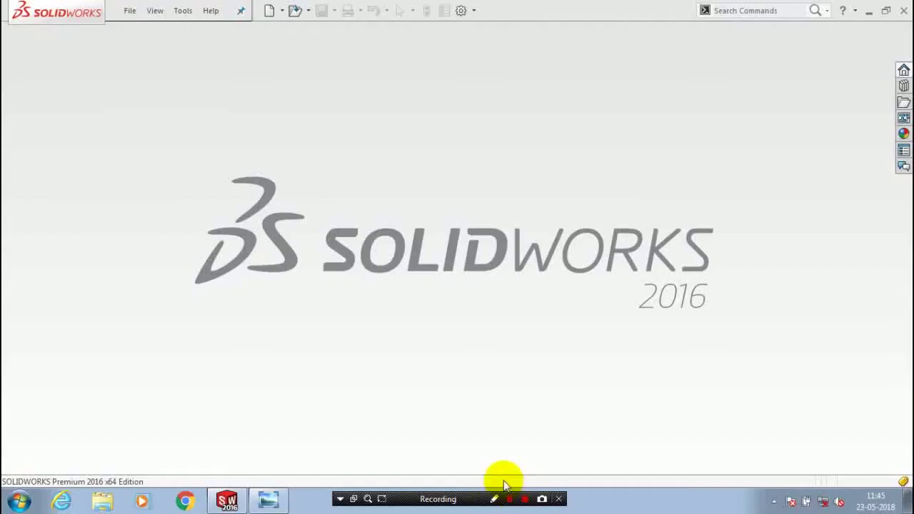
- Show the crane hook reference drawing maximized in Photo Viewer at actual size
left_click(271, 502)
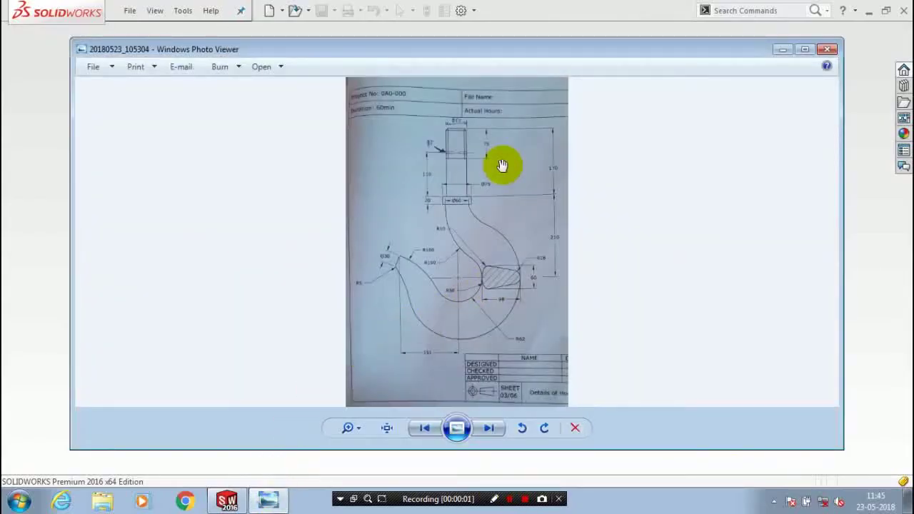
scroll(502, 166, "up", 3)
scroll(514, 265, "down", 3)
scroll(526, 292, "up", 1)
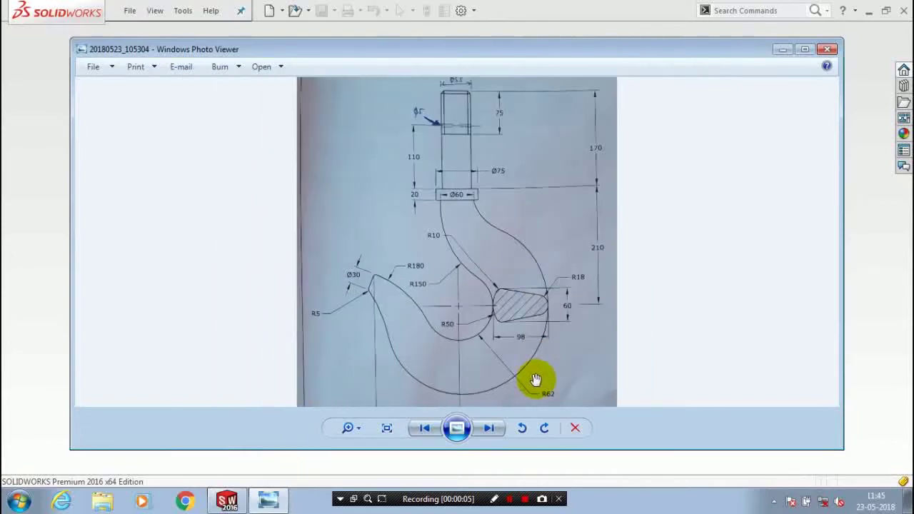
scroll(537, 378, "down", 2)
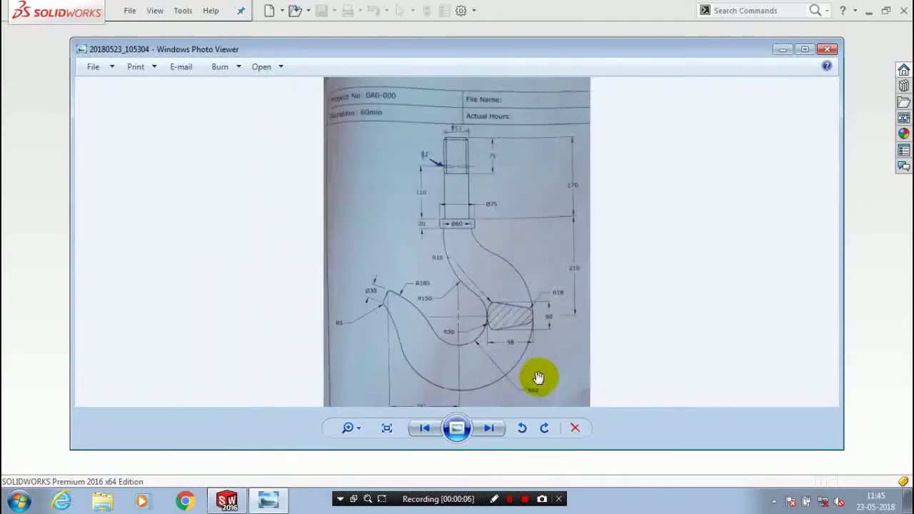
double_click(775, 59)
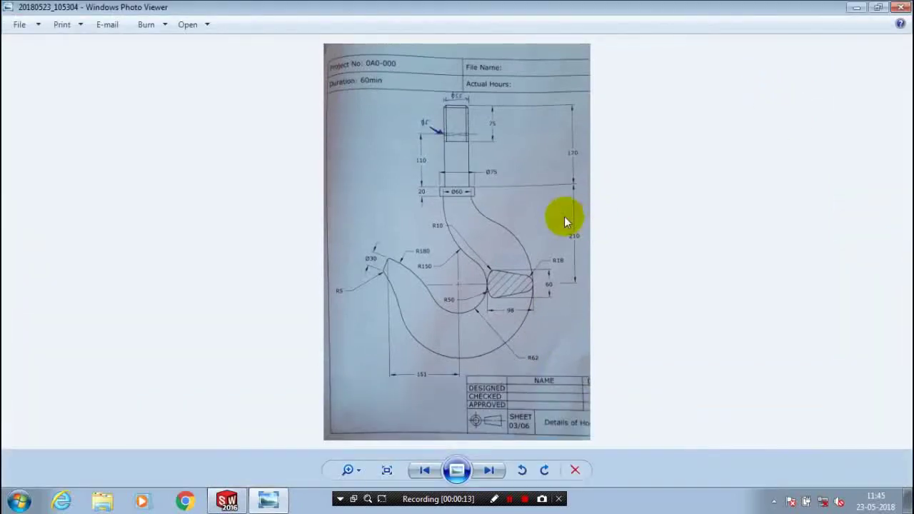
left_click(388, 468)
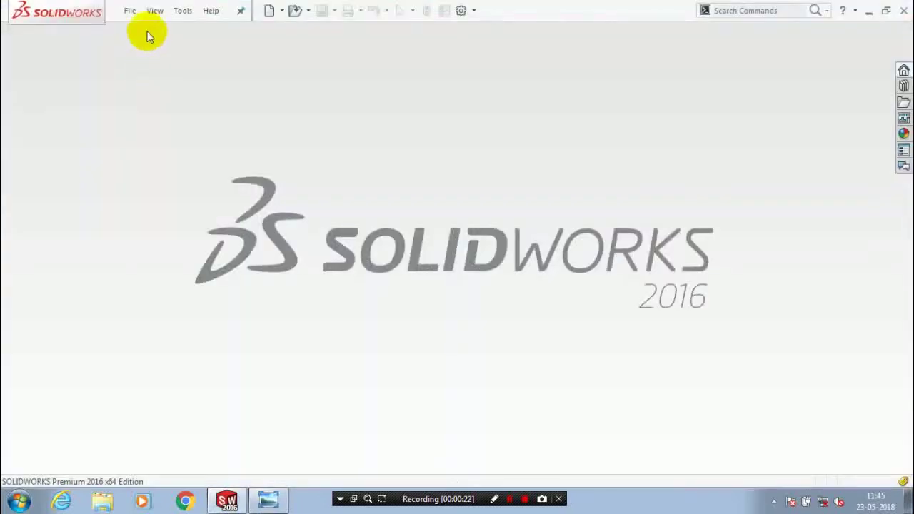
- Create a new Part document
left_click(129, 11)
left_click(135, 34)
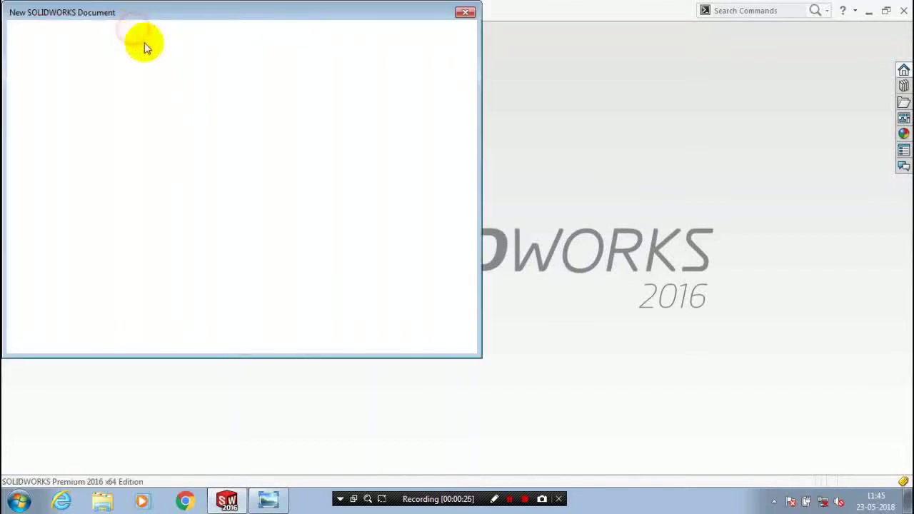
left_click(116, 150)
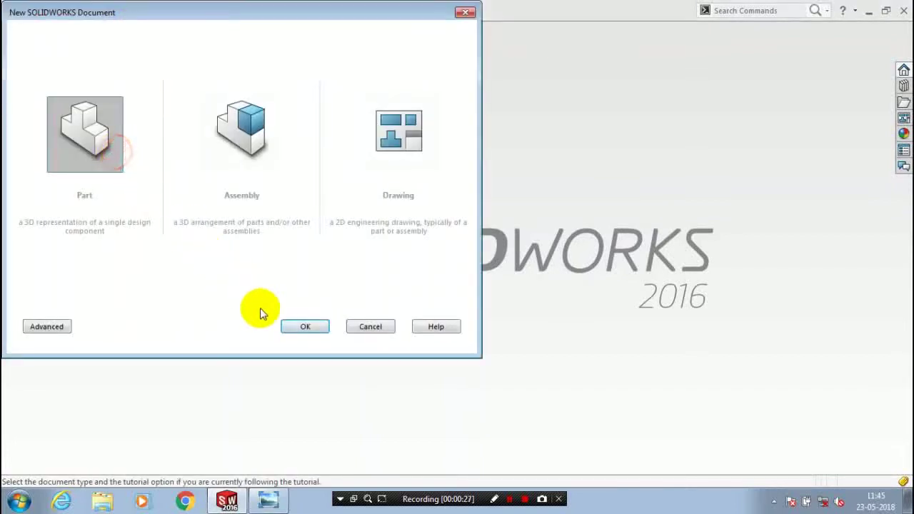
left_click(291, 331)
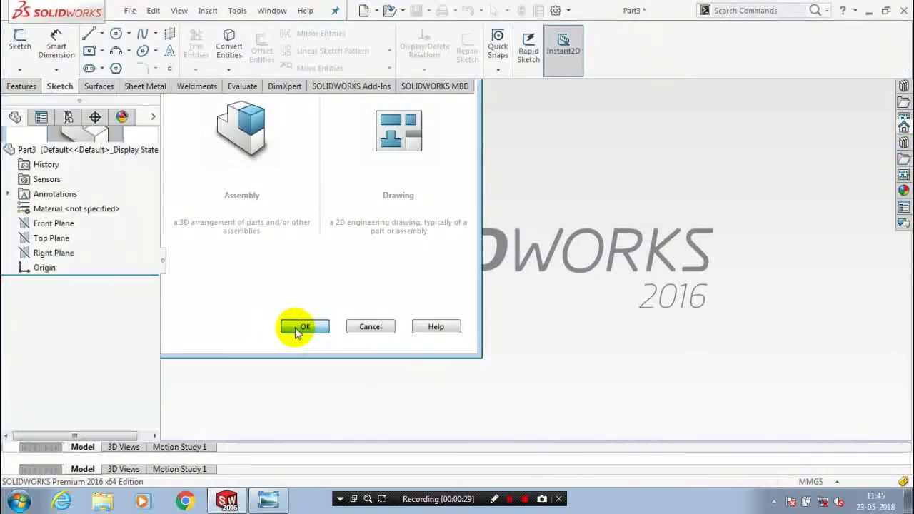
- Turn the view Normal To the Front Plane
left_click(57, 226)
right_click(57, 227)
left_click(118, 208)
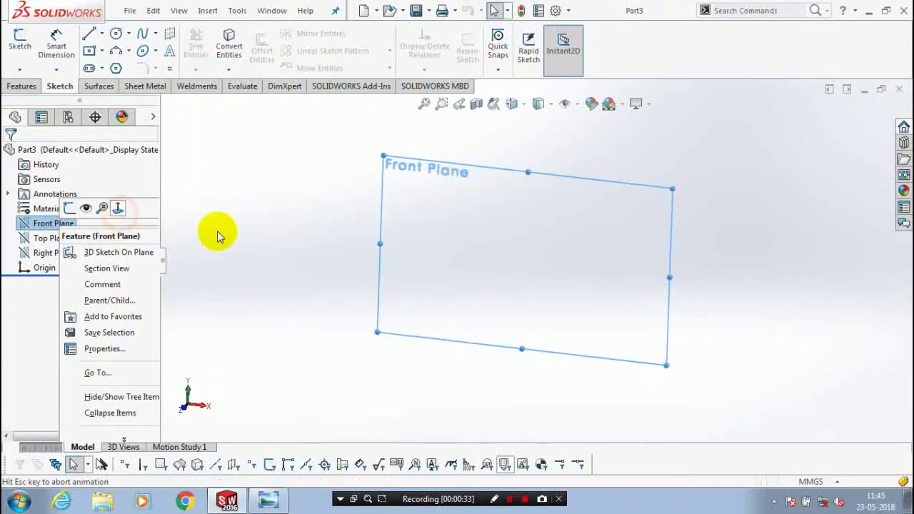
left_click(204, 133)
- Draw the first circle centred on the origin
left_click(116, 34)
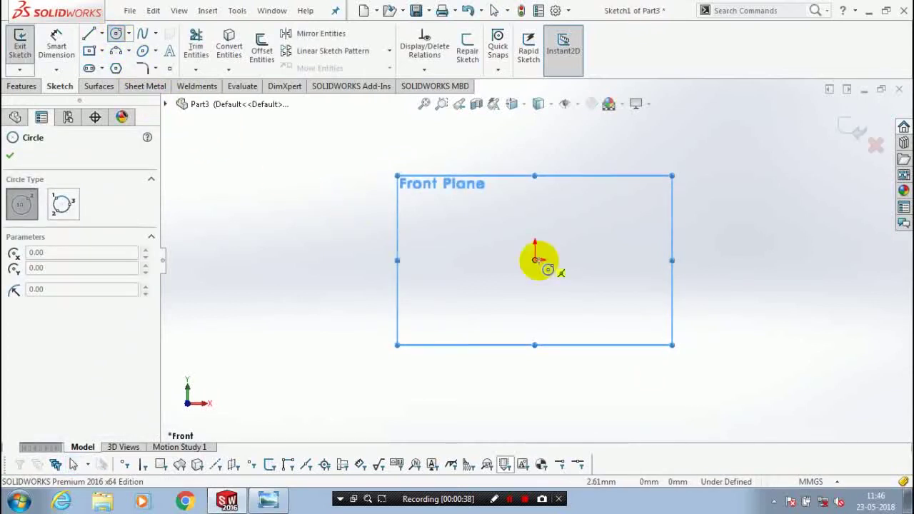
left_click(535, 259)
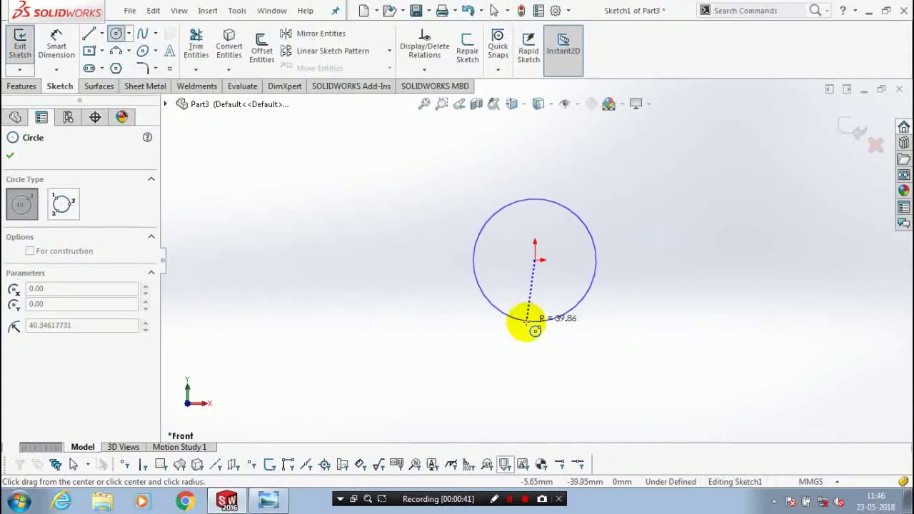
left_click(526, 321)
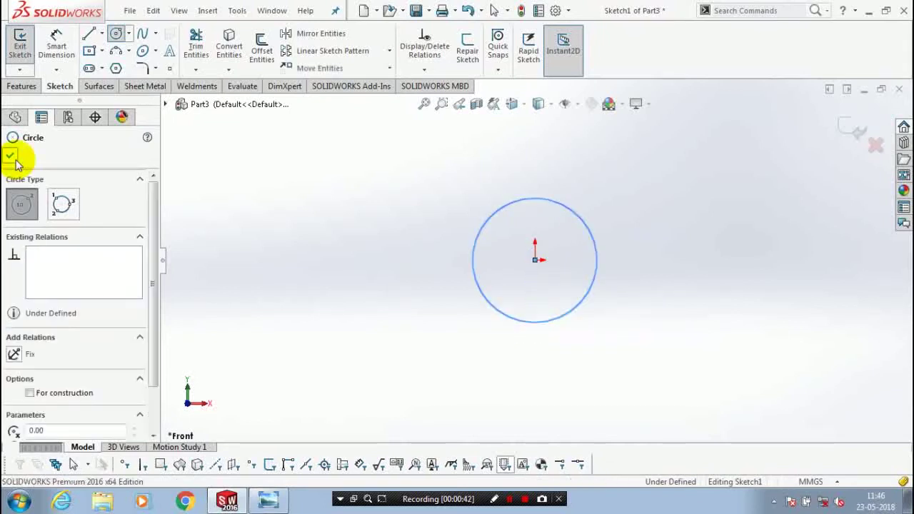
left_click(9, 155)
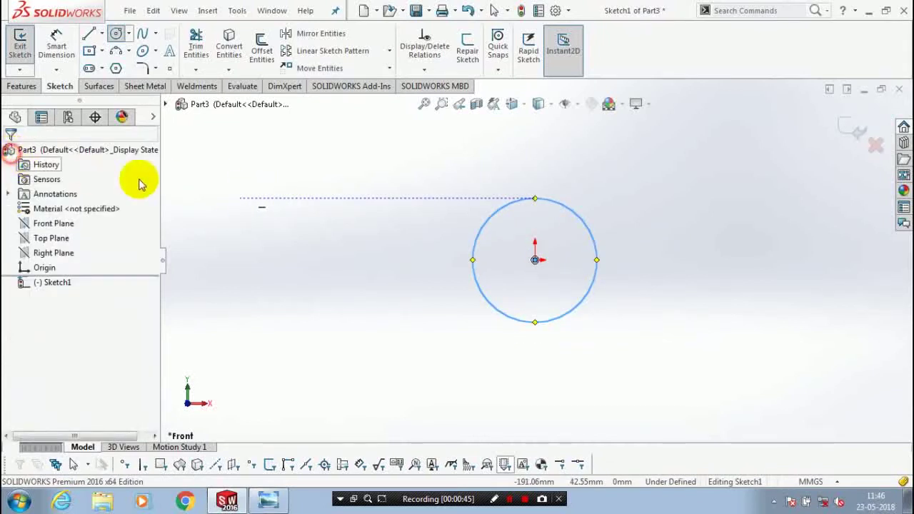
scroll(647, 188, "down", 2)
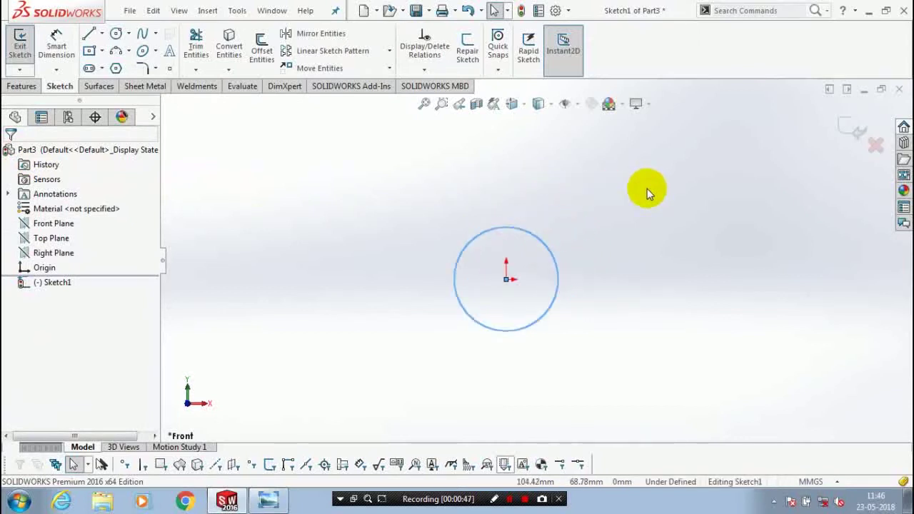
- Add a circle above-right of the origin and a larger circle to its left
left_click(120, 37)
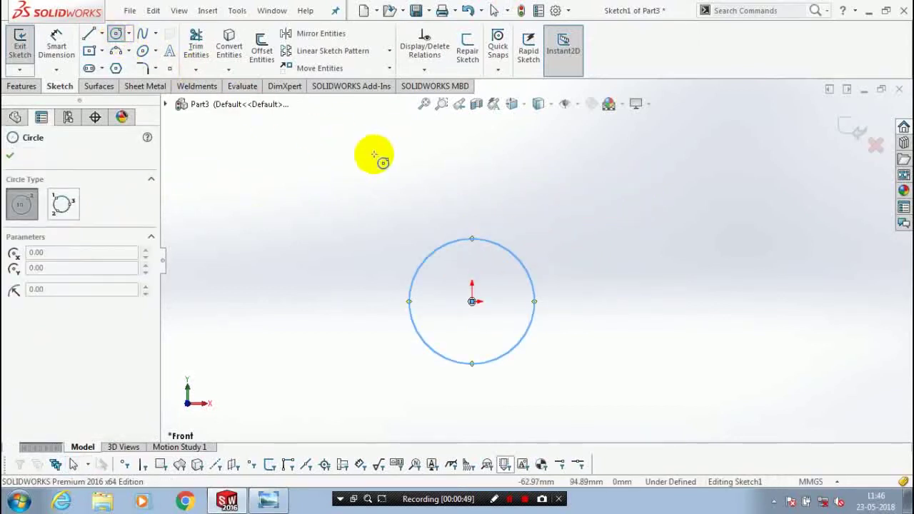
left_click(567, 173)
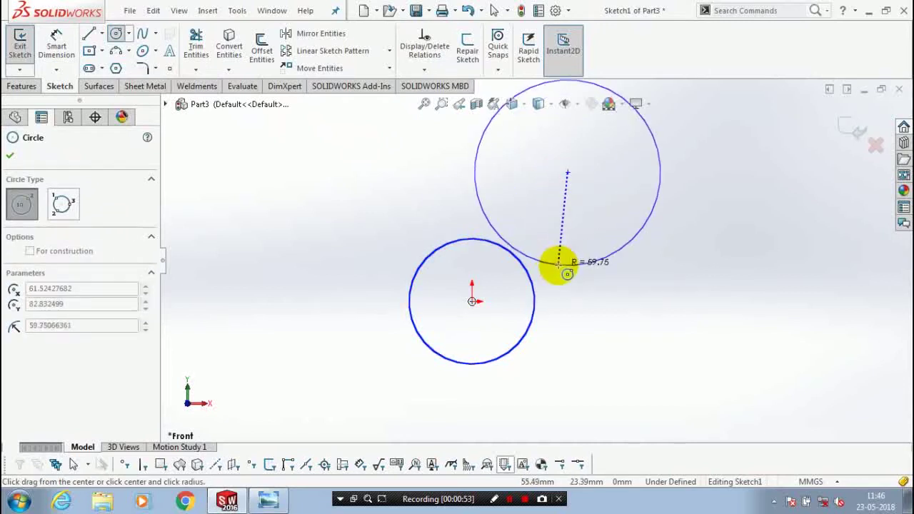
left_click(559, 262)
scroll(553, 282, "up", 2)
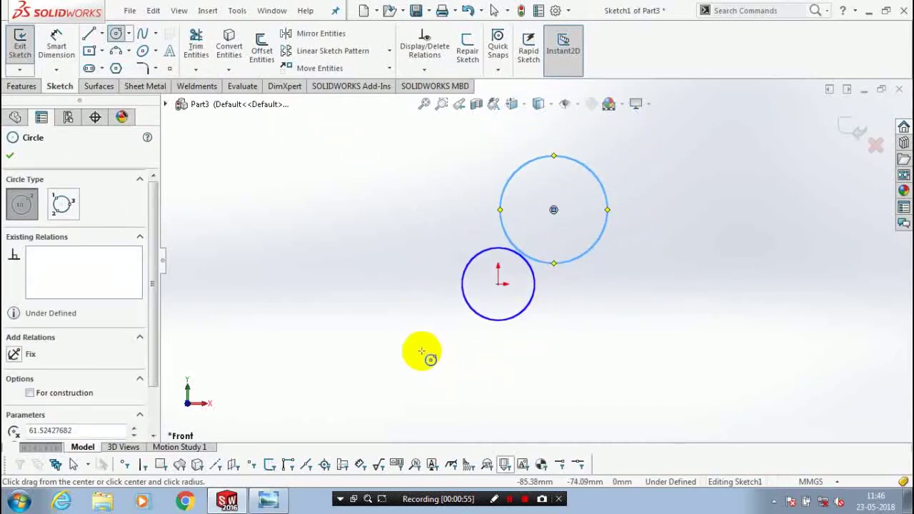
left_click(367, 315)
left_click(378, 388)
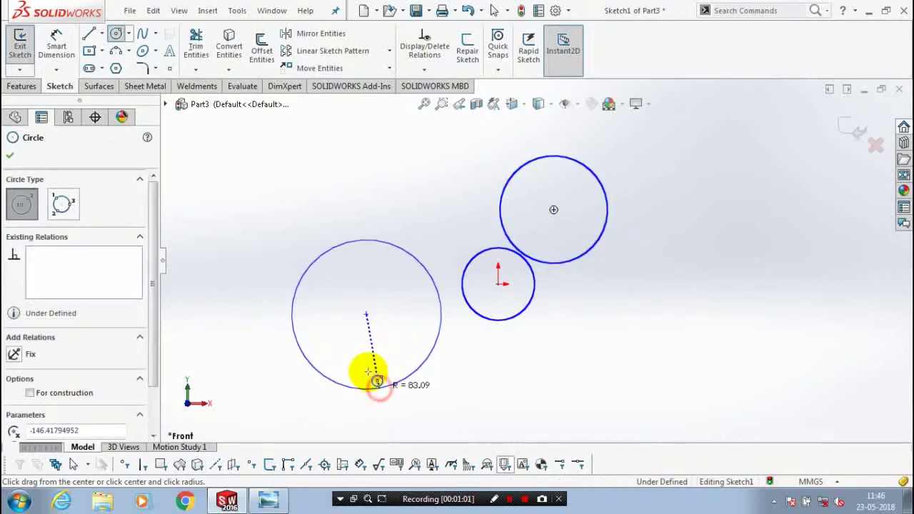
left_click(10, 156)
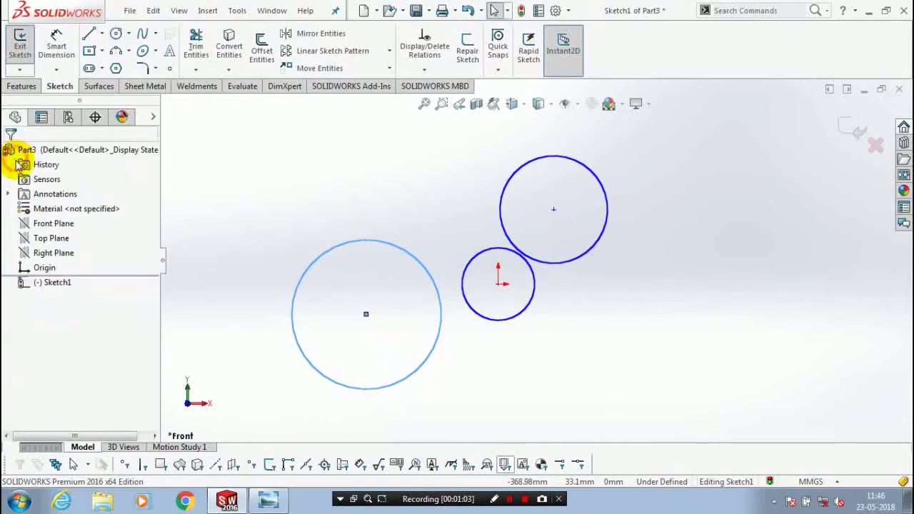
left_click(219, 210)
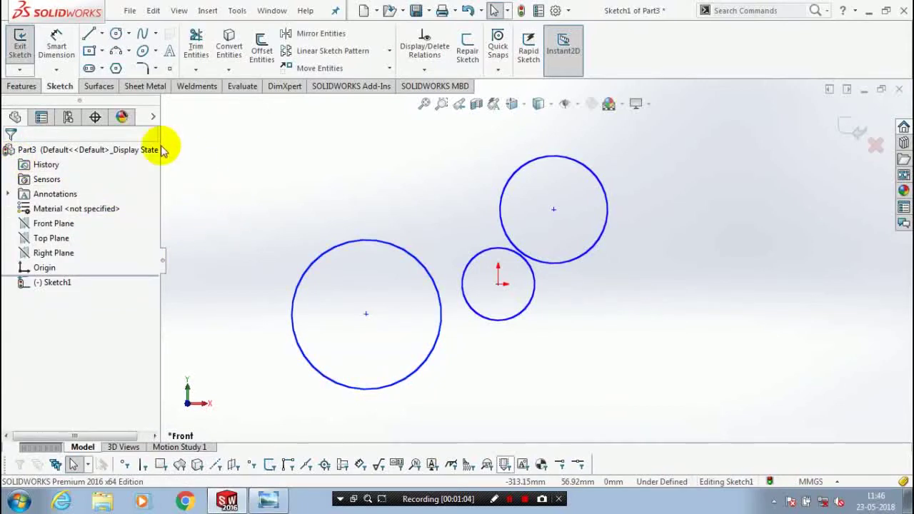
- Dimension the origin circle to Ø124 and the upper-right circle to Ø300
left_click(57, 50)
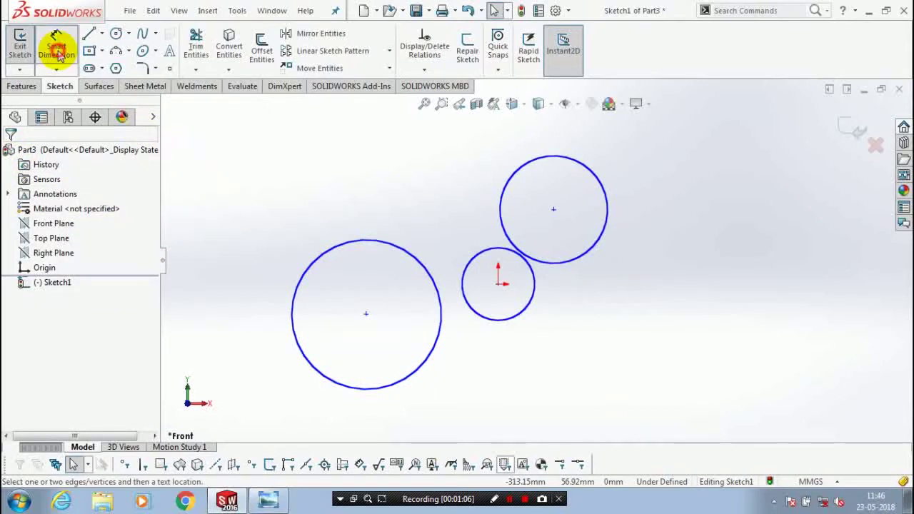
left_click(490, 319)
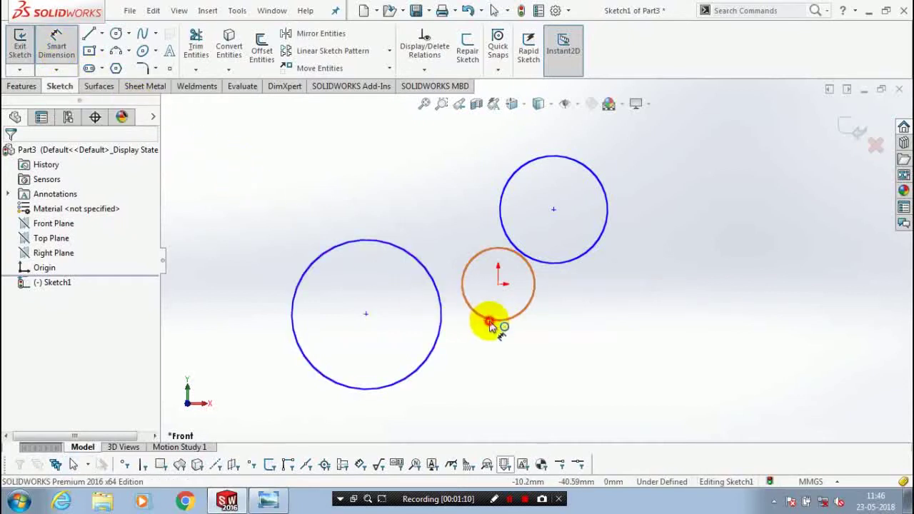
left_click(494, 350)
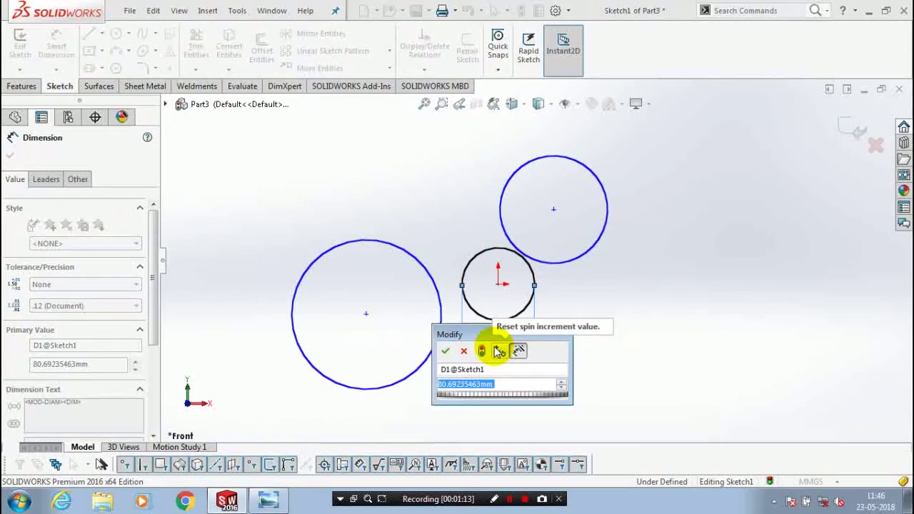
type("124")
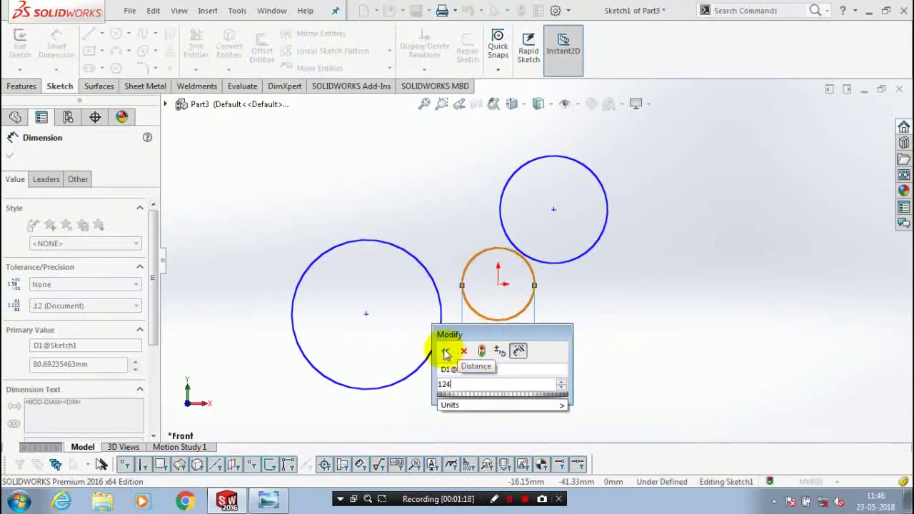
key("Return")
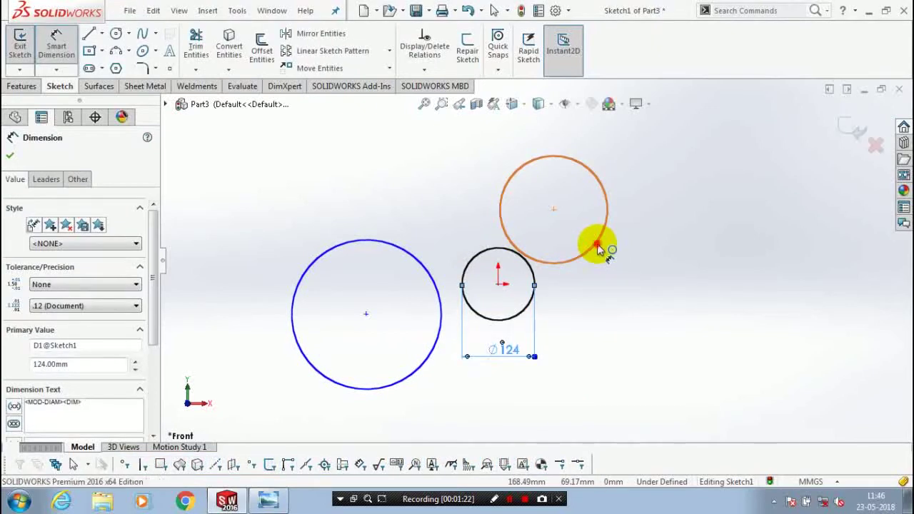
left_click(598, 245)
left_click(658, 272)
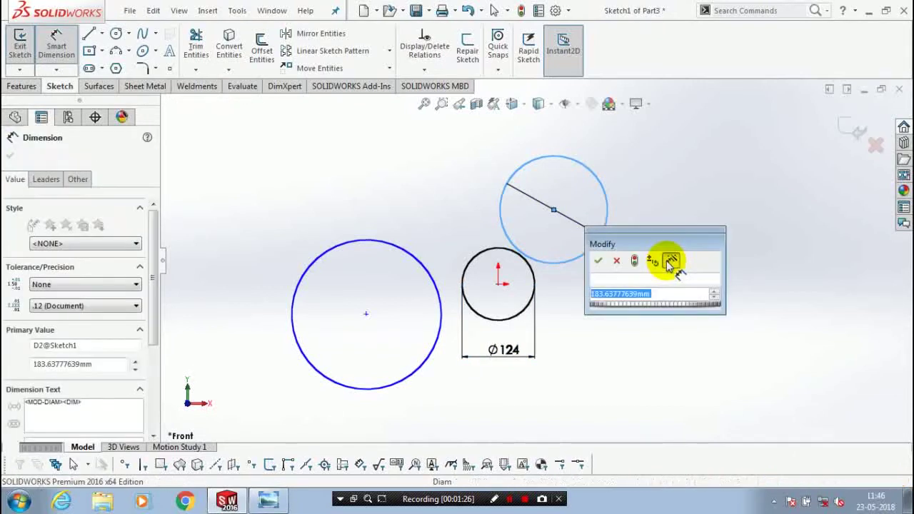
type("300")
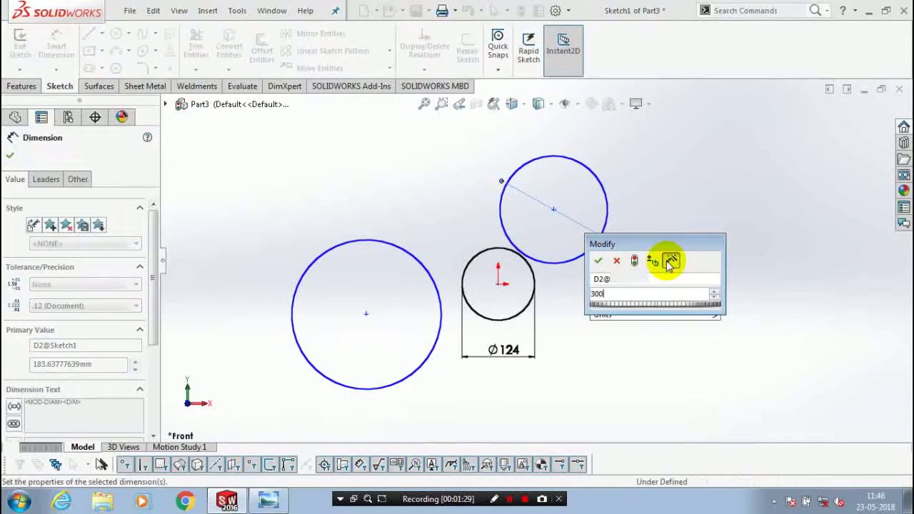
key("Return")
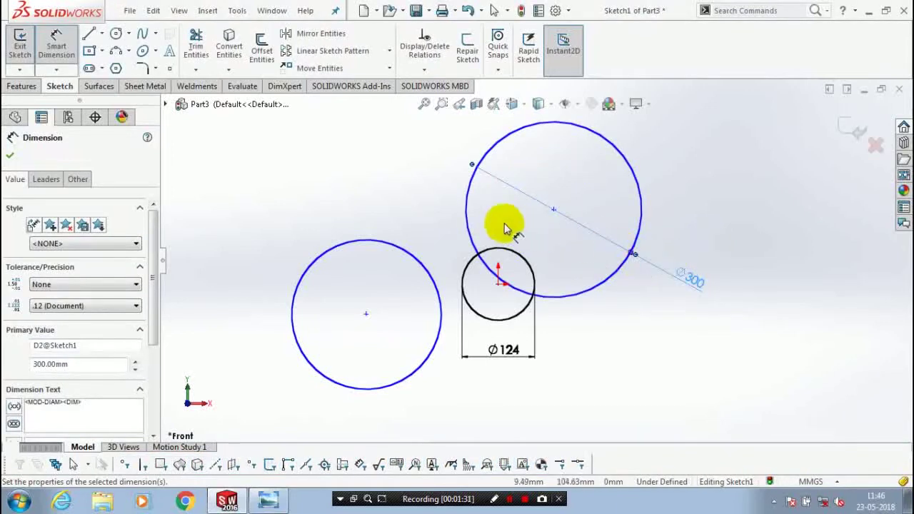
- Set the left circle's diameter to Ø360
left_click(378, 241)
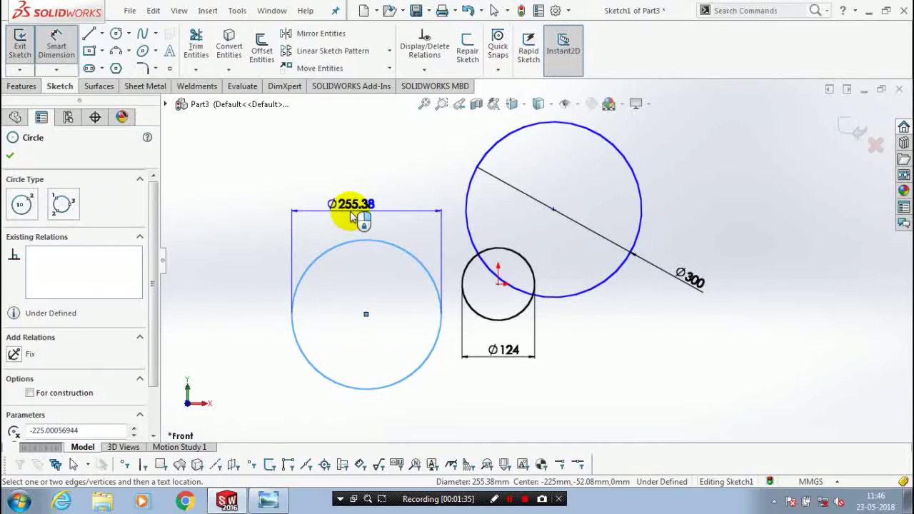
left_click(350, 217)
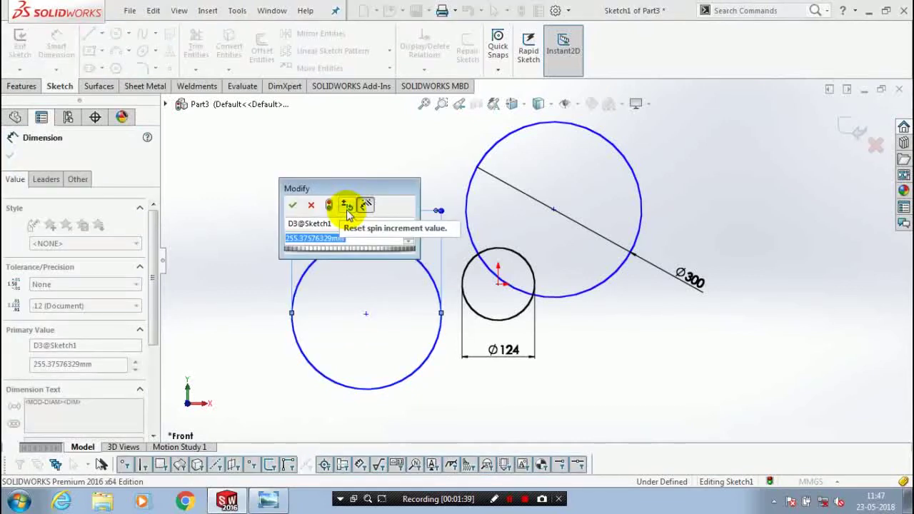
type("360")
key("Return")
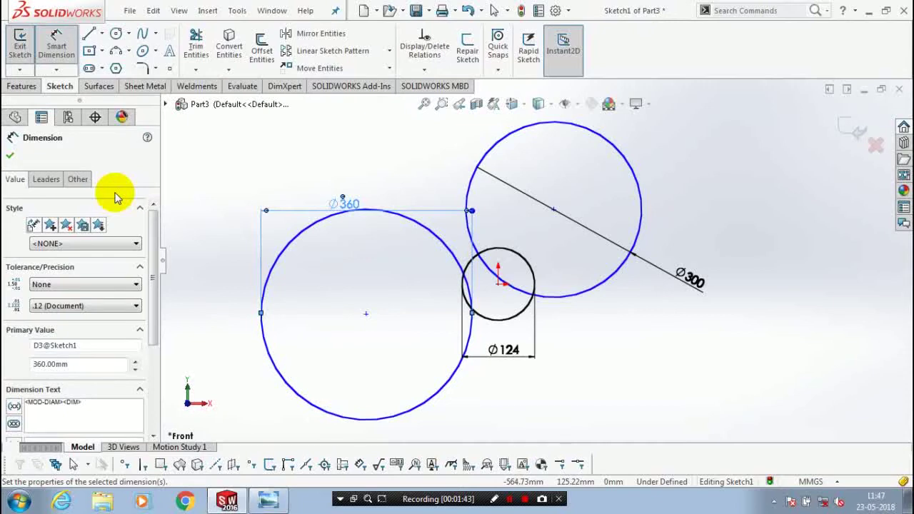
key("Escape")
- Sketch horizontal and vertical centerlines crossing at the Ø124 circle's centre
left_click(102, 34)
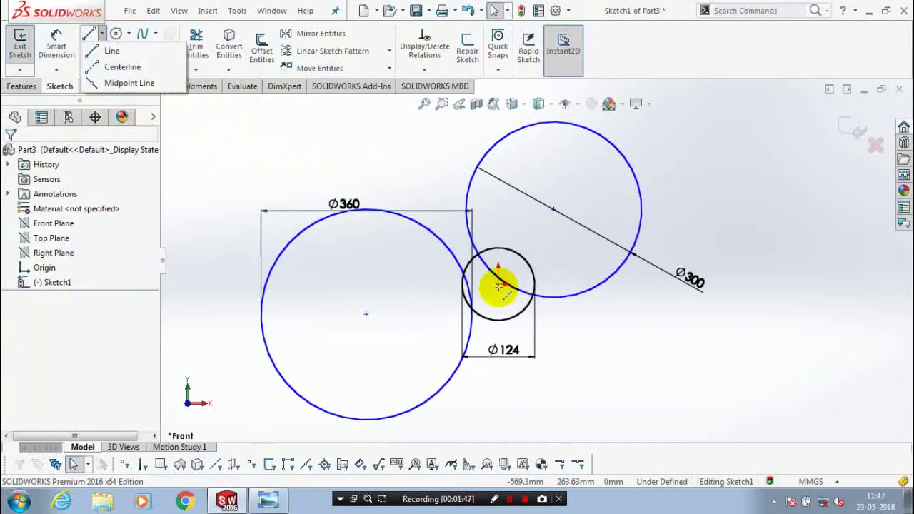
scroll(498, 284, "down", 5)
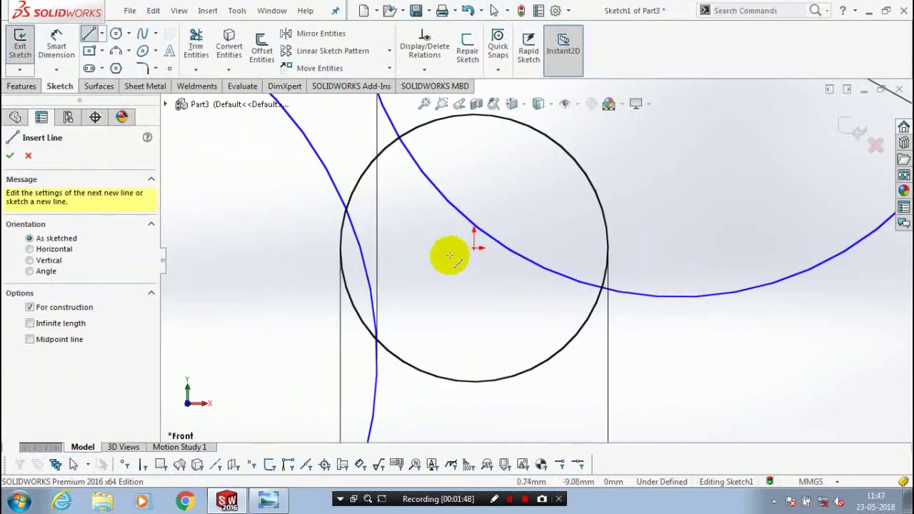
left_click(397, 250)
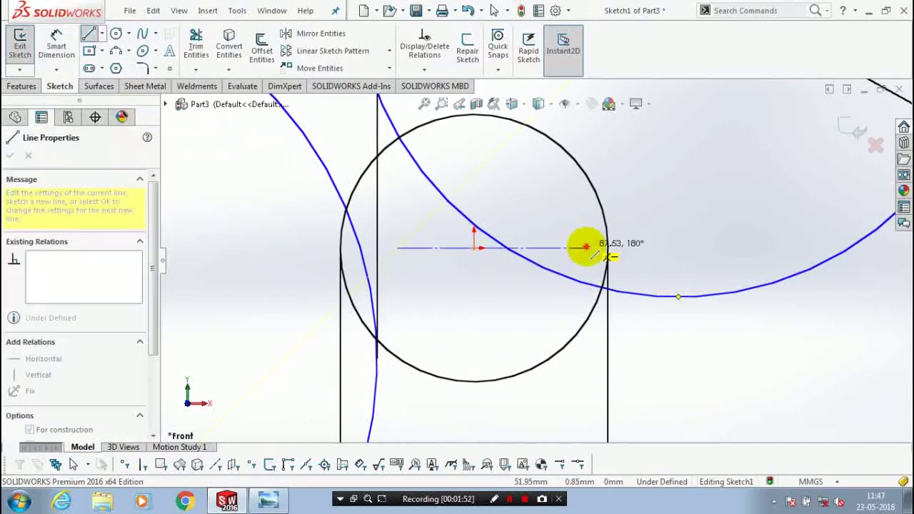
left_click(586, 247)
key("Escape")
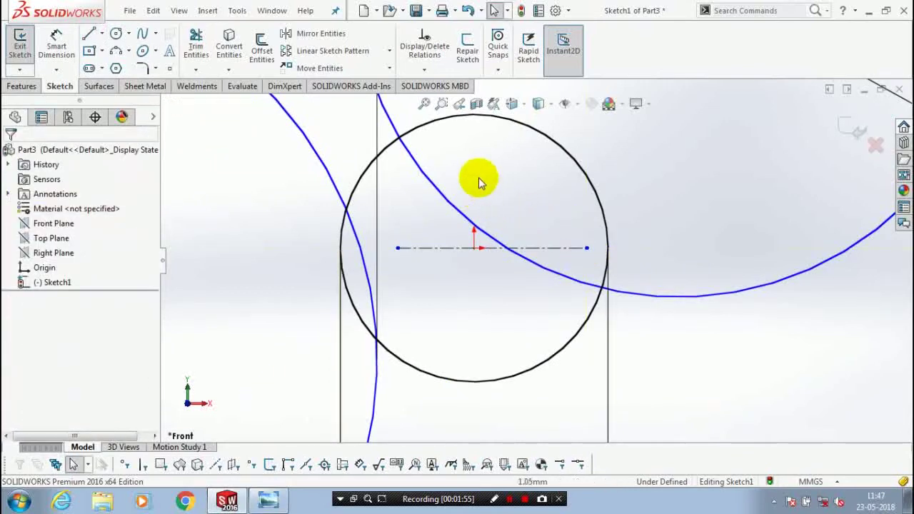
left_click(102, 33)
left_click(114, 66)
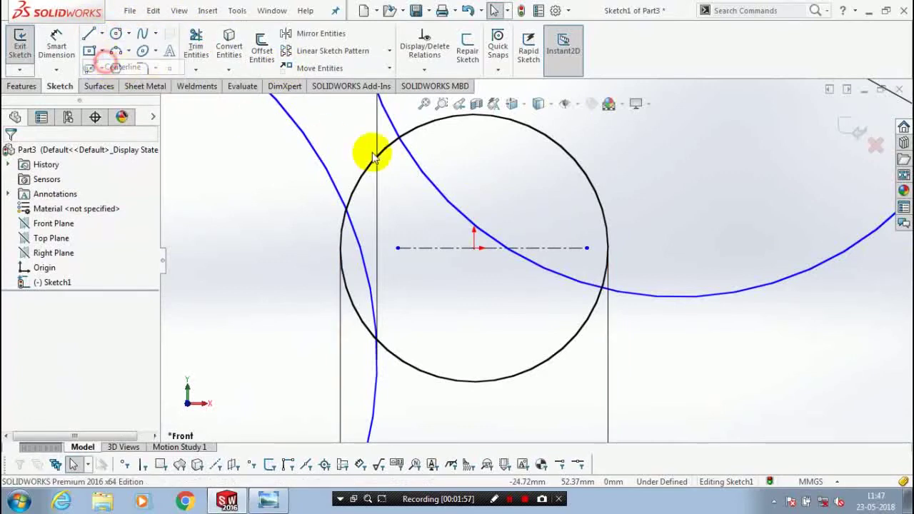
left_click_drag(476, 169, 473, 228)
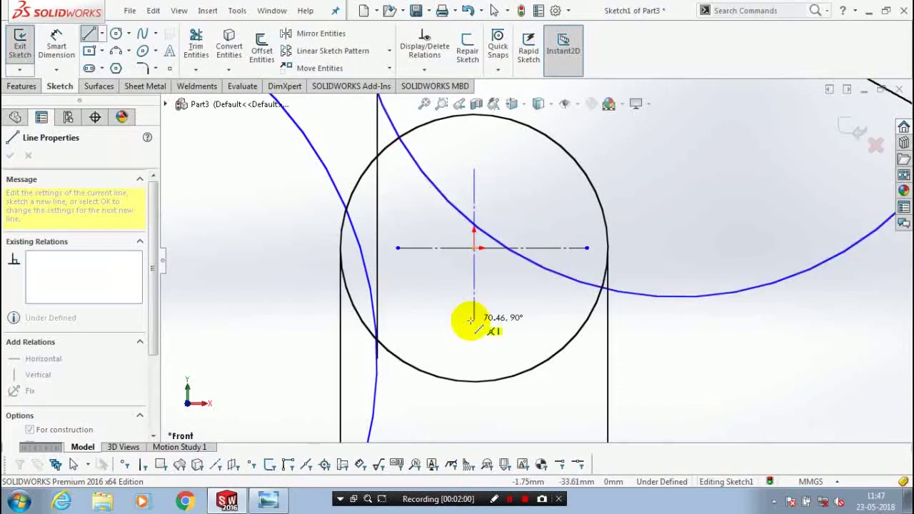
left_click(470, 322)
key("Escape")
- Add a vertical centerline through the Ø360 circle
scroll(471, 321, "up", 3)
scroll(471, 324, "up", 3)
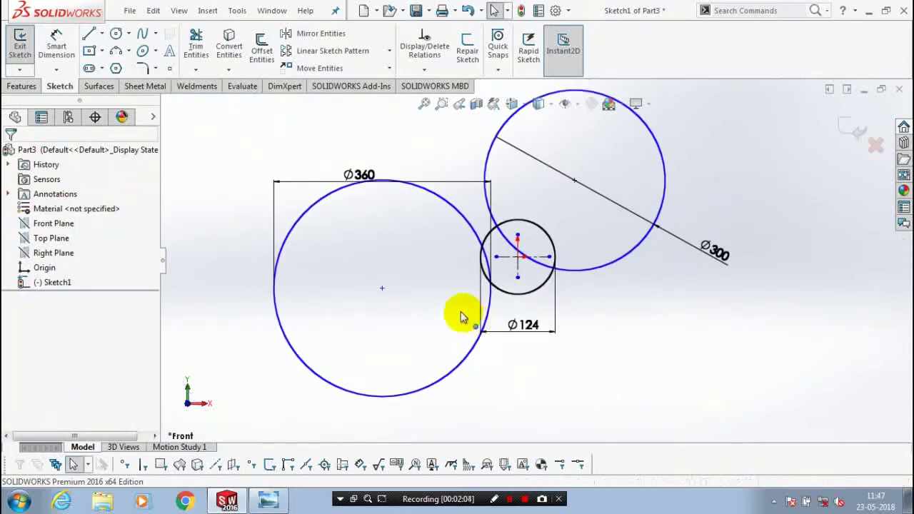
left_click(101, 33)
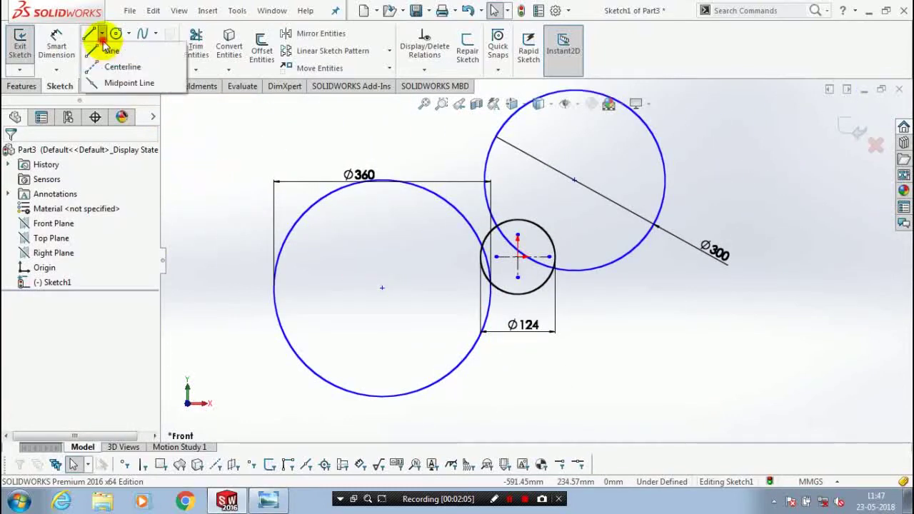
left_click(114, 65)
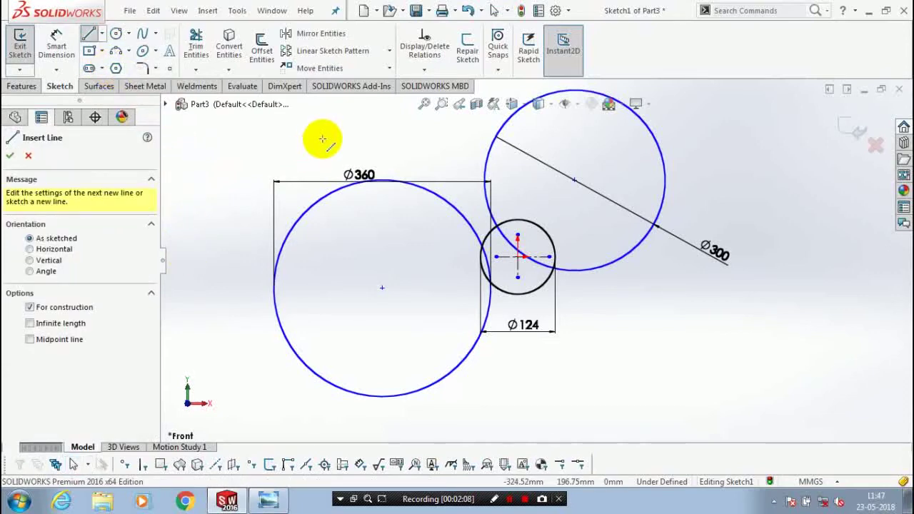
left_click(322, 139)
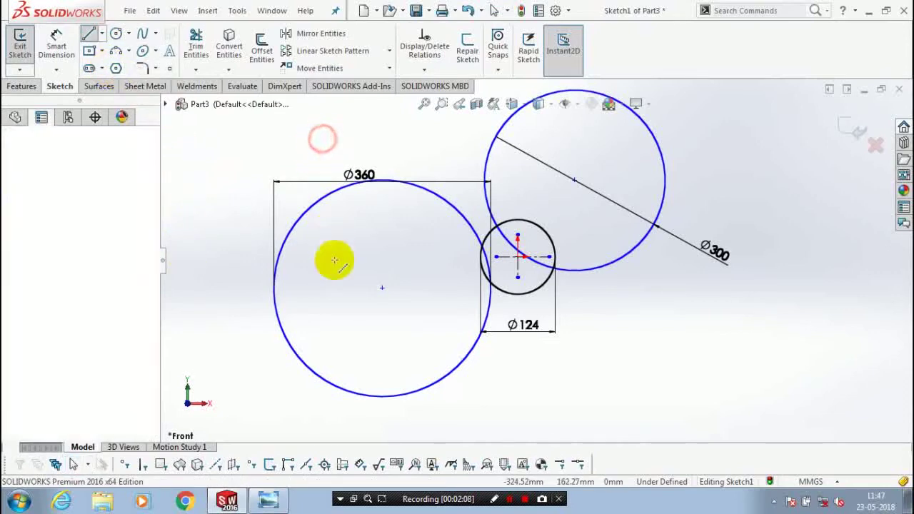
left_click(322, 339)
key("Escape")
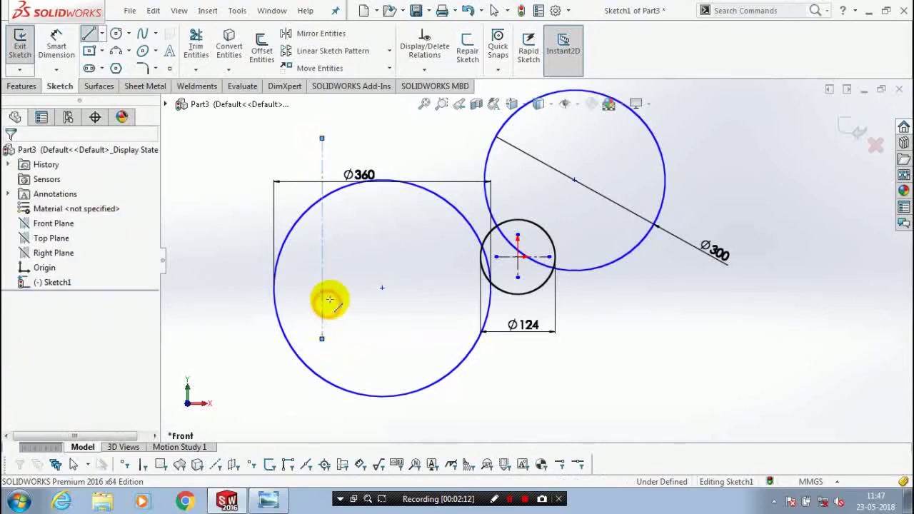
- Add a horizontal centerline across the Ø300 circle and extend both new centerlines
left_click(102, 34)
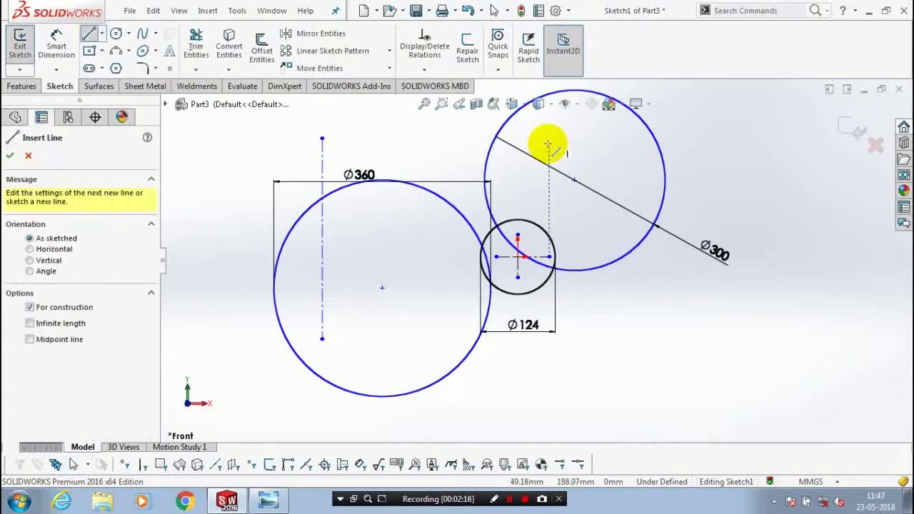
left_click(567, 139)
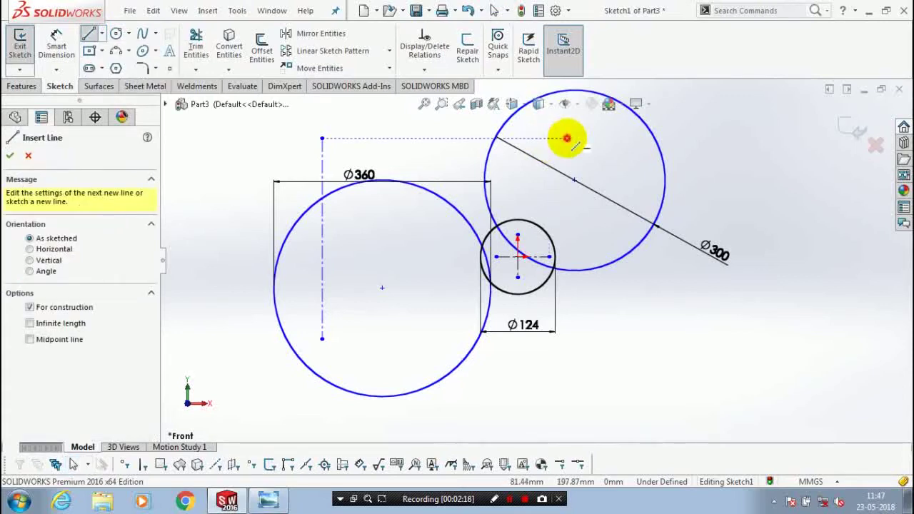
left_click(714, 139)
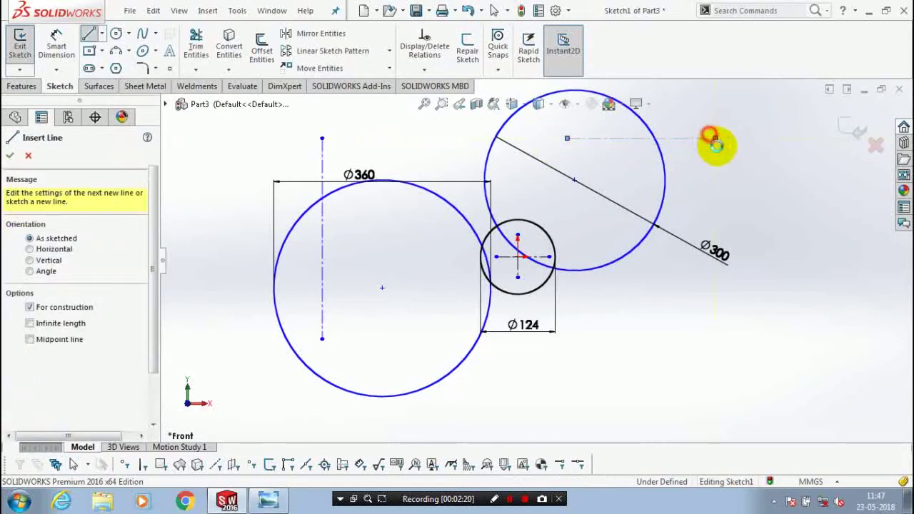
key("Escape")
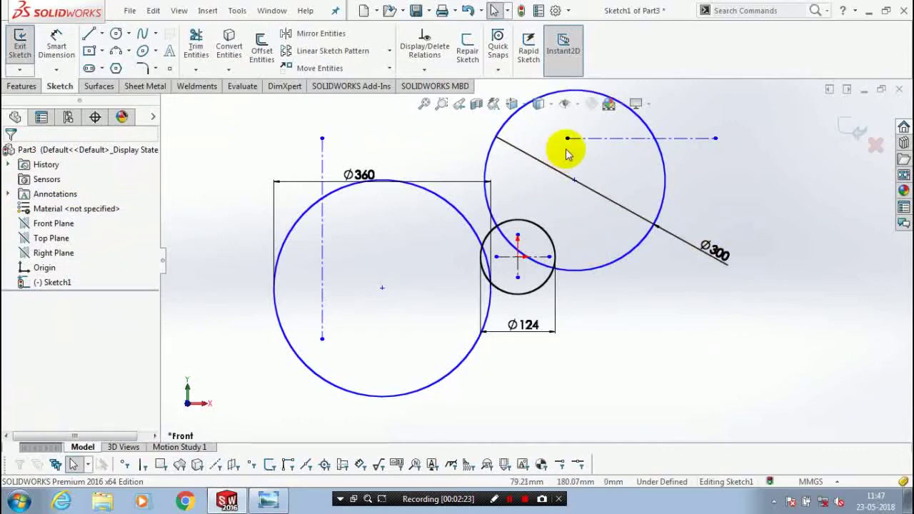
left_click_drag(567, 138, 465, 144)
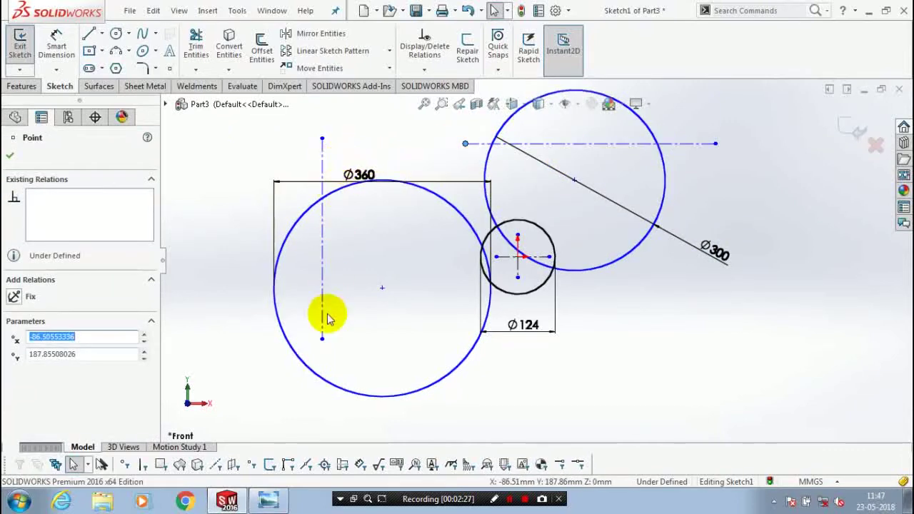
left_click_drag(322, 338, 320, 407)
left_click(12, 156)
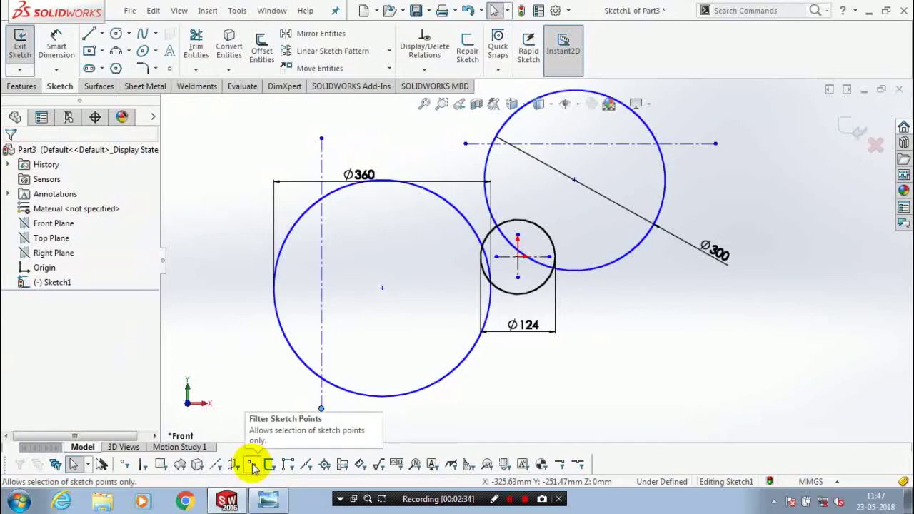
left_click(270, 493)
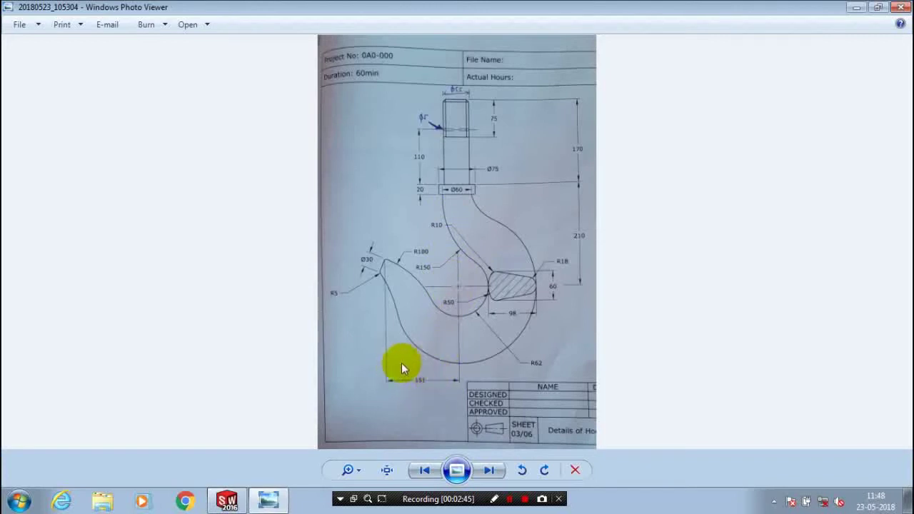
- Minimize the reference drawing to return to the SOLIDWORKS sketch
left_click(851, 10)
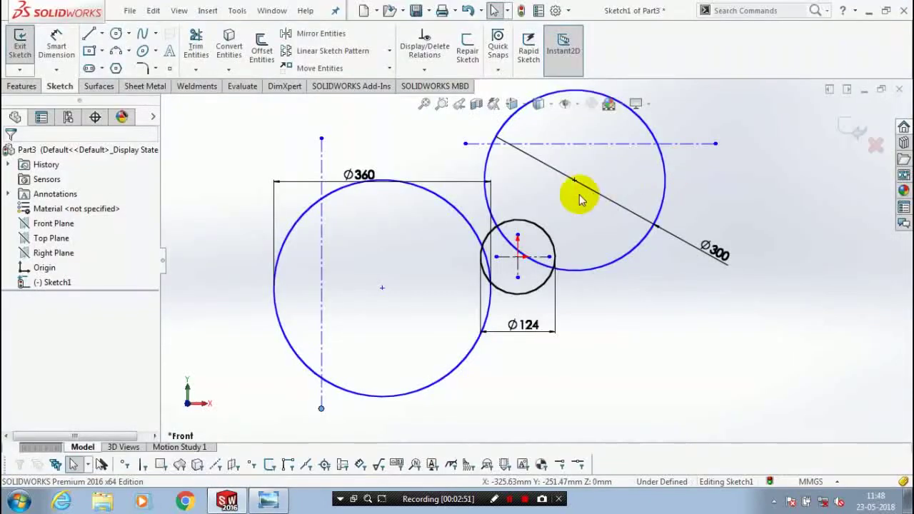
- Dimension 151 mm horizontally from the Ø360 centerline to the Ø124 circle's centre
left_click(56, 47)
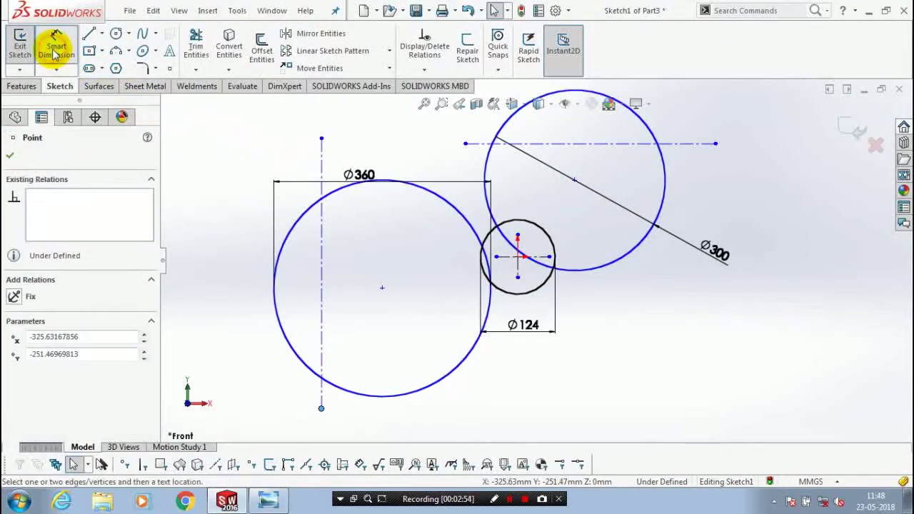
left_click(541, 257)
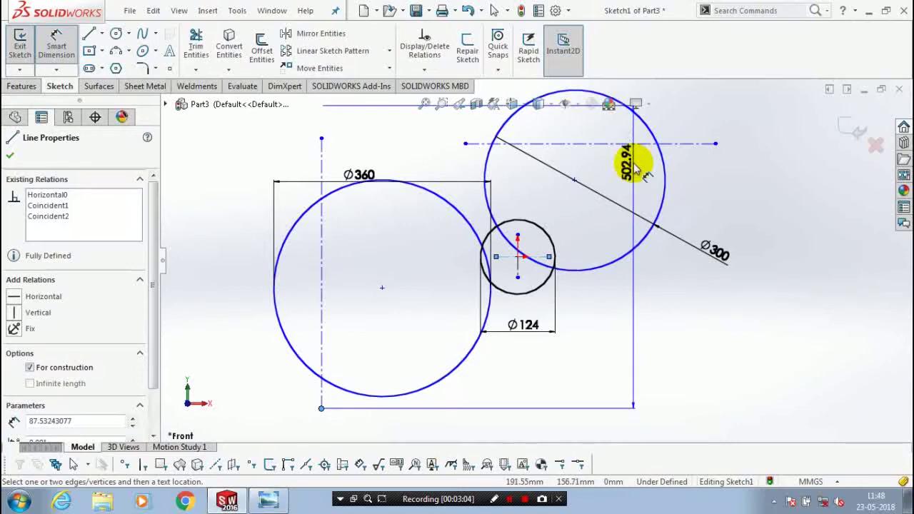
key("Escape")
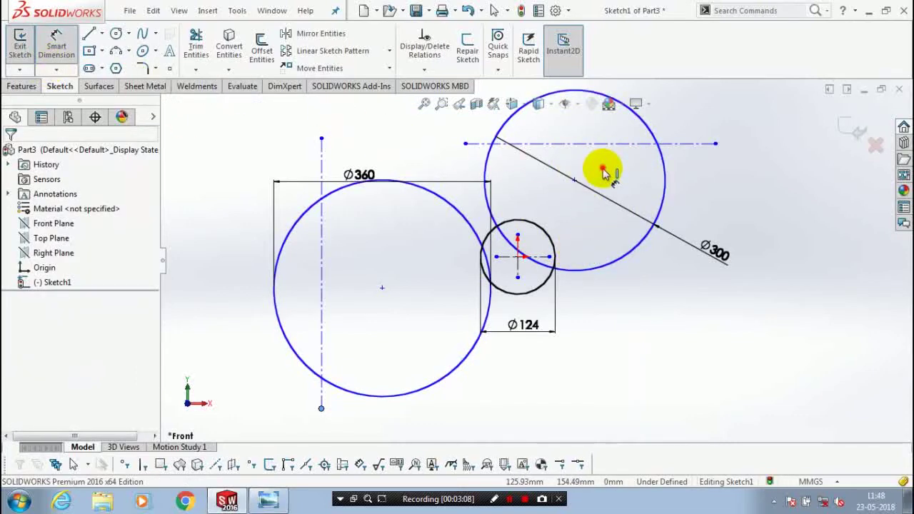
left_click(604, 173)
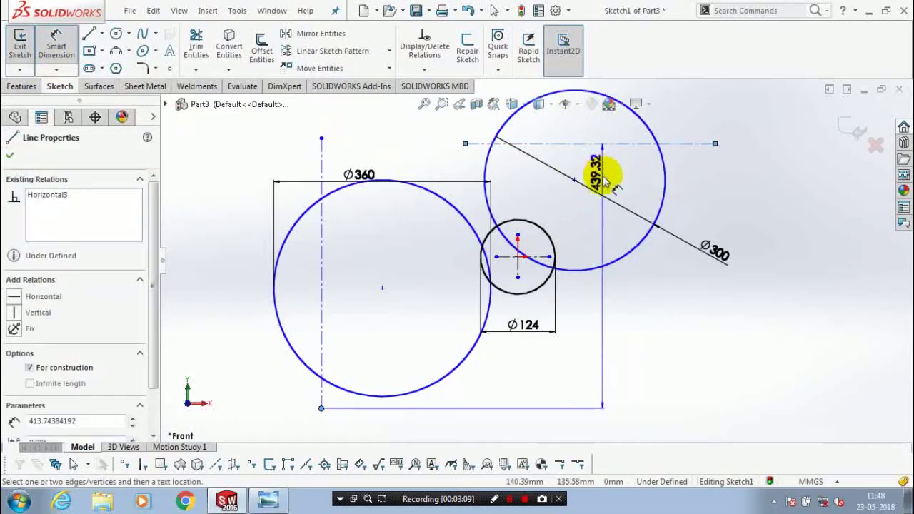
left_click(435, 210)
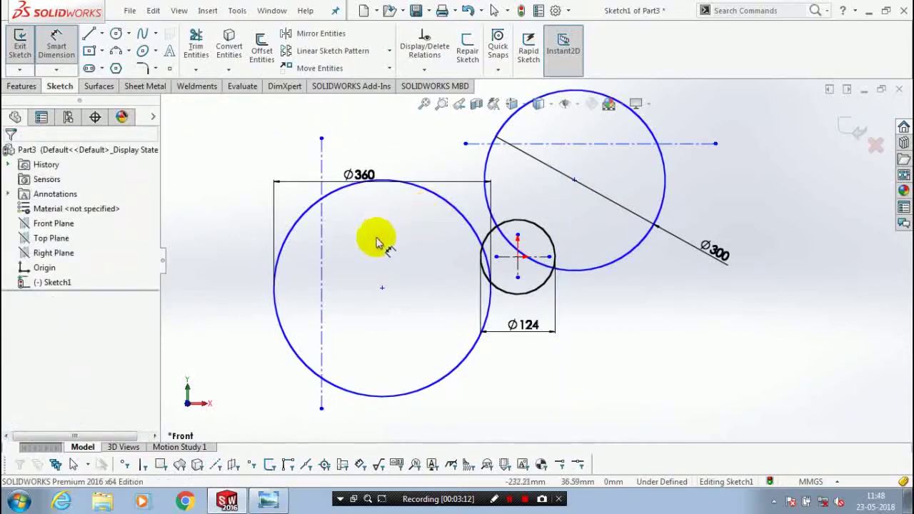
left_click(323, 255)
left_click(517, 256)
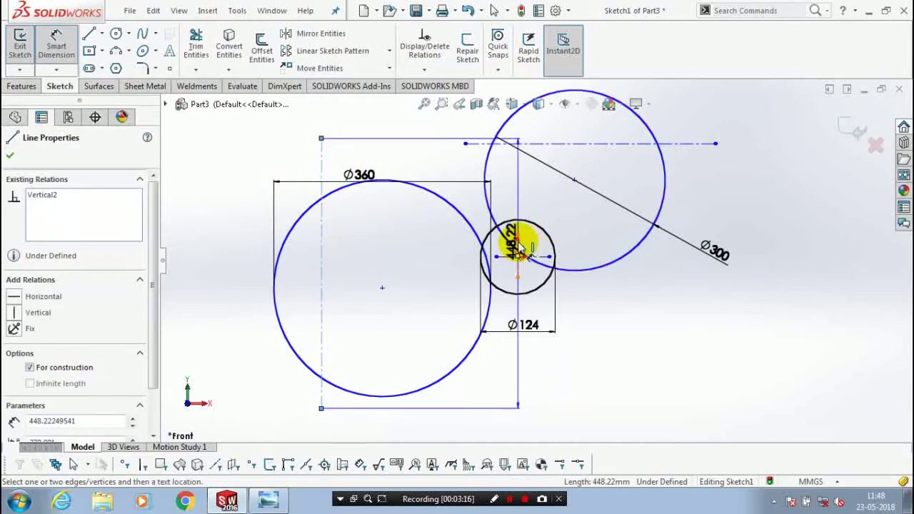
left_click(384, 427)
type("1")
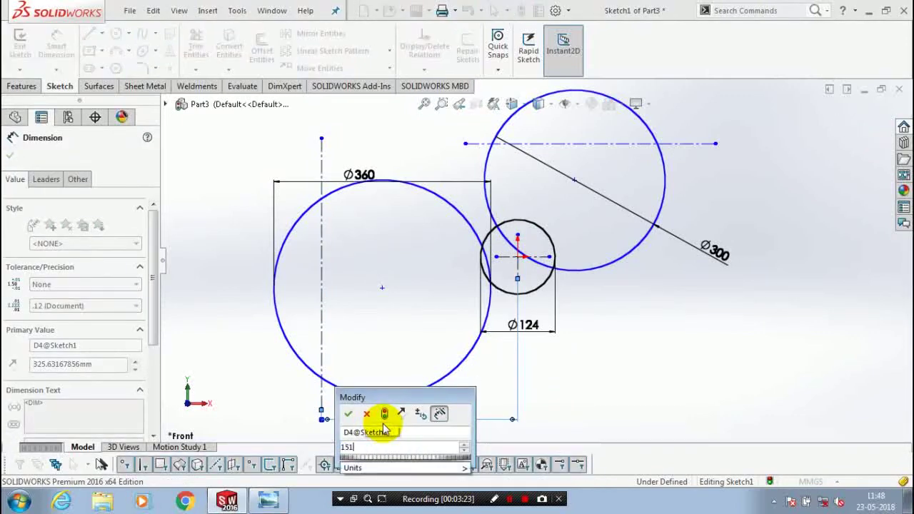
type("51")
key("Return")
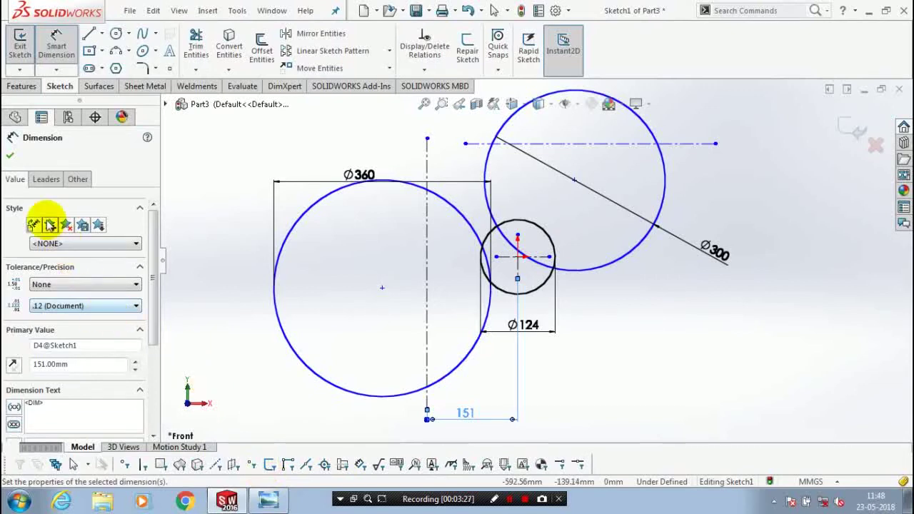
left_click(700, 178)
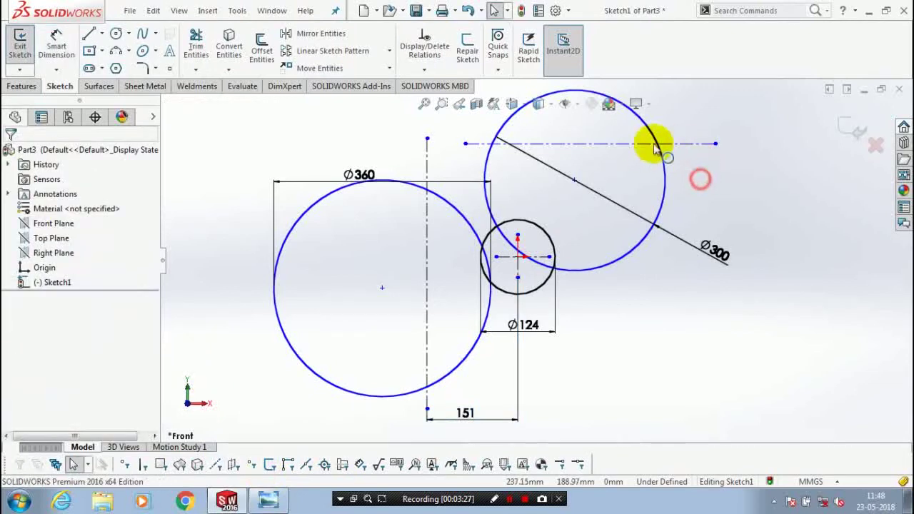
- Attach the construction line to the Ø124 circle and set 190 mm between the horizontal lines
left_click(640, 143)
scroll(559, 261, "down", 5)
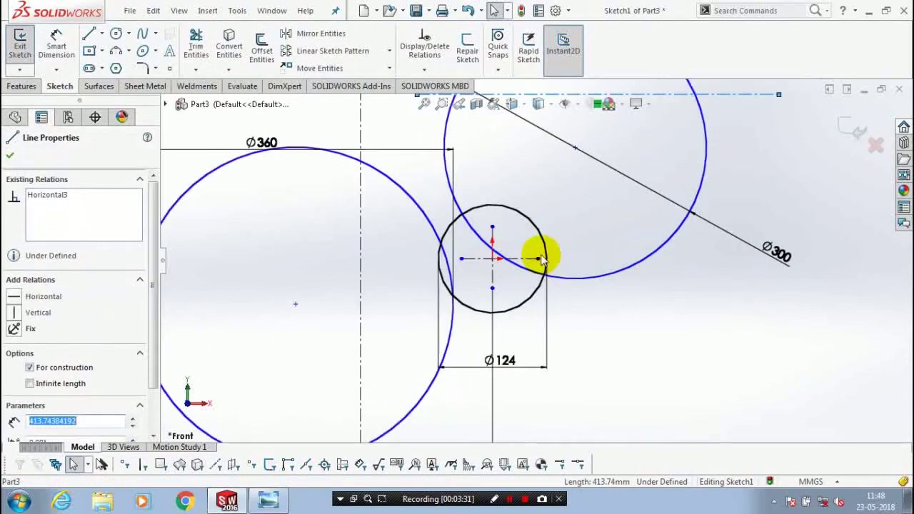
left_click(515, 265)
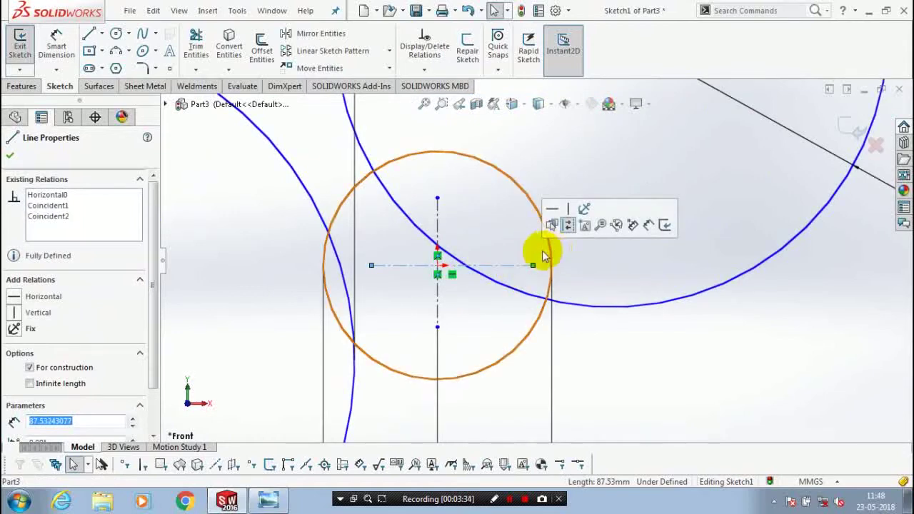
scroll(539, 253, "up", 2)
right_click_drag(378, 140, 564, 173)
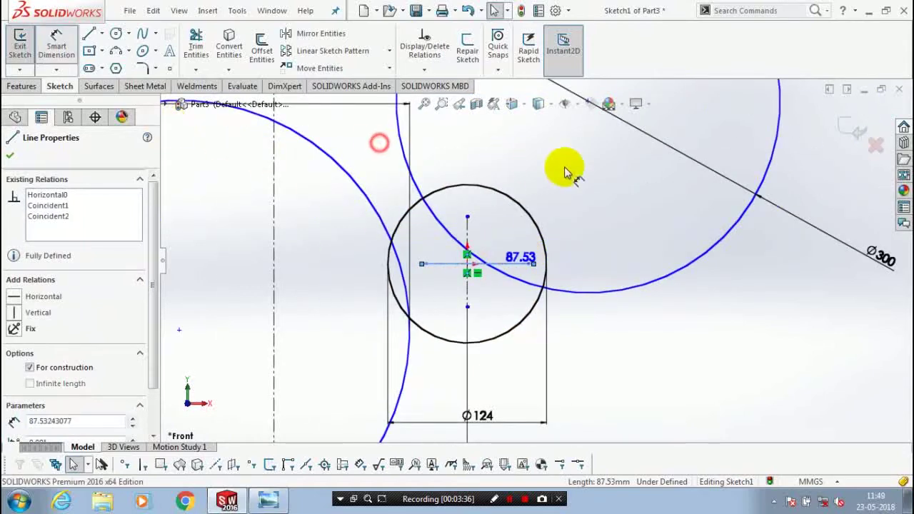
scroll(588, 169, "up", 4)
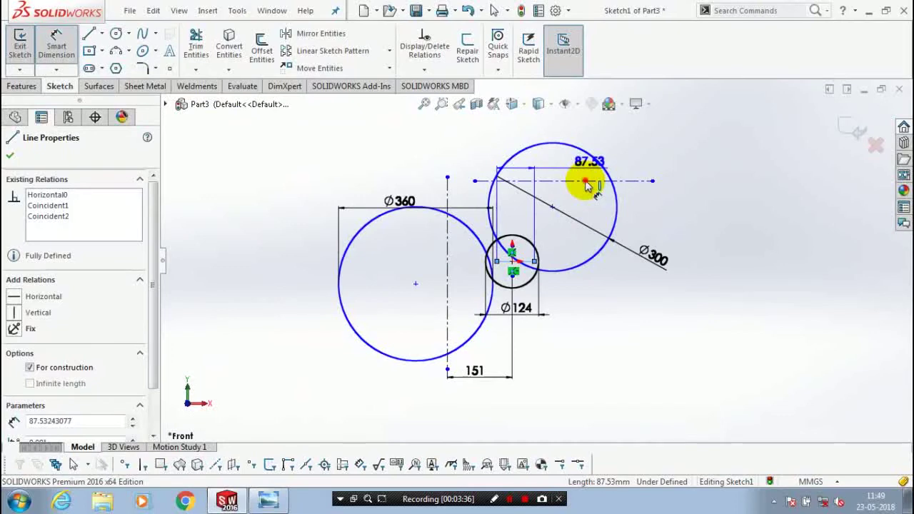
left_click(586, 182)
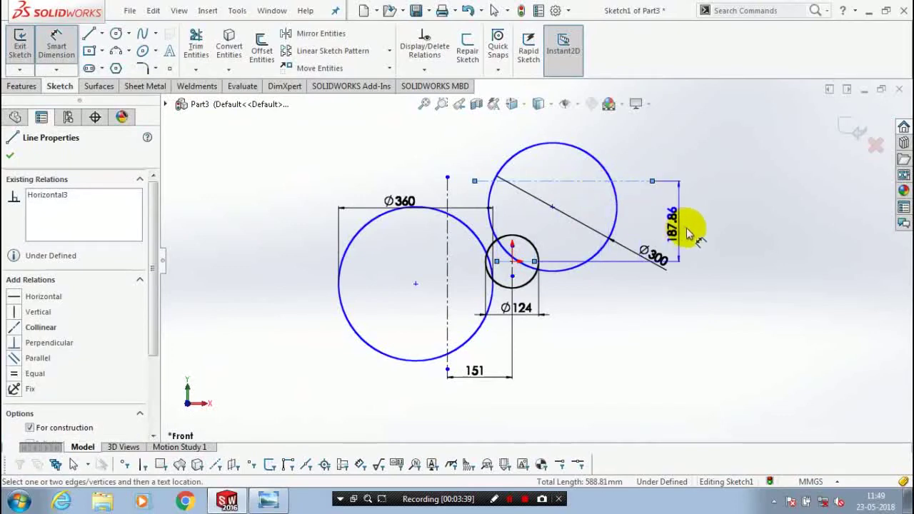
left_click(692, 230)
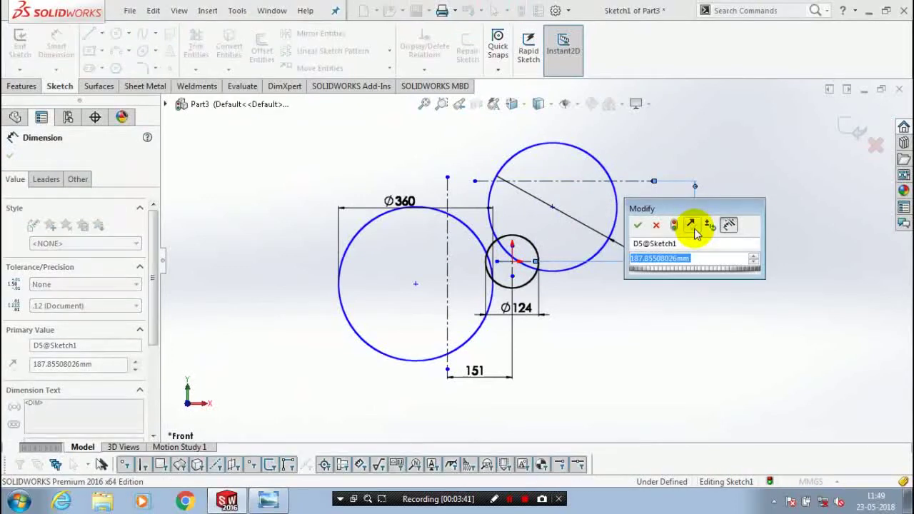
type("190")
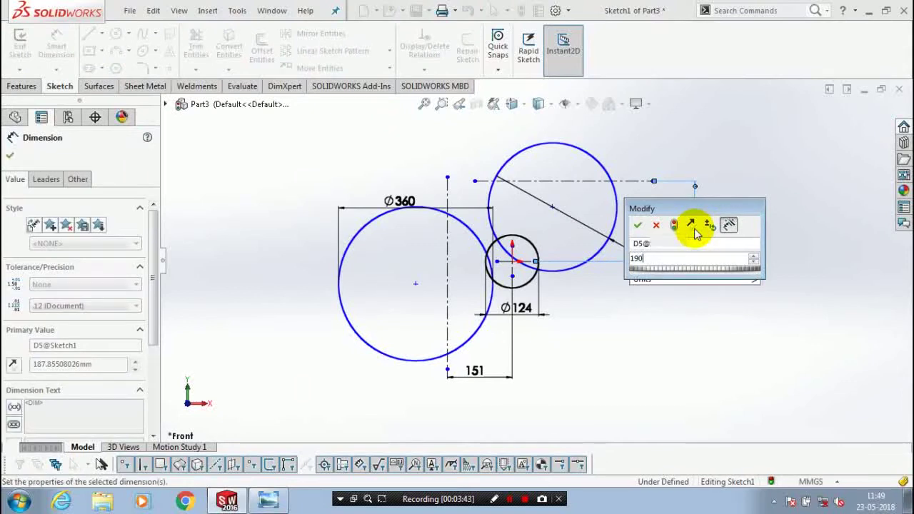
key("Return")
scroll(642, 285, "down", 3)
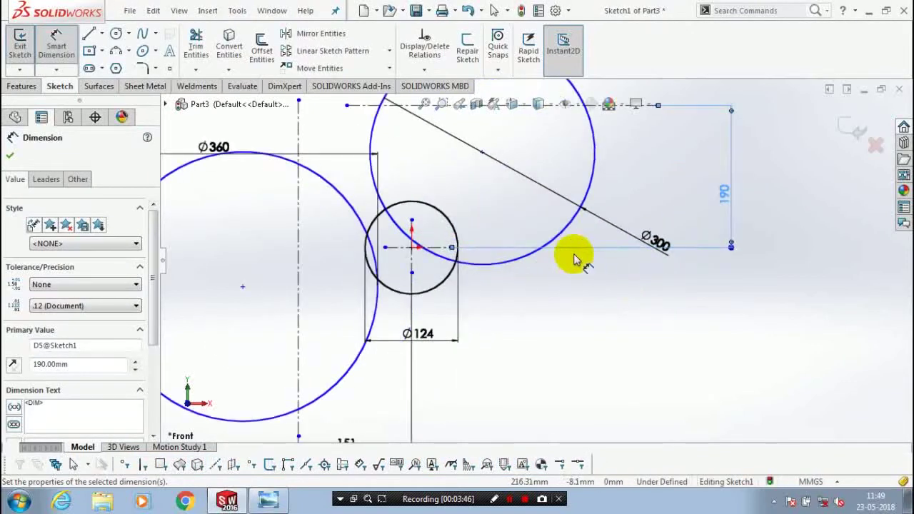
left_click(58, 43)
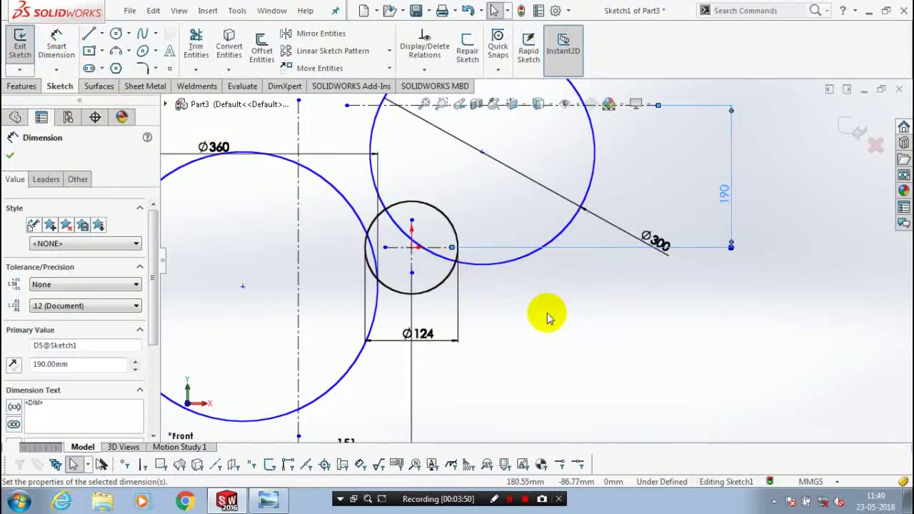
- Make the Ø300 and Ø360 circles each tangent to the Ø124 circle
left_click(10, 155)
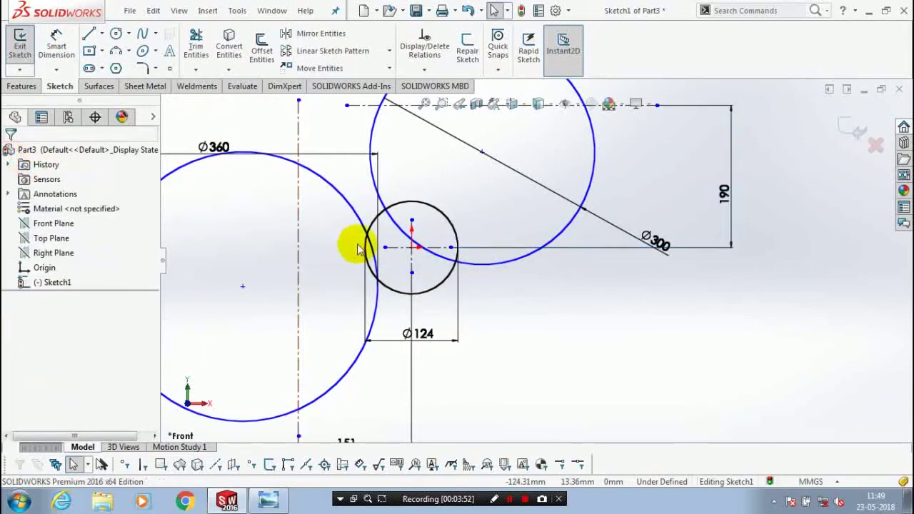
left_click(431, 211)
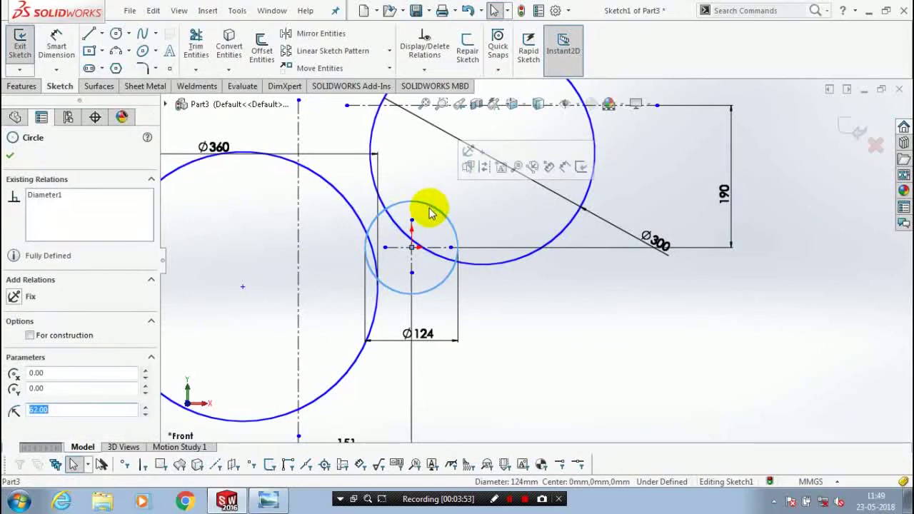
left_click(374, 181)
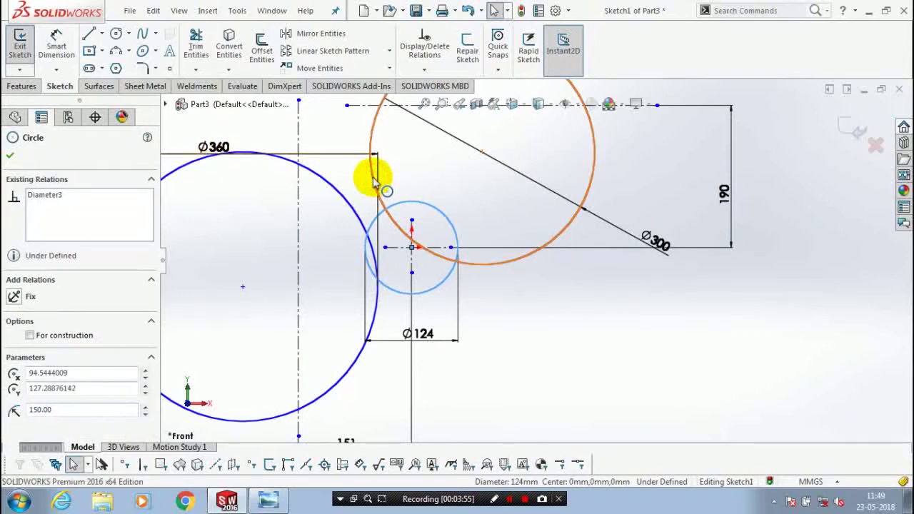
left_click(369, 187, "ctrl")
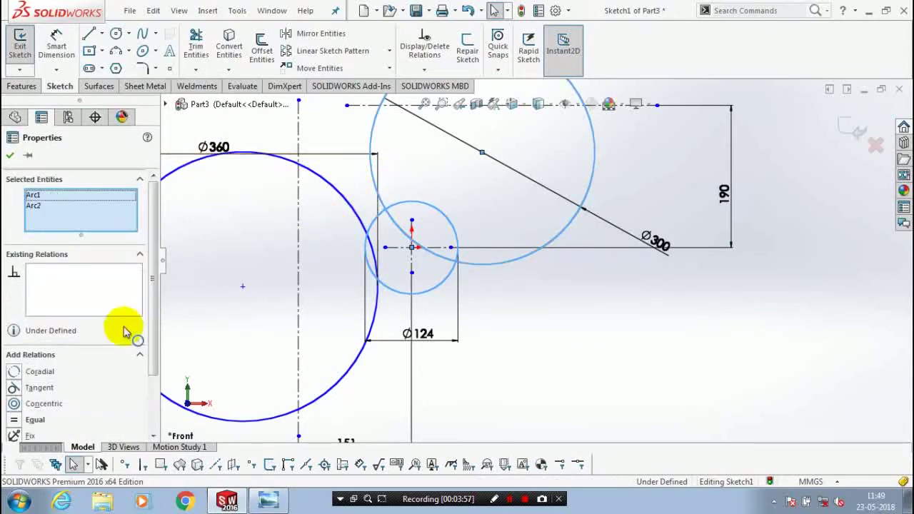
left_click(16, 388)
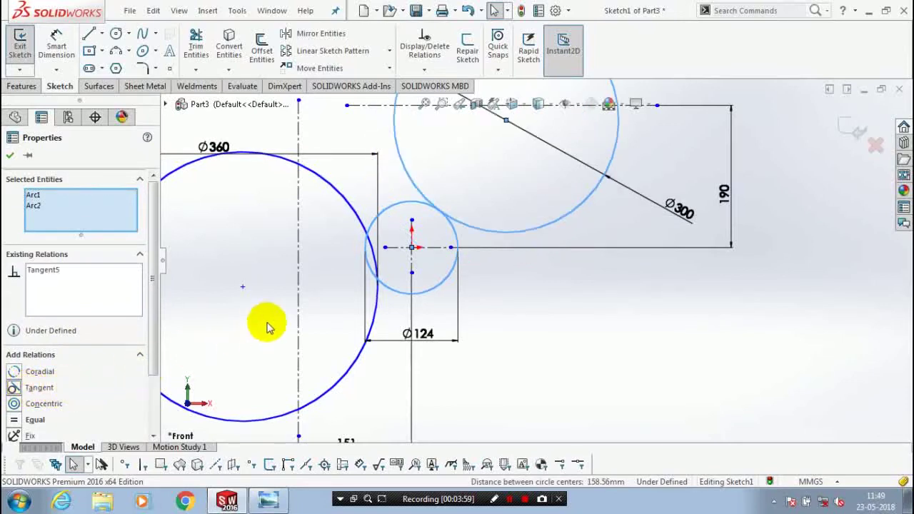
left_click(16, 160)
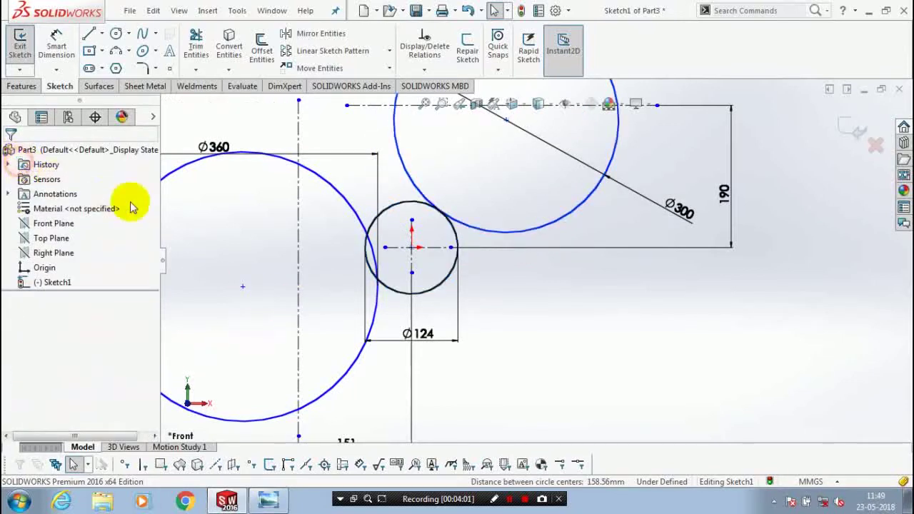
left_click(324, 184)
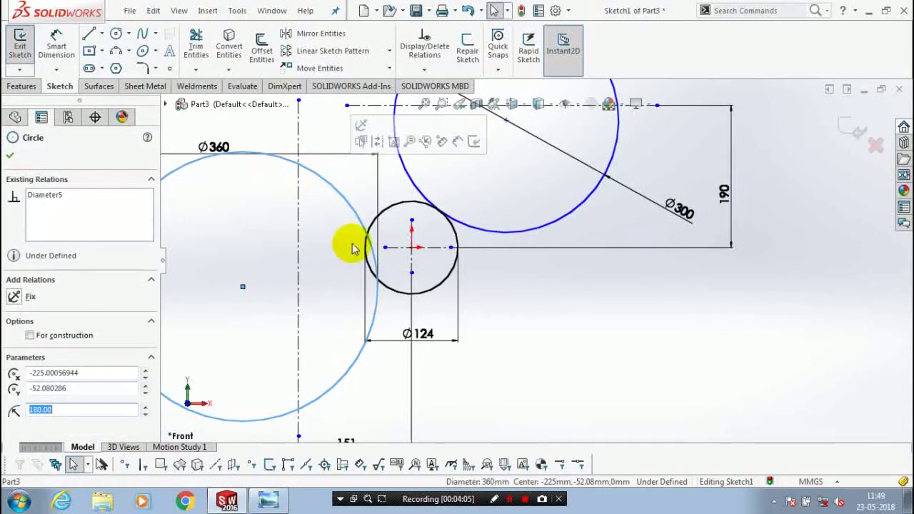
left_click(363, 254, "ctrl")
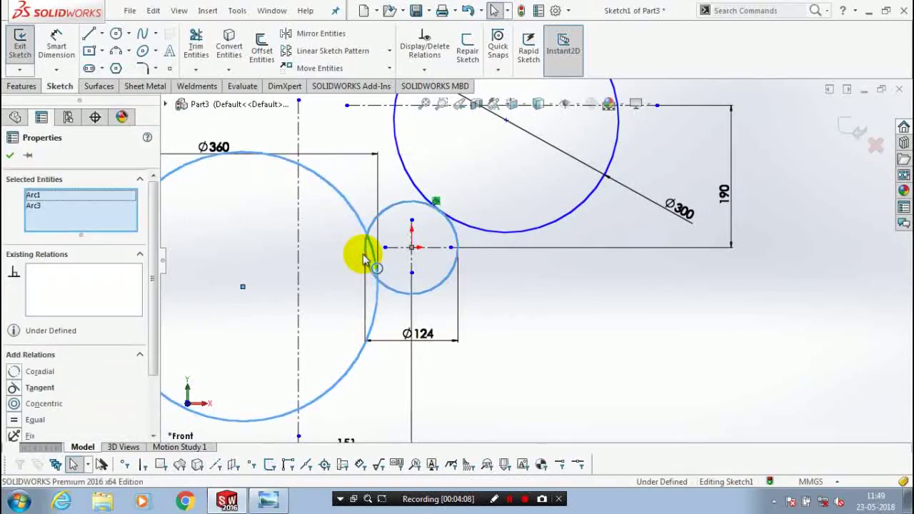
left_click(84, 386)
left_click(10, 155)
- Stretch the Ø124 circle's horizontal centerline left into the Ø360 circle and further right
key("f")
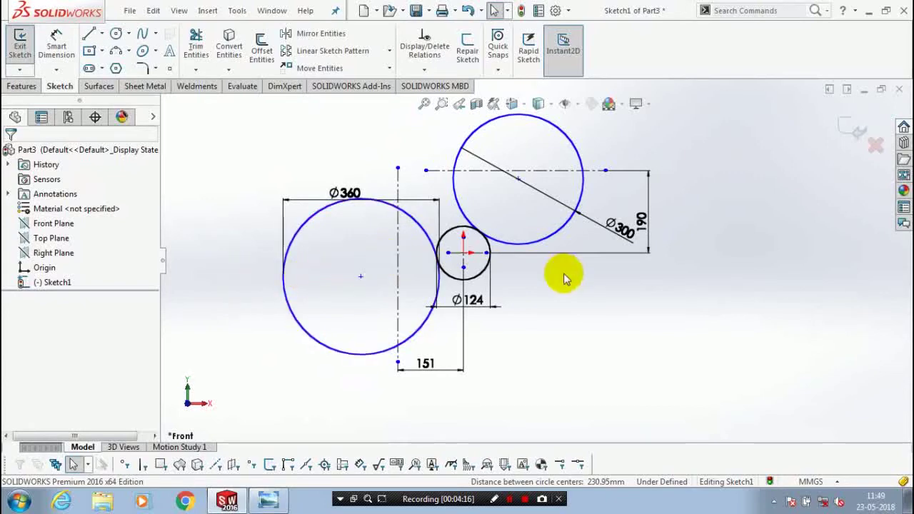
scroll(559, 262, "down", 2)
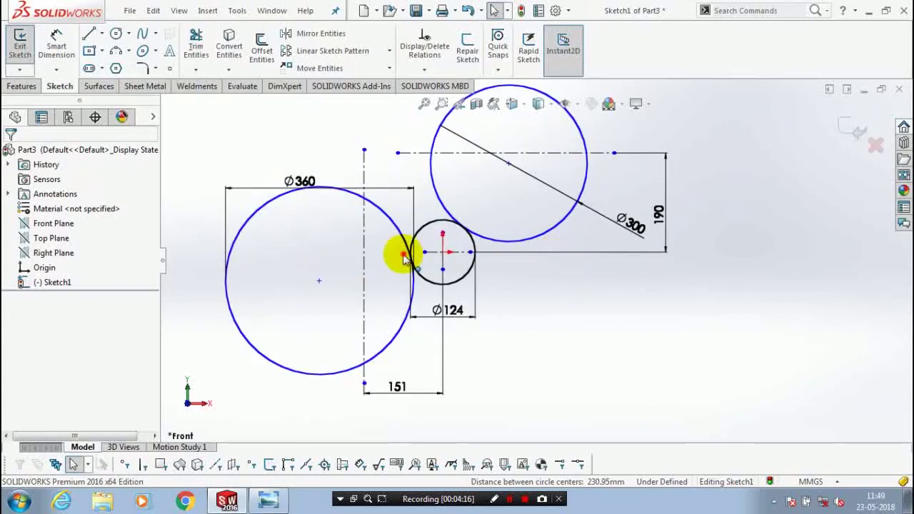
left_click_drag(404, 257, 382, 252)
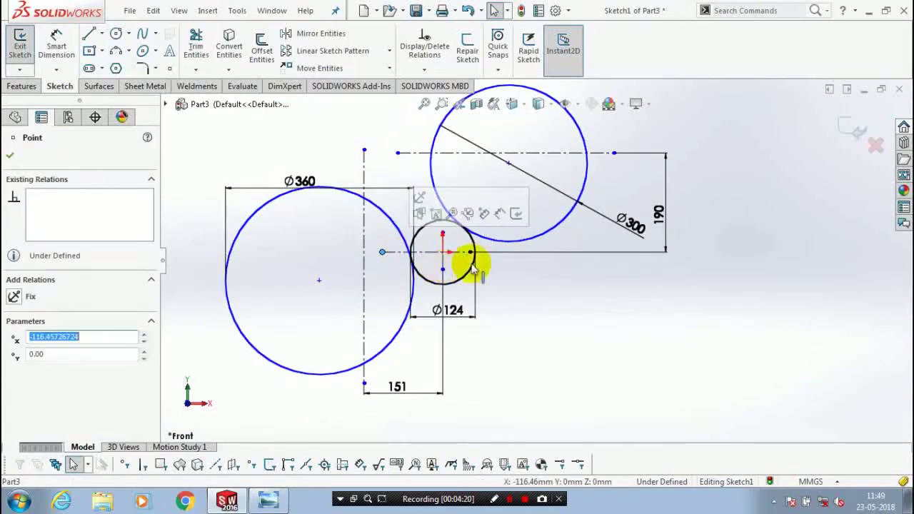
left_click_drag(470, 252, 504, 264)
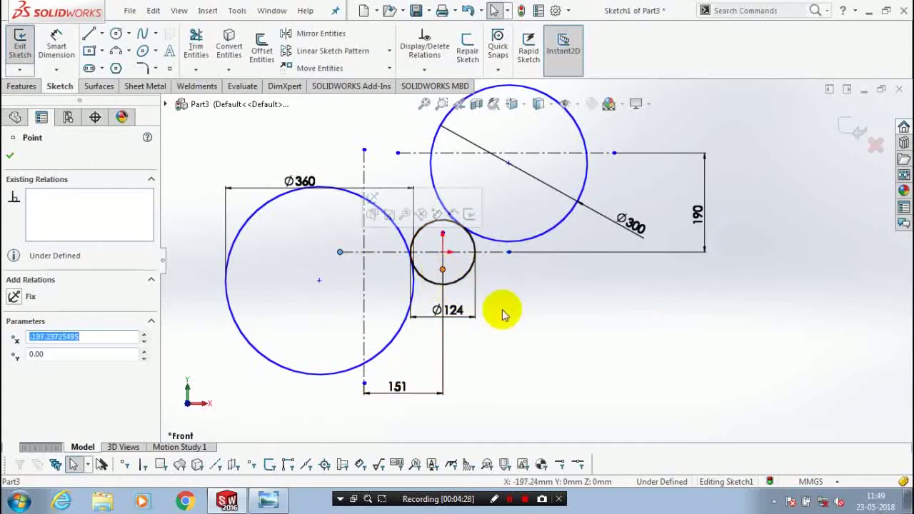
scroll(499, 310, "up", 2)
left_click_drag(382, 252, 344, 267)
left_click(199, 87)
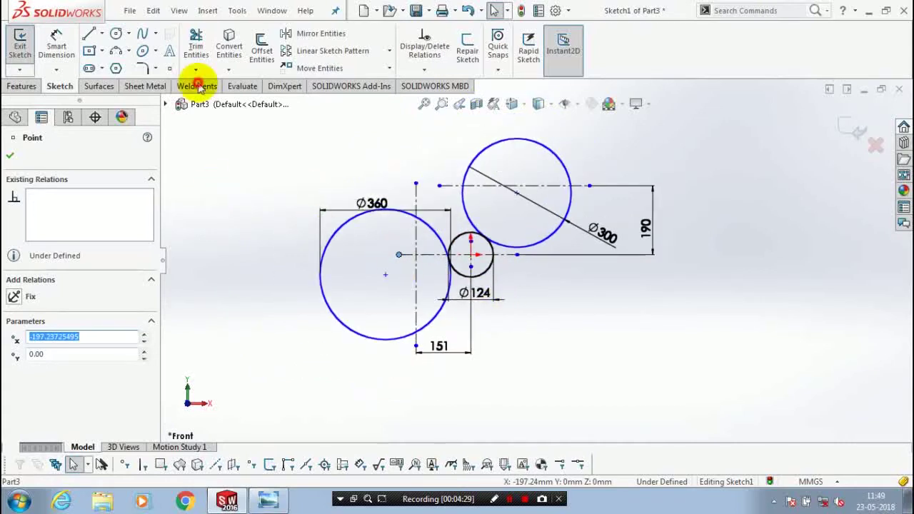
- Power-trim the unwanted upper and lower arcs of the Ø300 circle
left_click(196, 44)
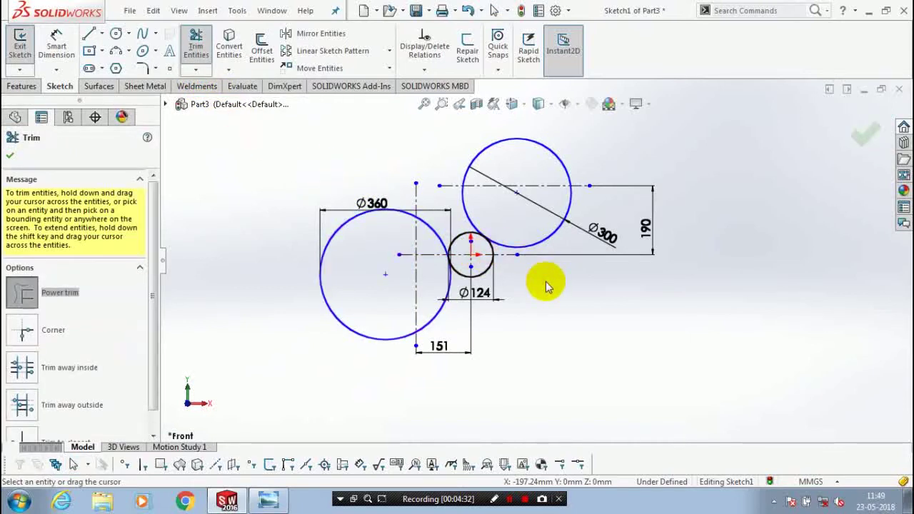
scroll(545, 286, "down", 2)
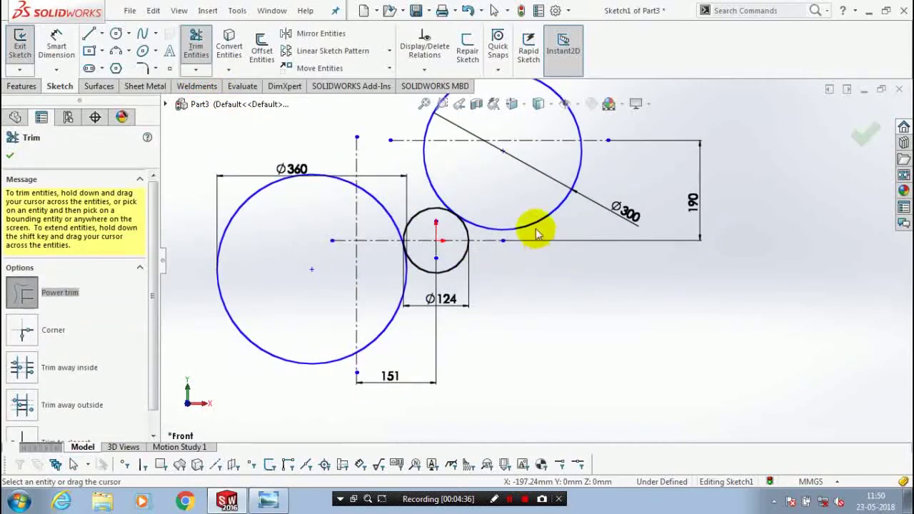
left_click(556, 258)
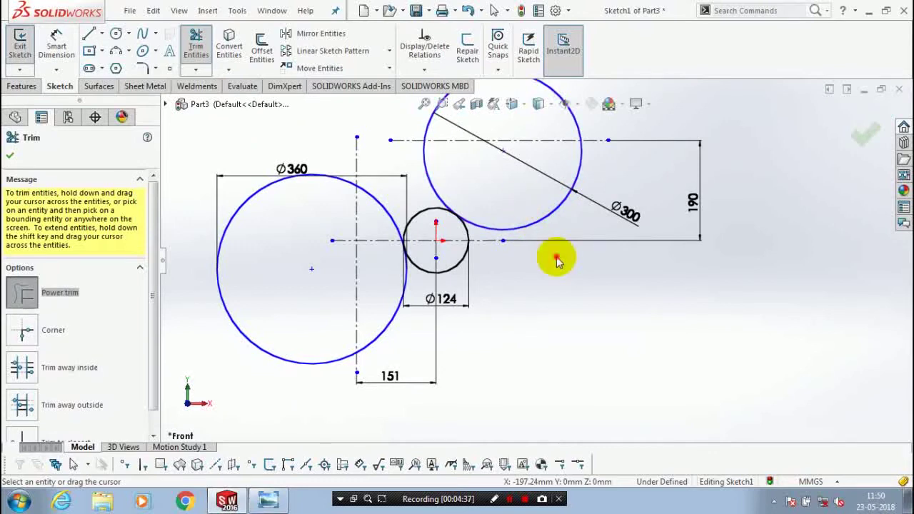
scroll(556, 260, "up", 3)
mouse_move(482, 243)
left_mouse_down()
mouse_move(554, 167)
mouse_move(554, 139)
left_mouse_up()
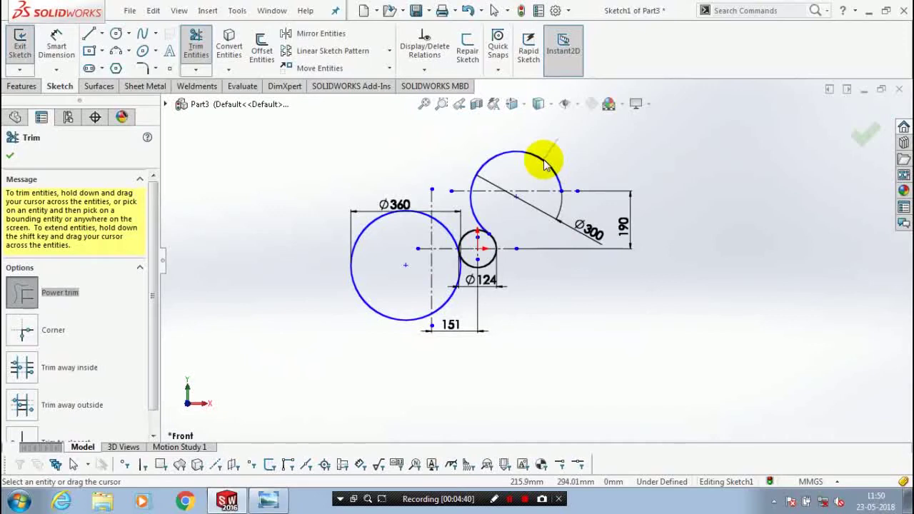
left_click_drag(544, 165, 534, 255)
scroll(534, 255, "down", 2)
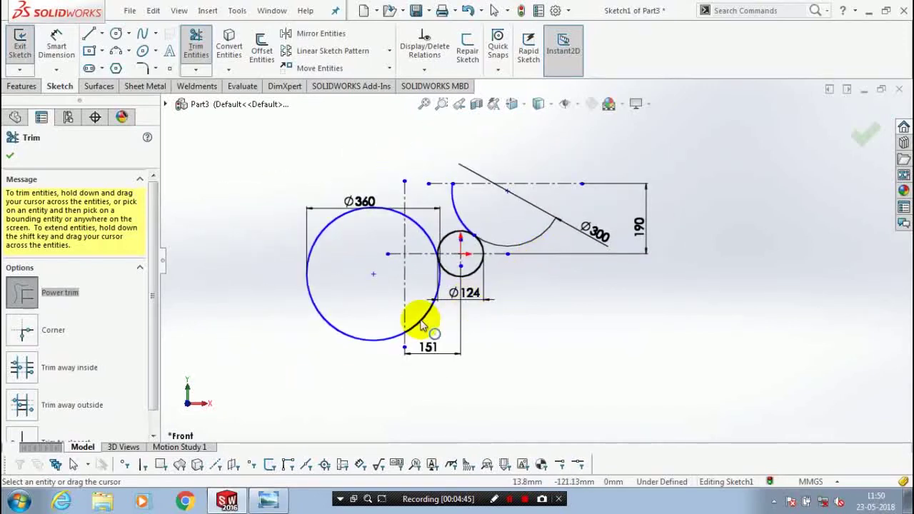
scroll(400, 310, "down", 2)
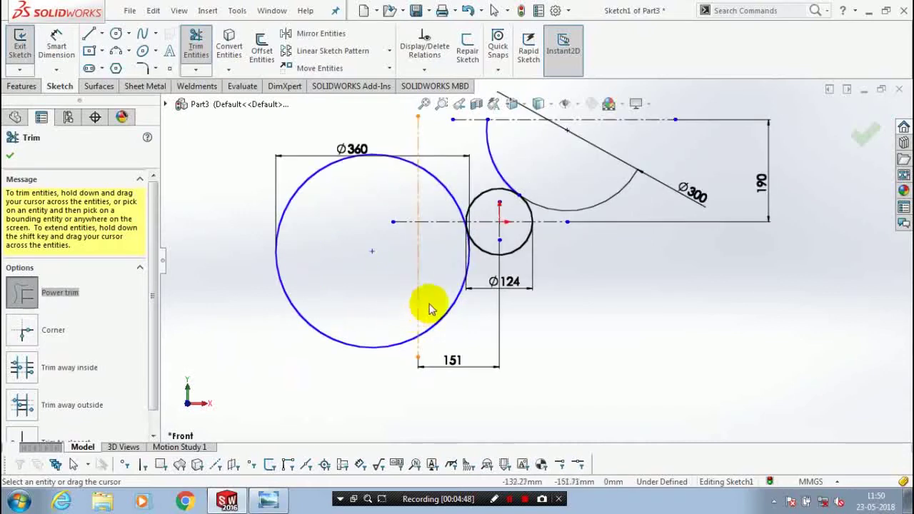
- Trim away most of the Ø360 circle and the upper part of the Ø124 circle
mouse_move(443, 290)
left_mouse_down()
mouse_move(451, 306)
mouse_move(337, 267)
left_mouse_up()
scroll(340, 269, "up", 1)
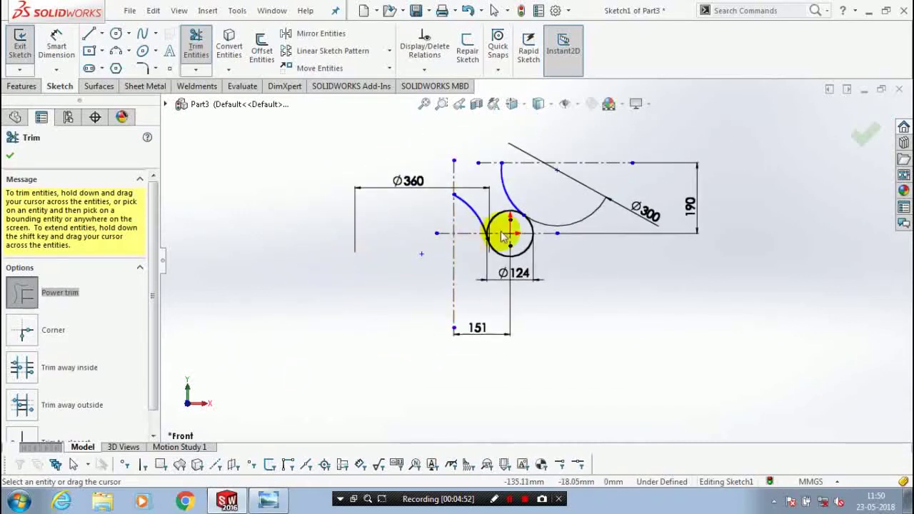
scroll(524, 227, "down", 2)
scroll(525, 227, "down", 3)
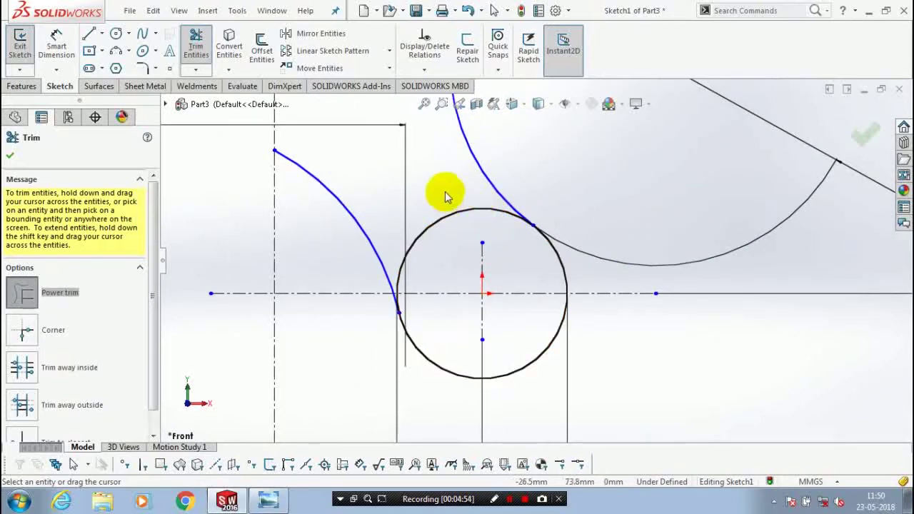
left_click_drag(445, 191, 452, 223)
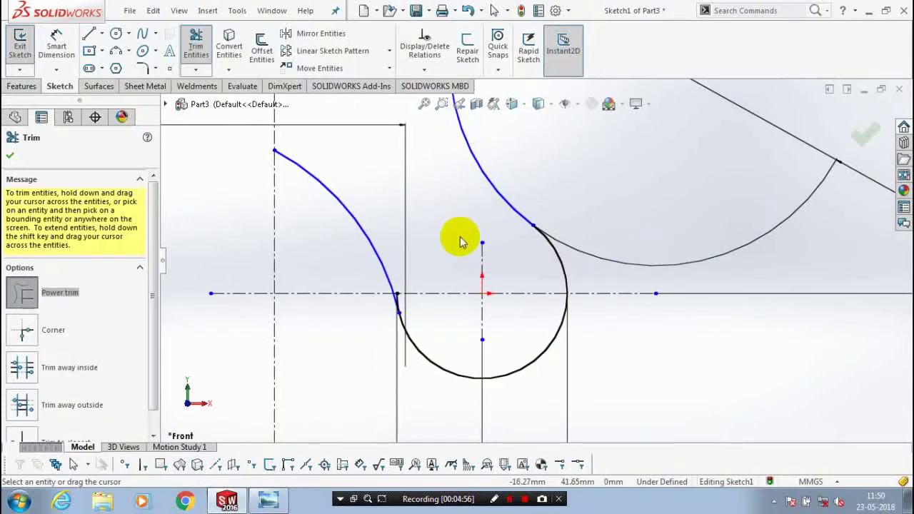
scroll(465, 243, "up", 1)
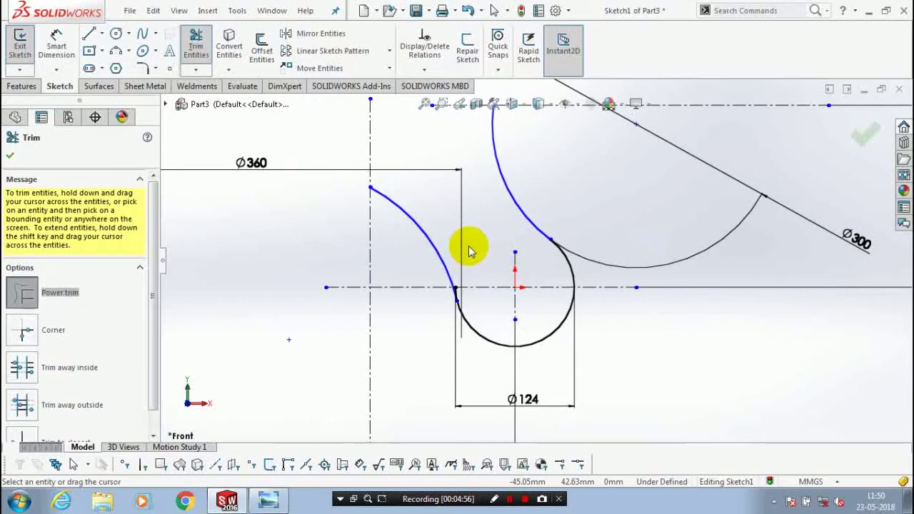
scroll(418, 272, "down", 4)
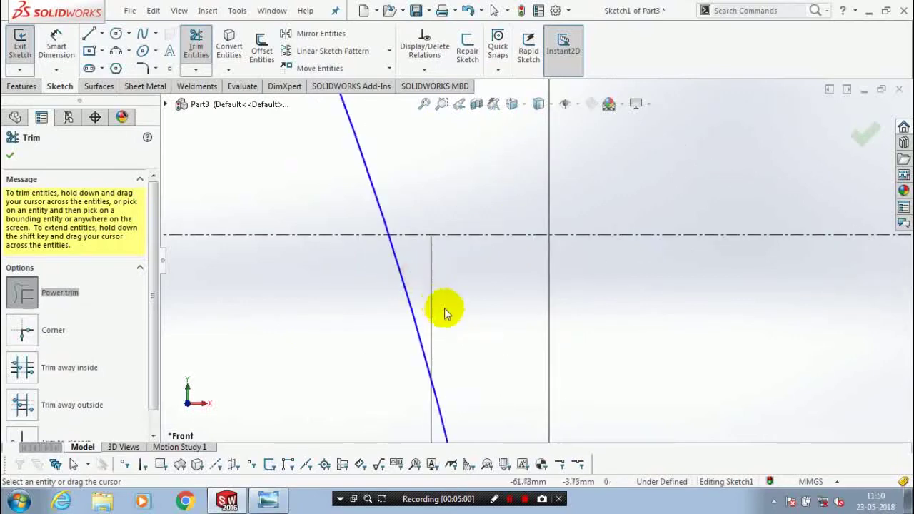
scroll(446, 304, "up", 2)
scroll(485, 301, "up", 3)
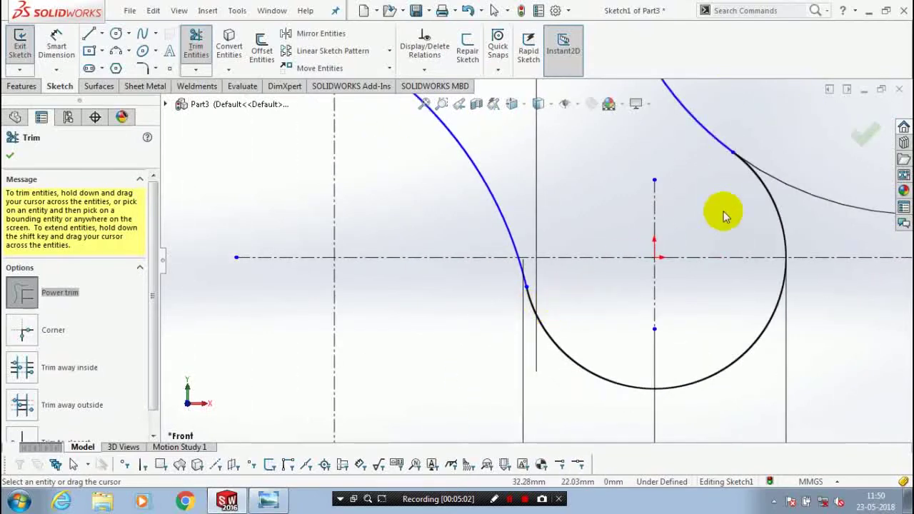
scroll(741, 170, "down", 5)
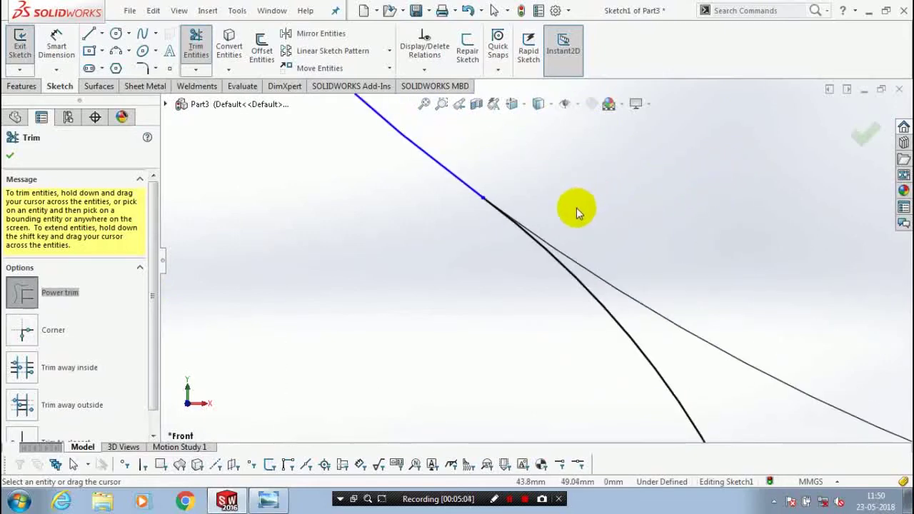
scroll(628, 230, "up", 1)
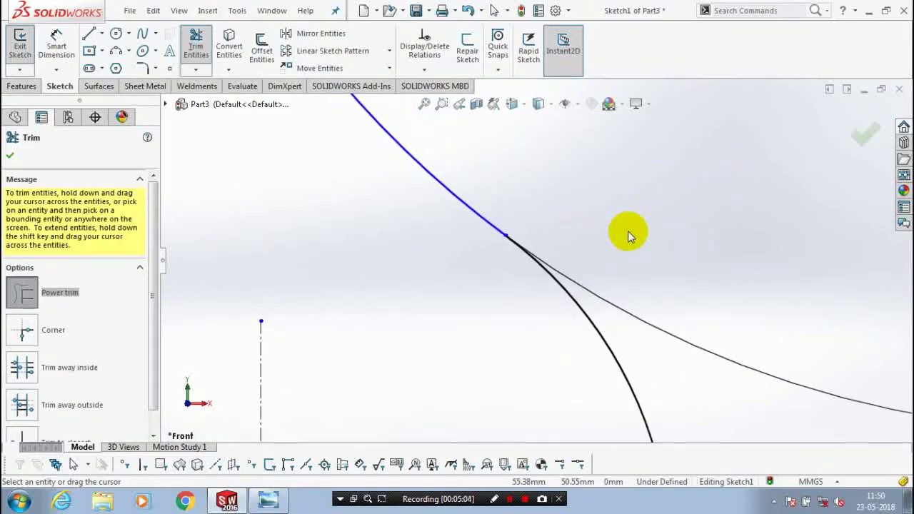
scroll(628, 231, "up", 3)
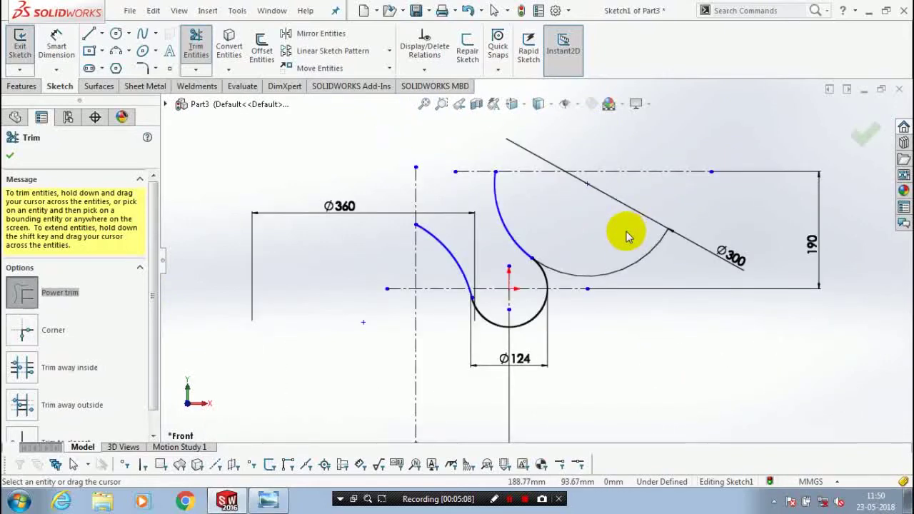
scroll(626, 236, "up", 1)
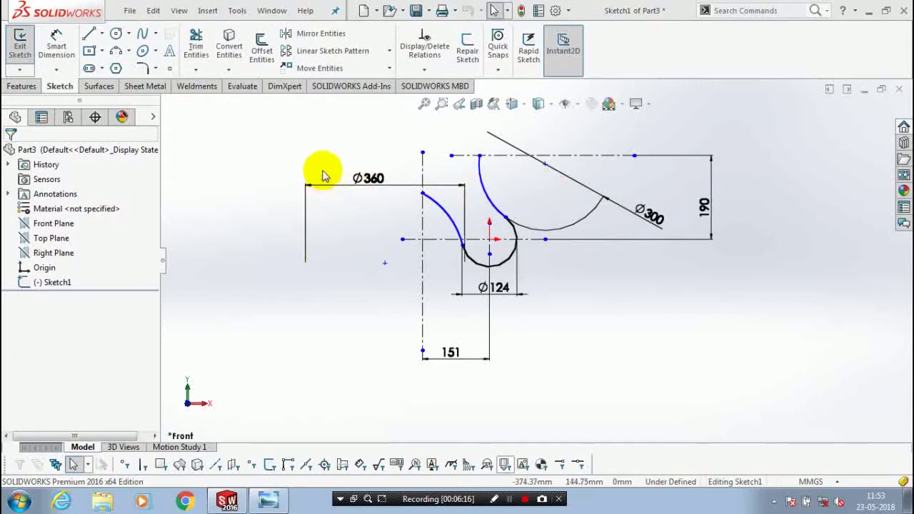
- Draw a centerline from the blue arc's top endpoint along the upper axis
left_click(102, 33)
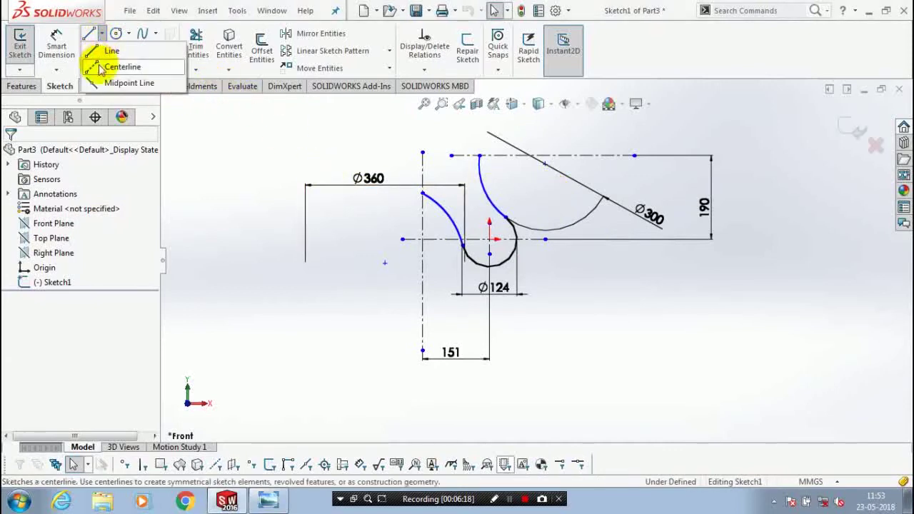
left_click(121, 65)
scroll(510, 135, "down", 3)
scroll(490, 169, "down", 2)
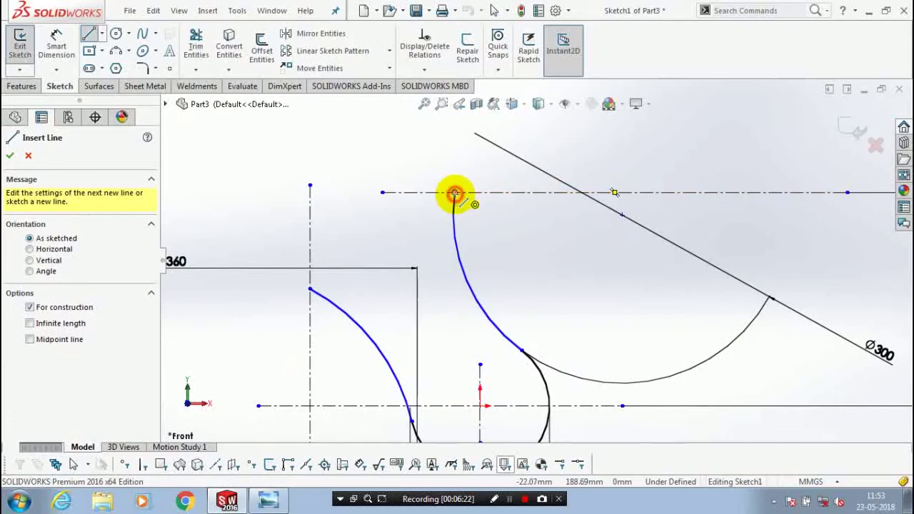
left_click(454, 193)
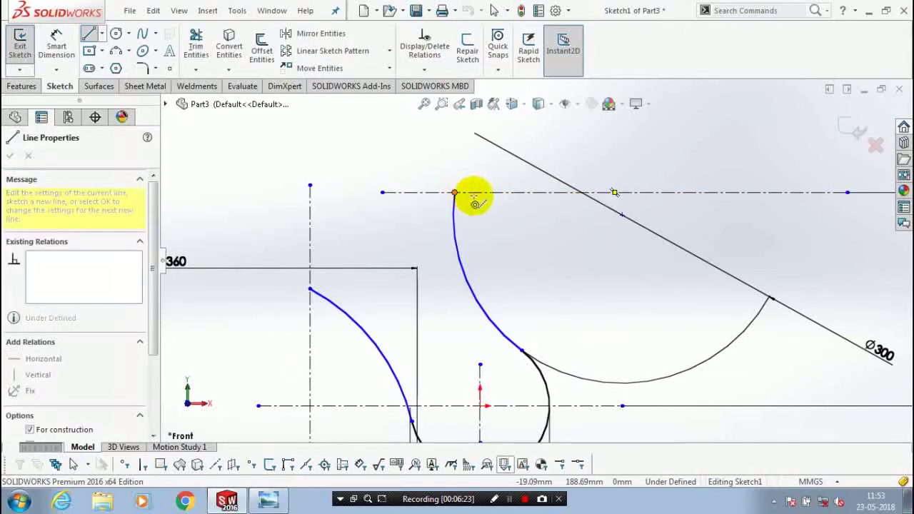
double_click(532, 193)
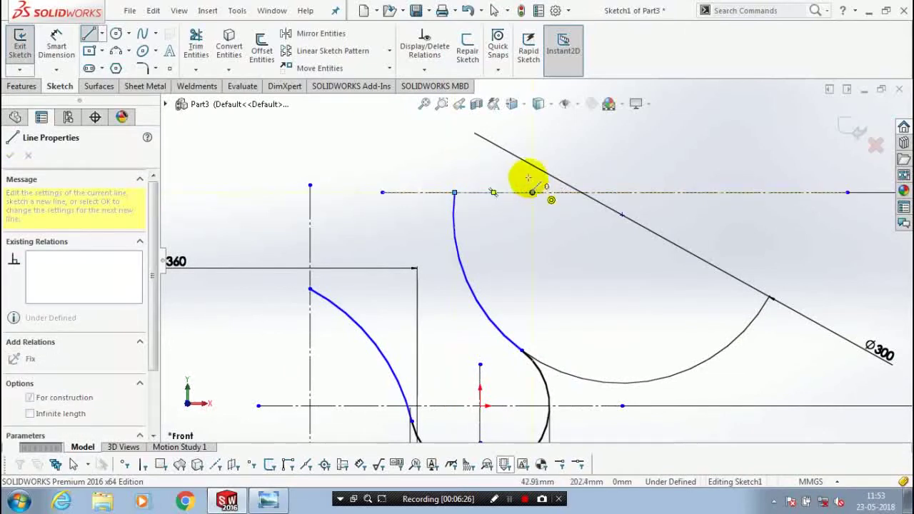
key("Escape")
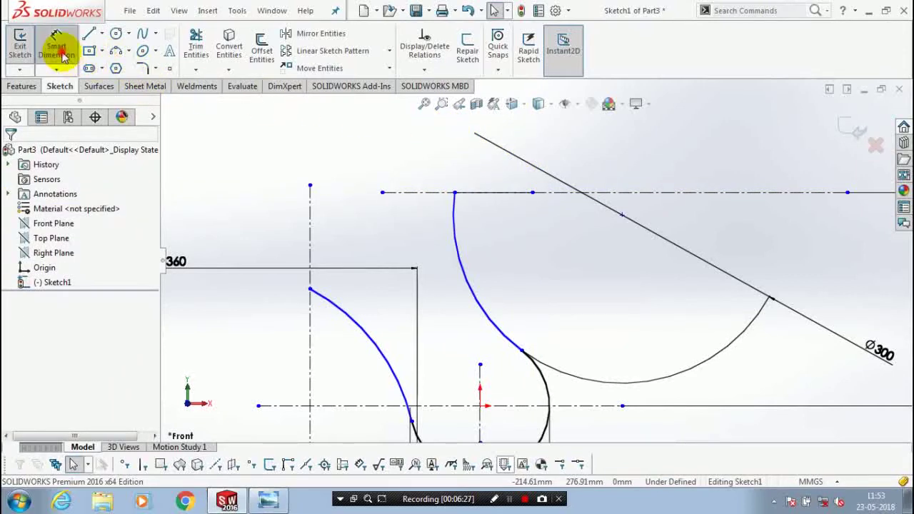
- Dimension the new centerline to 60 mm long
left_click(57, 44)
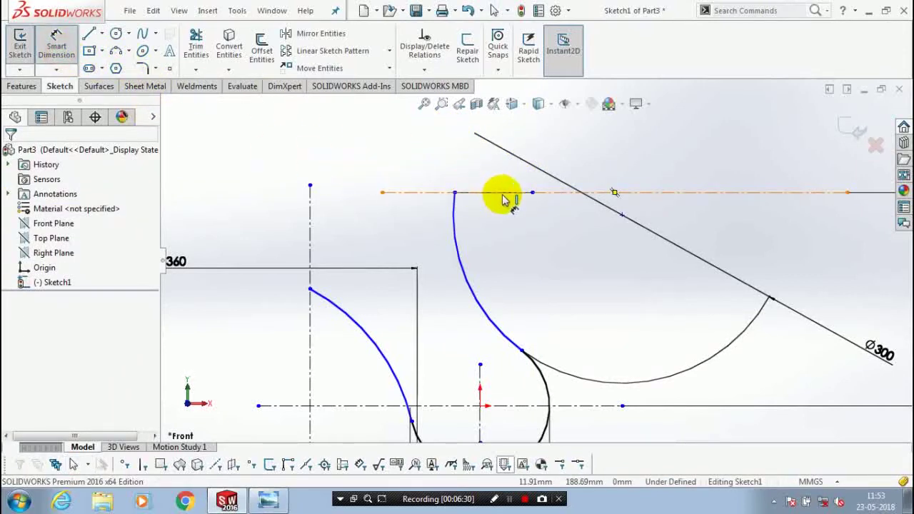
left_click(532, 193)
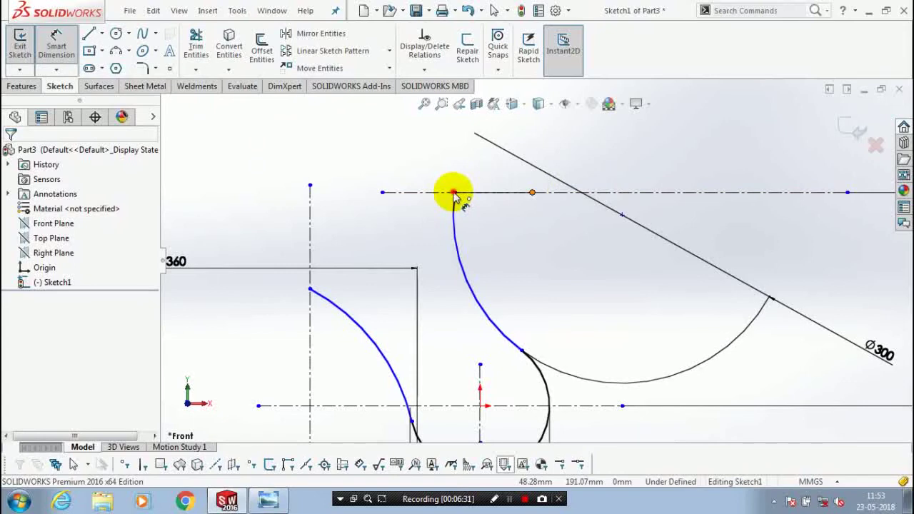
left_click(454, 192)
left_click(487, 173)
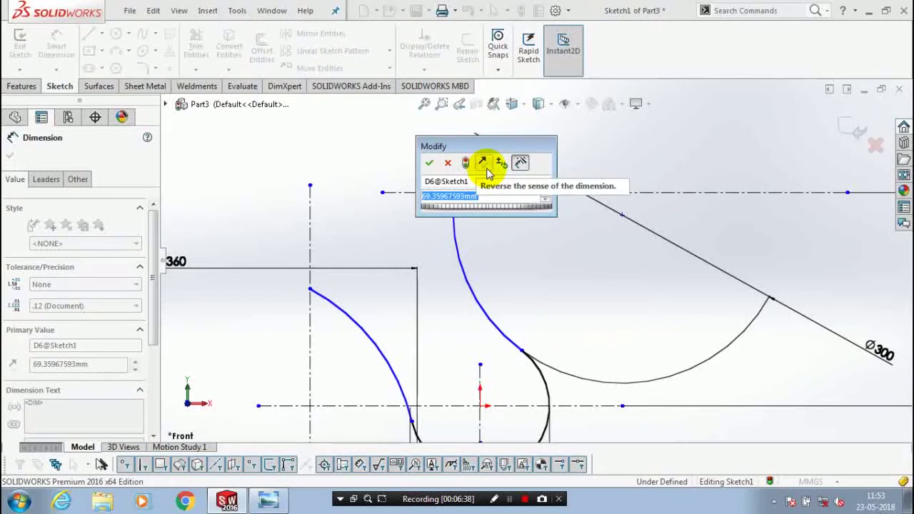
type("60")
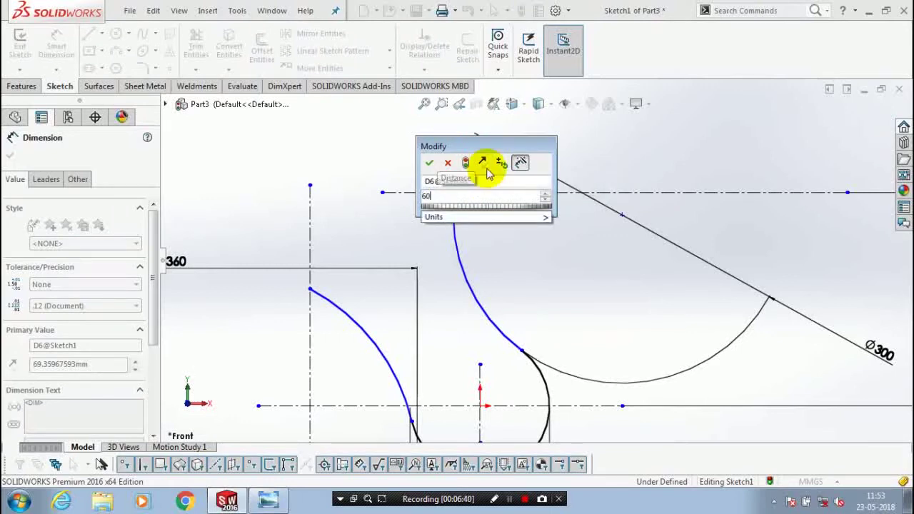
key("Return")
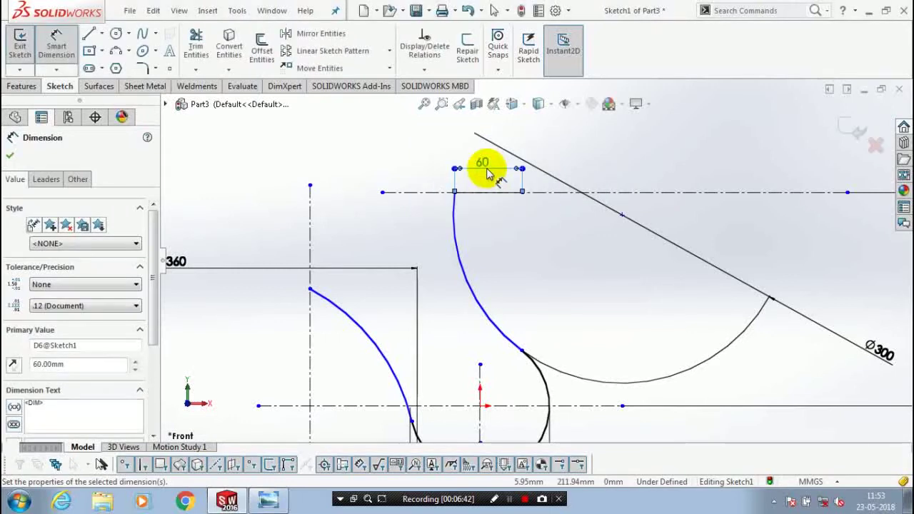
scroll(553, 246, "up", 2)
scroll(557, 243, "down", 1)
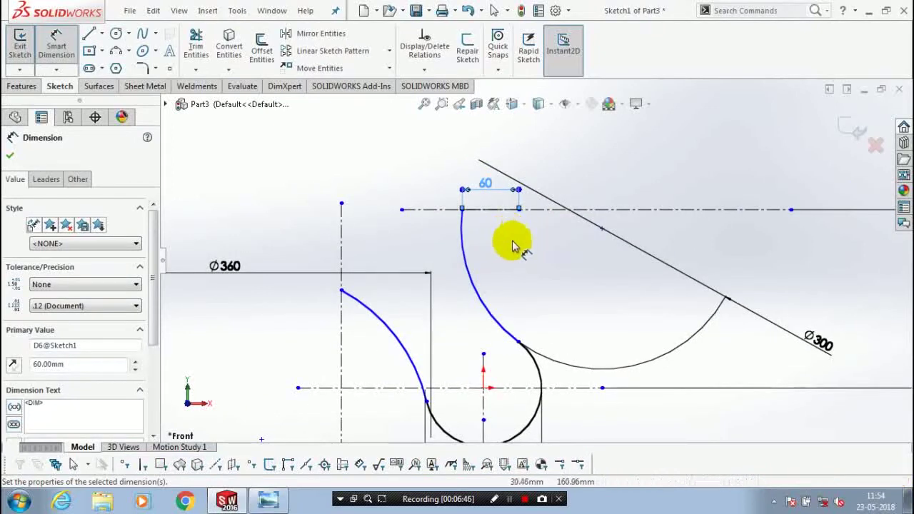
scroll(510, 247, "up", 2)
- Draw a larger circle centred on the origin around the Ø124 arc, then bring up the hook reference drawing
left_click(9, 160)
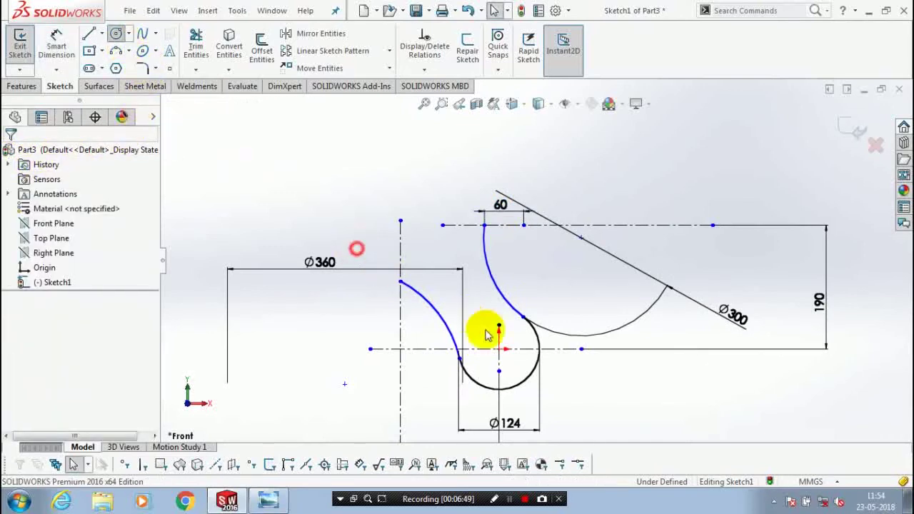
right_click_drag(481, 326, 500, 350)
left_click_drag(500, 350, 513, 415)
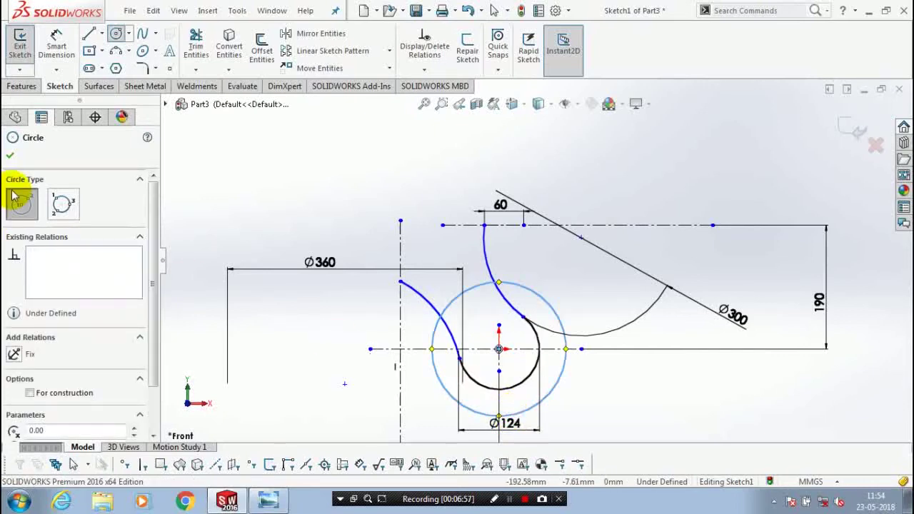
key("Escape")
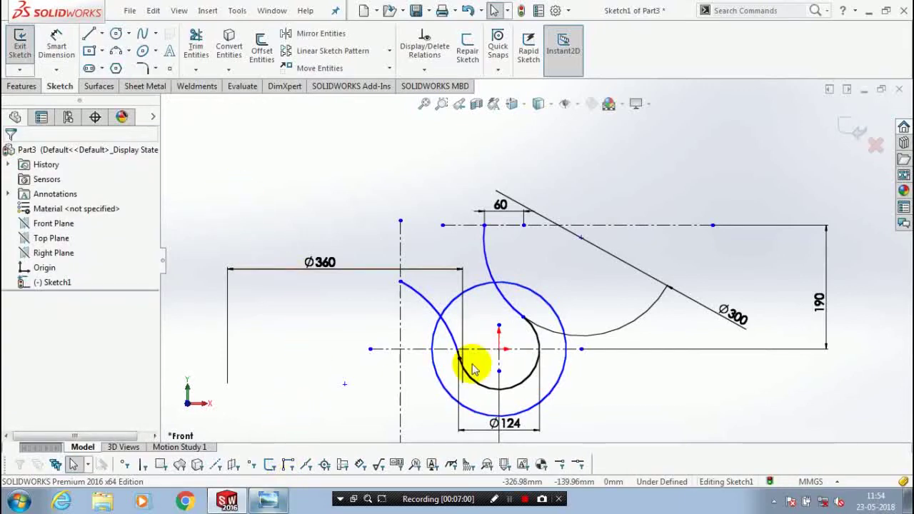
key("alt+Tab")
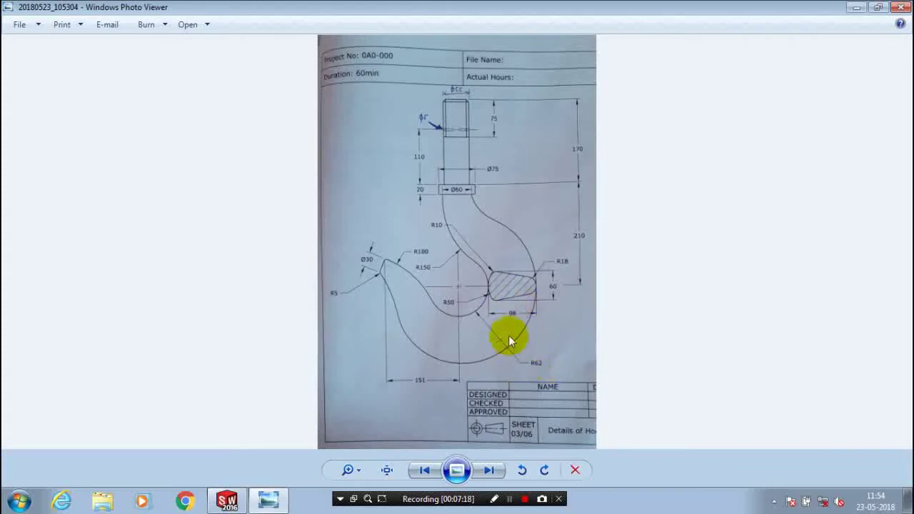
- Minimize the hook reference drawing and start Smart Dimension in SOLIDWORKS
left_click(854, 14)
left_click(57, 44)
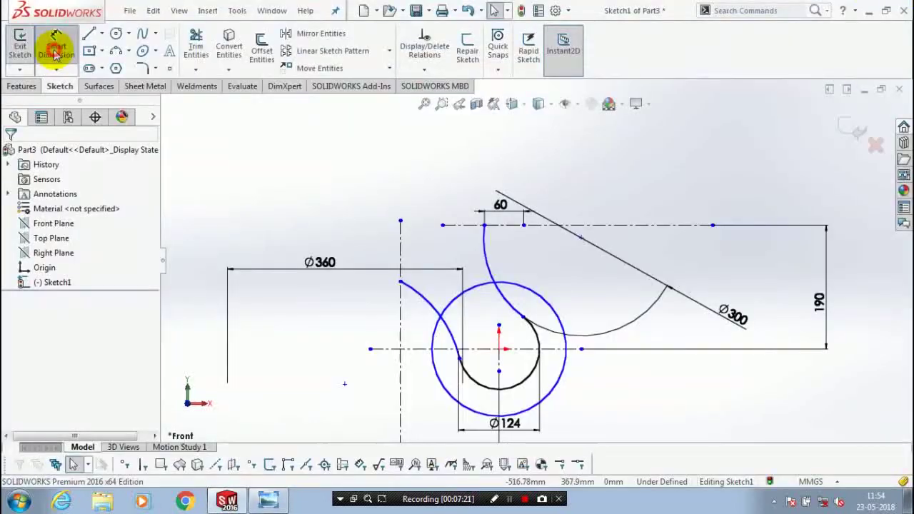
- Give the large origin-centred circle a Ø320 diameter and zoom to fit the sketch
left_click(562, 374)
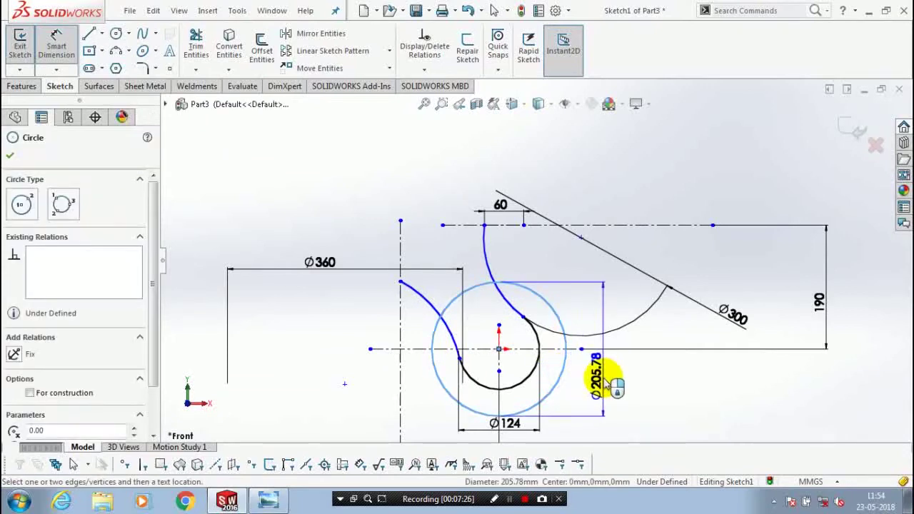
left_click(608, 380)
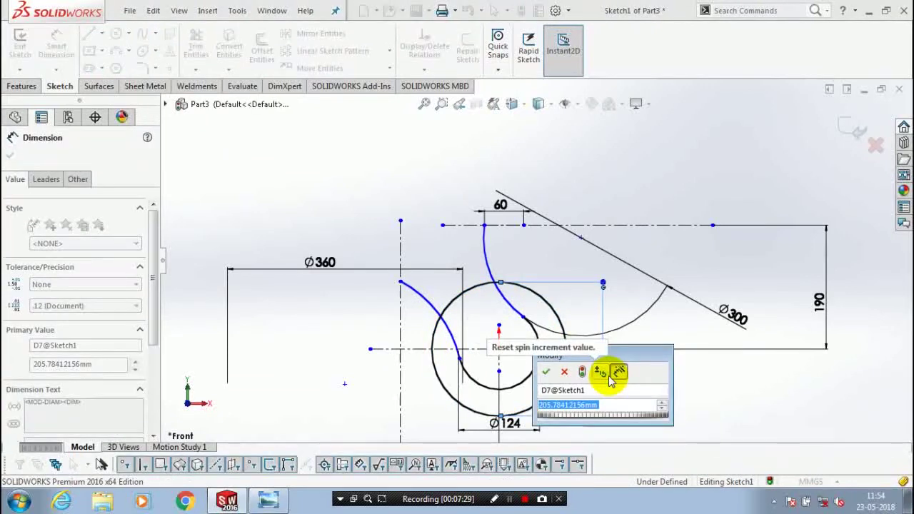
type("320")
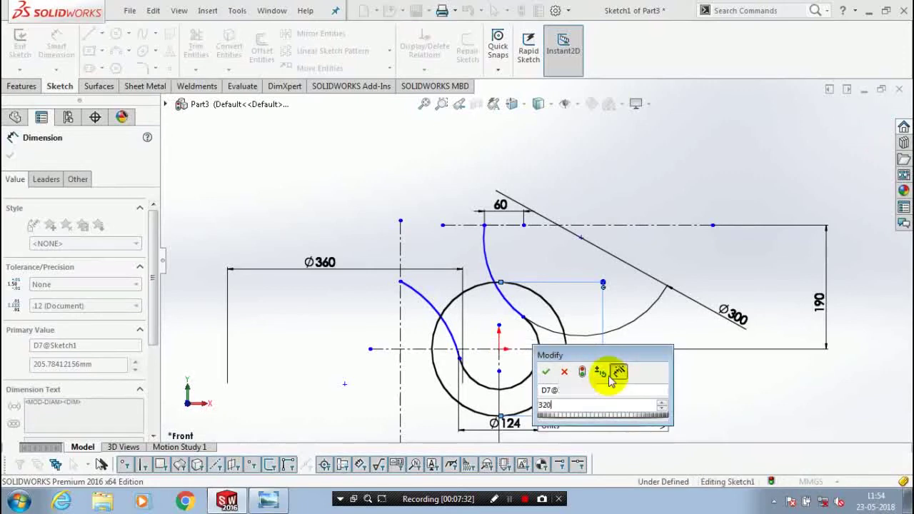
key("Return")
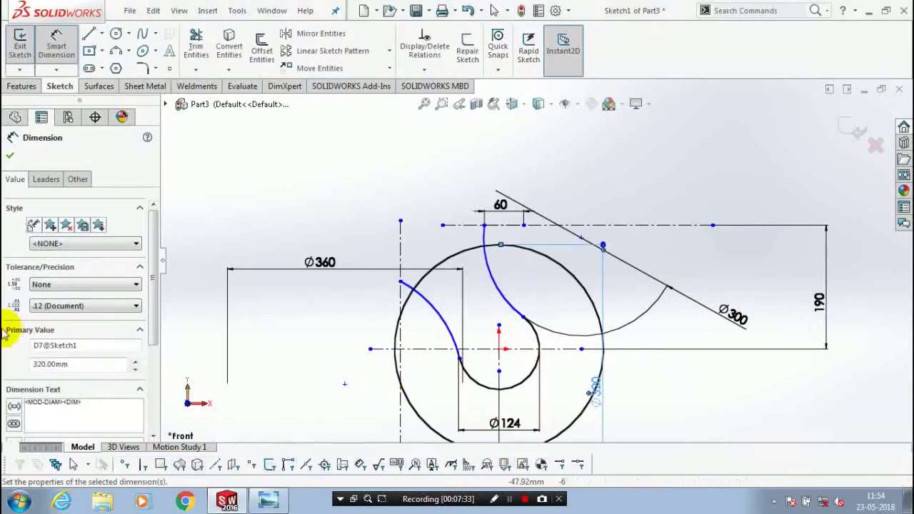
left_click(12, 157)
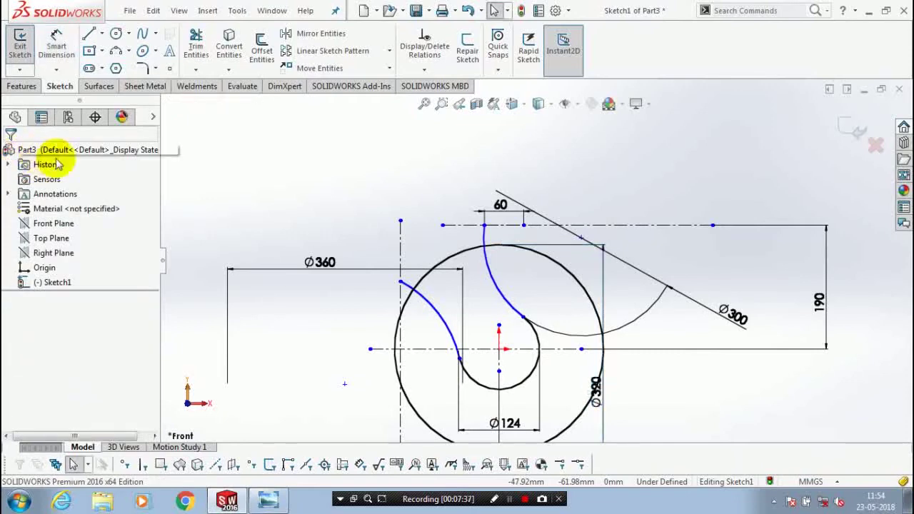
key("f")
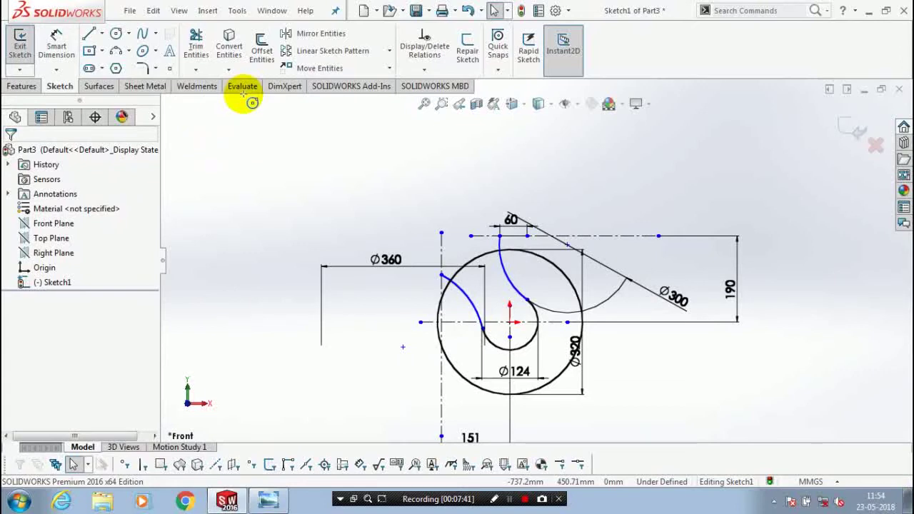
key("c")
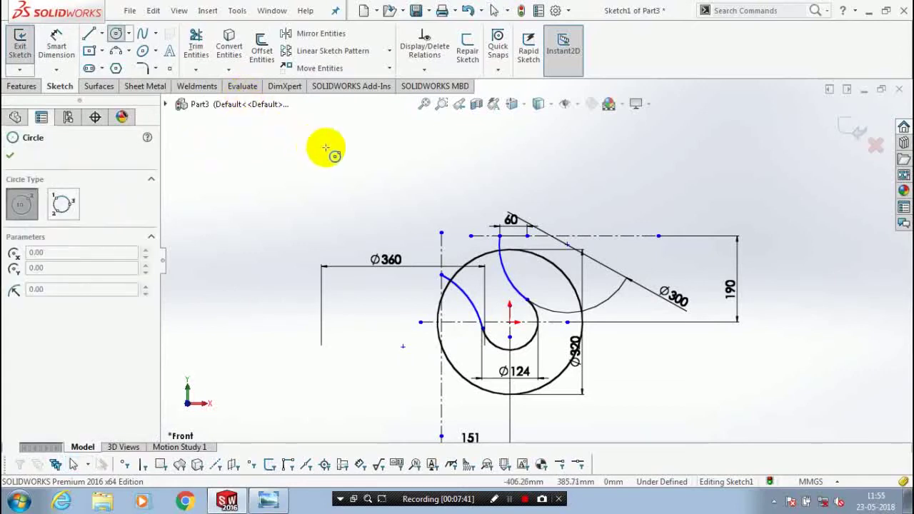
- Draw a circle at upper right and make it pass through the point at the 60 mark
left_click(615, 215)
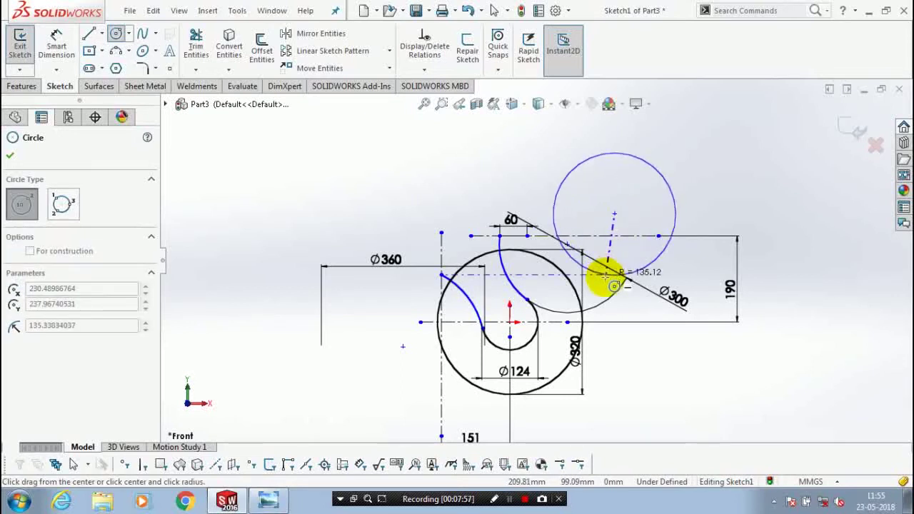
left_click(8, 156)
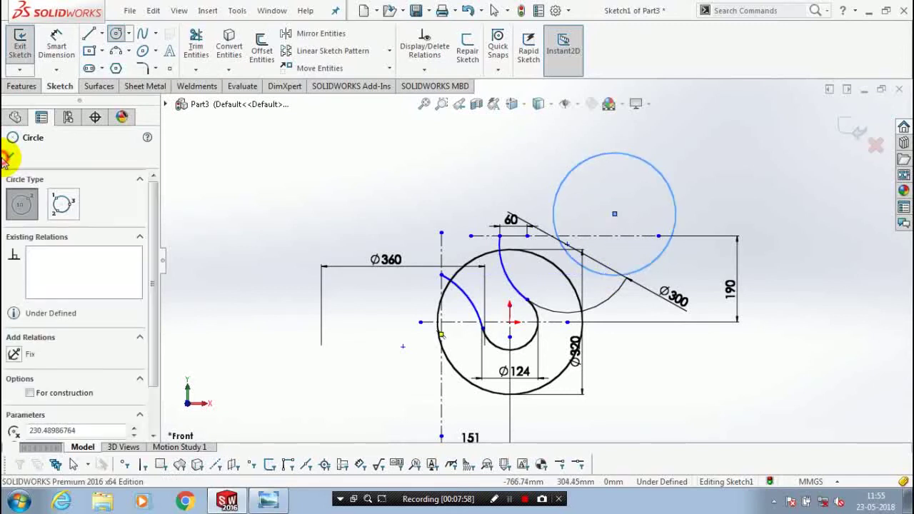
left_click(9, 156)
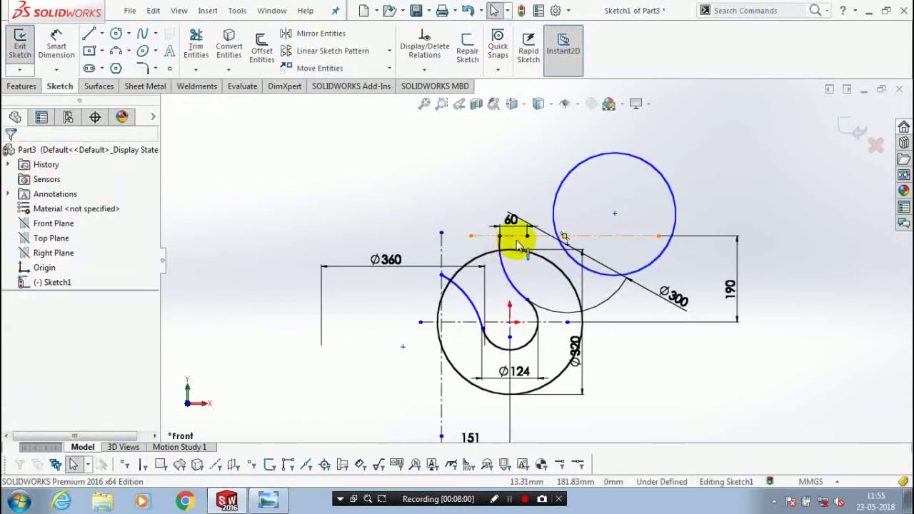
left_click(558, 207)
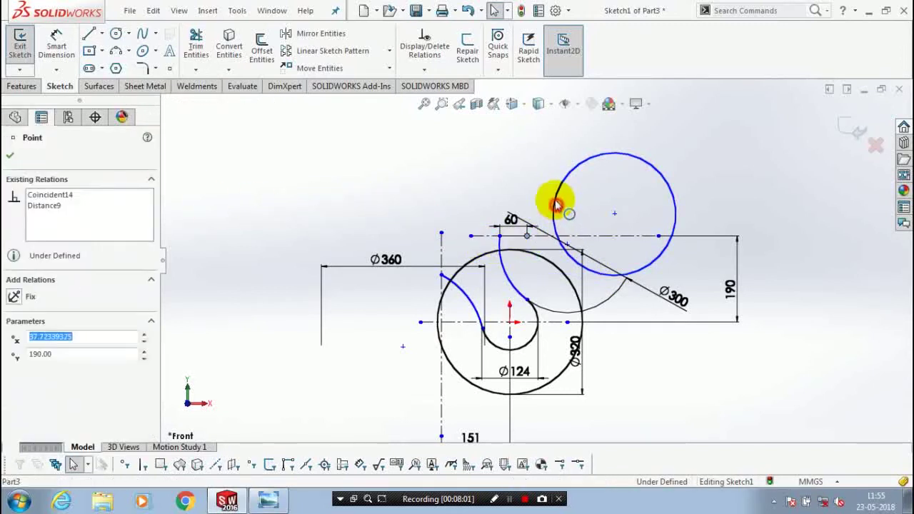
left_click(555, 201, "ctrl")
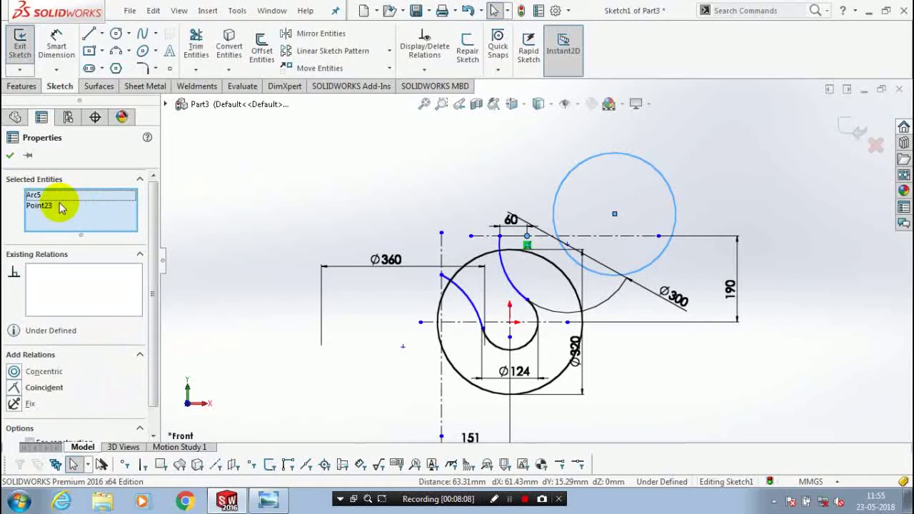
left_click(49, 390)
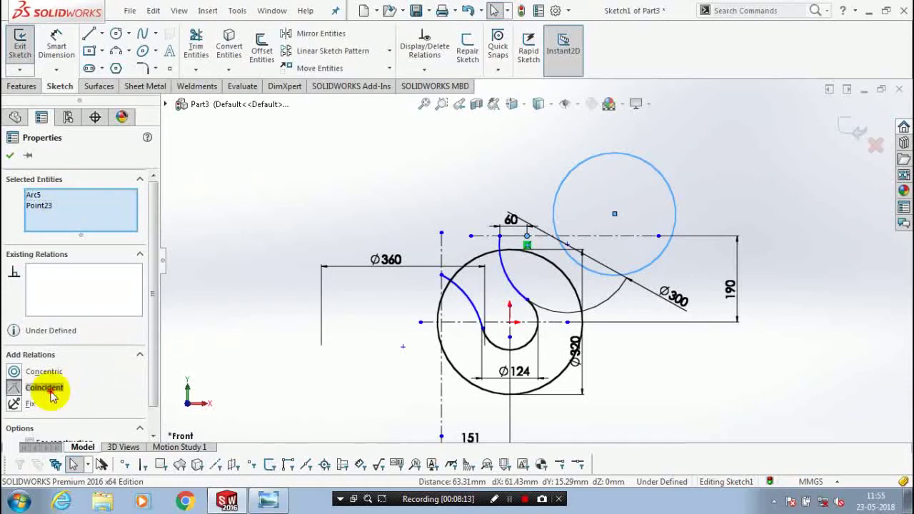
left_click(9, 157)
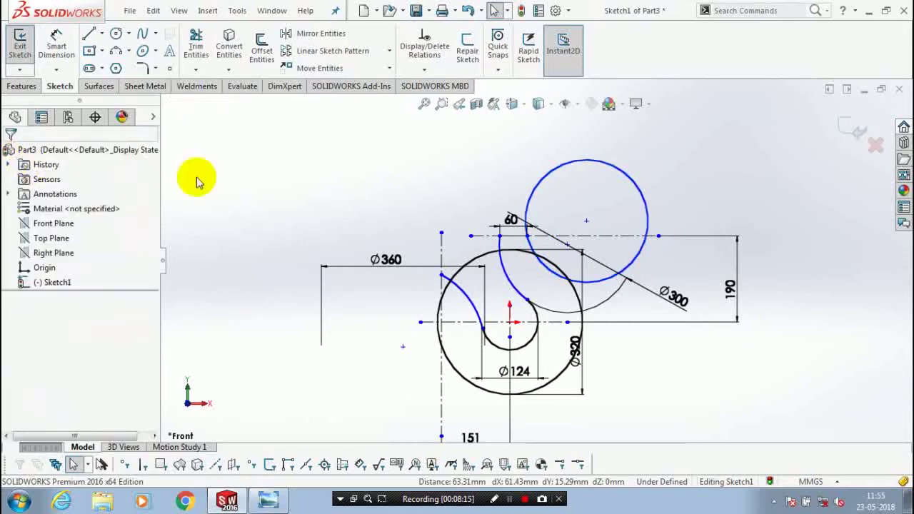
- Make the upper-right circle tangent to the Ø320 circle
left_click(550, 272)
left_click(557, 267, "ctrl")
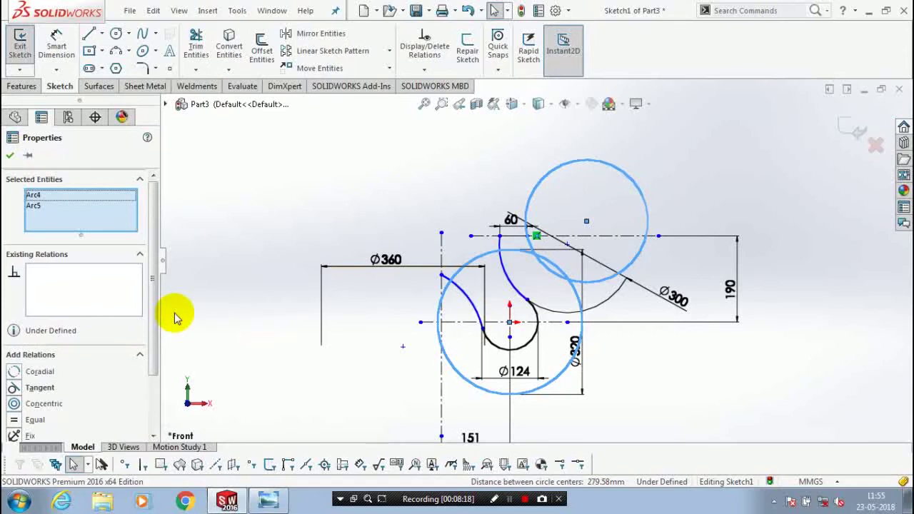
left_click(37, 387)
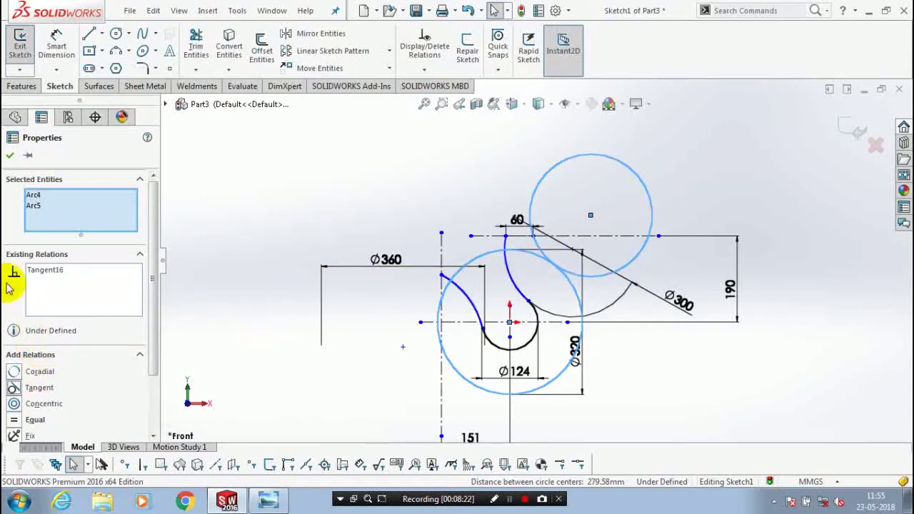
left_click(10, 154)
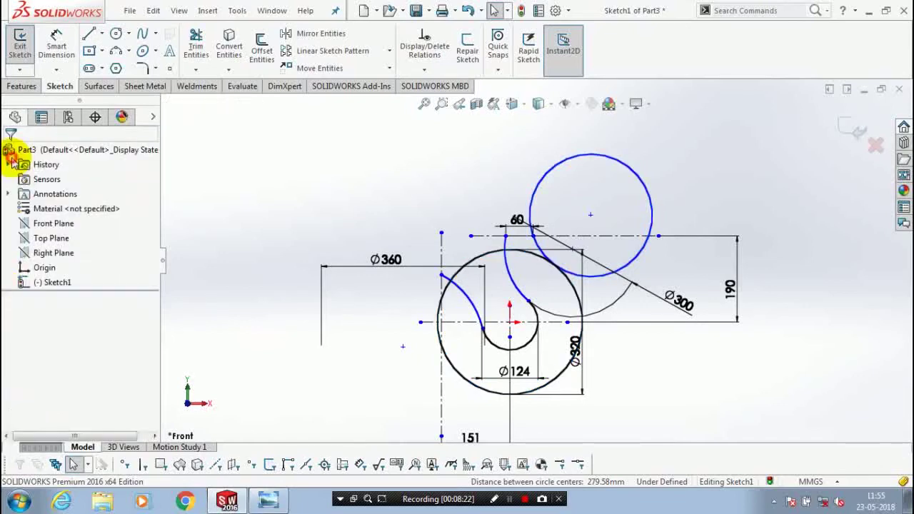
scroll(657, 266, "down", 1)
scroll(657, 265, "down", 2)
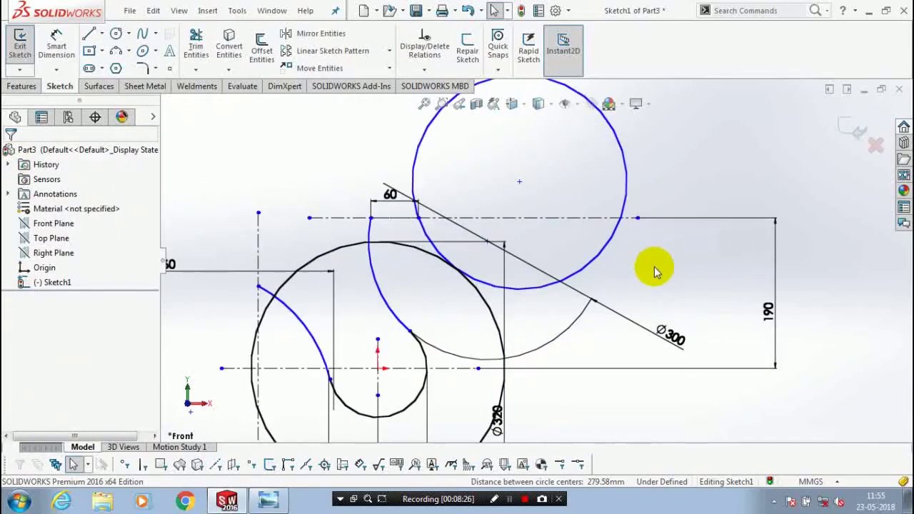
scroll(651, 277, "up", 2)
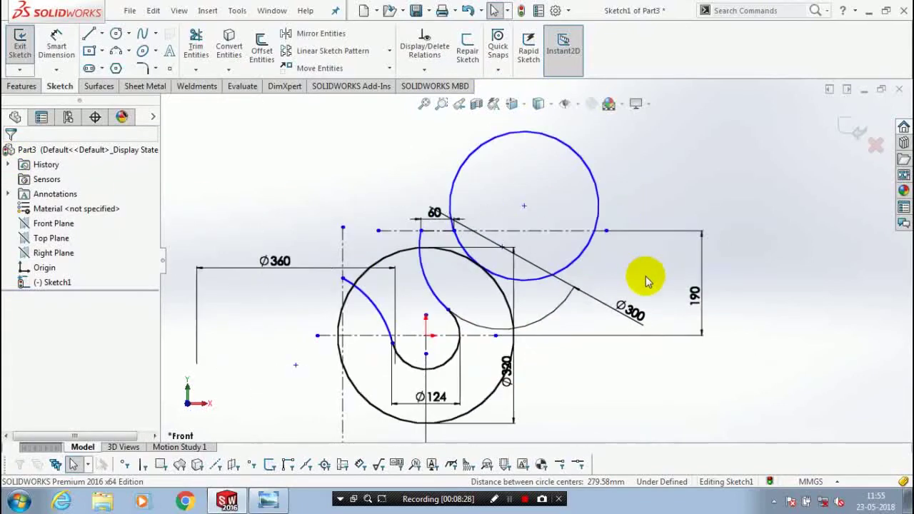
- Draw a short angled centerline from the top of the left arc, up and to the left
left_click(102, 34)
left_click(106, 67)
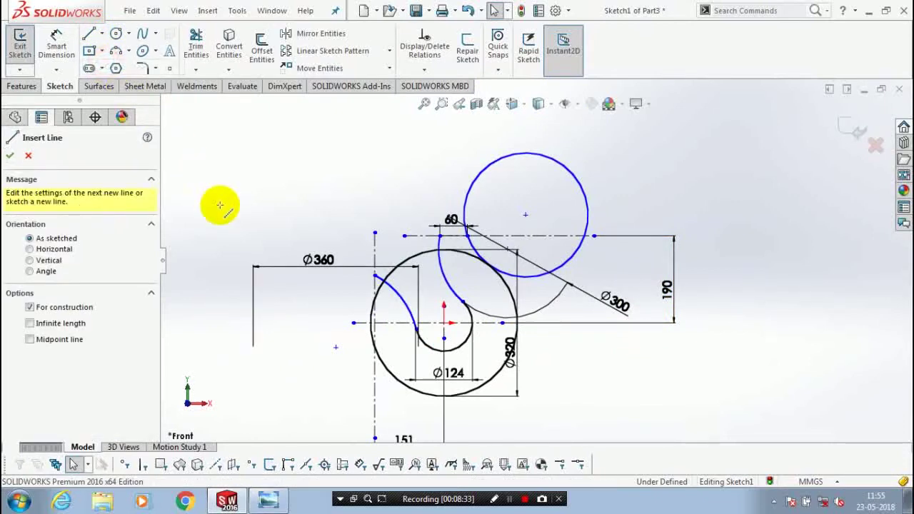
scroll(311, 278, "down", 3)
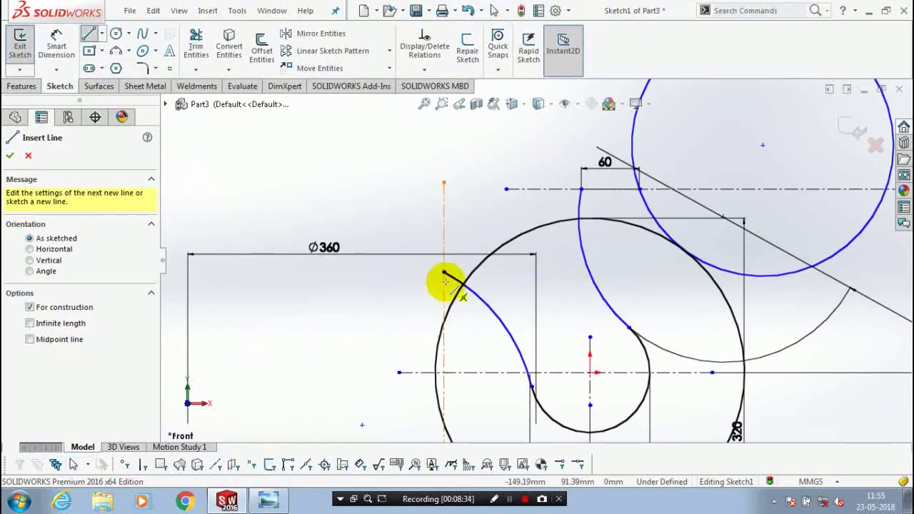
left_click(443, 273)
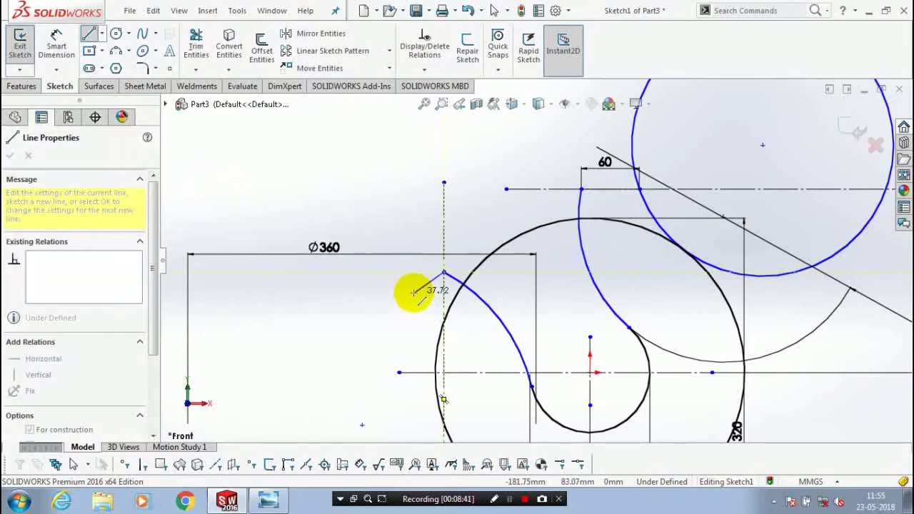
left_click(414, 293)
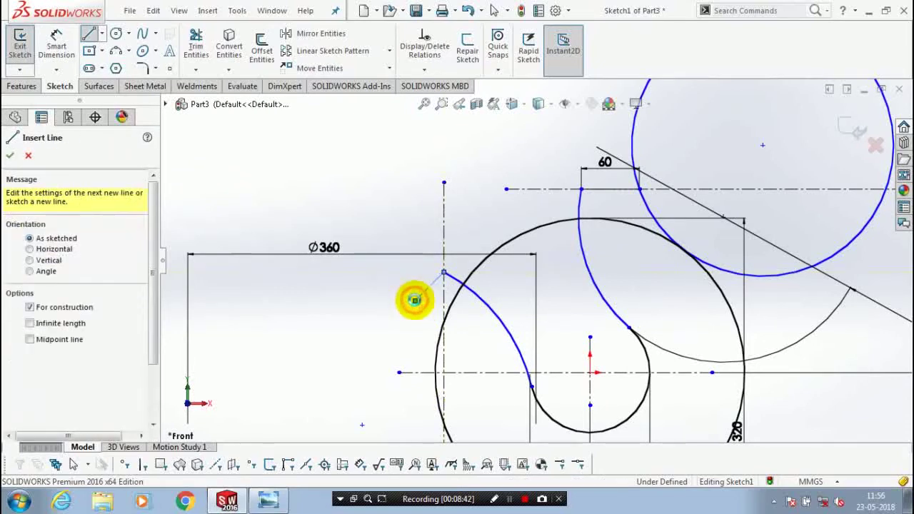
key("Escape")
scroll(310, 286, "up", 3)
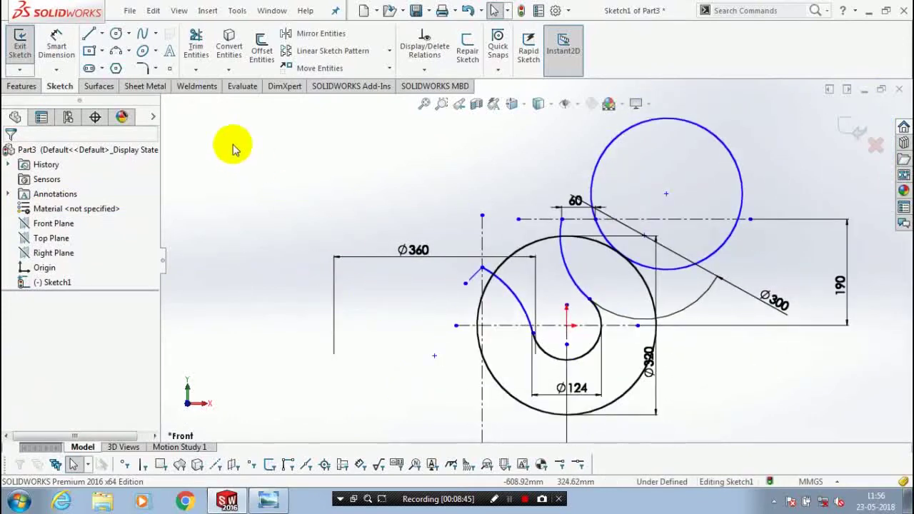
- Dimension the angled construction line to 30, then bring up the hook reference drawing
right_click_drag(204, 138, 320, 208)
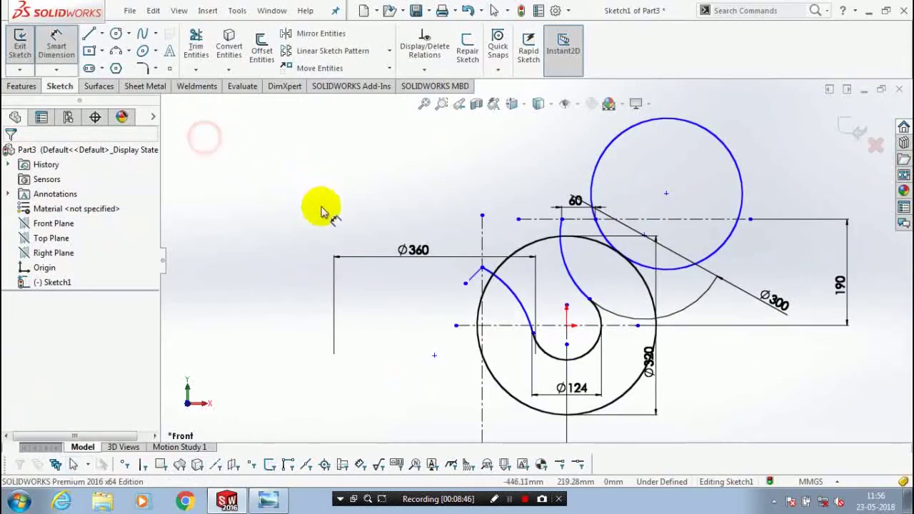
left_click(472, 276)
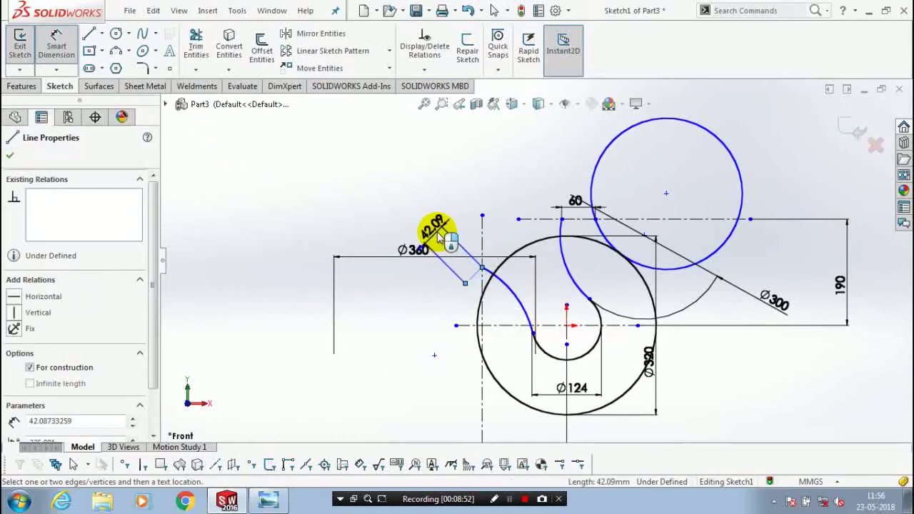
left_click(439, 239)
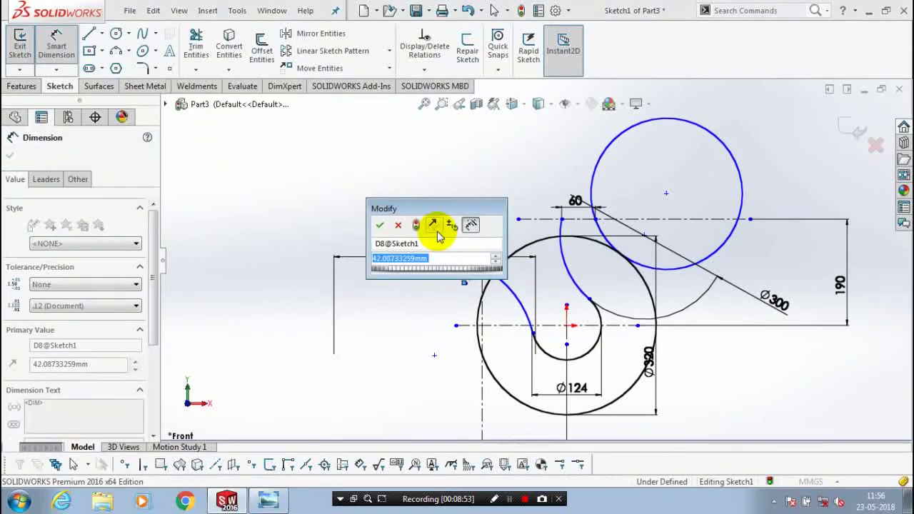
type("30")
key("Return")
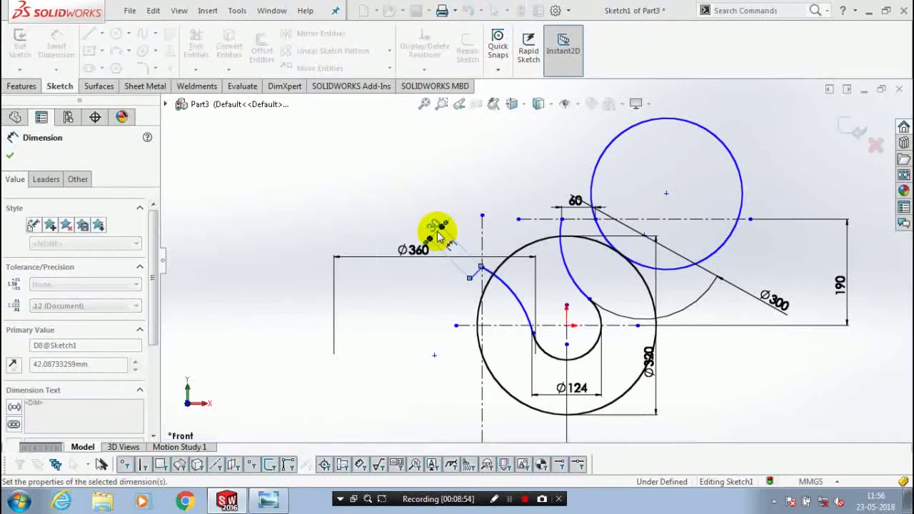
left_click(429, 305)
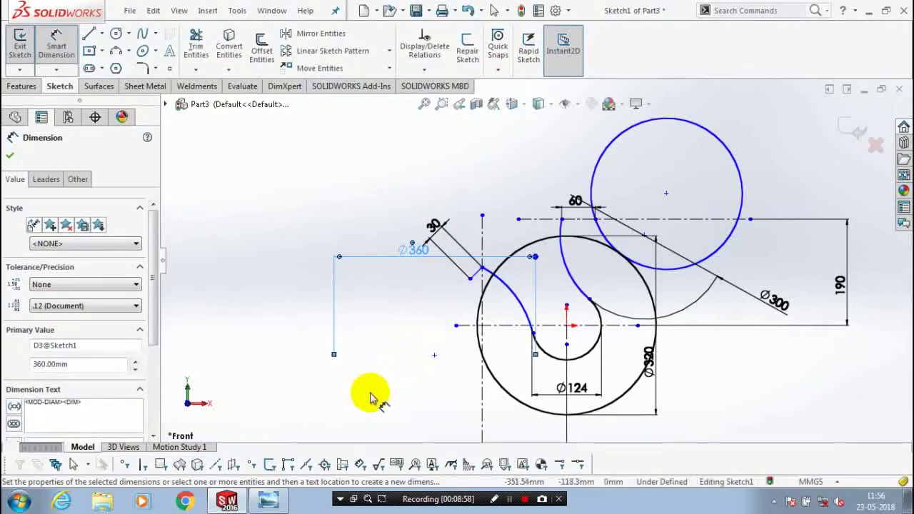
left_click(272, 489)
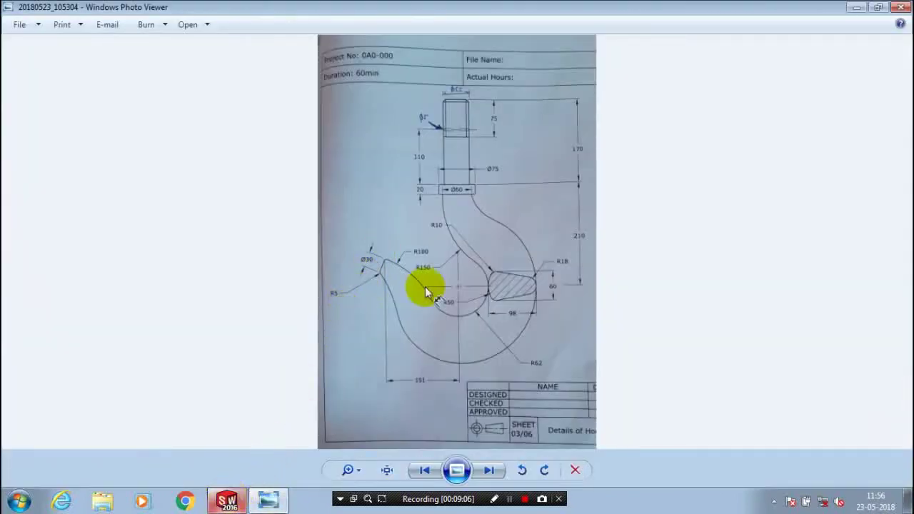
- Return from the hook reference drawing to the SOLIDWORKS sketch
key("alt+Tab")
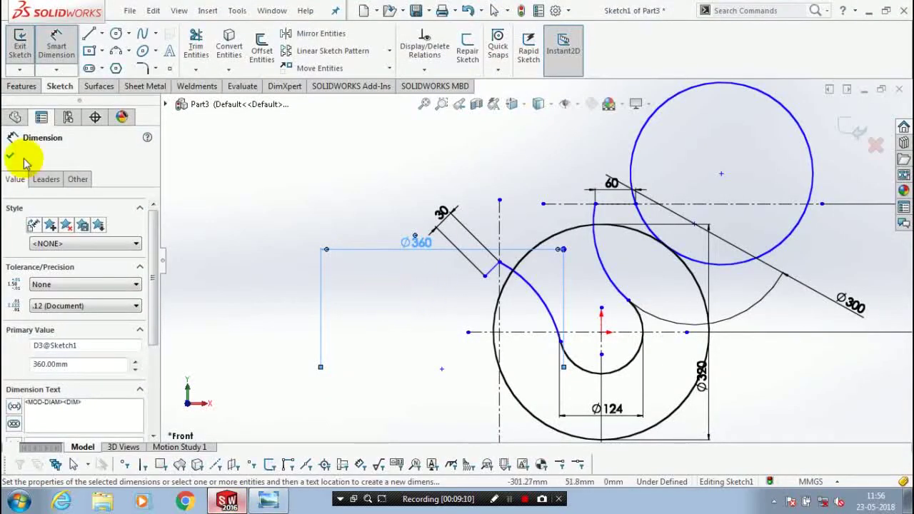
- Draw a new circle to the left of the hook
key("f")
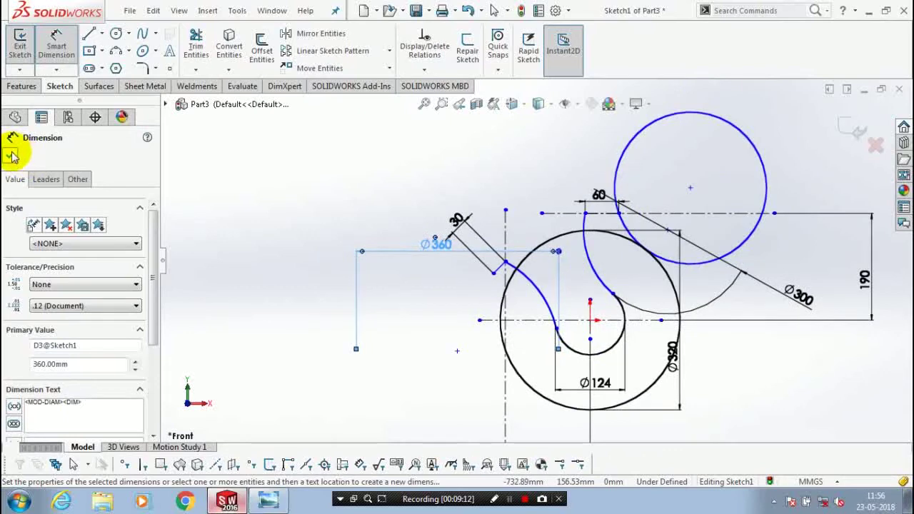
left_click(12, 157)
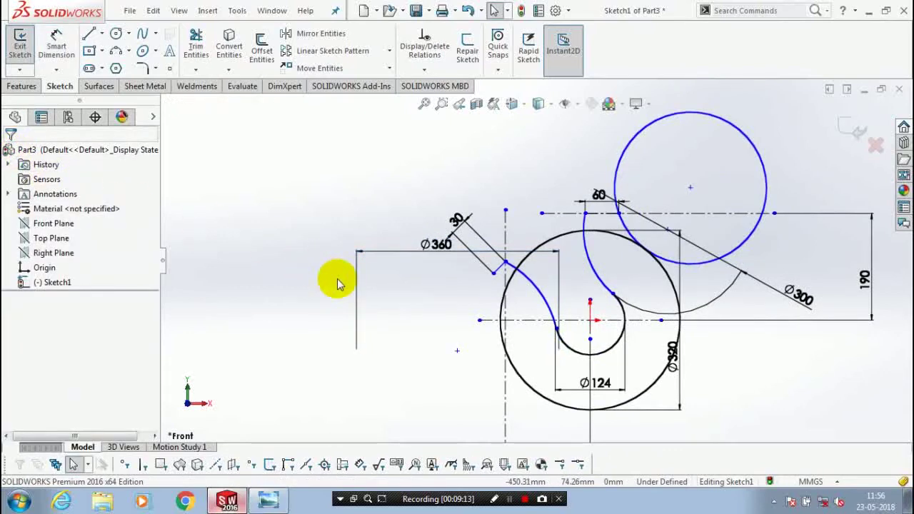
left_click(116, 35)
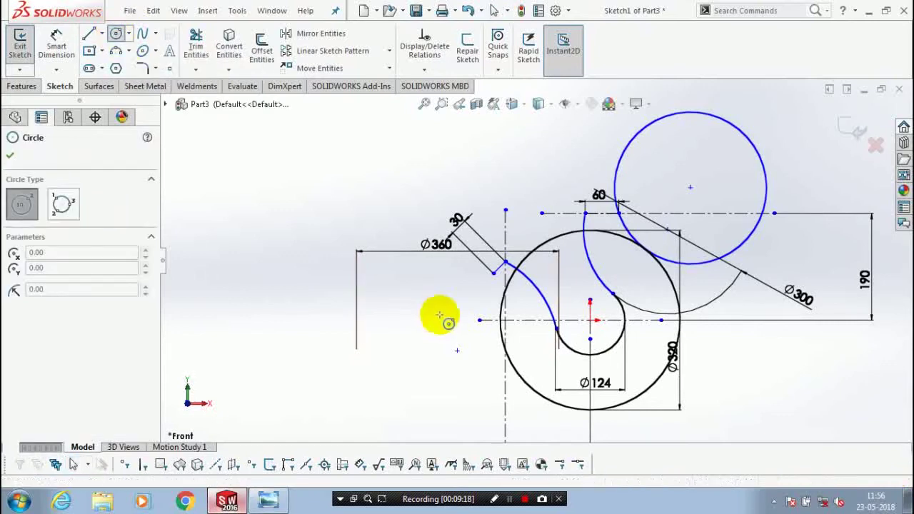
left_click(429, 329)
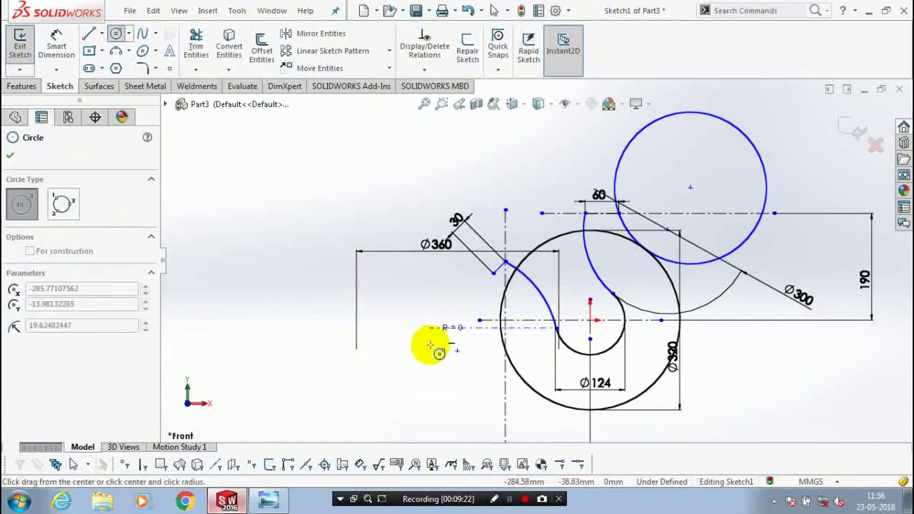
left_click(419, 396)
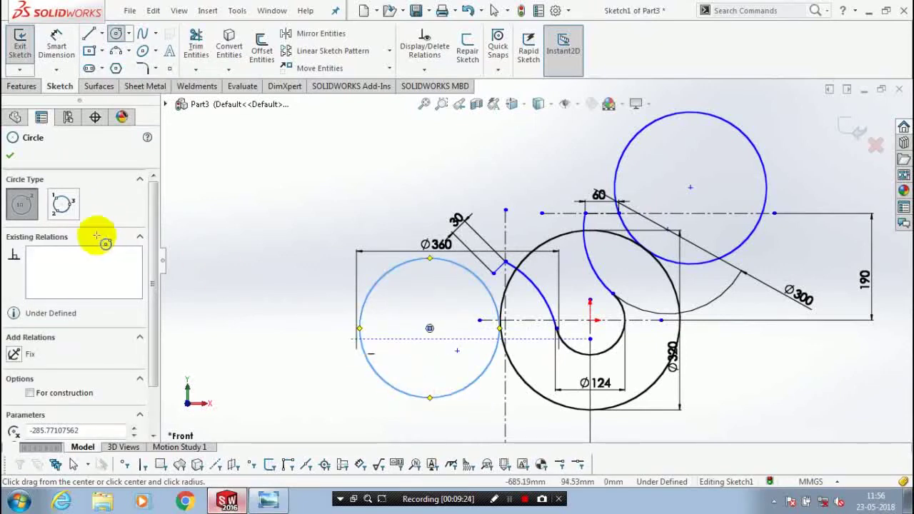
left_click(10, 155)
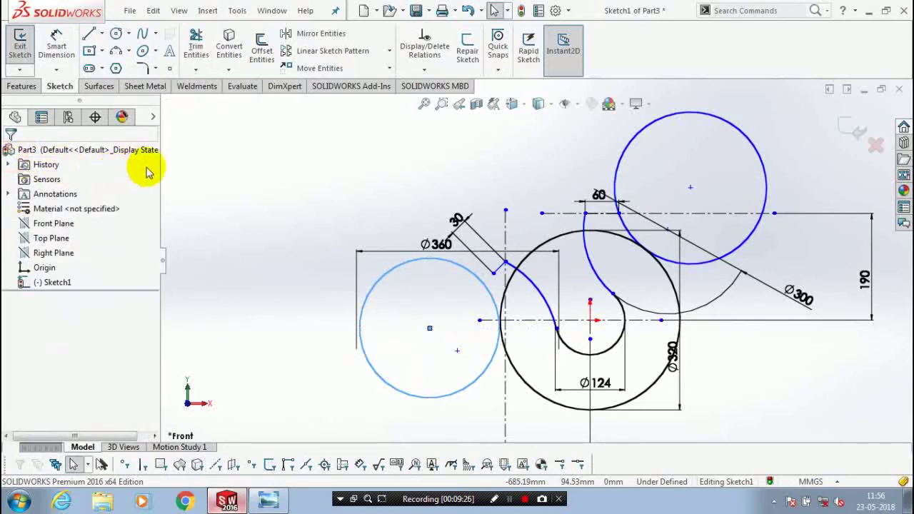
key("Escape")
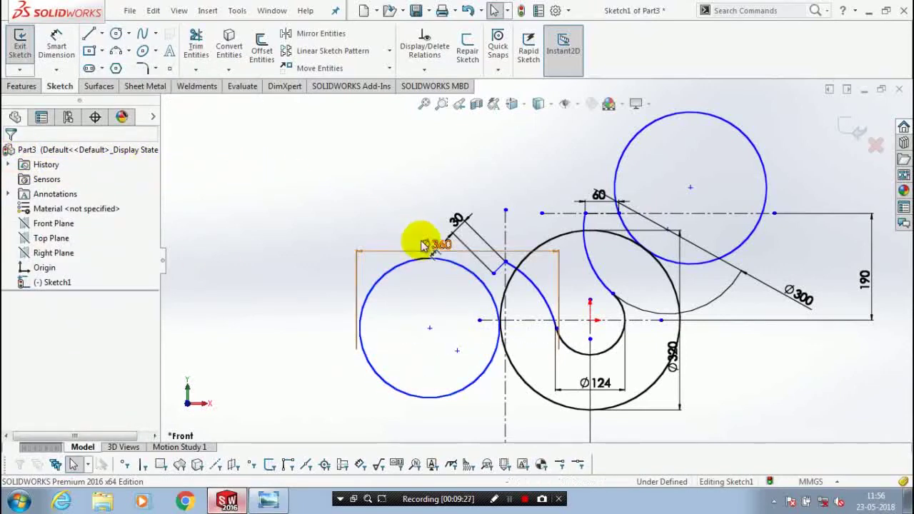
- Make the left circle pass through the 30 line's endpoint and tangent to the Ø320 circle
left_click(494, 275)
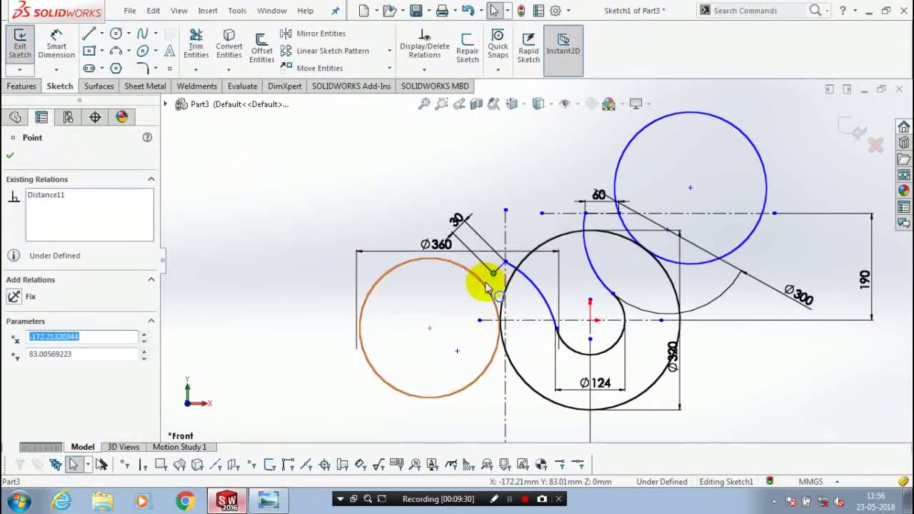
left_click(484, 280, "ctrl")
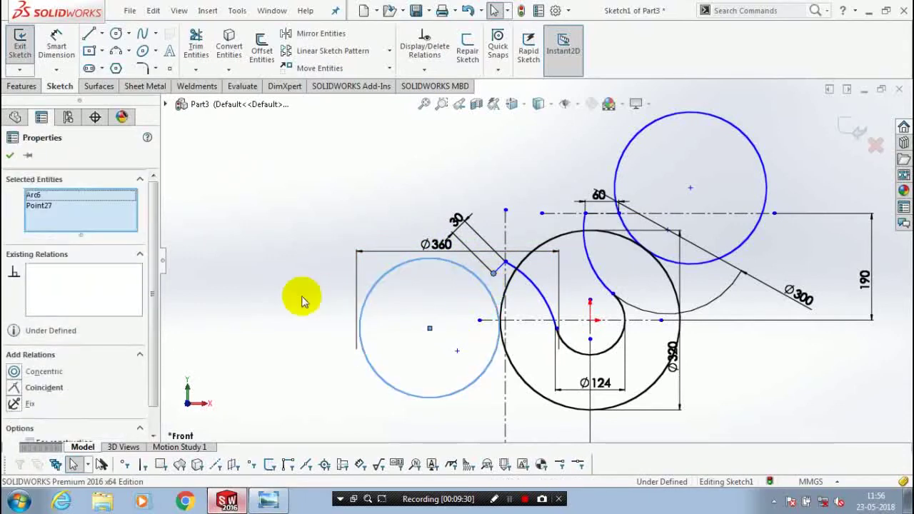
left_click(43, 387)
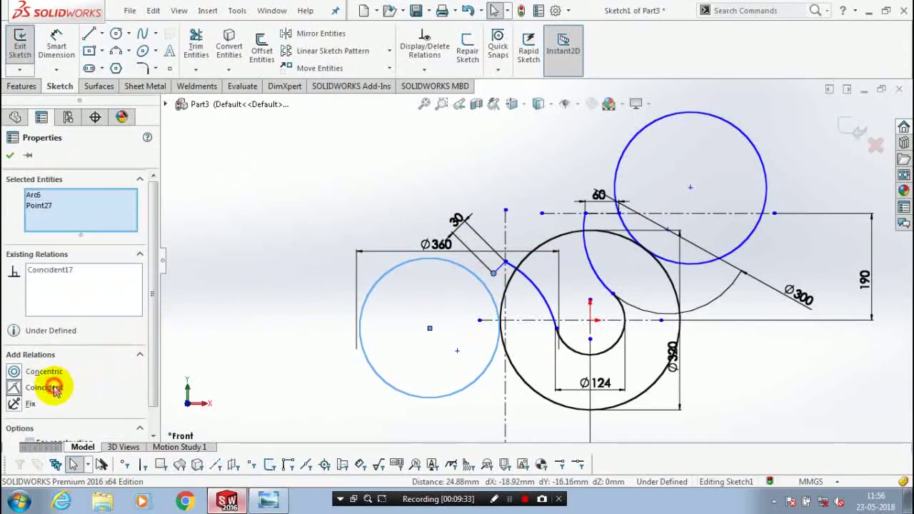
left_click(495, 400)
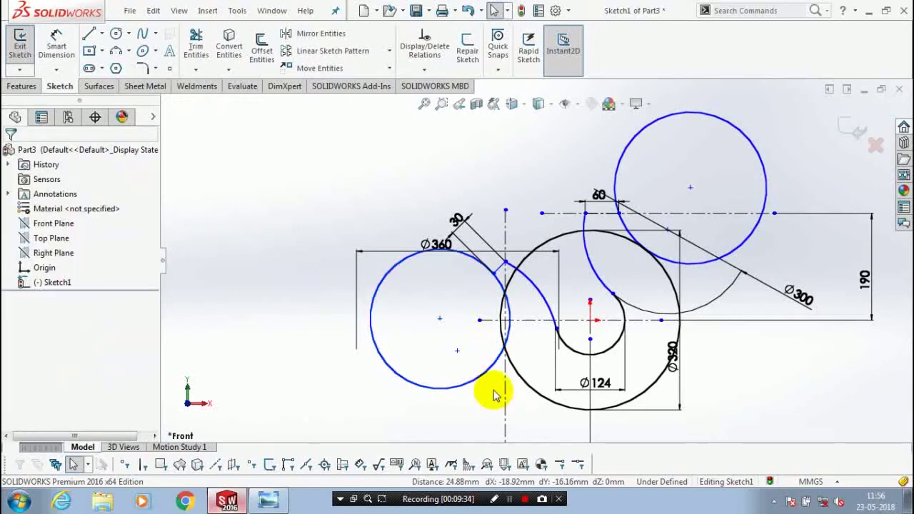
left_click(519, 377)
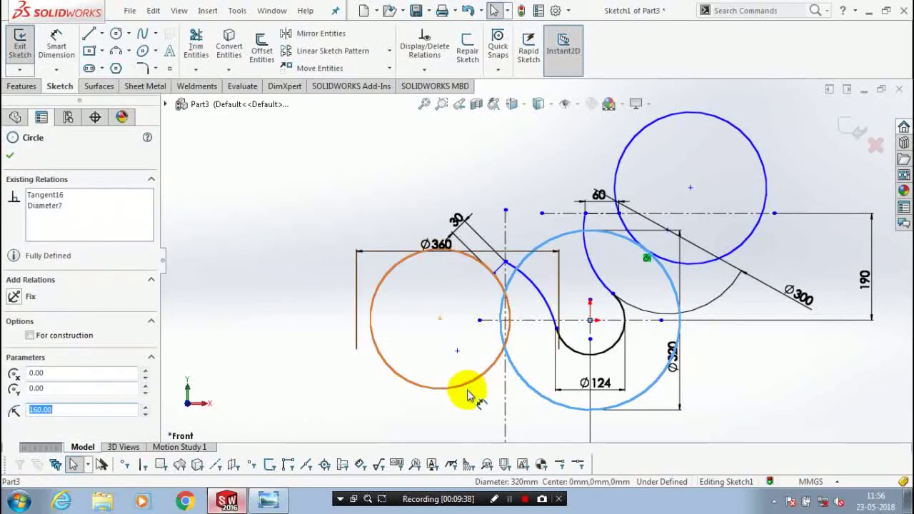
left_click(468, 390, "ctrl")
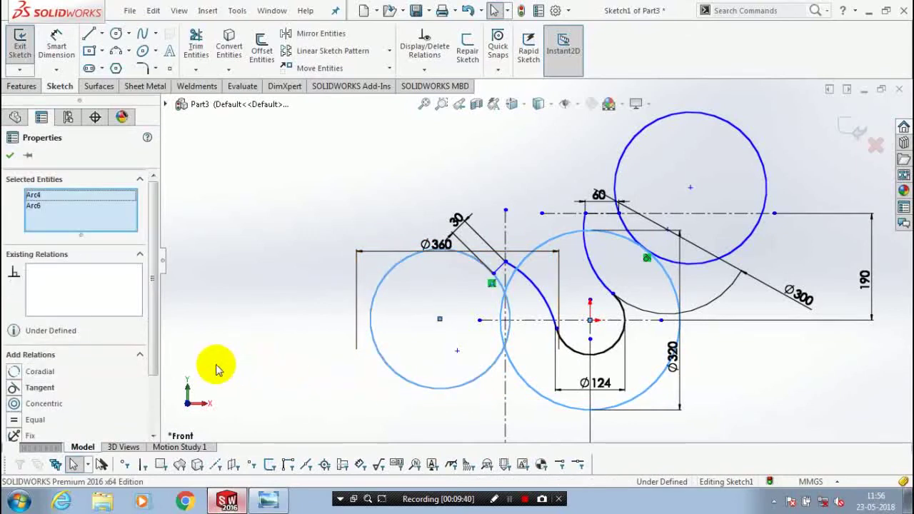
left_click(41, 389)
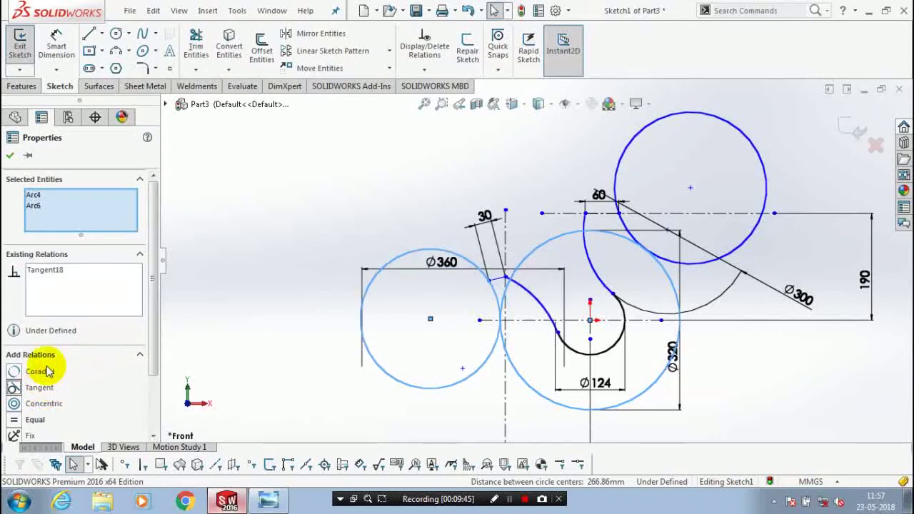
left_click(10, 158)
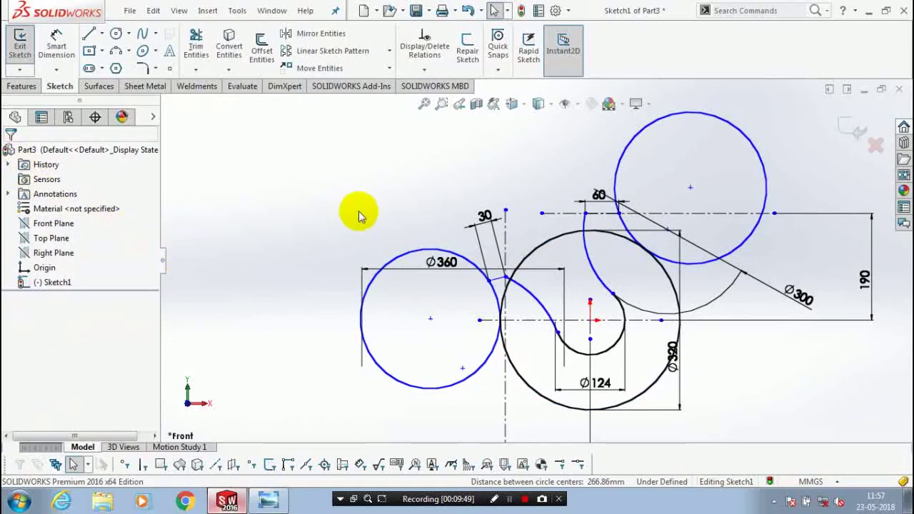
scroll(359, 214, "up", 3)
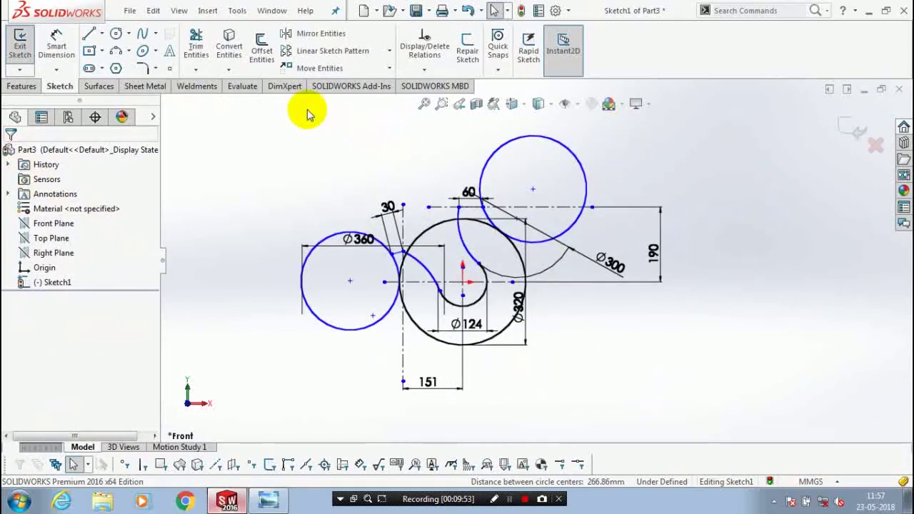
- Power-trim most of the left Ø360 circle and the upper parts of the Ø320 circle
key("t")
left_click_drag(286, 196, 322, 274)
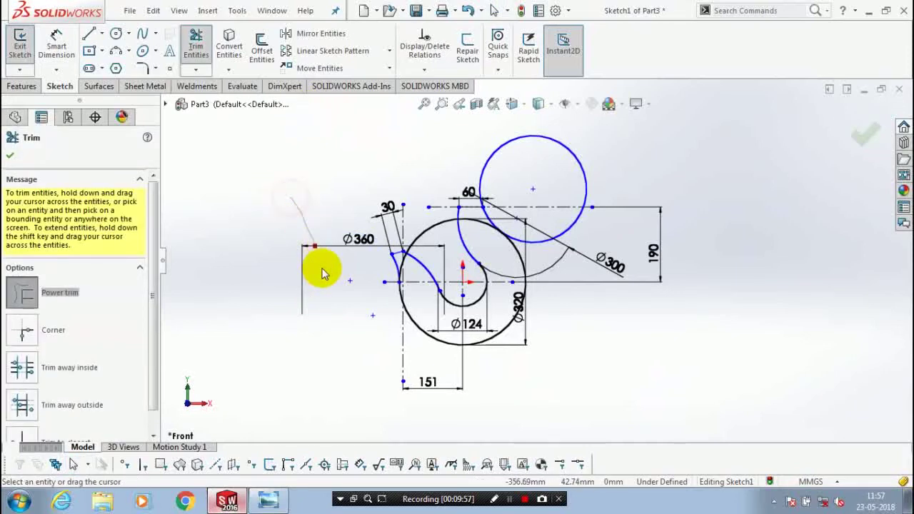
scroll(321, 274, "down", 3)
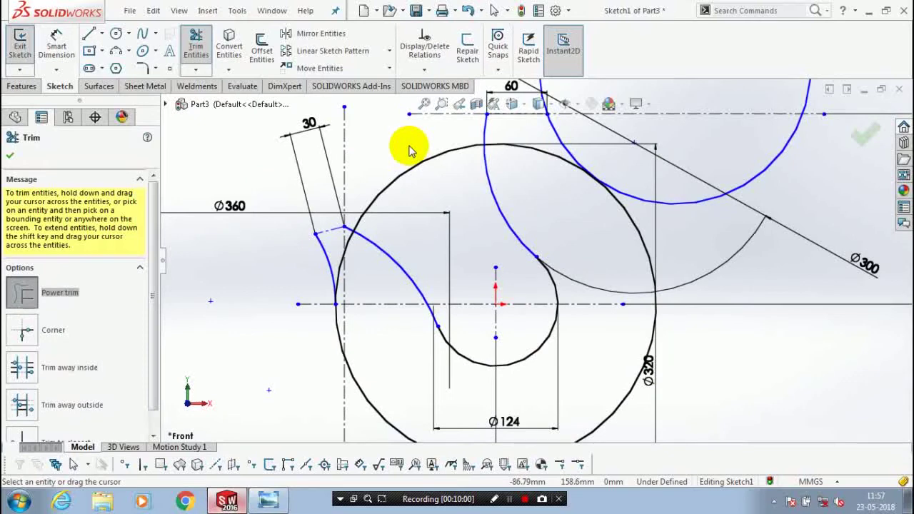
left_click_drag(409, 150, 422, 180)
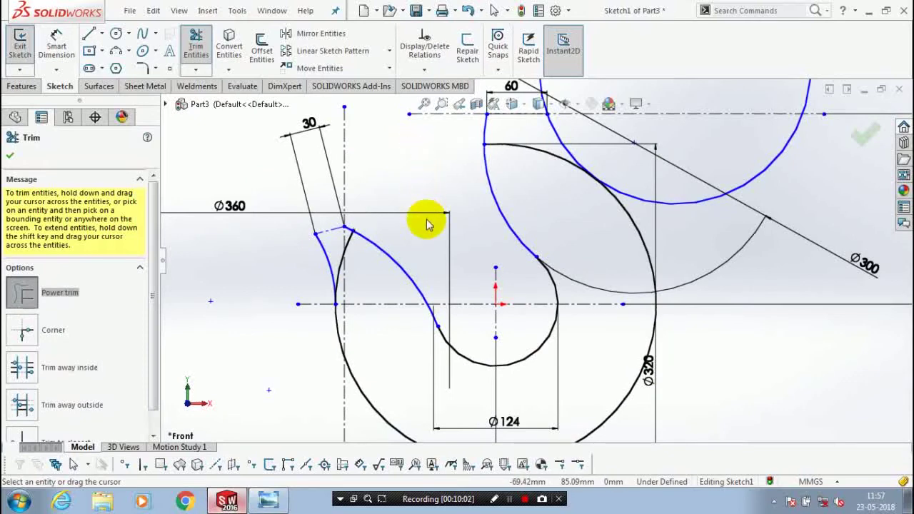
scroll(353, 300, "down", 3)
mouse_move(363, 194)
left_mouse_down()
mouse_move(366, 212)
mouse_move(400, 215)
left_mouse_up()
- Trim the upper circle's lower-right arc and the arc crossing between the two blue arcs
key("f")
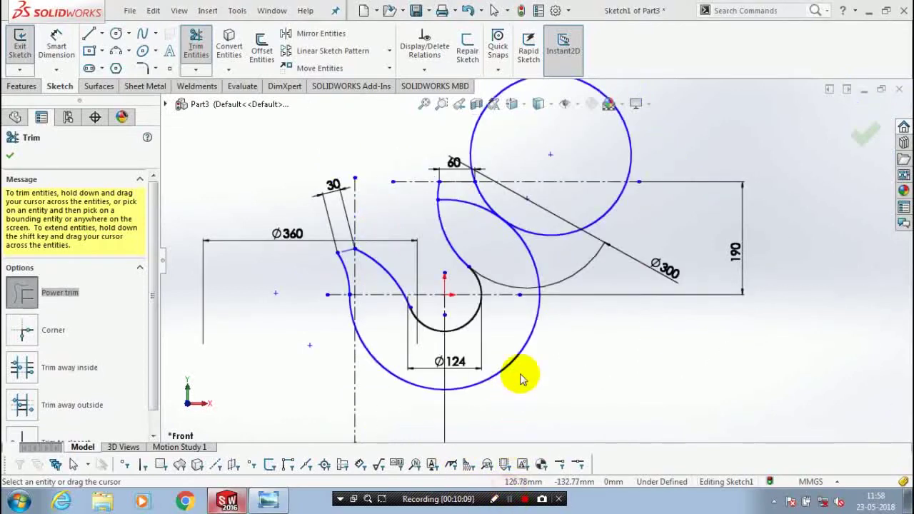
mouse_move(579, 200)
left_mouse_down()
mouse_move(608, 228)
mouse_move(569, 143)
mouse_move(527, 198)
left_mouse_up()
scroll(526, 200, "down", 5)
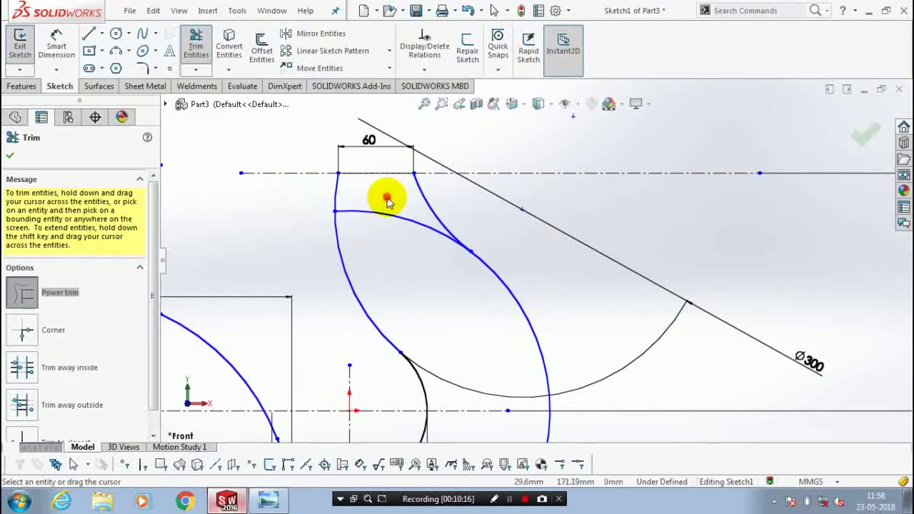
left_click_drag(387, 200, 388, 238)
scroll(407, 253, "up", 5)
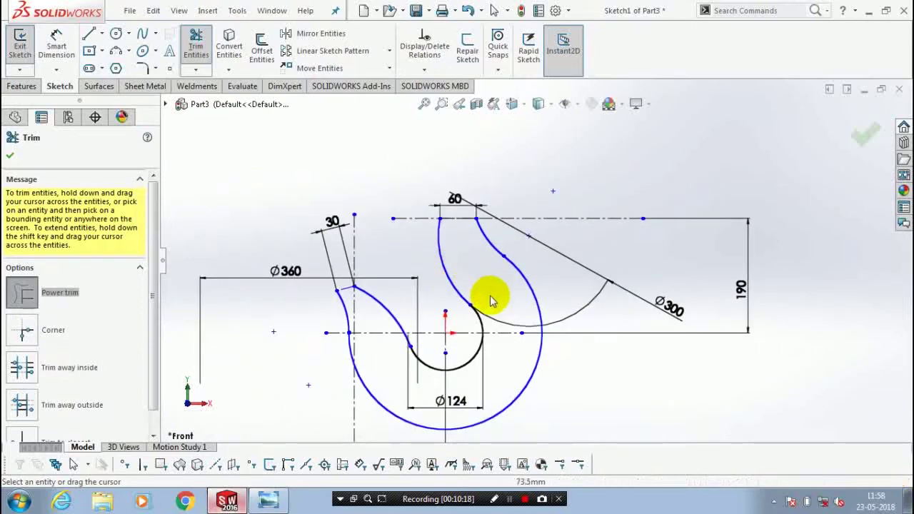
scroll(490, 307, "up", 2)
scroll(501, 316, "down", 2)
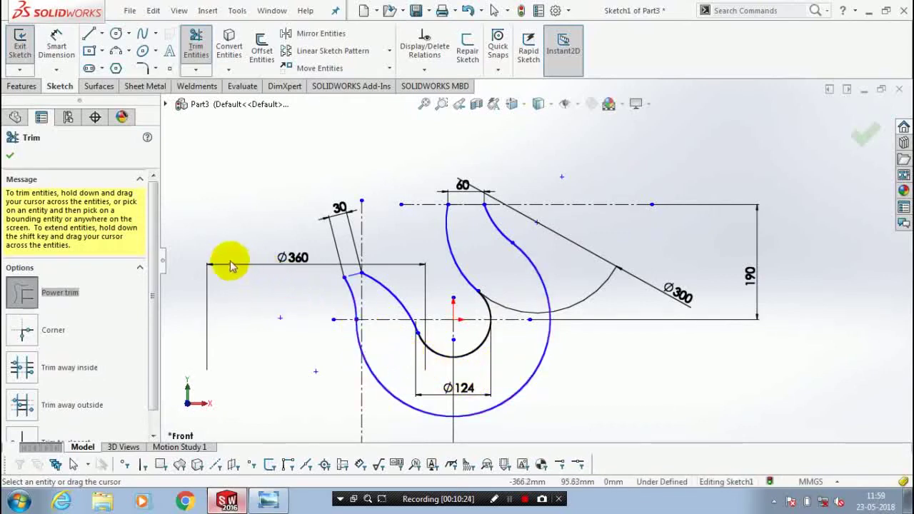
- Exit the trimmed hook sketch
left_click(45, 165)
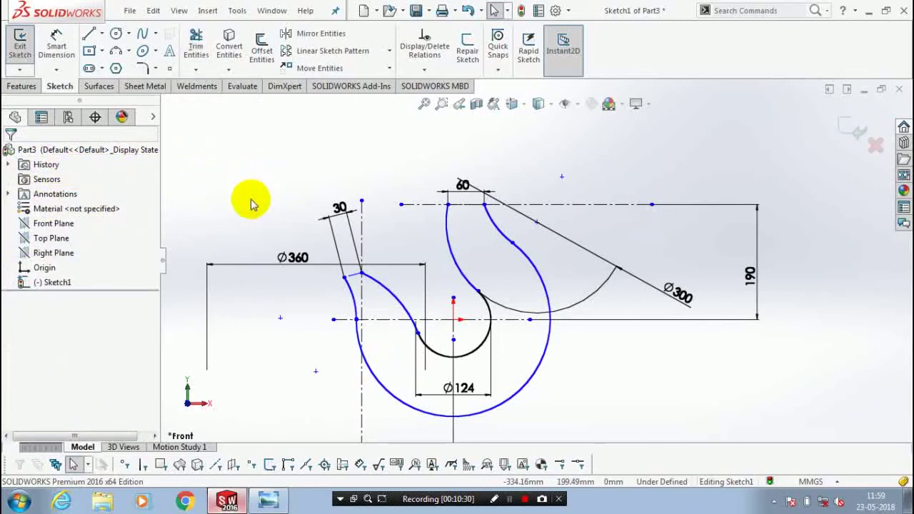
scroll(535, 261, "down", 1)
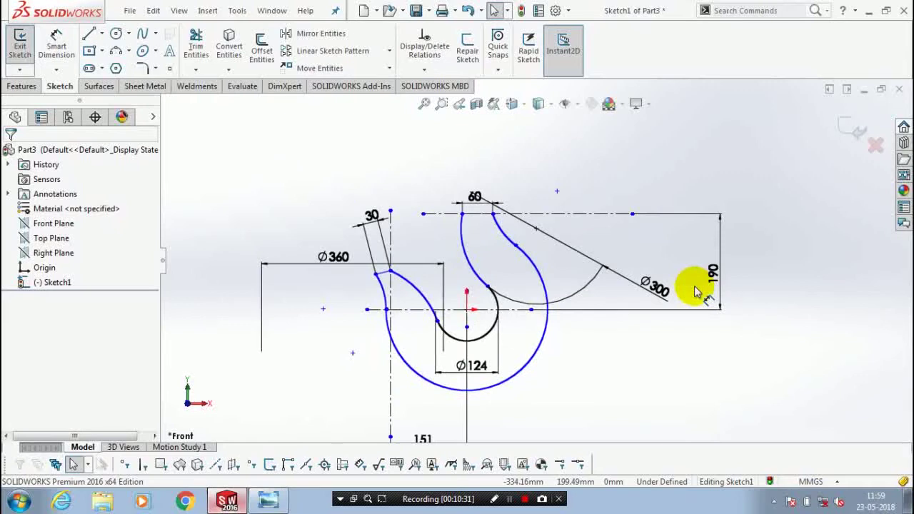
scroll(696, 292, "down", 1)
scroll(649, 295, "down", 1)
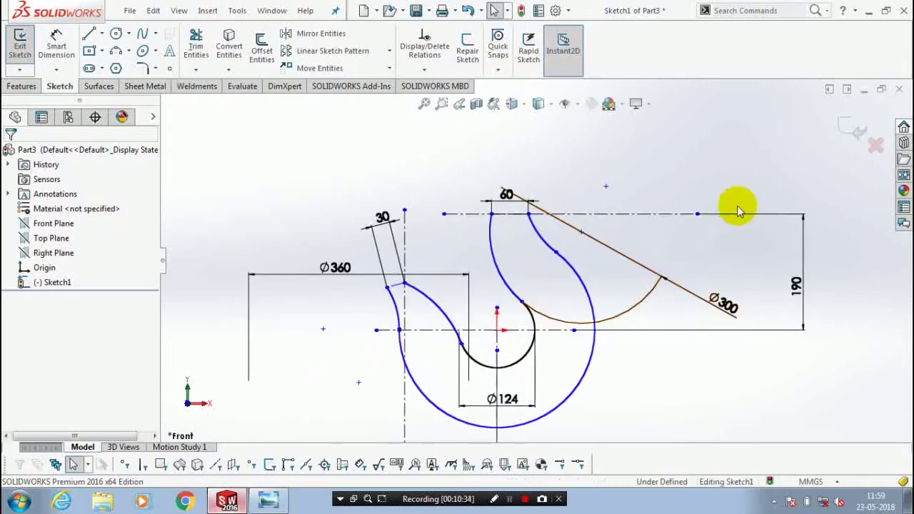
left_click(860, 130)
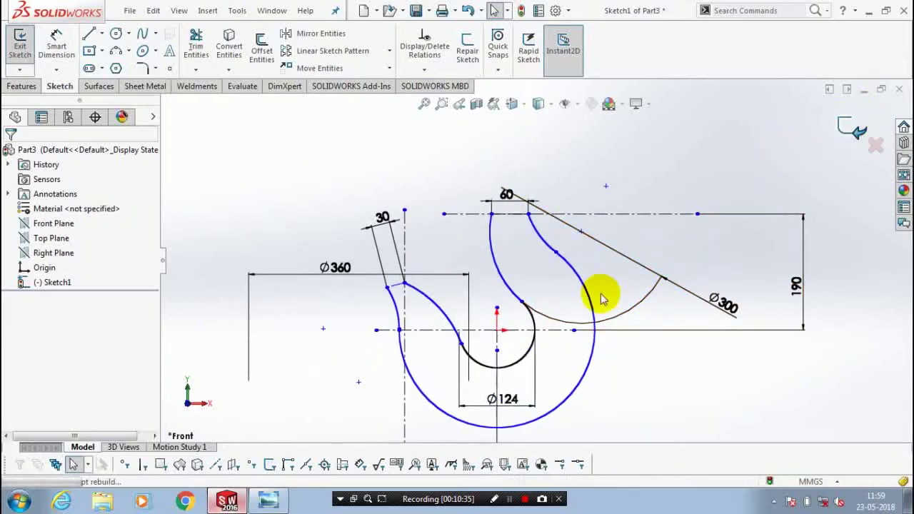
- Create Plane1 parallel to the Top Plane through the hook sketch's top point
left_click(608, 307)
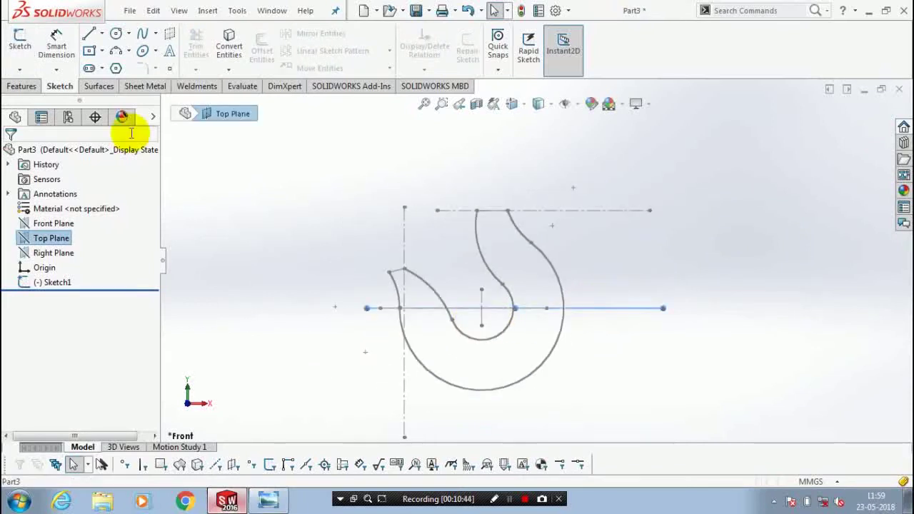
left_click(14, 87)
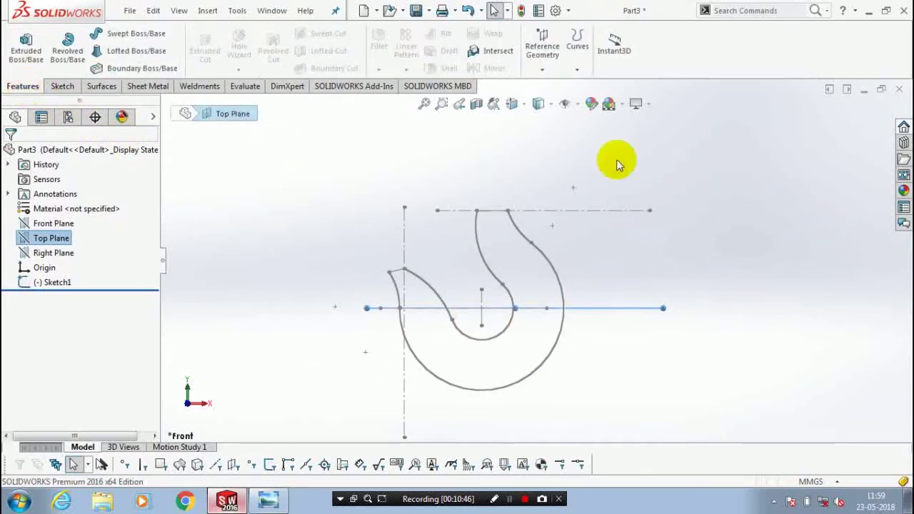
left_click(543, 74)
left_click(548, 86)
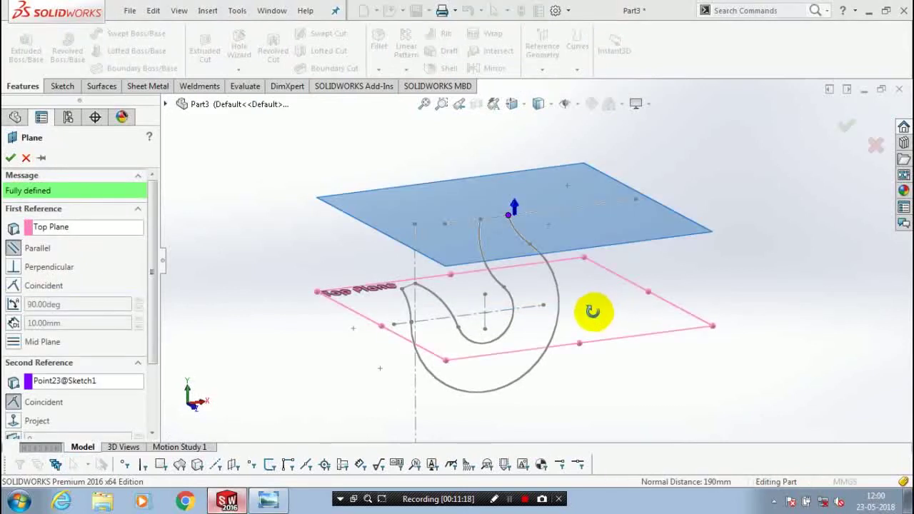
middle_click_drag(592, 310, 536, 306)
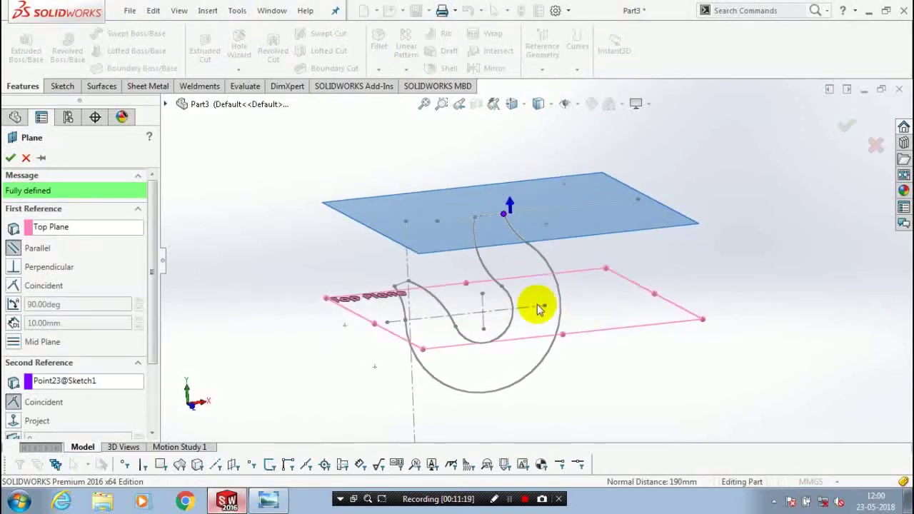
left_click(11, 157)
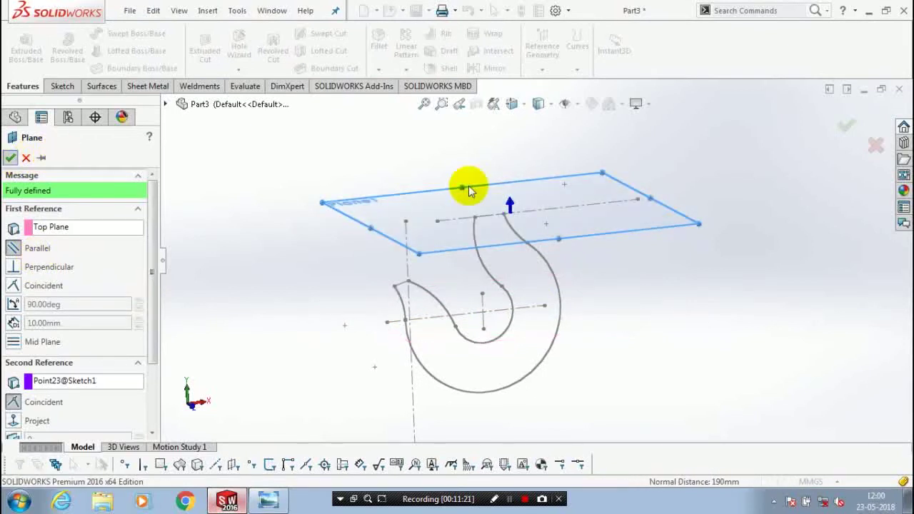
key("Return")
scroll(541, 193, "down", 3)
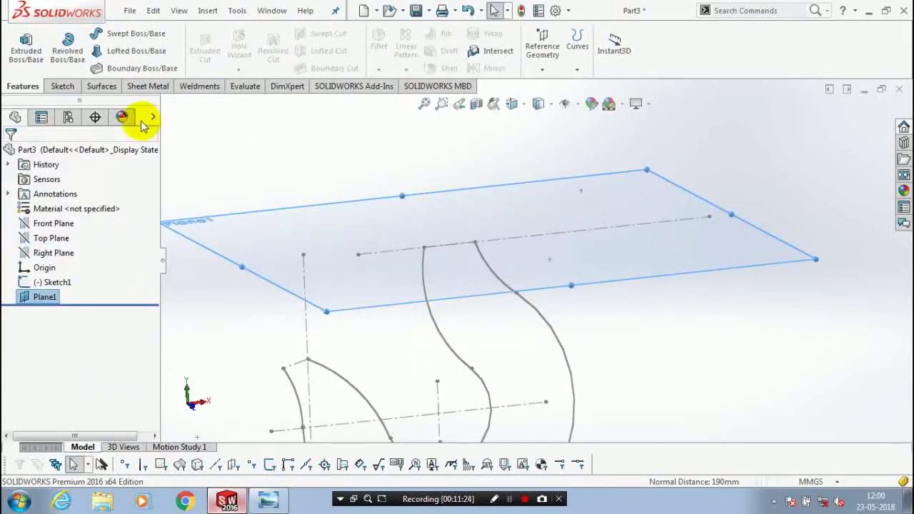
left_click(63, 87)
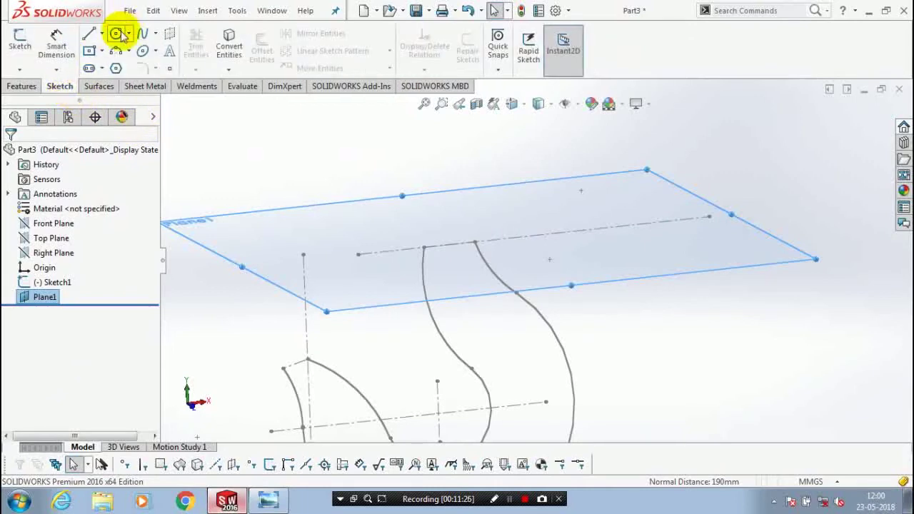
- Draw a small circle on Plane1 centred on the construction line
left_click(118, 35)
scroll(460, 249, "down", 3)
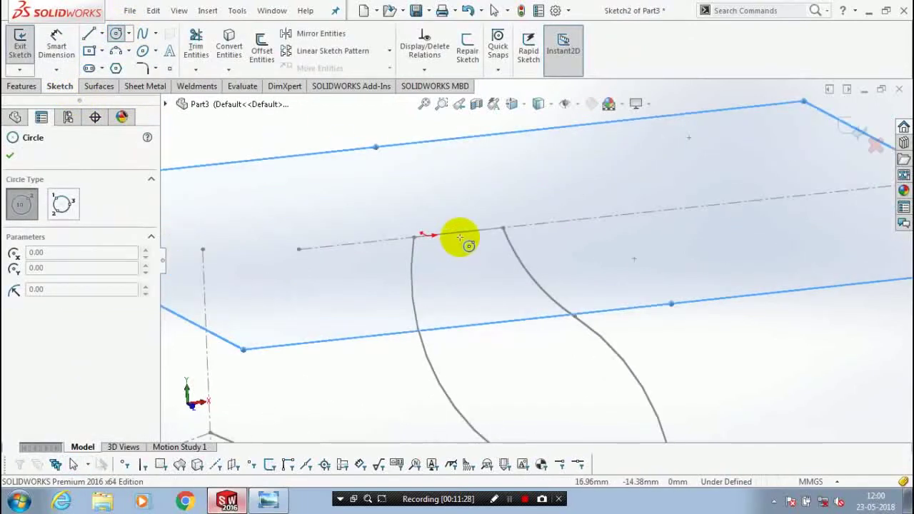
left_click(457, 234)
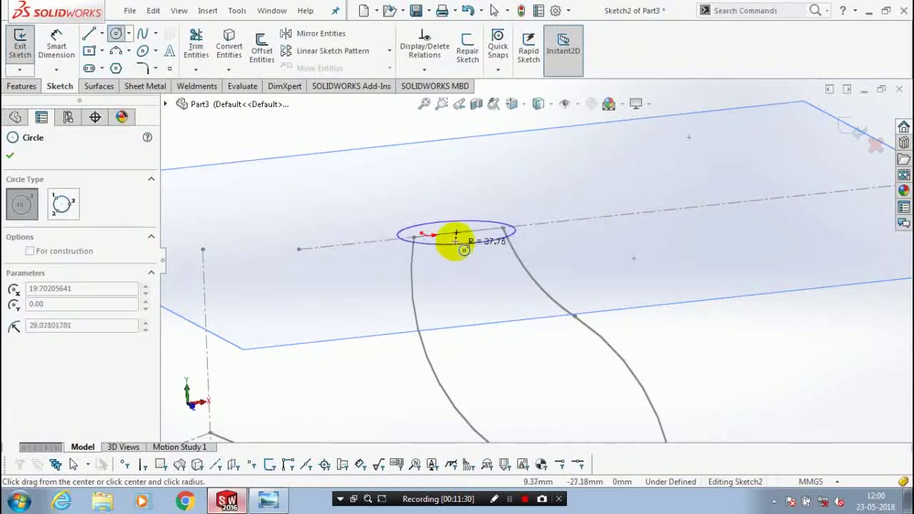
left_click(466, 239)
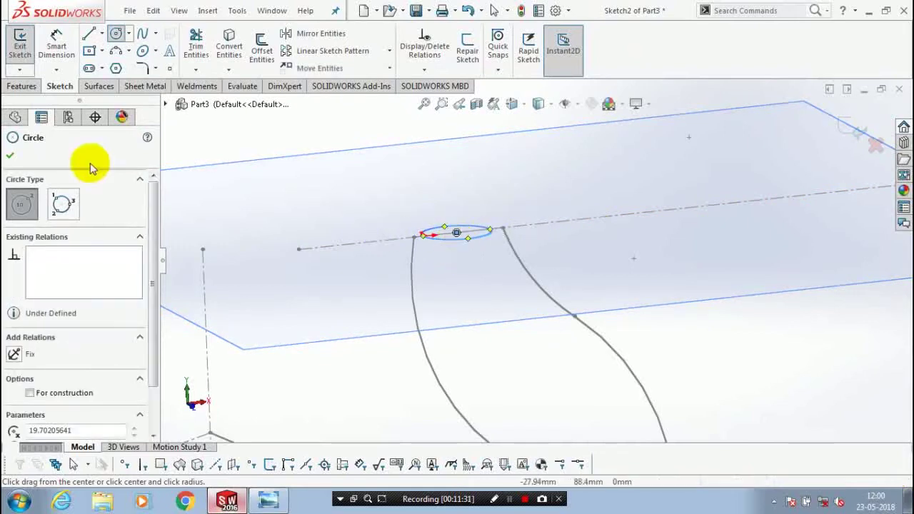
left_click(10, 157)
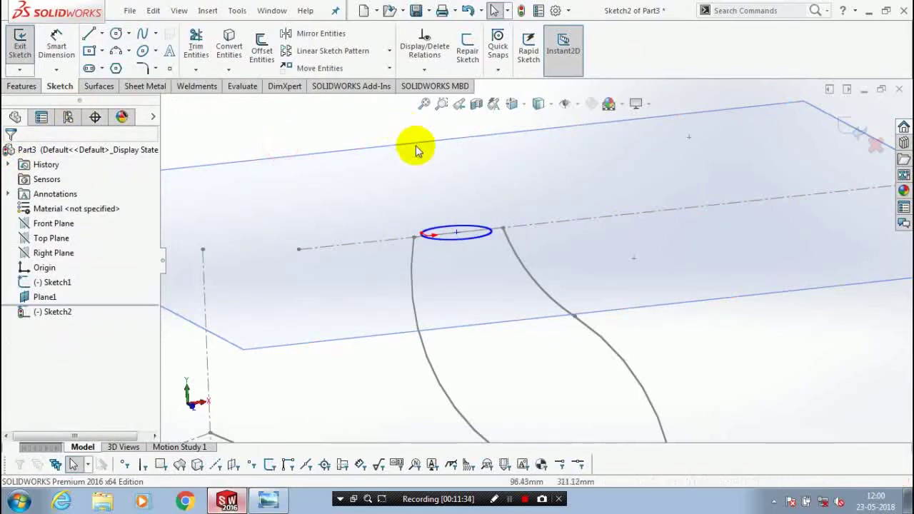
- Make the circle coincident with the upper end of the first hook curve
left_click(500, 238)
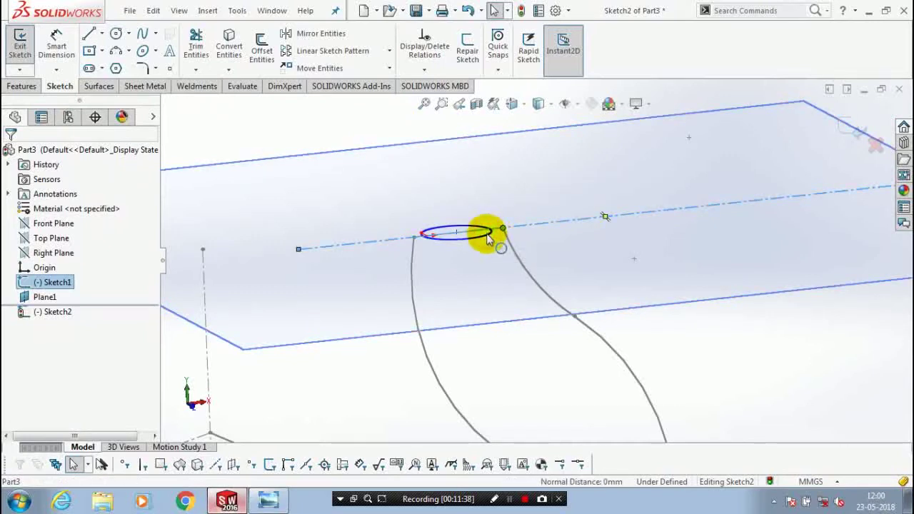
left_click(487, 238)
left_click(491, 236)
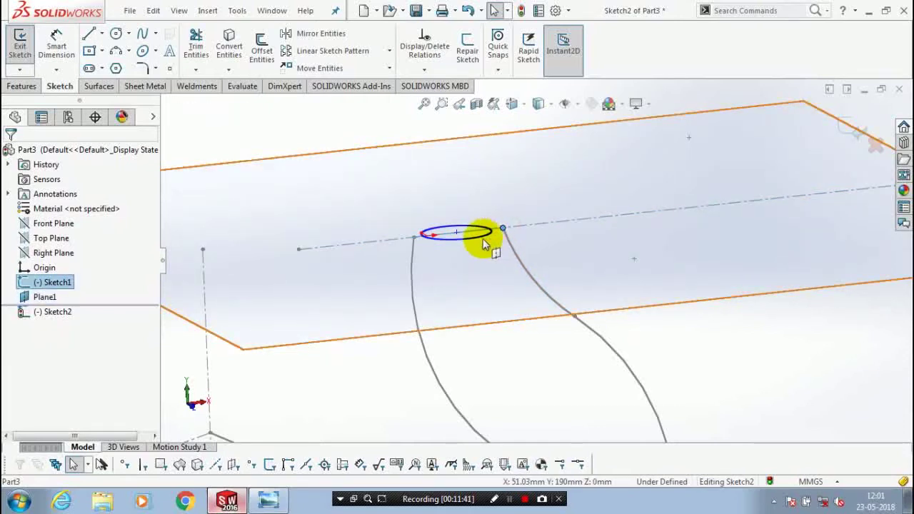
left_click(483, 243)
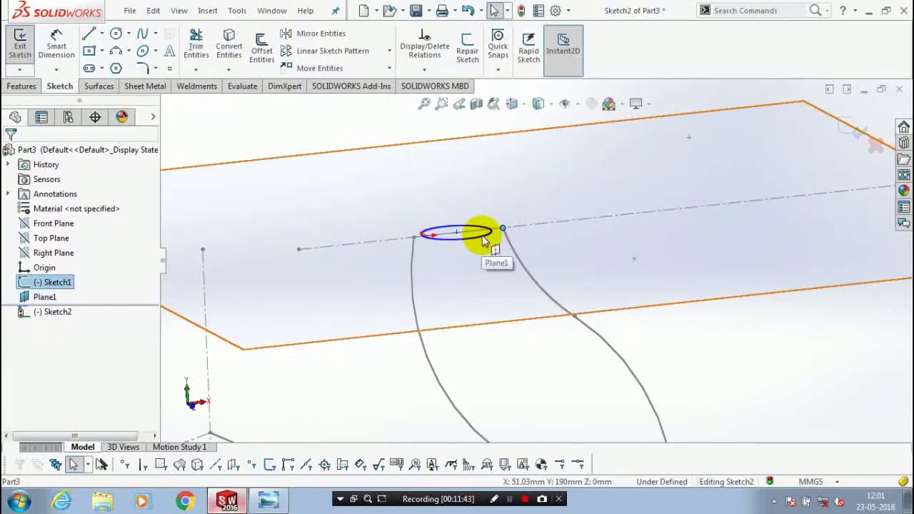
left_click(483, 241, "ctrl")
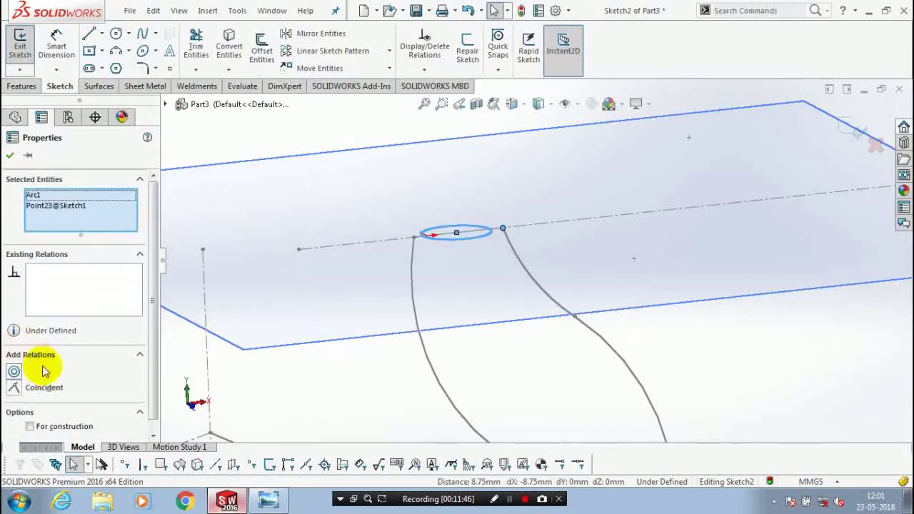
left_click(74, 385)
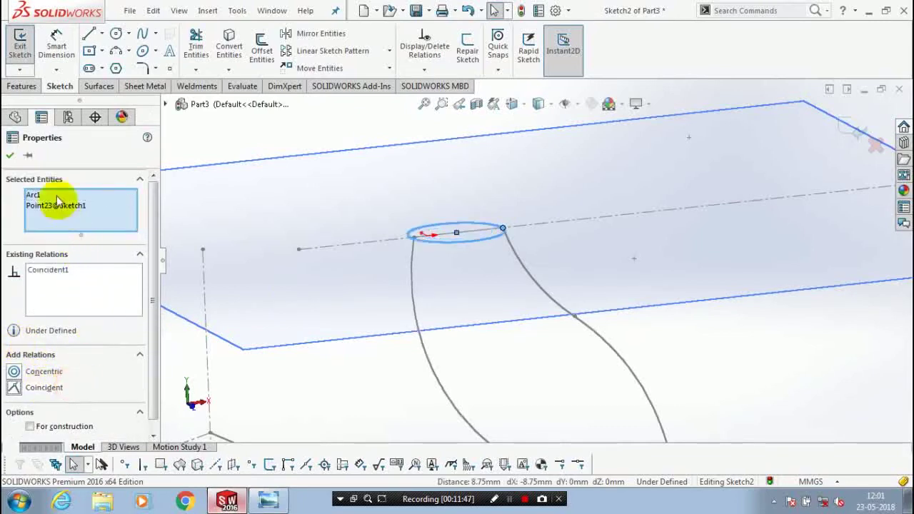
left_click(10, 155)
- Make the circle coincident with the other hook curve's end, fully defining it
scroll(410, 246, "down", 2)
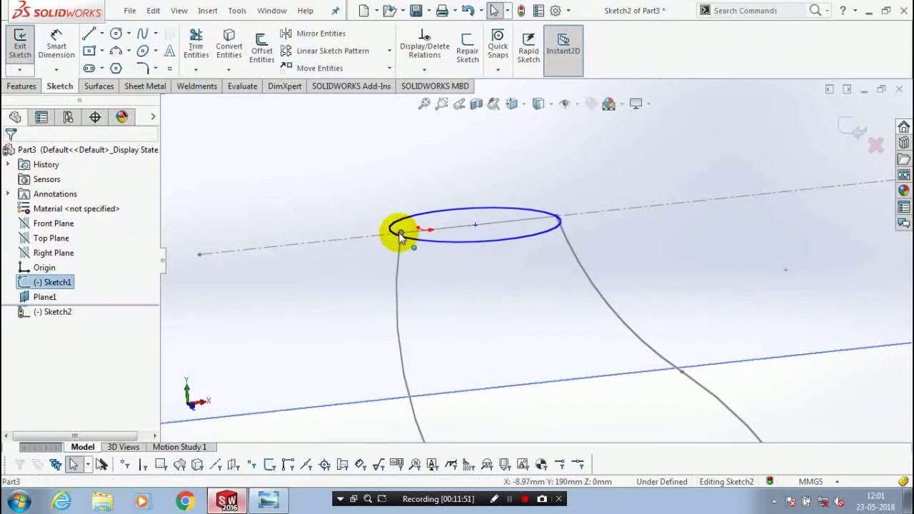
left_click(354, 298)
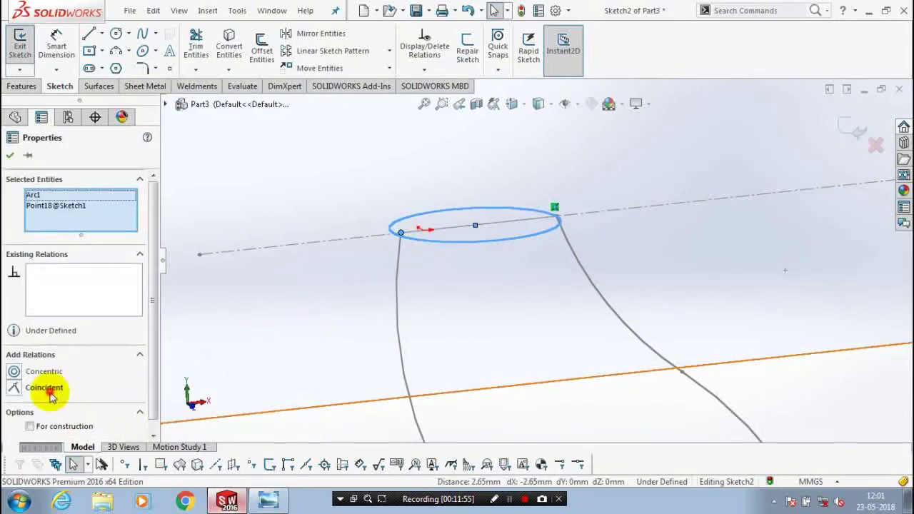
left_click(49, 391)
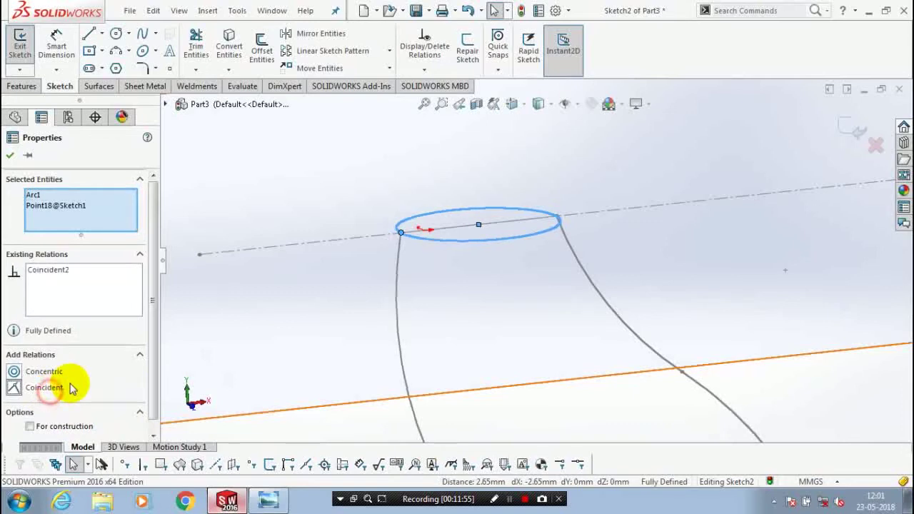
left_click(11, 157)
- Exit the sketch to save it as Sketch2 and orbit the view around the hook
mouse_move(275, 244)
middle_mouse_down()
mouse_move(292, 260)
mouse_move(521, 269)
mouse_move(671, 335)
mouse_move(645, 364)
mouse_move(524, 347)
middle_mouse_up()
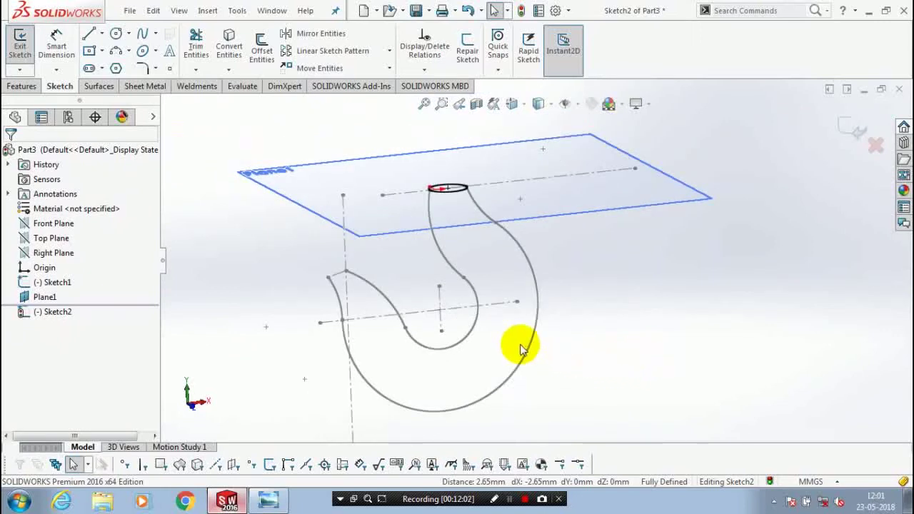
middle_click_drag(422, 305, 261, 229)
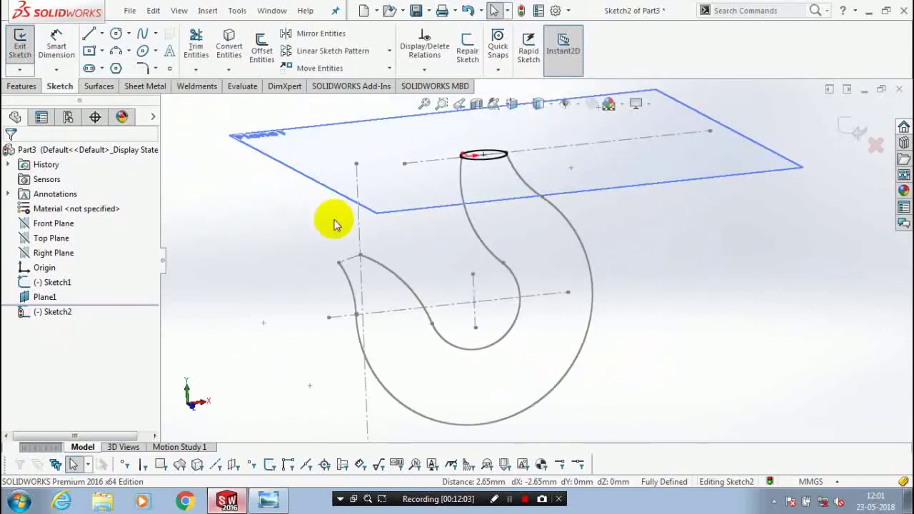
mouse_move(493, 268)
middle_mouse_down()
mouse_move(566, 271)
mouse_move(669, 252)
middle_mouse_up()
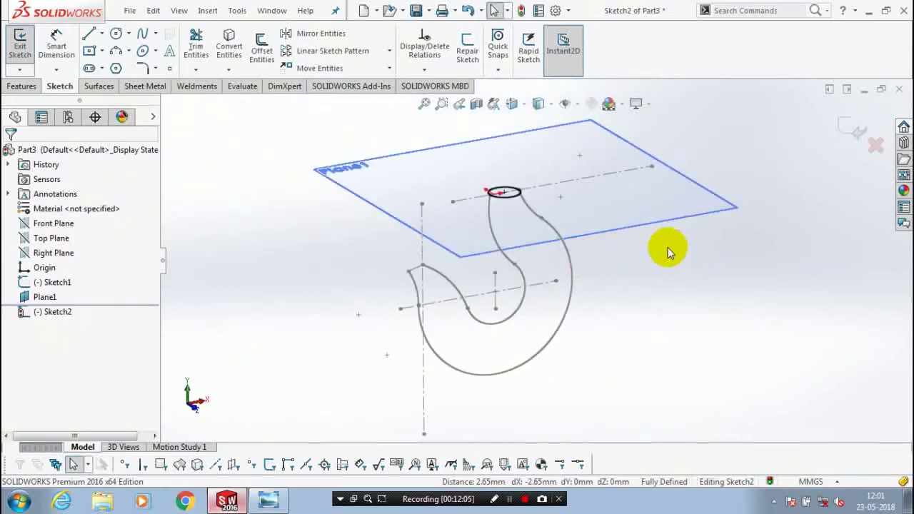
left_click(850, 127)
middle_click_drag(724, 266, 469, 292)
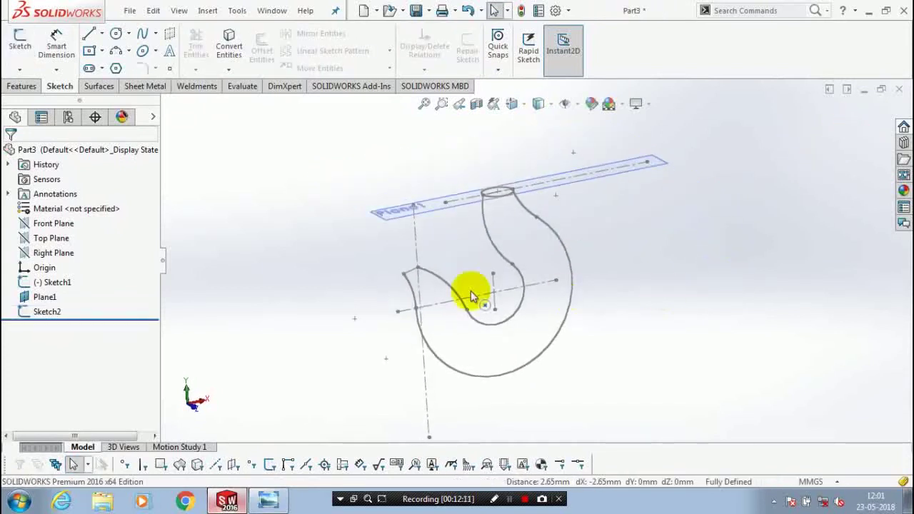
- Start a sketch on the Top Plane with two circles side by side on the horizontal centreline
left_click(51, 238)
left_click(123, 226)
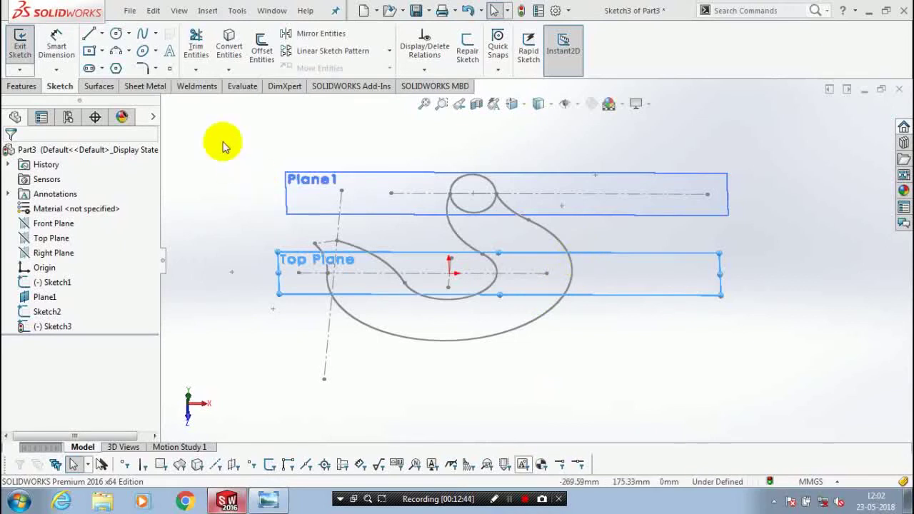
left_click(115, 34)
scroll(521, 292, "down", 5)
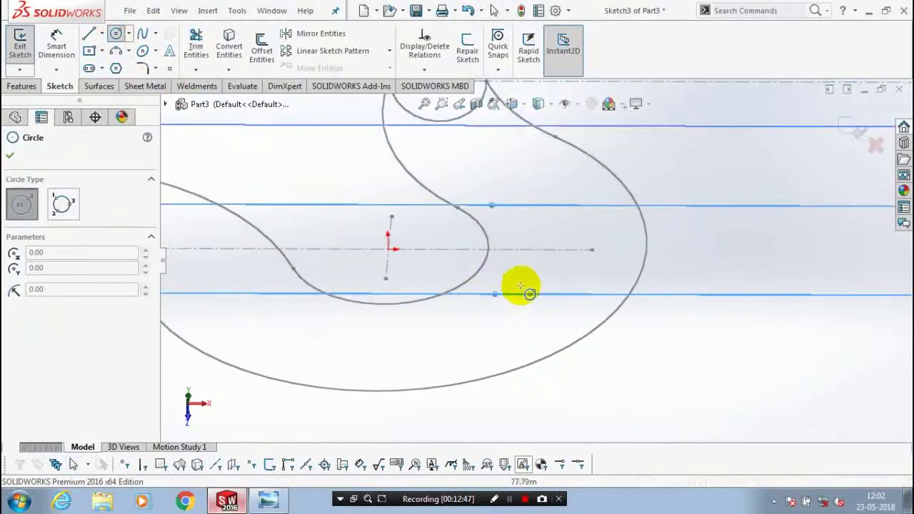
left_click(529, 249)
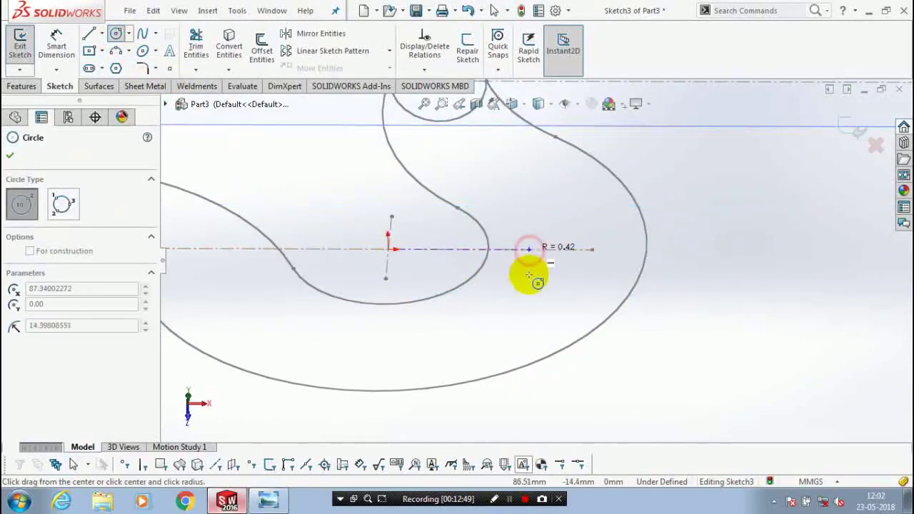
left_click(530, 279)
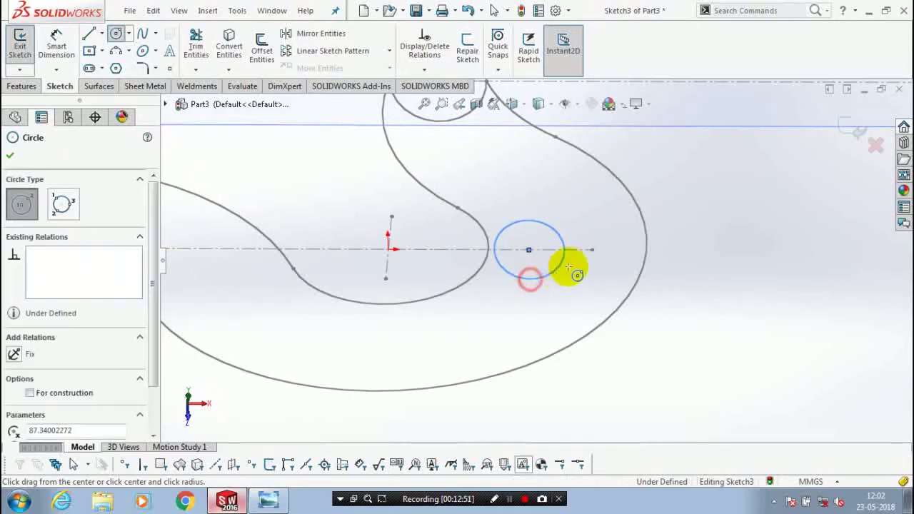
left_click(613, 249)
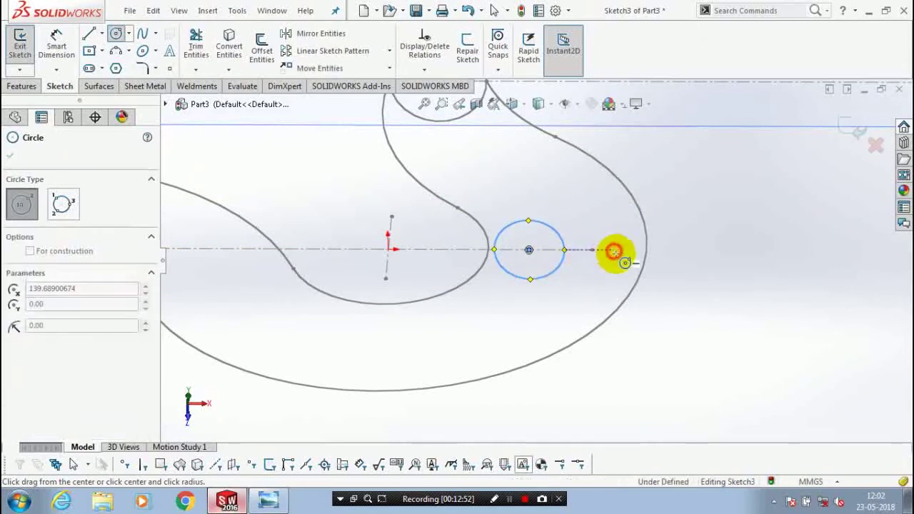
left_click(636, 284)
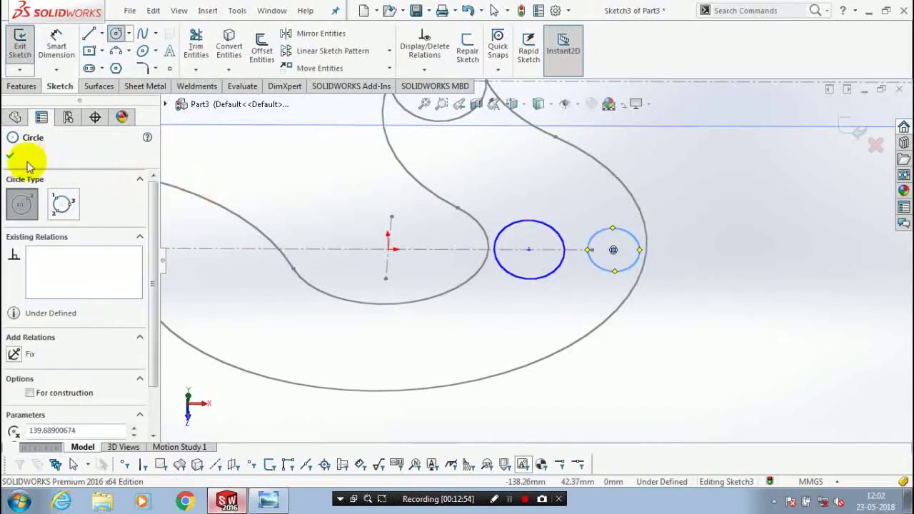
left_click(200, 293)
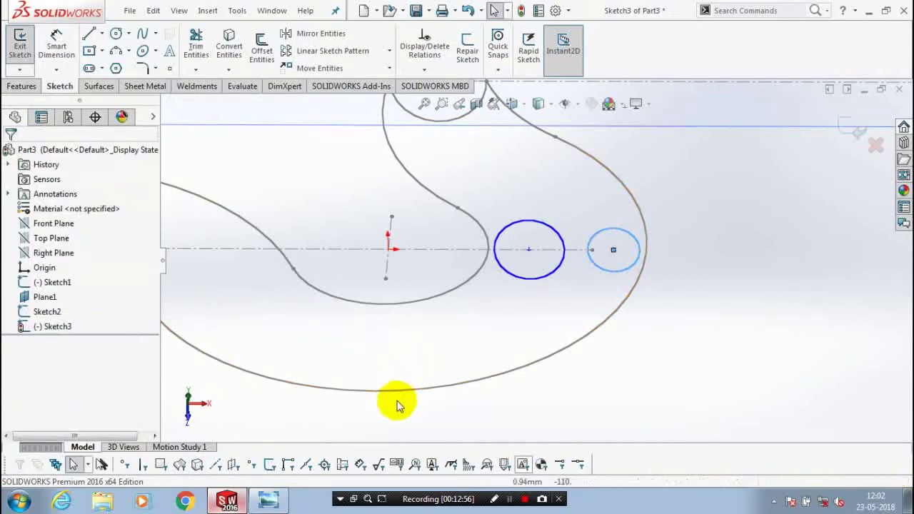
left_click(55, 49)
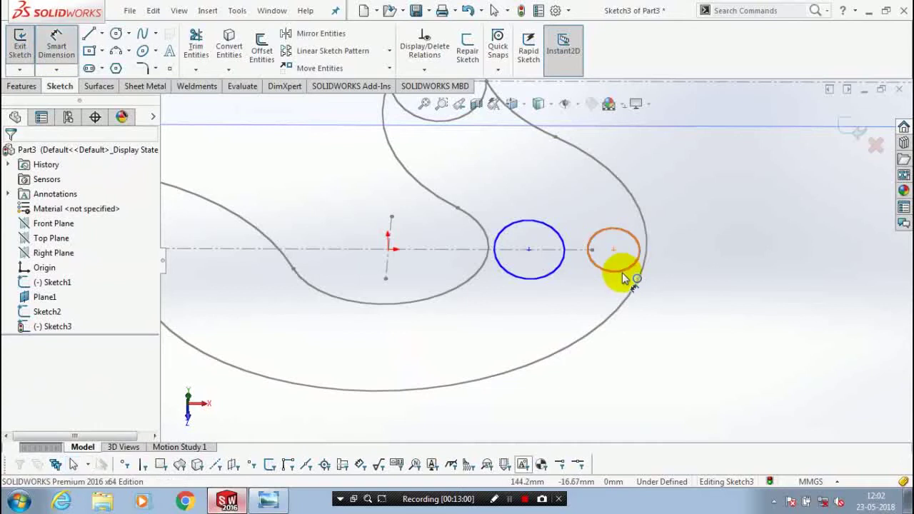
- Dimension the small circle to Ø36 and the left circle to Ø100
left_click(622, 273)
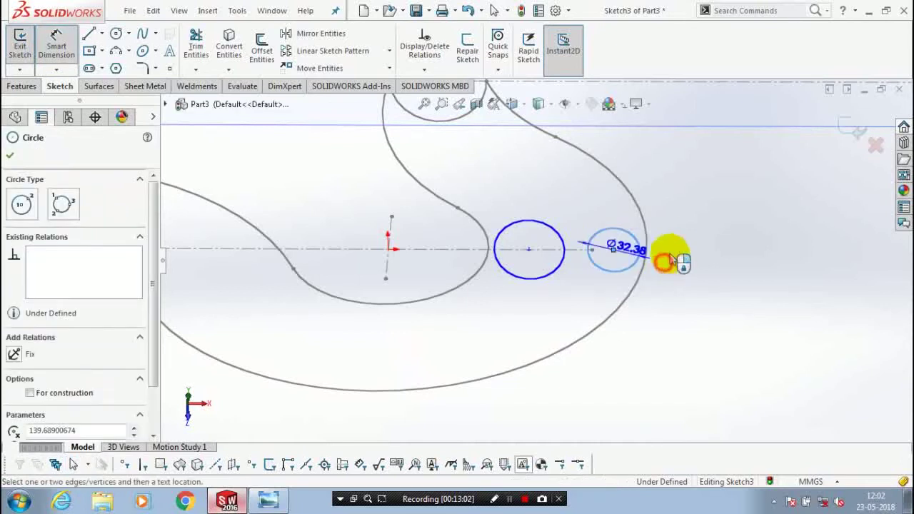
left_click(696, 260)
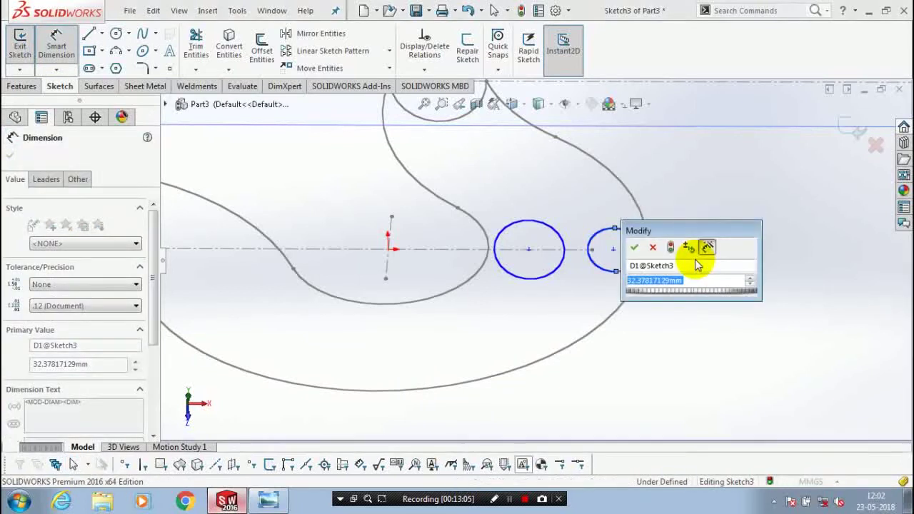
type("36")
key("Return")
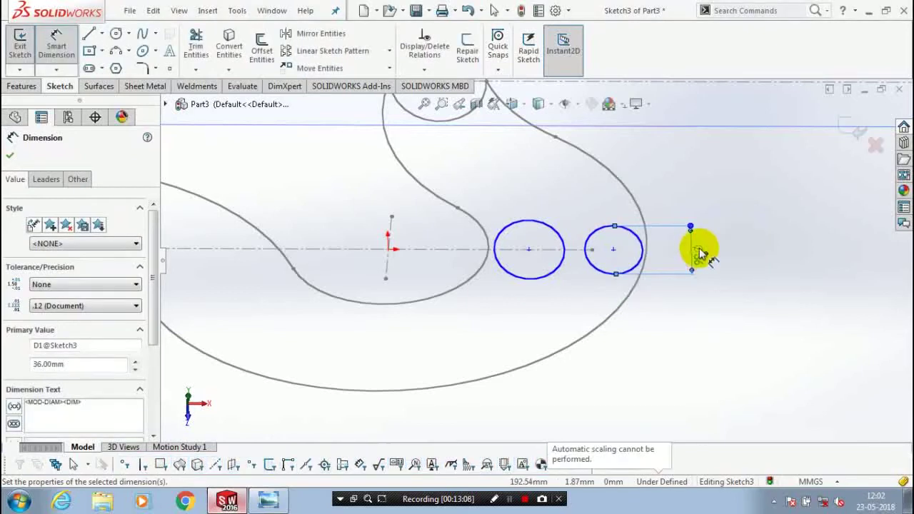
left_click(535, 284)
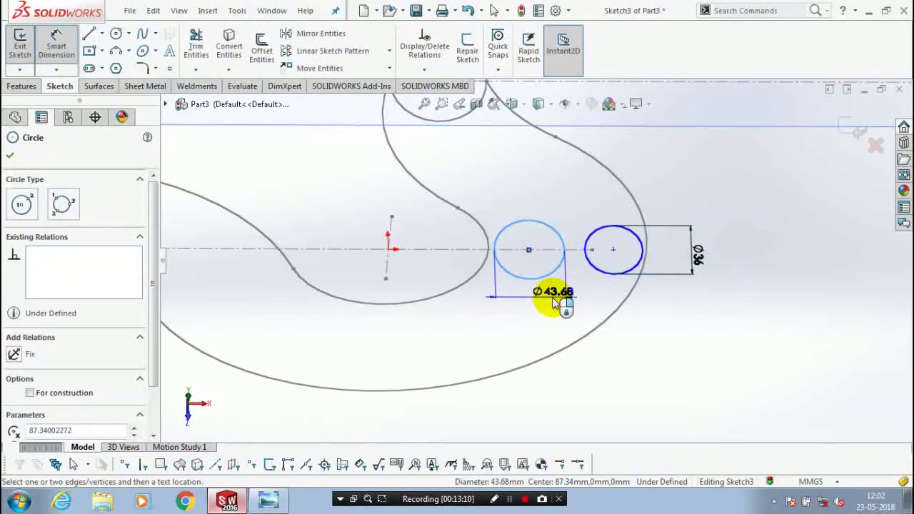
left_click(555, 303)
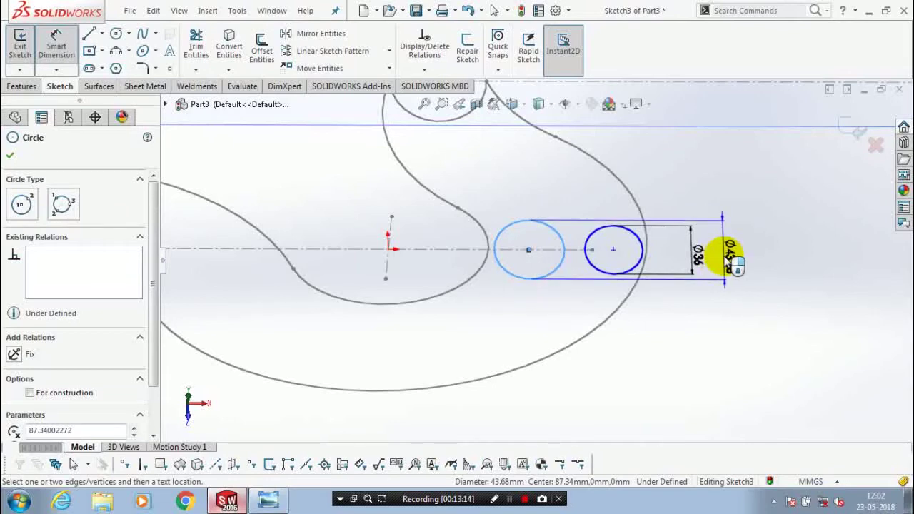
left_click(732, 261)
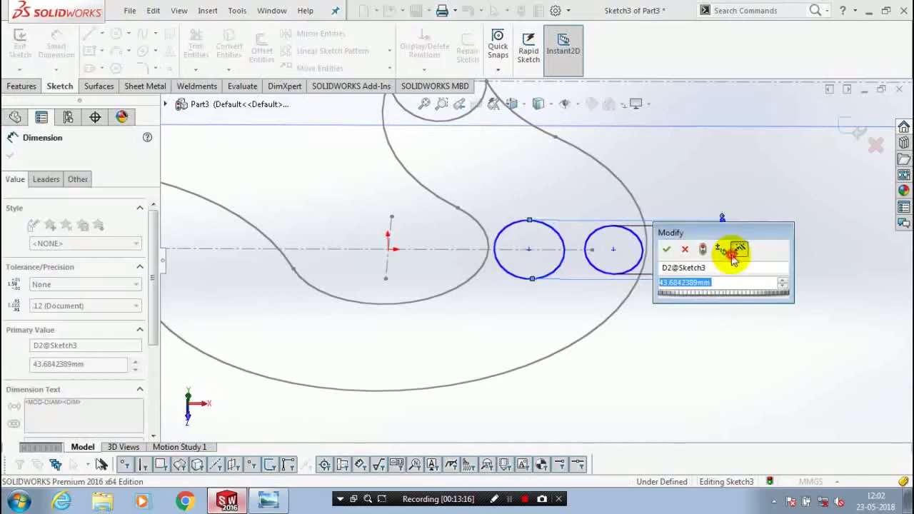
type("100")
key("Return")
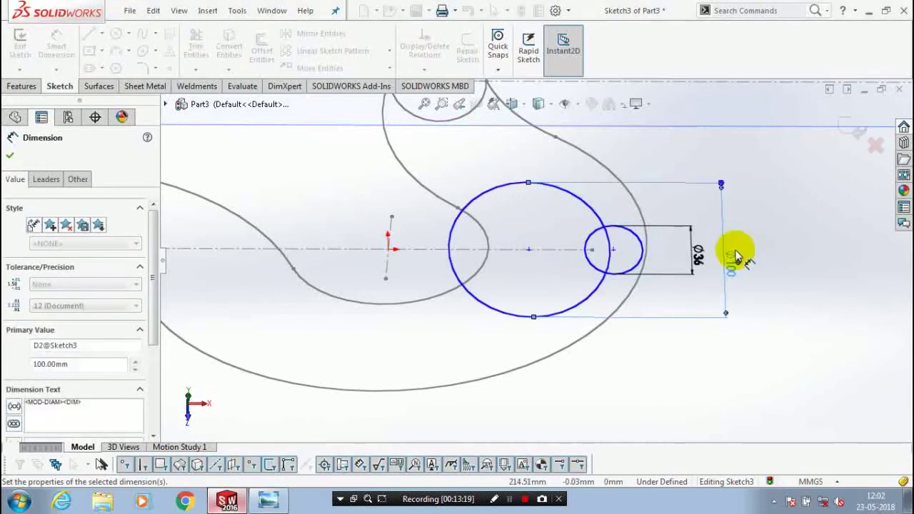
left_click(10, 155)
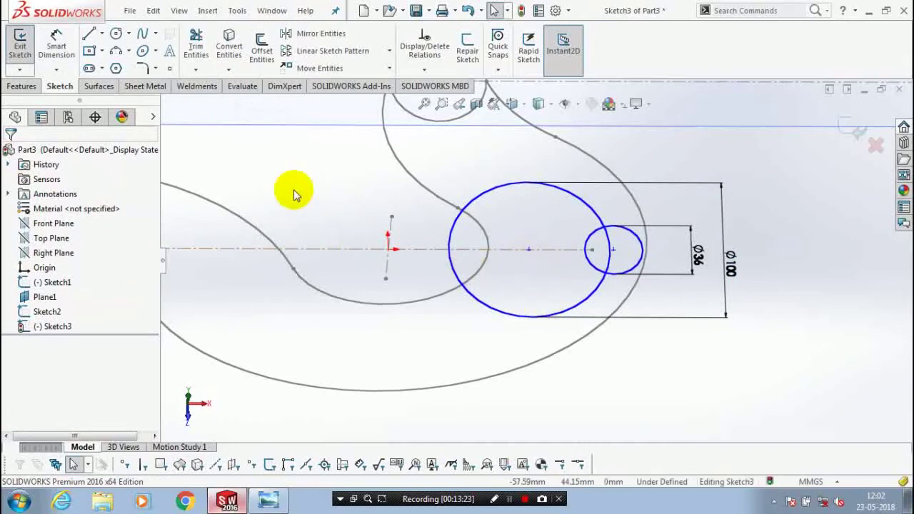
- Set the distance between the two circle centres to 30 mm
left_click(57, 46)
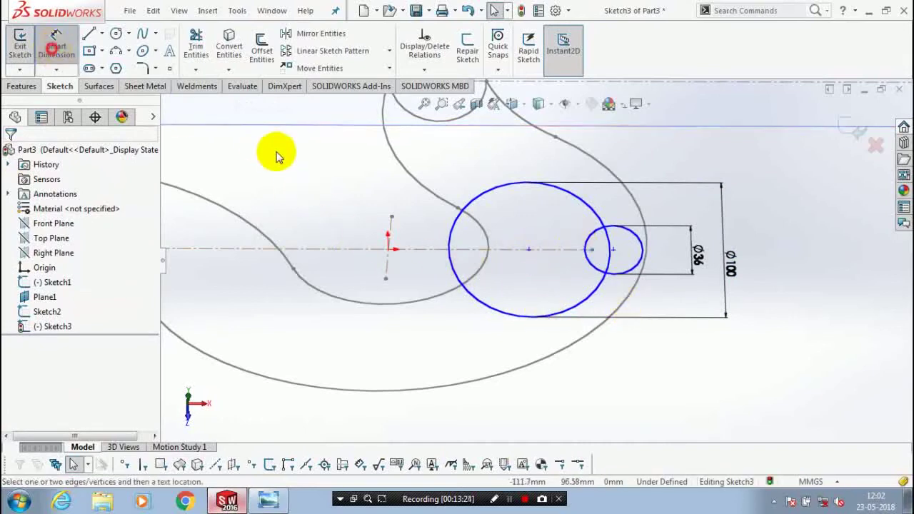
left_click(528, 250)
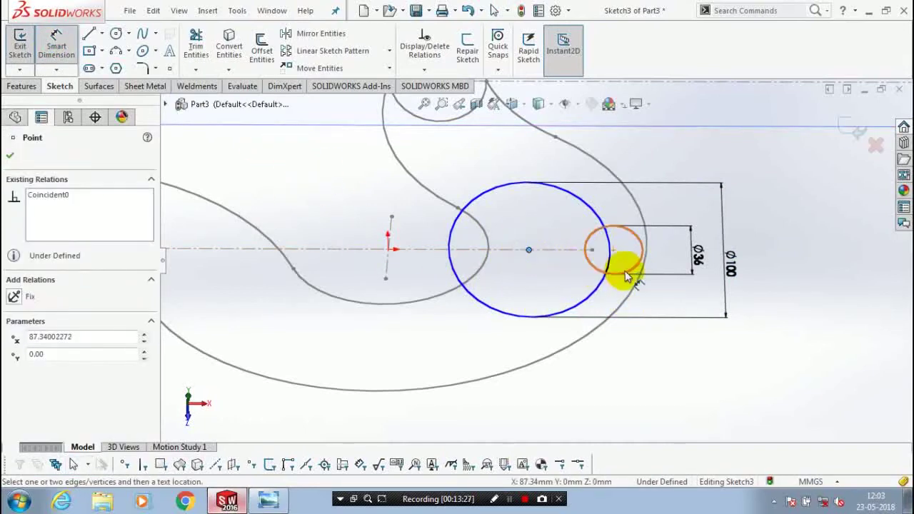
left_click(613, 250)
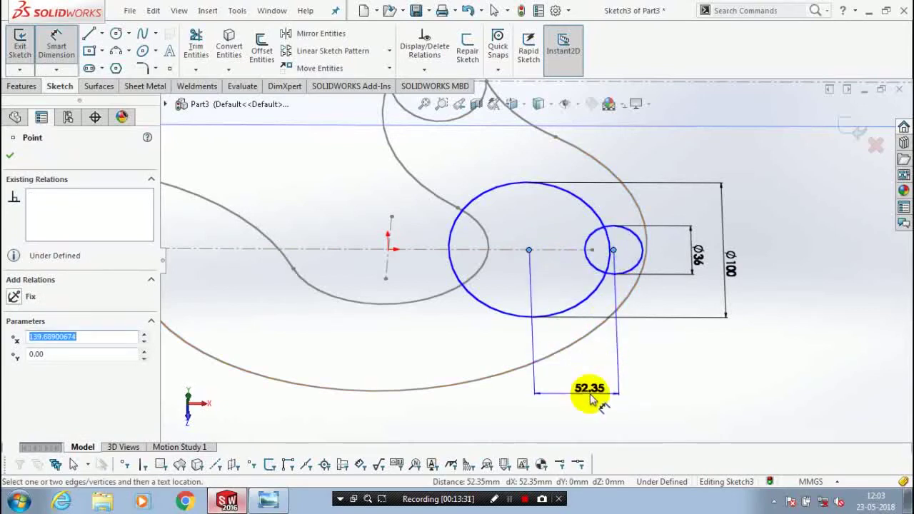
left_click(590, 392)
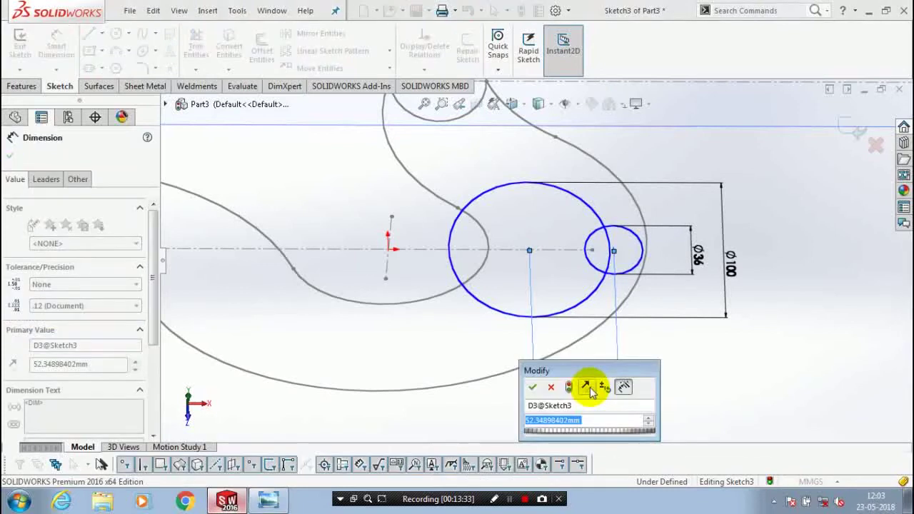
type("30")
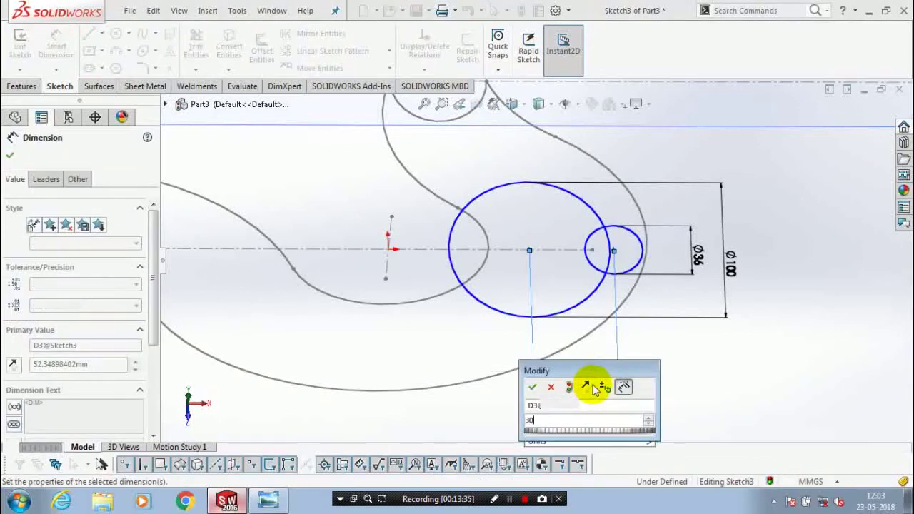
key("Return")
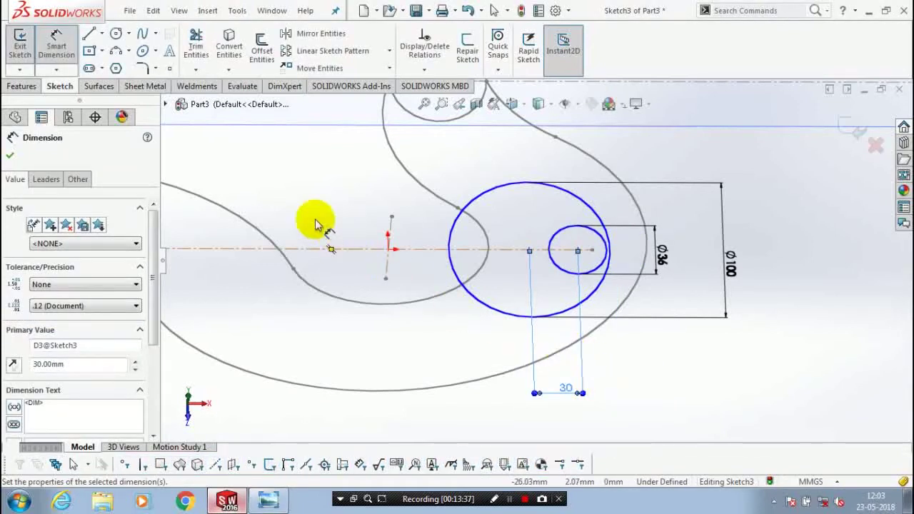
left_click(13, 155)
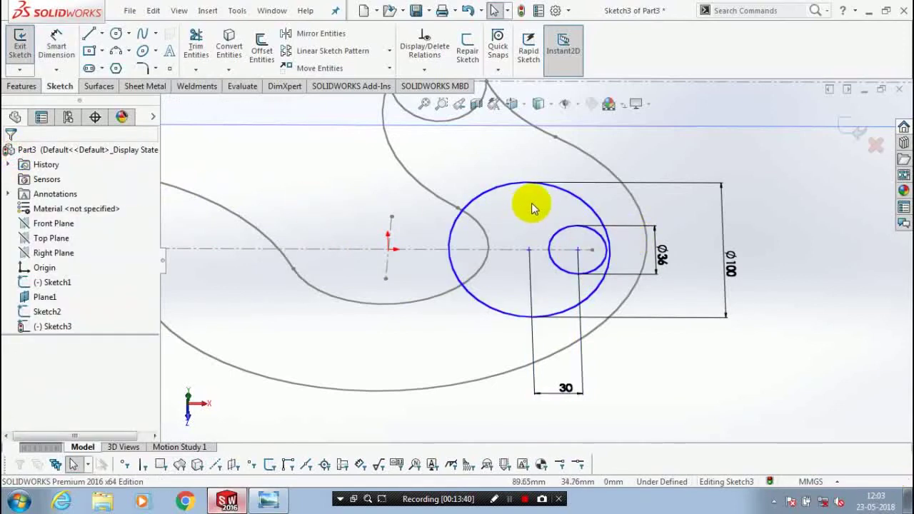
- Draw a slanted line from the large circle's upper left edge toward the small circle
left_click(367, 127)
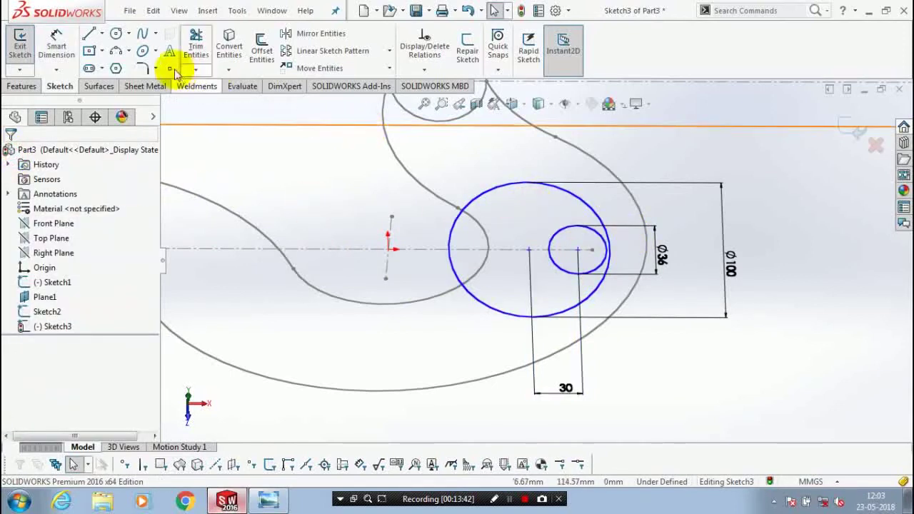
left_click(101, 33)
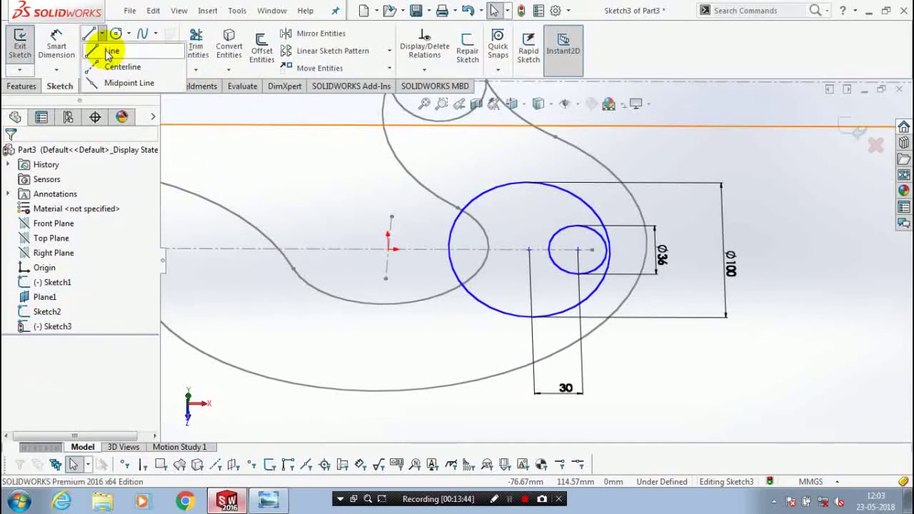
left_click(113, 50)
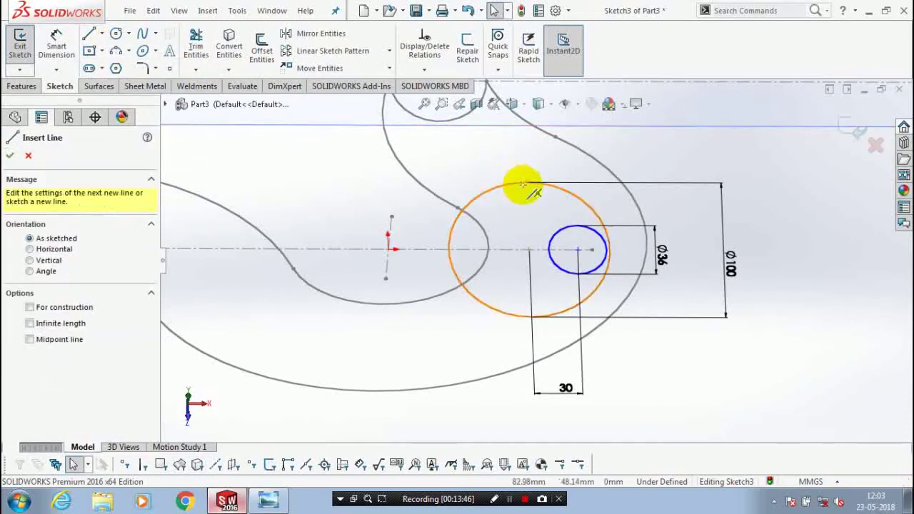
left_click(462, 189)
double_click(576, 219)
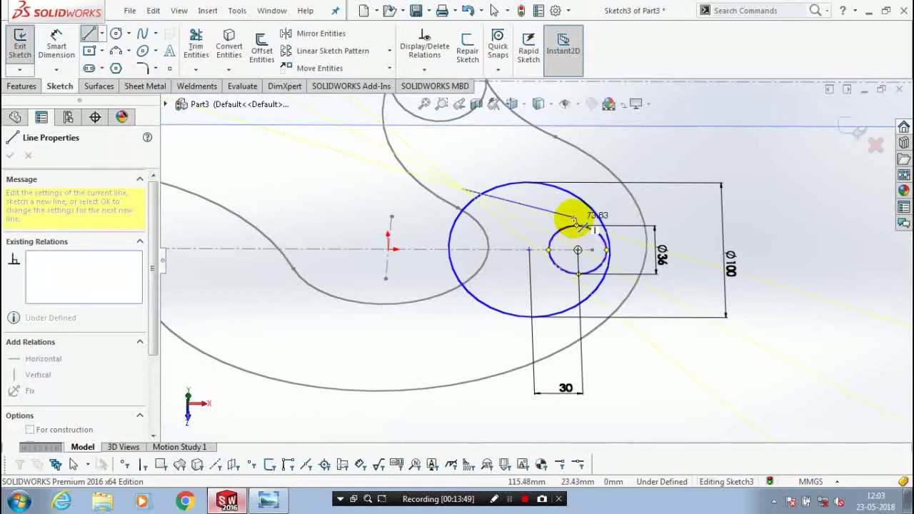
key("Escape")
key("Escape")
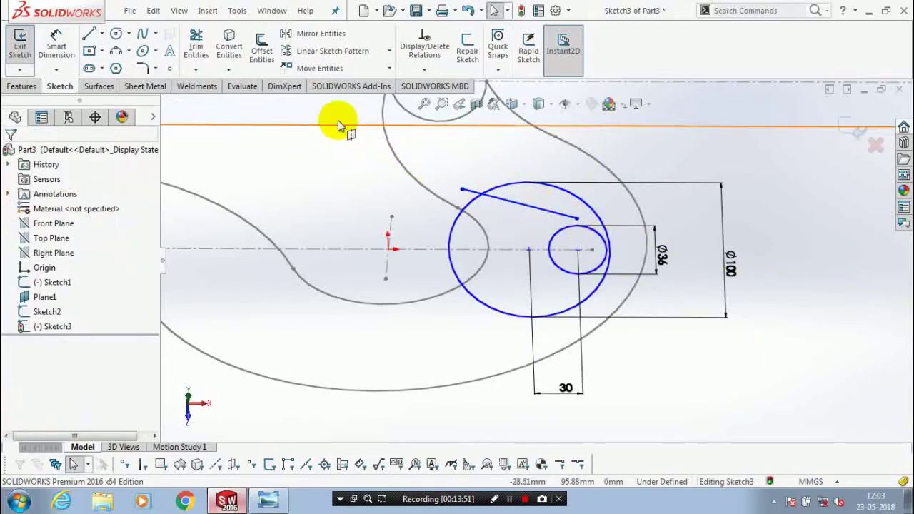
- Dimension the line's start point 30 mm above the centreline
left_click(56, 47)
left_click(523, 250)
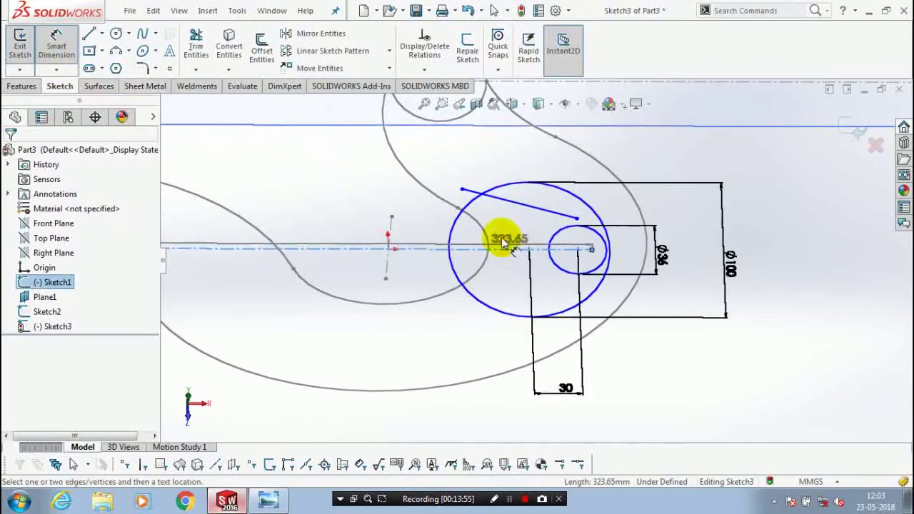
left_click(462, 191)
left_click(406, 218)
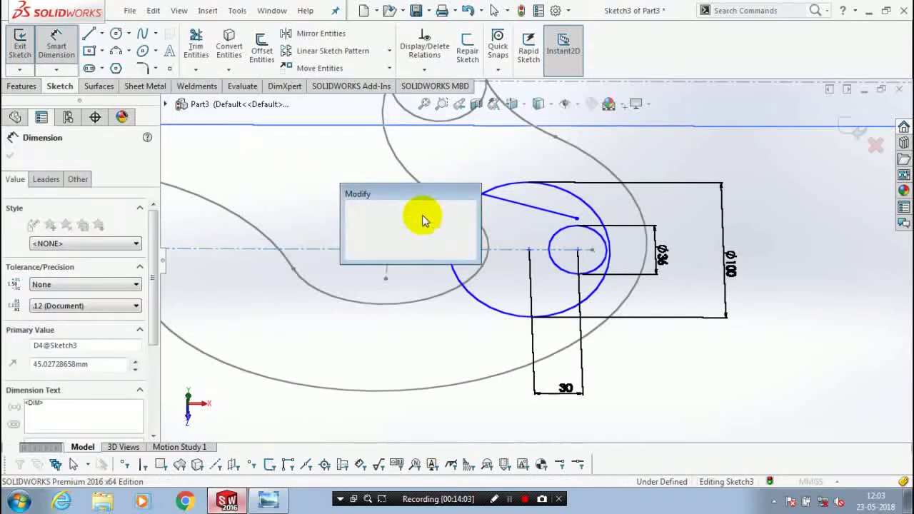
type("30")
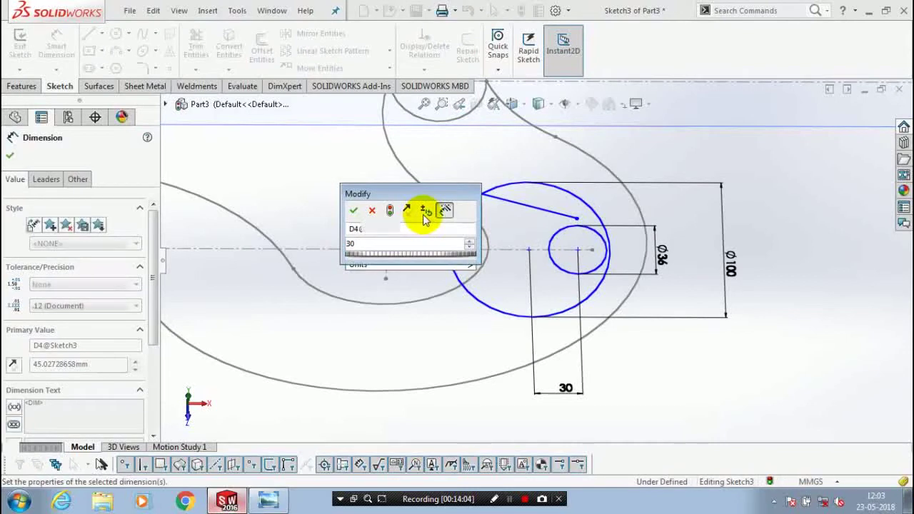
key("Return")
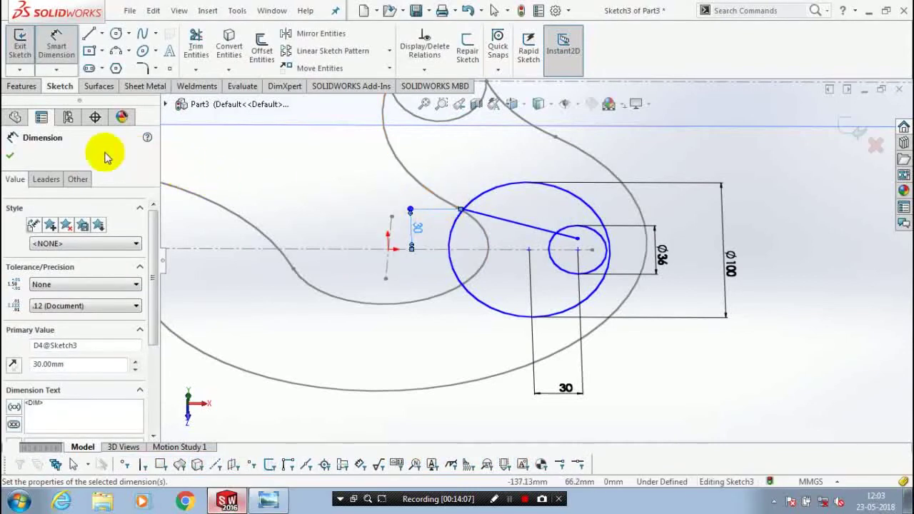
- Make the slanted line tangent to the small circle
left_click(10, 155)
scroll(561, 245, "down", 3)
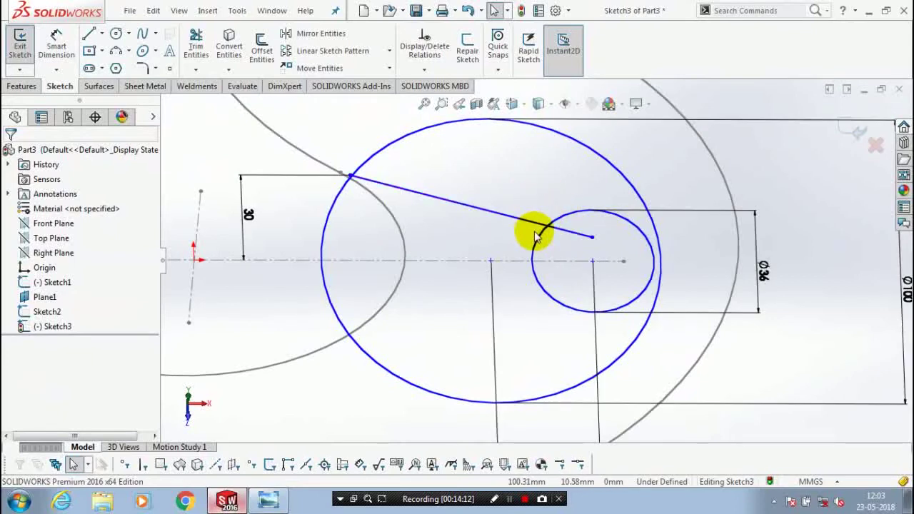
scroll(534, 241, "up", 2)
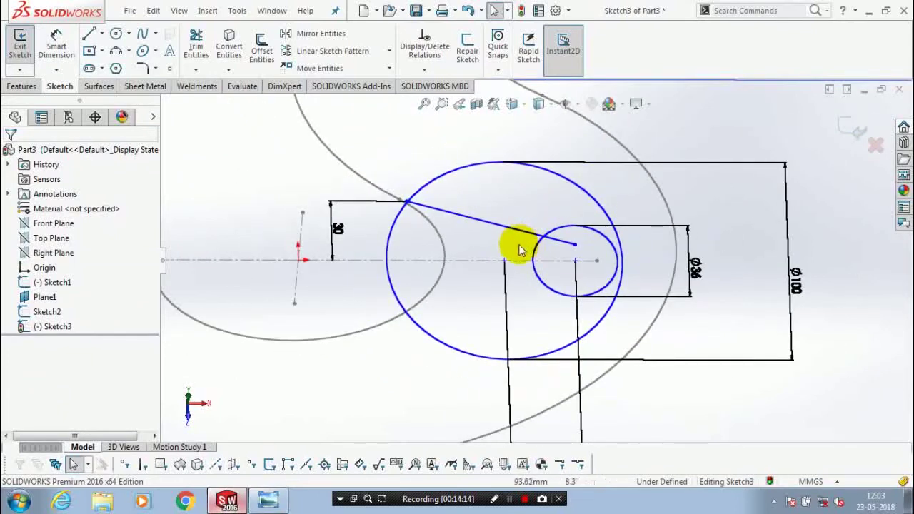
left_click(535, 236)
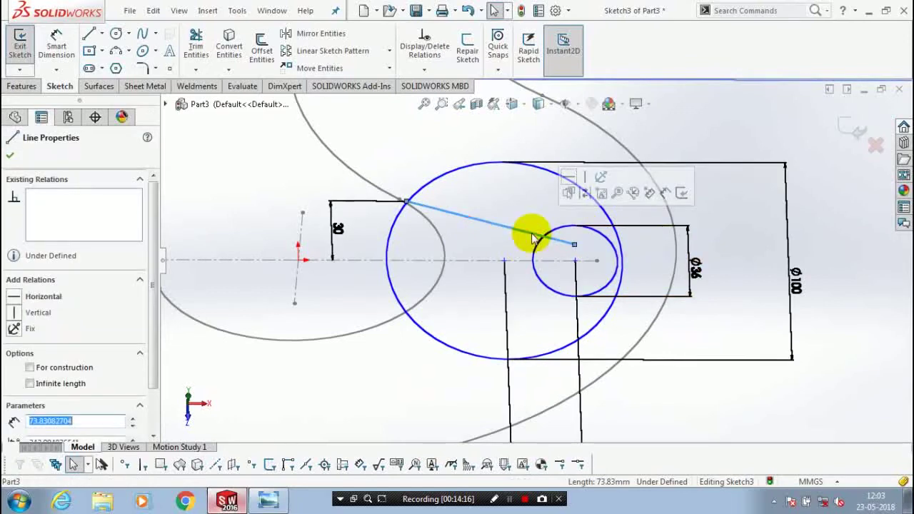
left_click(540, 248, "ctrl")
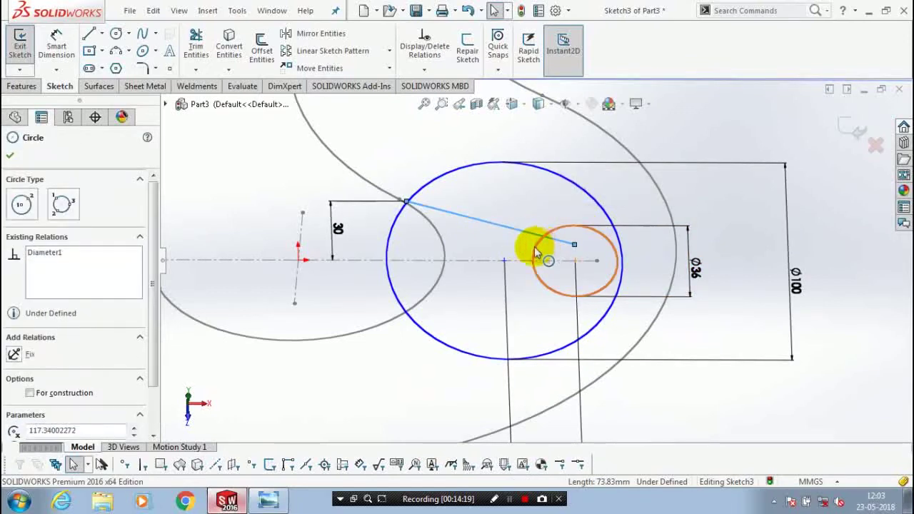
left_click(43, 374)
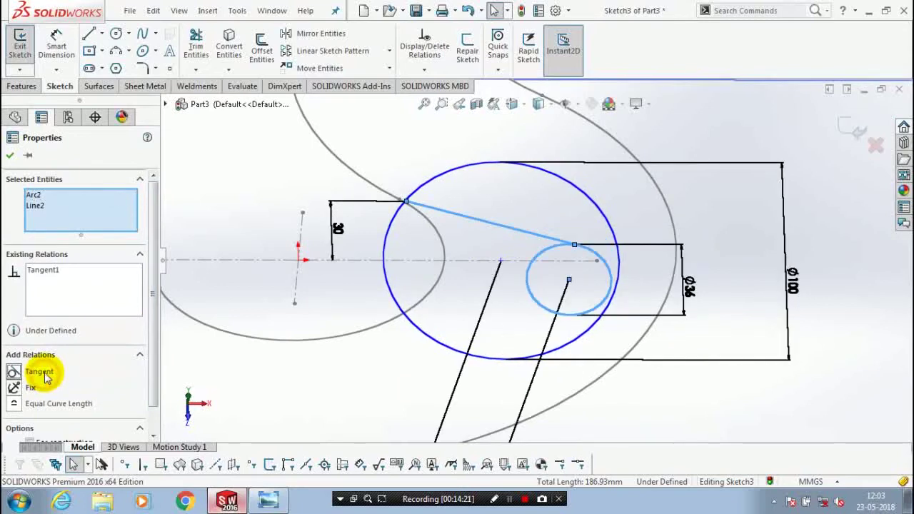
left_click(10, 155)
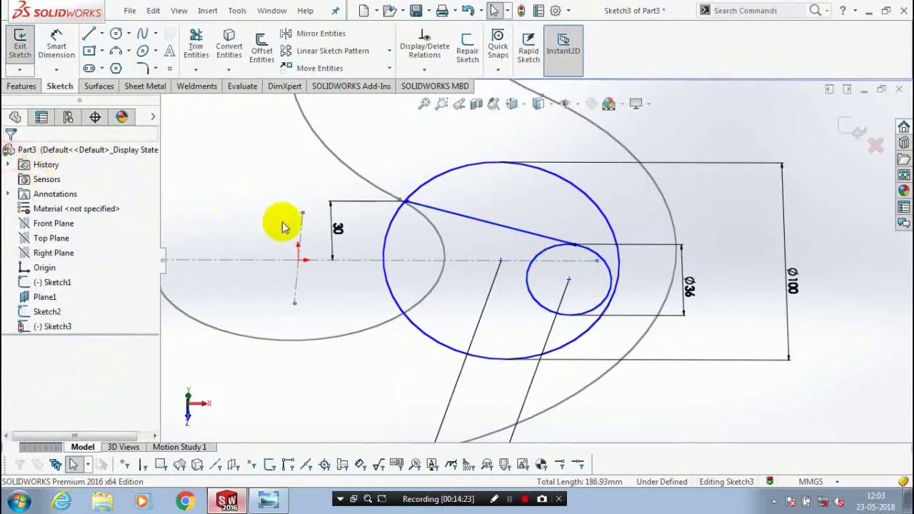
- Add a coincident relation placing the small circle's centre on the centreline
left_click(568, 281)
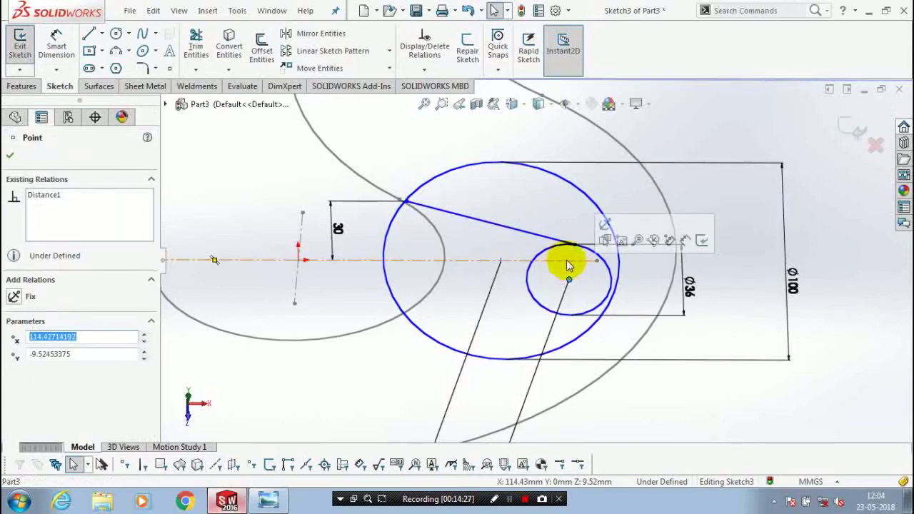
left_click(577, 261, "ctrl")
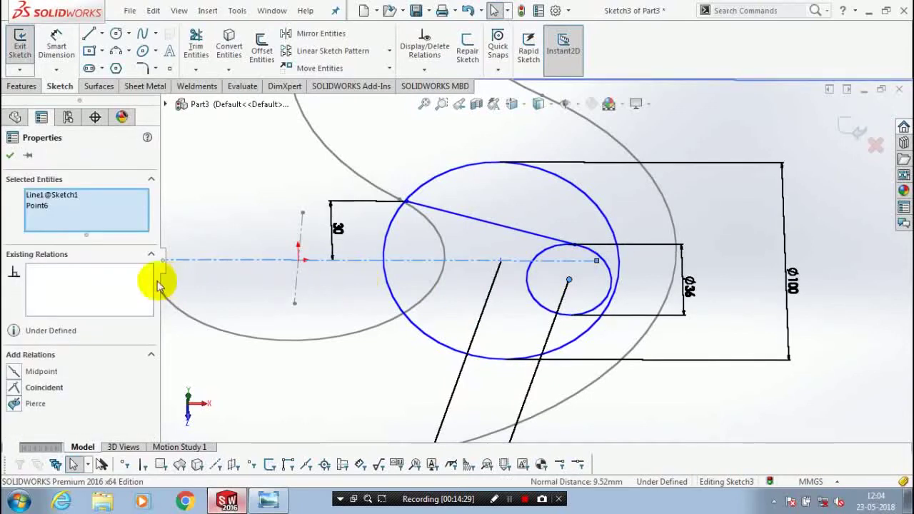
left_click(44, 389)
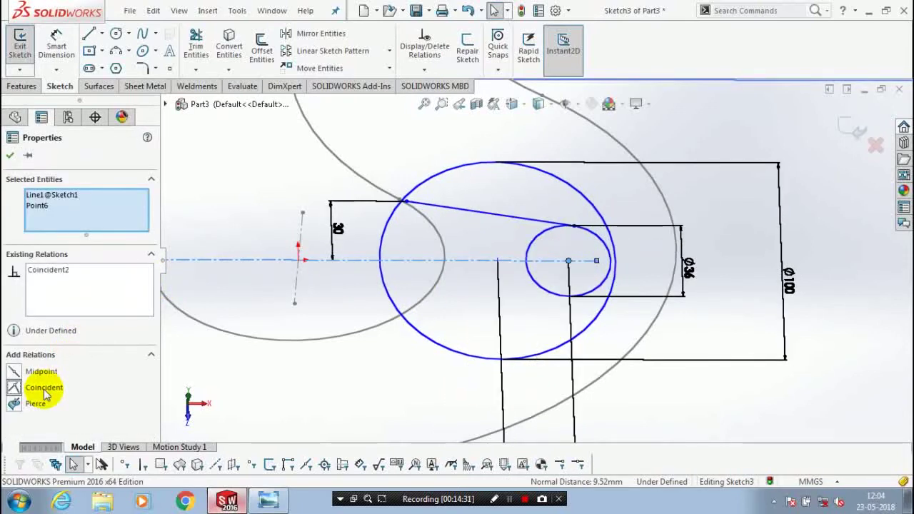
left_click(12, 155)
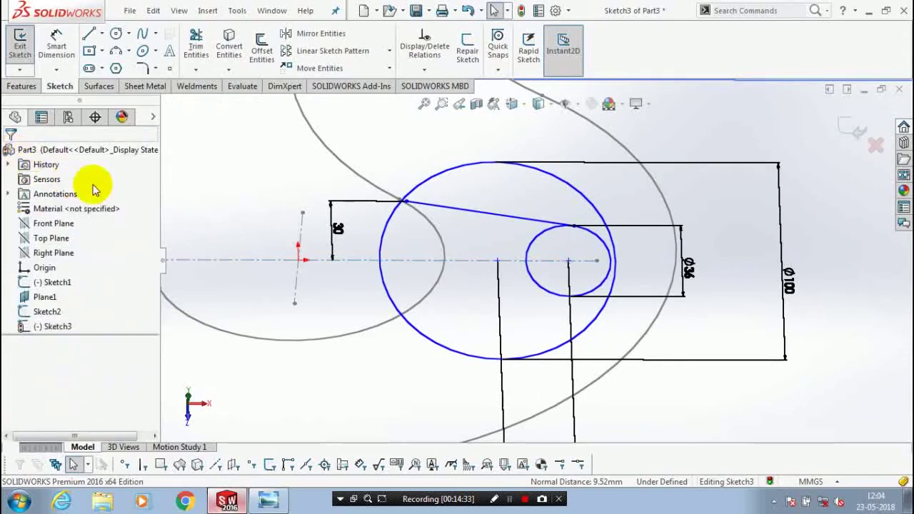
- Draw a construction line ending at the small circle's centre
left_click(88, 34)
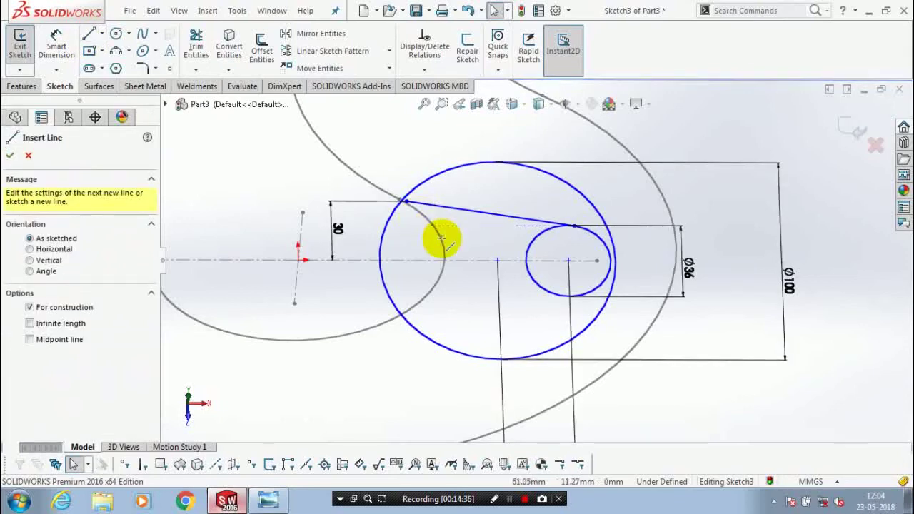
left_click(568, 260)
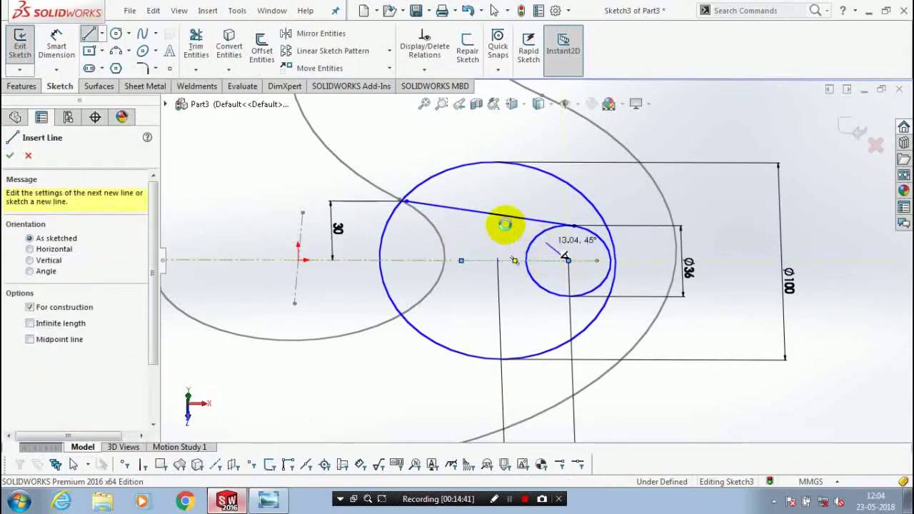
key("Escape")
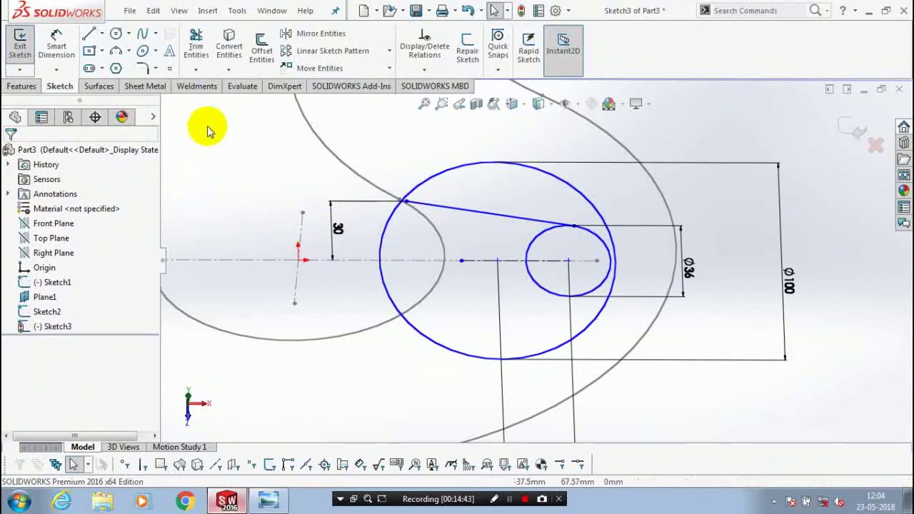
- Mirror the upper tangent line about the construction line to create the lower tangent line
left_click(333, 33)
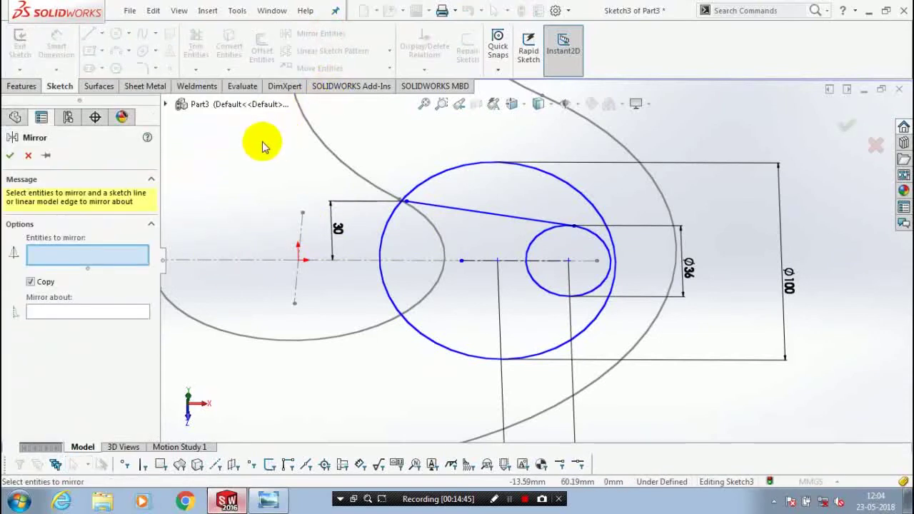
left_click(514, 217)
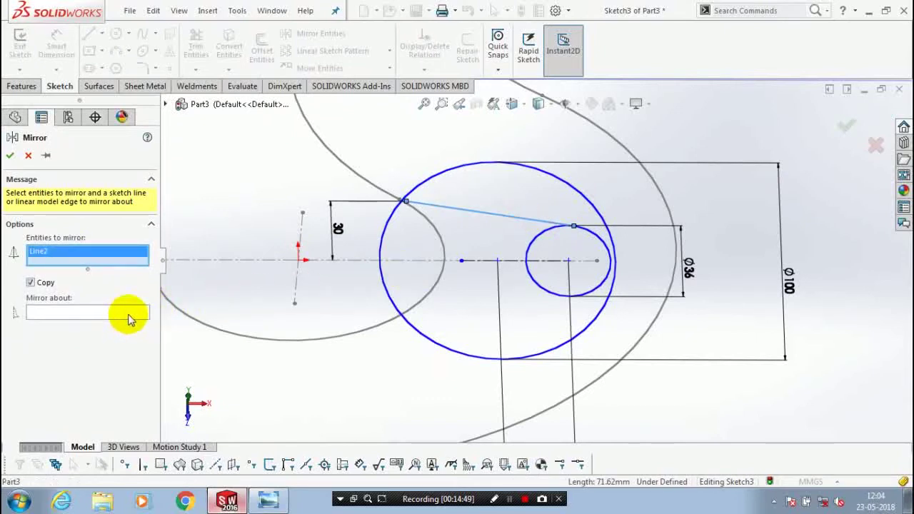
left_click(129, 314)
left_click(488, 261)
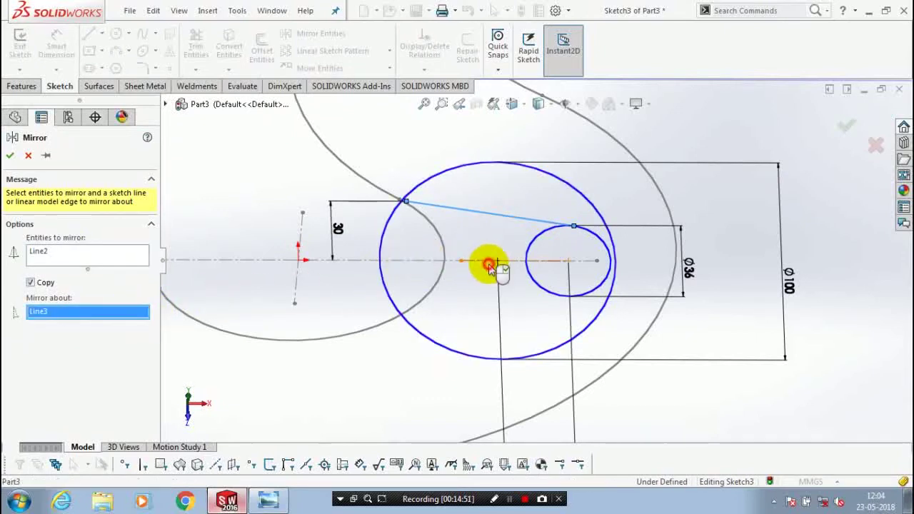
left_click(9, 157)
scroll(444, 306, "down", 3)
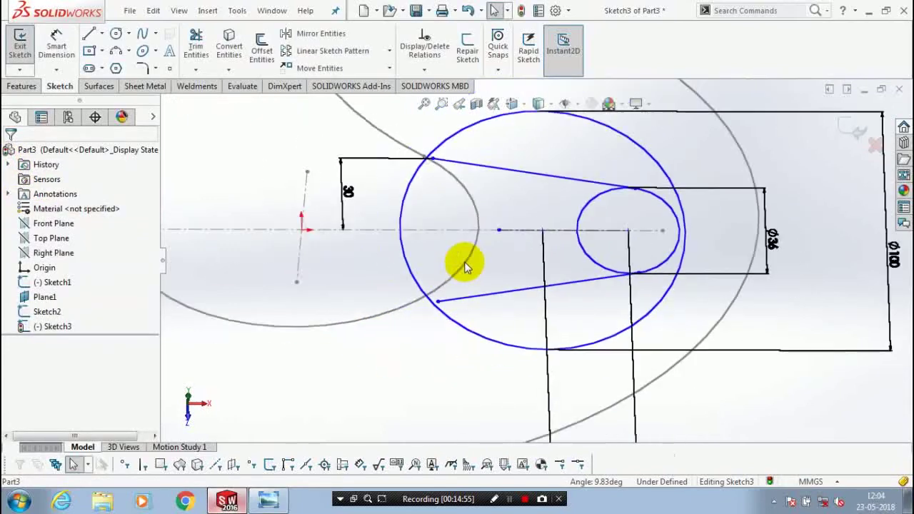
- Power-trim the large circle's right arc between the tangent lines, then part of the small circle
left_click(197, 69)
left_click(497, 312)
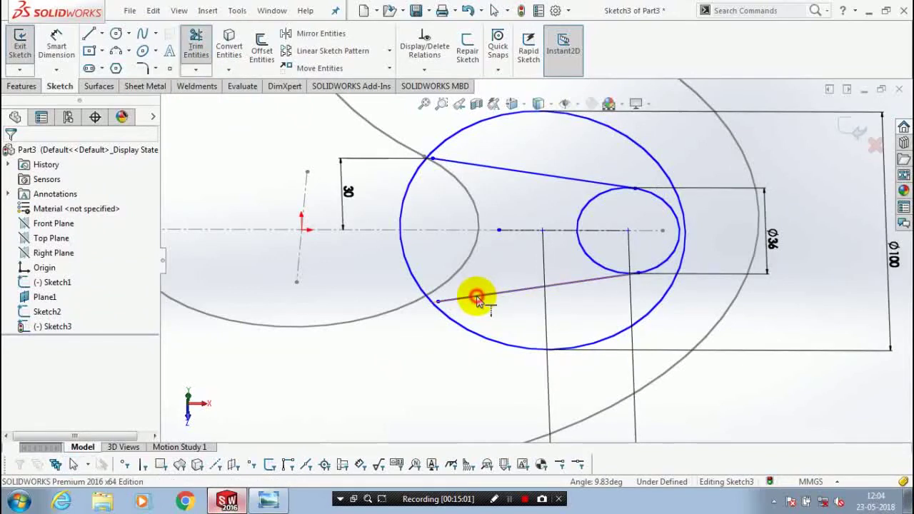
scroll(472, 200, "down", 6)
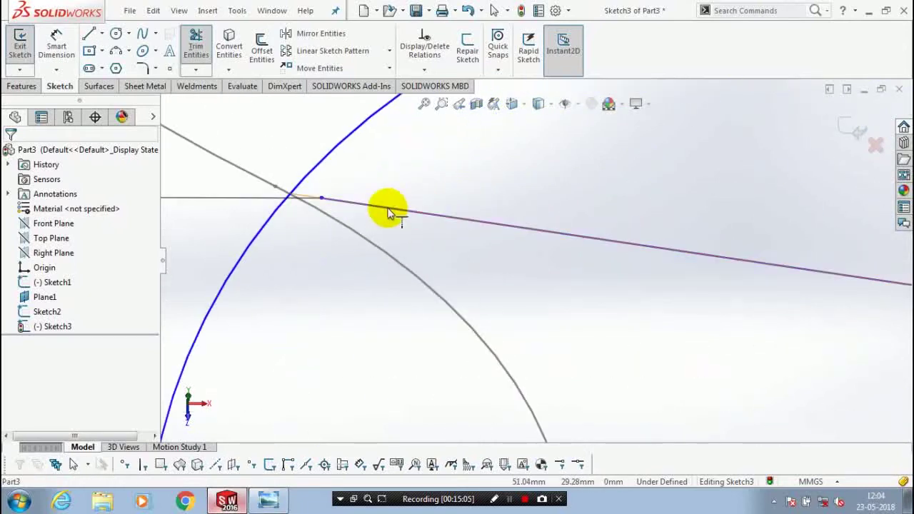
left_click(388, 210)
left_click(408, 224)
scroll(429, 236, "up", 5)
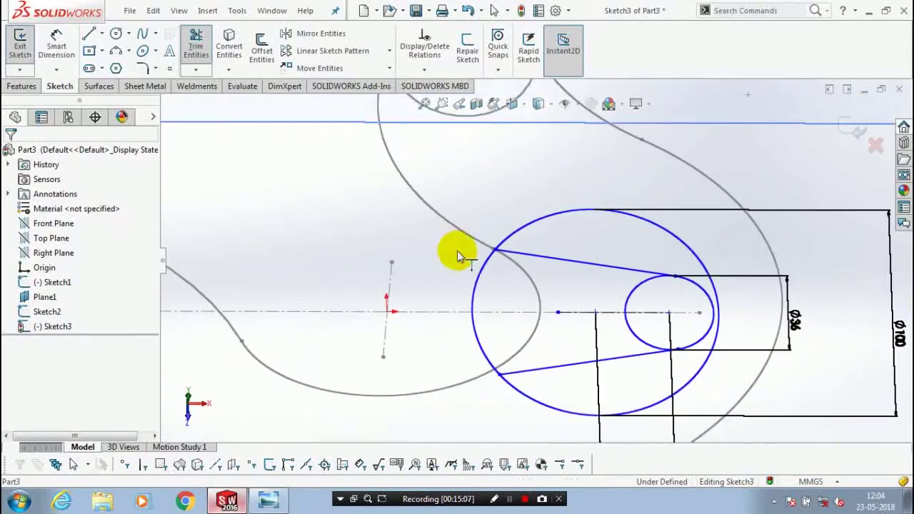
scroll(583, 297, "up", 2)
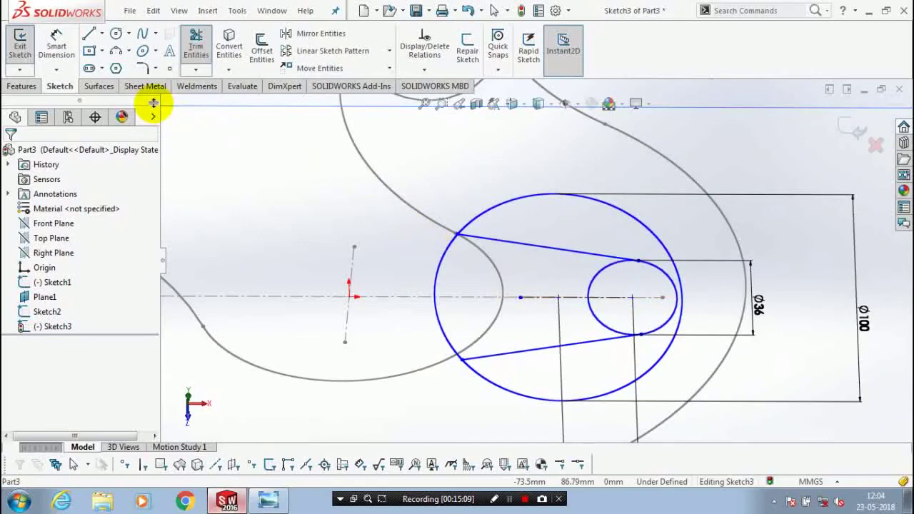
left_click_drag(475, 205, 527, 215)
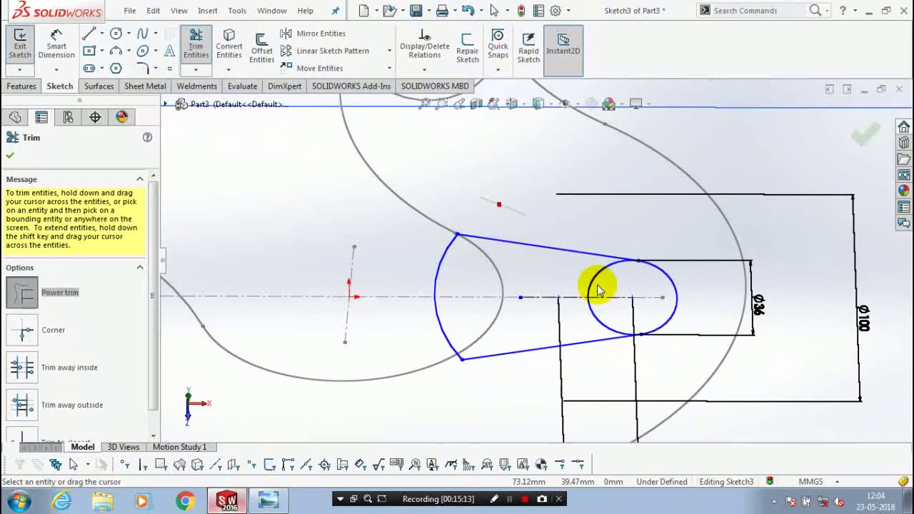
left_click_drag(598, 291, 582, 295)
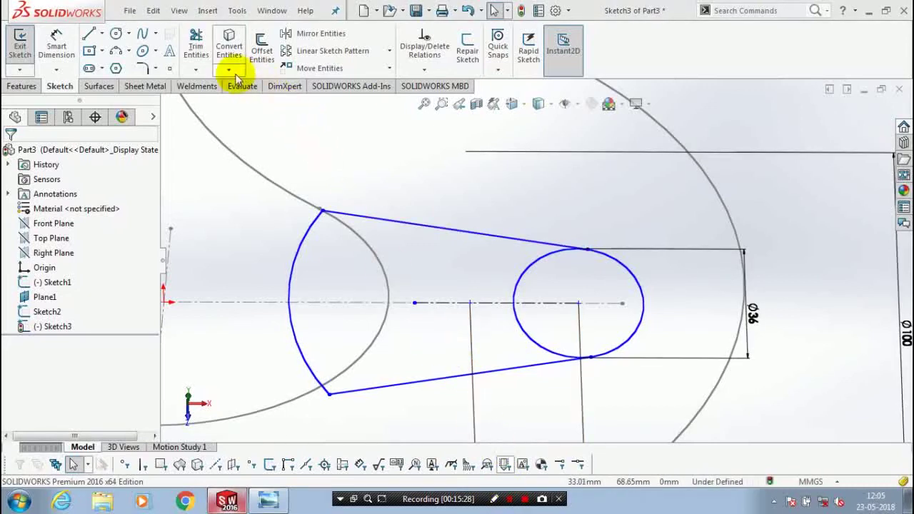
left_click(195, 70)
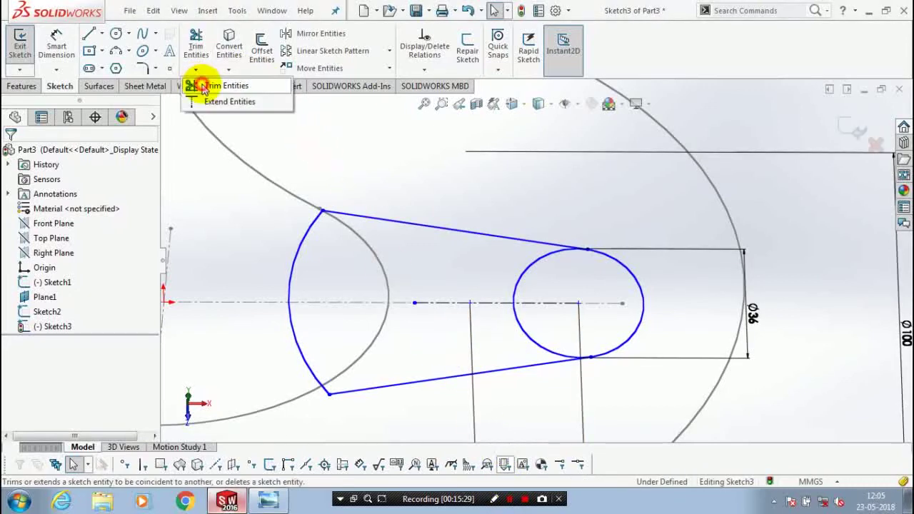
left_click(209, 84)
- Remove the rest of the small circle and join the lines' right ends with a three-point arc
left_click_drag(512, 284, 517, 282)
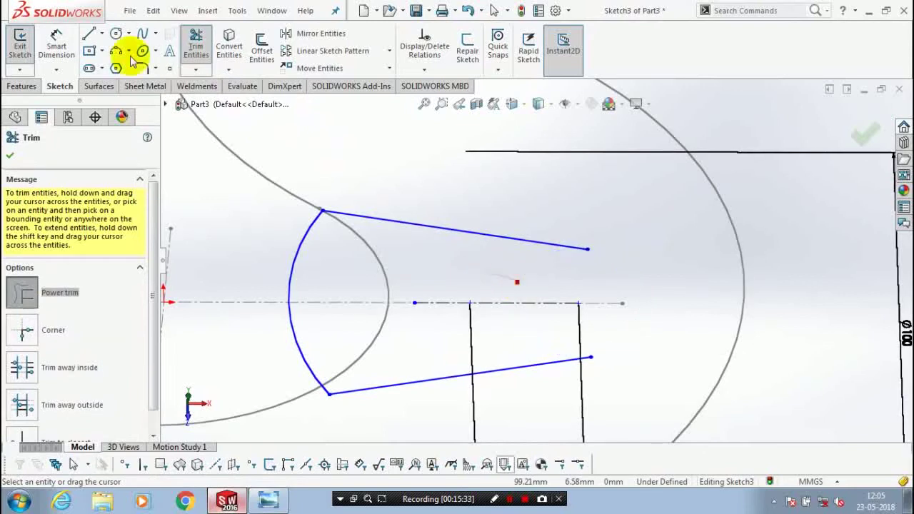
left_click(130, 56)
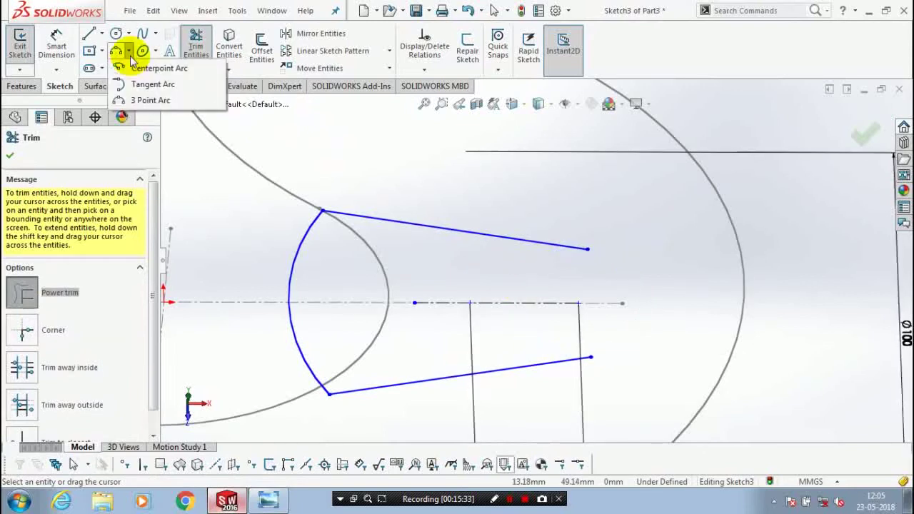
left_click(140, 97)
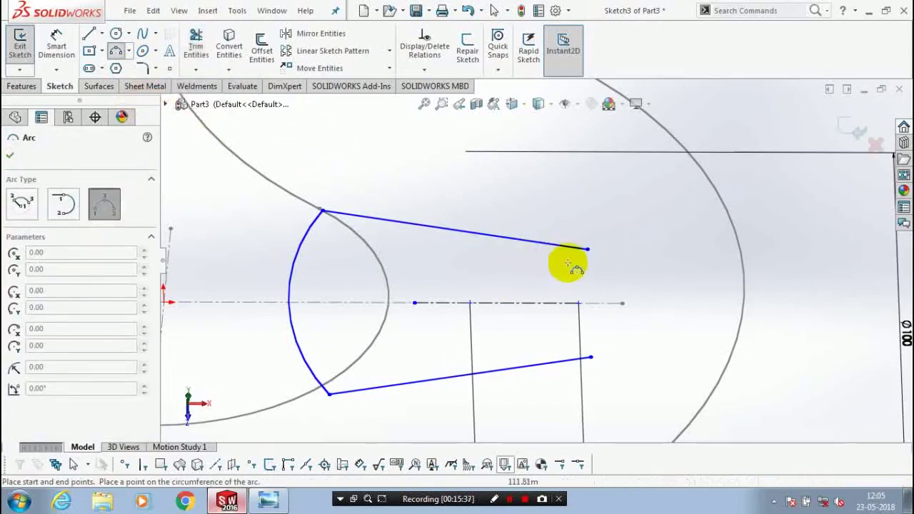
left_click(587, 249)
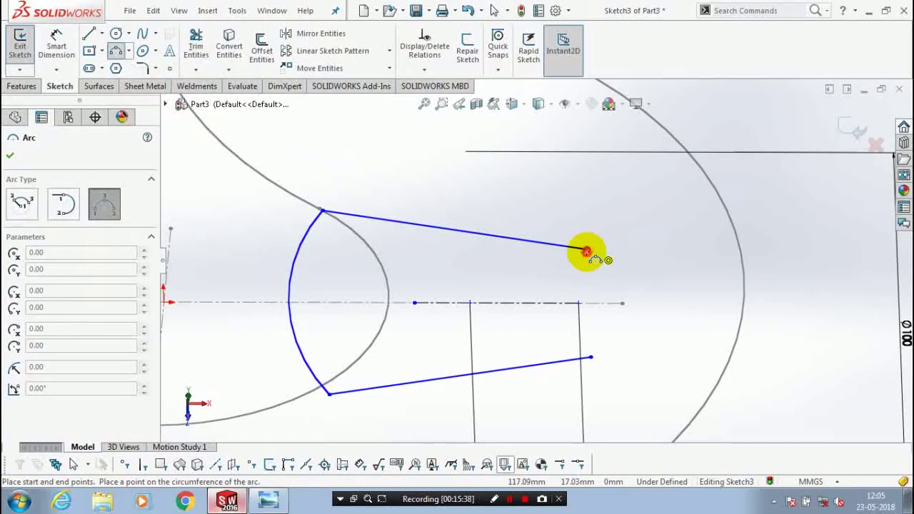
left_click(591, 356)
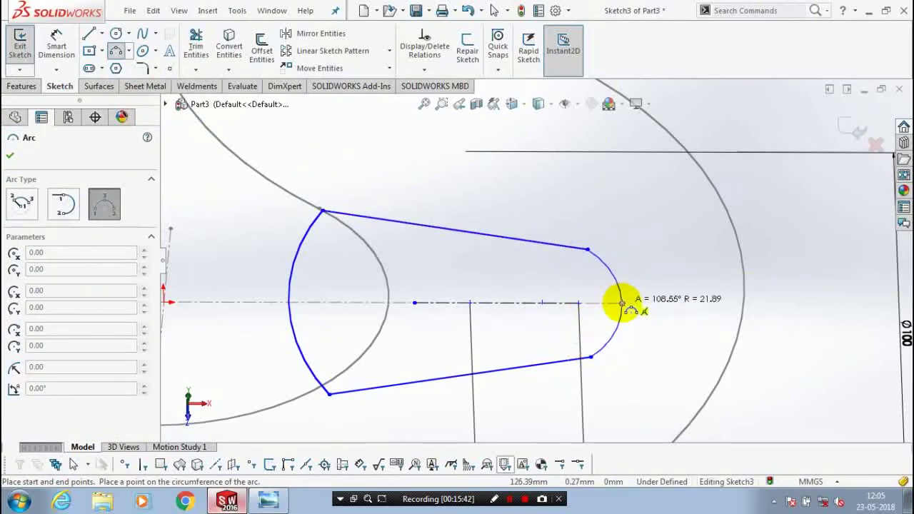
left_click(619, 303)
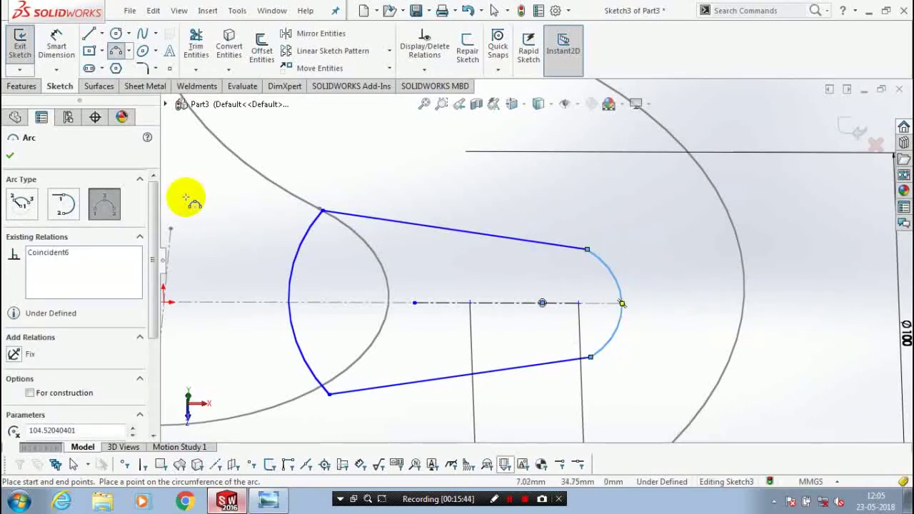
key("Escape")
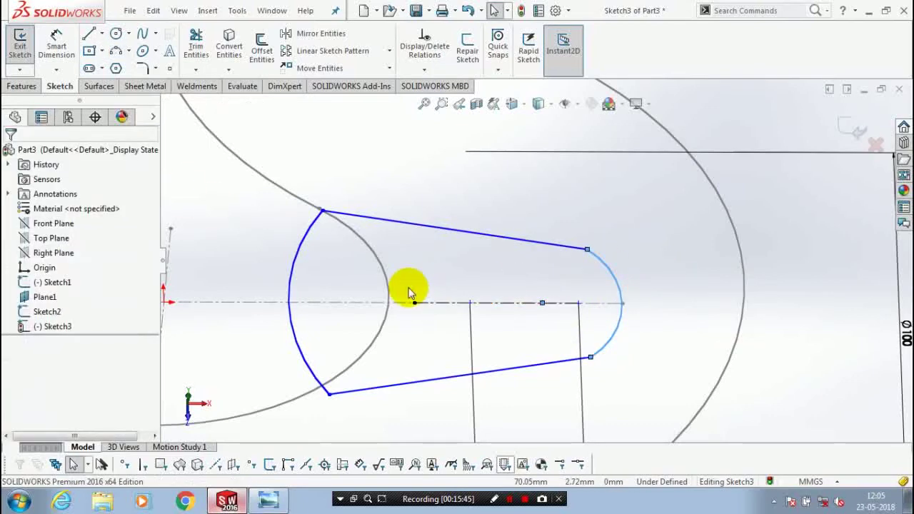
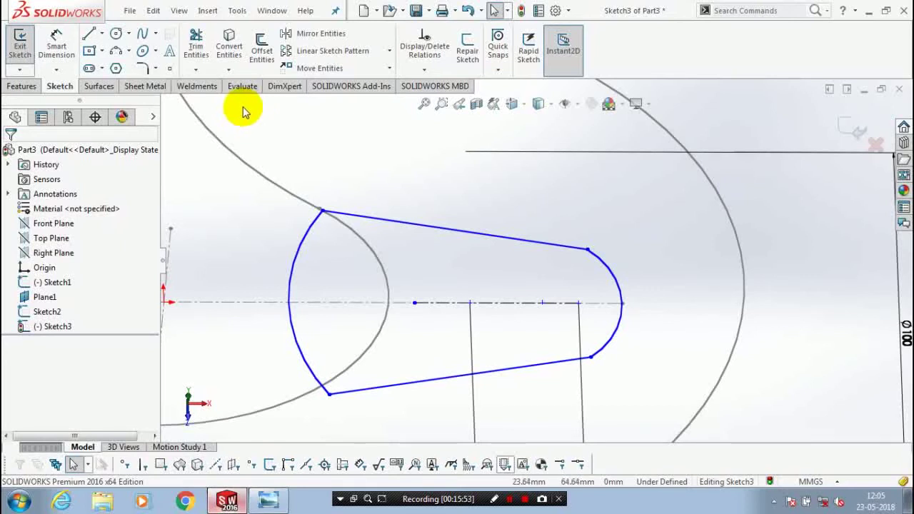
- Round the profile's upper-left and lower-left corners with 10 mm sketch fillets
left_click(156, 69)
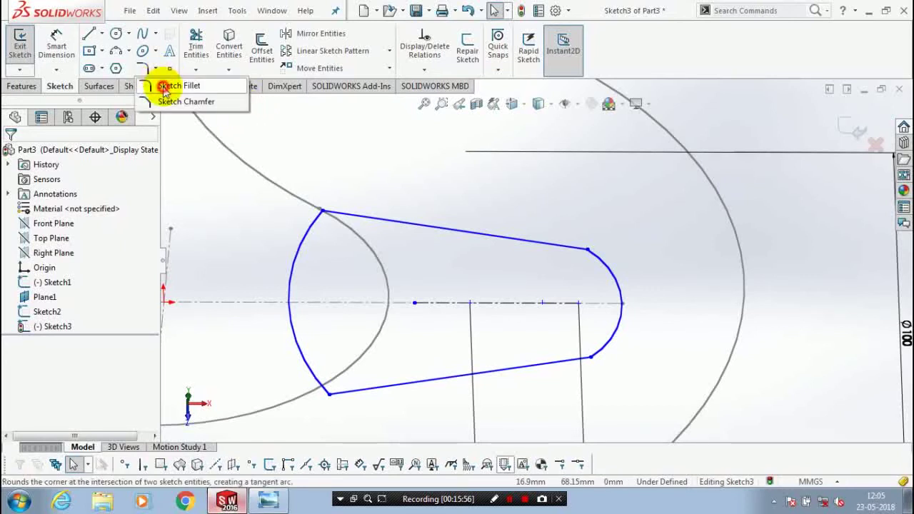
left_click(164, 86)
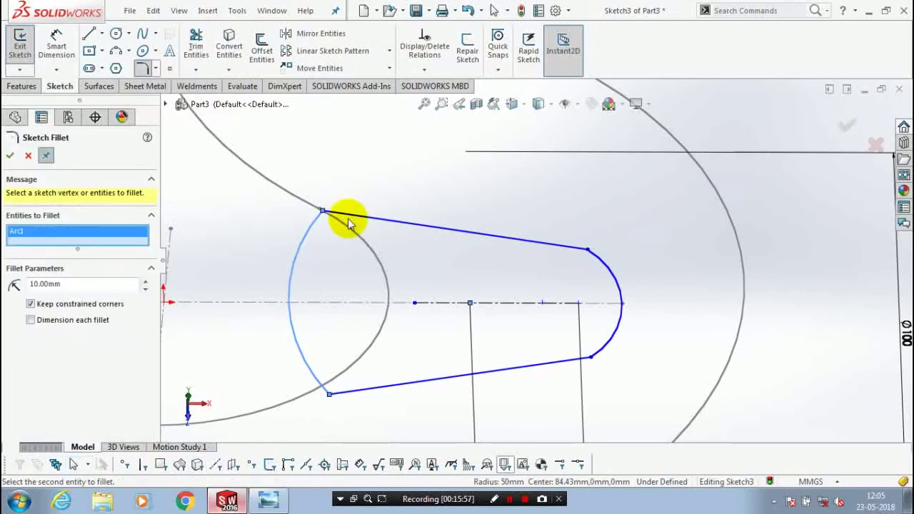
left_click(348, 215)
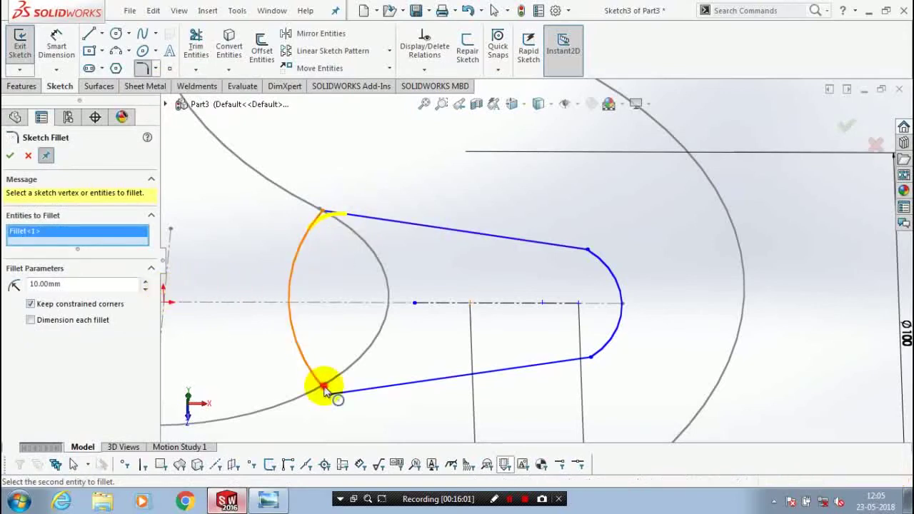
left_click(324, 390)
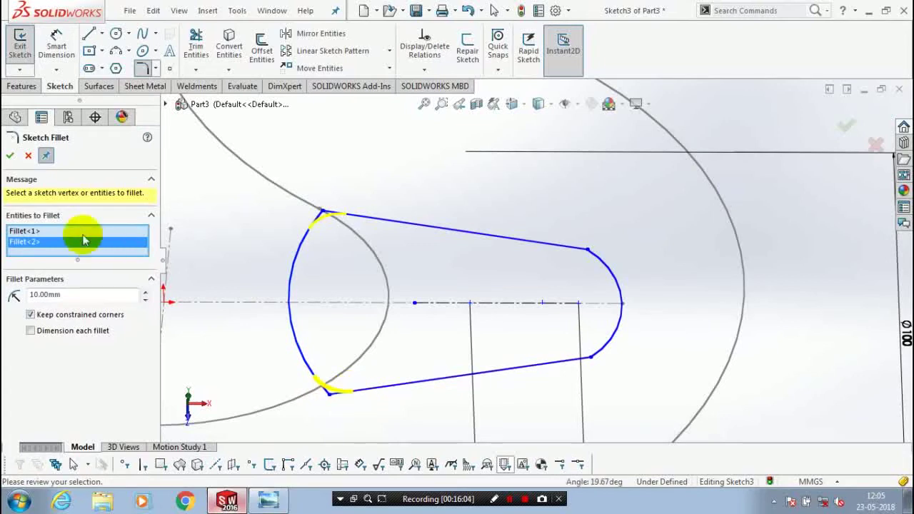
left_click(10, 155)
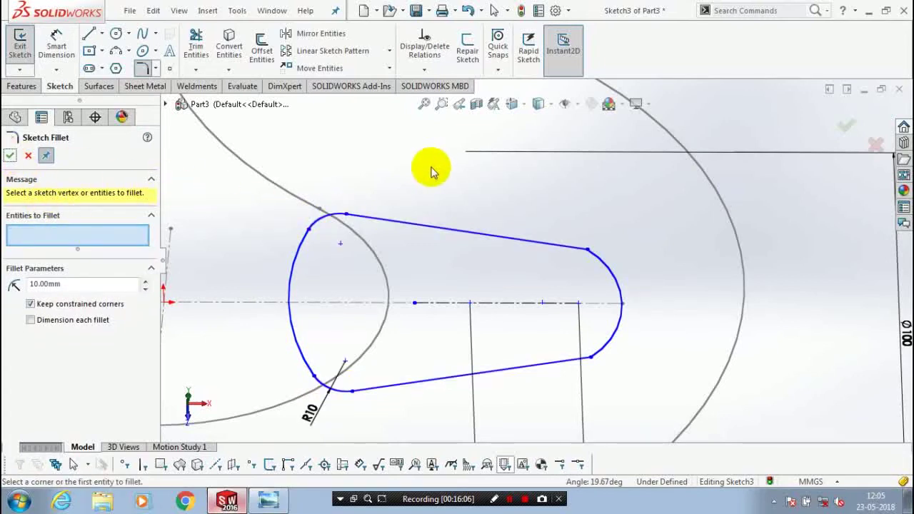
scroll(486, 198, "up", 1)
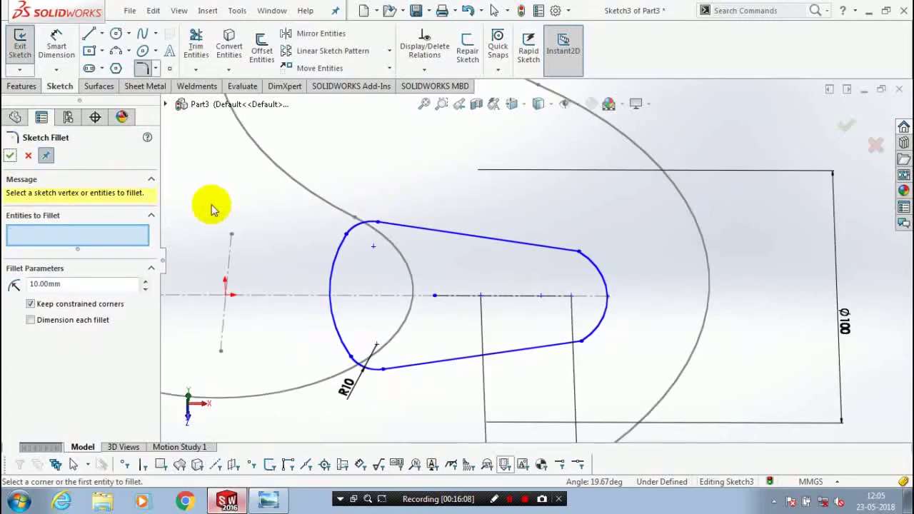
left_click(8, 157)
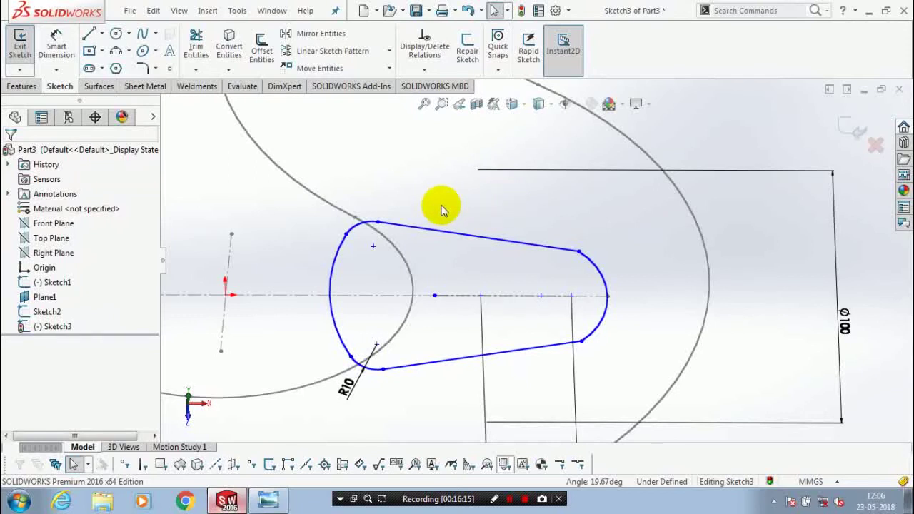
- Fillet the profile's upper-right and lower-right corners with an 18 mm radius
left_click(155, 69)
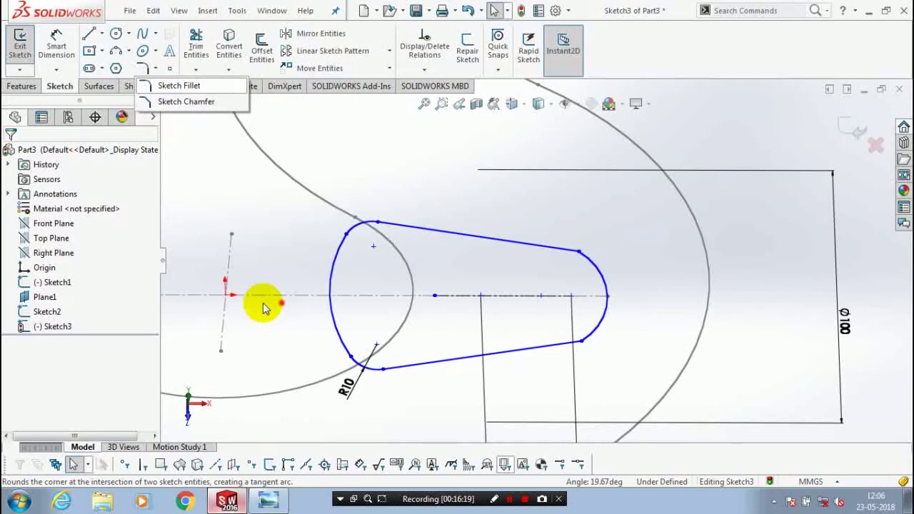
left_click(178, 85)
left_click(577, 251)
double_click(32, 284)
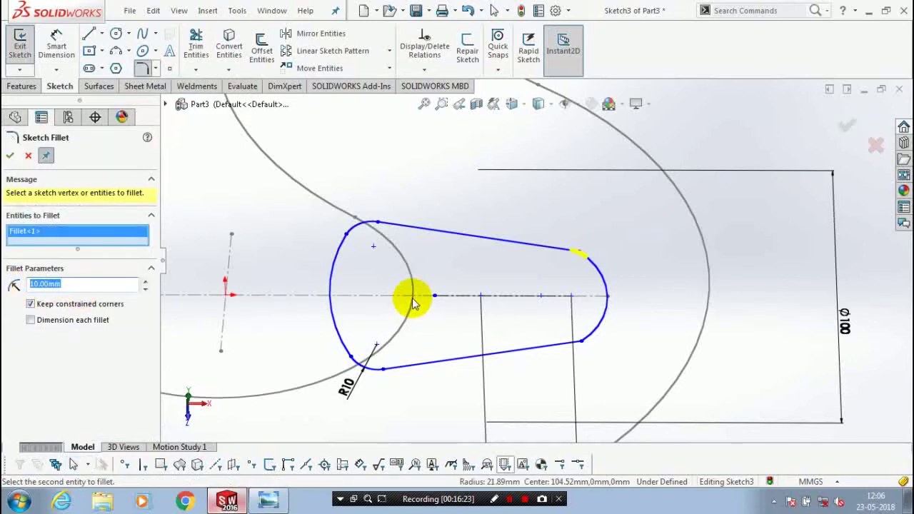
type("18")
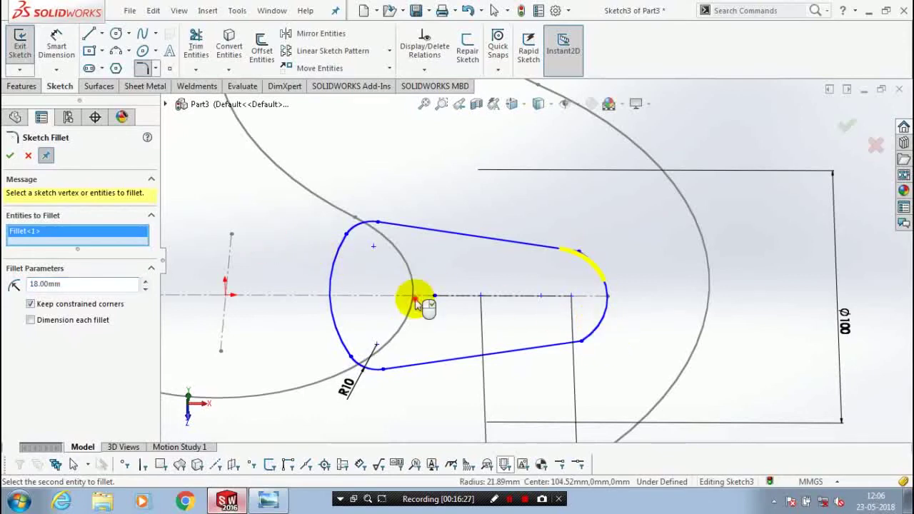
left_click(416, 300)
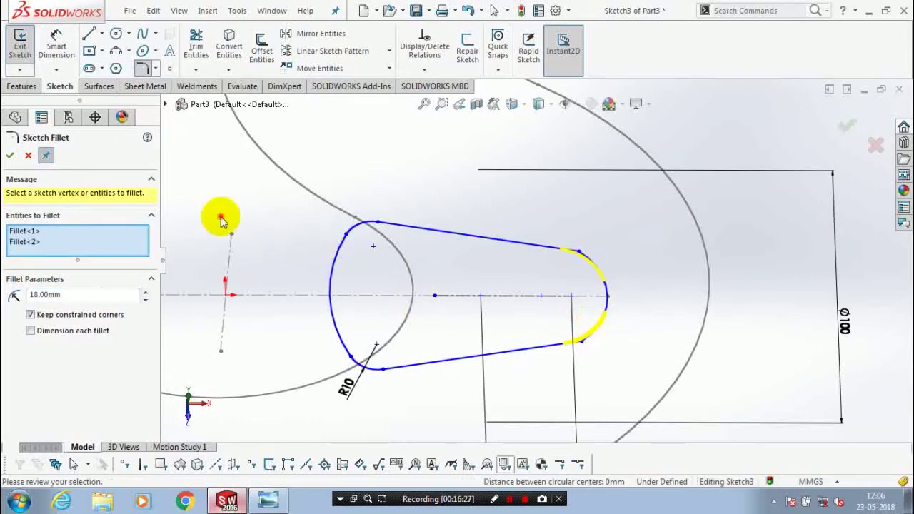
left_click(221, 219)
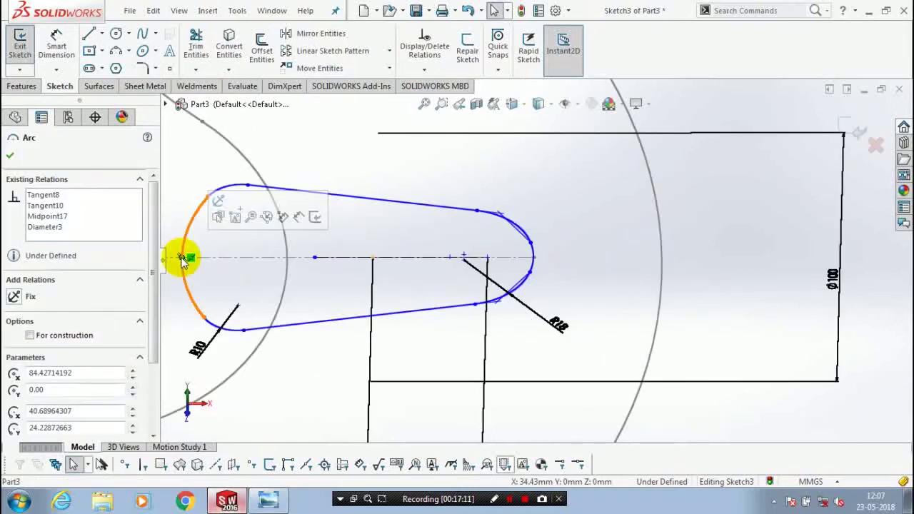
- Make the profile's left end point coincident with the Sketch1 hook arc
left_click(286, 271, "ctrl")
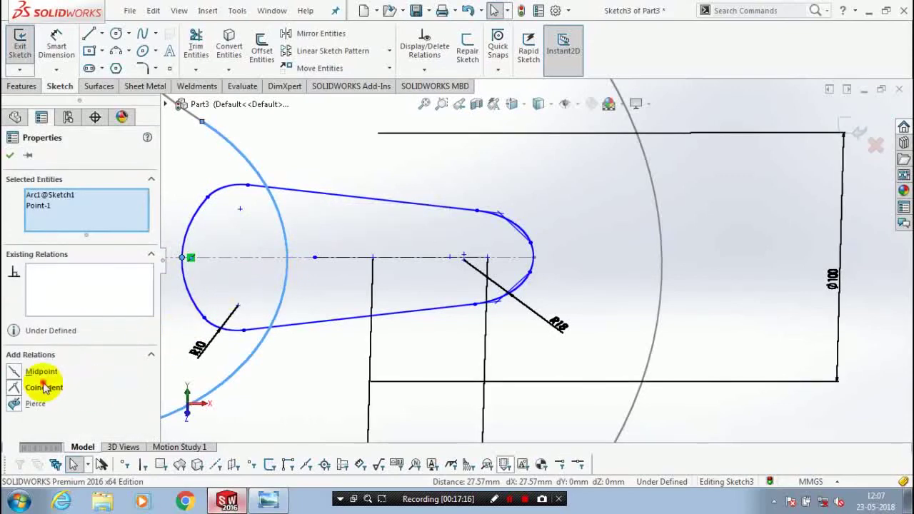
left_click(44, 388)
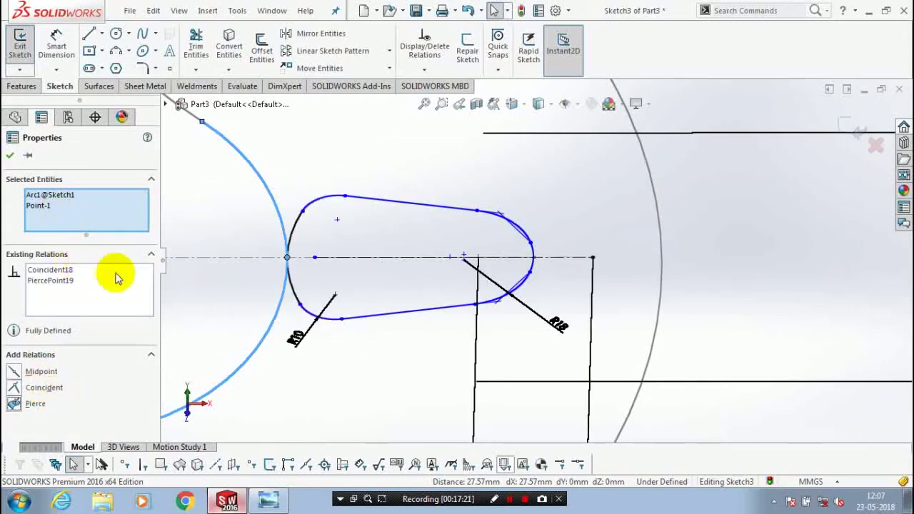
scroll(231, 279, "up", 2)
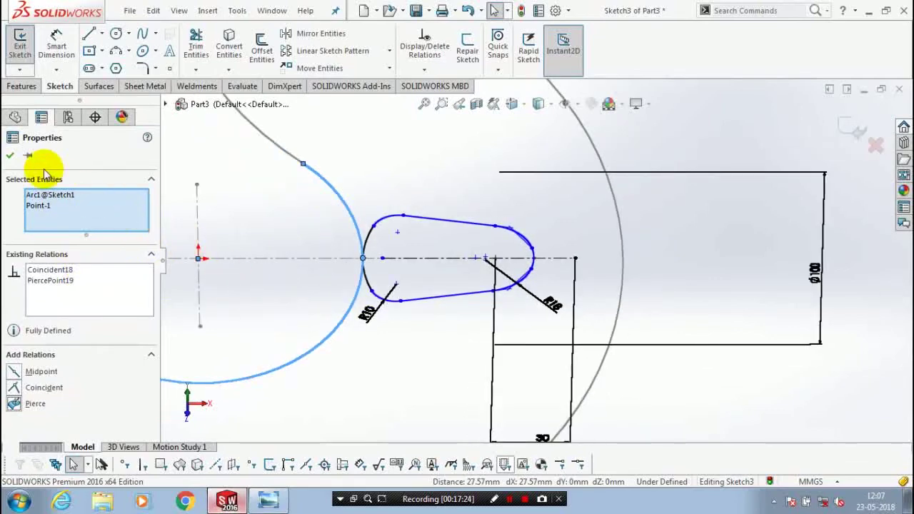
left_click(10, 155)
middle_click_drag(306, 167, 526, 276)
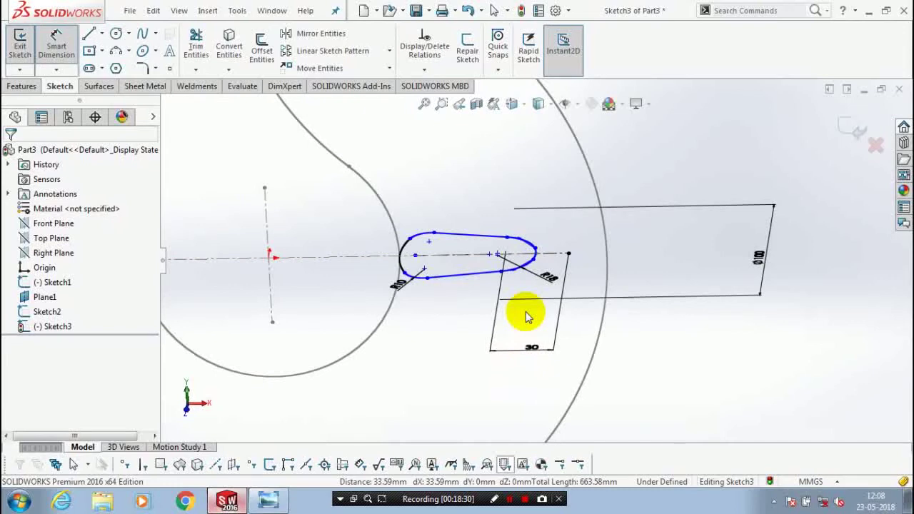
- Add a Coincident relation between the profile's right end point and outer arc Arc7@Sketch1
key("Escape")
mouse_move(526, 317)
middle_mouse_down()
mouse_move(491, 389)
mouse_move(514, 296)
middle_mouse_up()
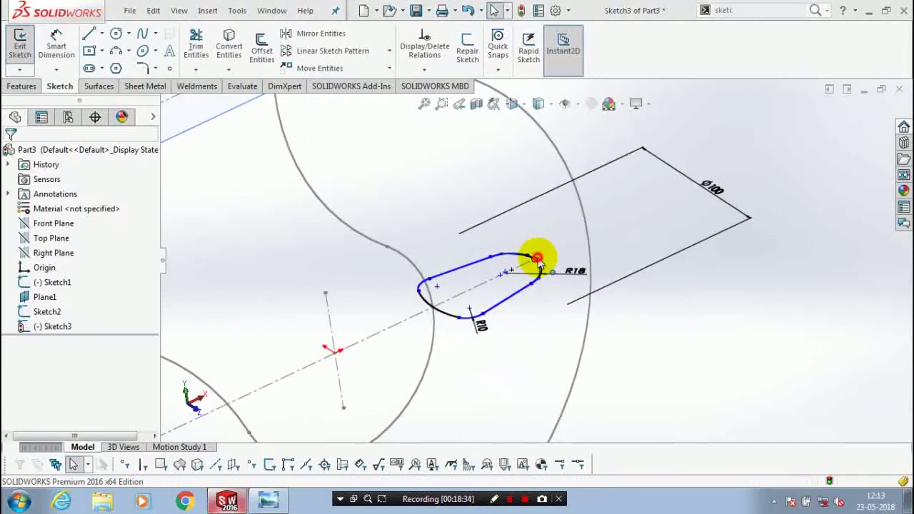
left_click(581, 250)
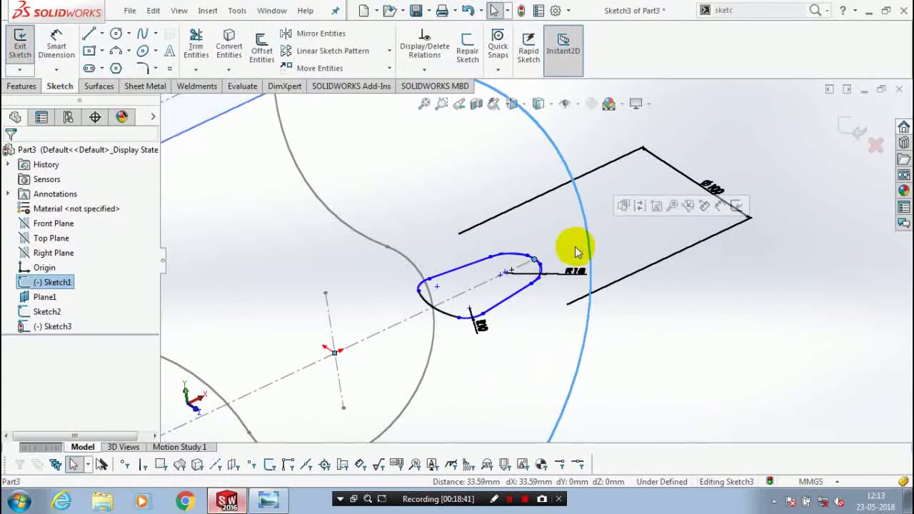
left_click(532, 258)
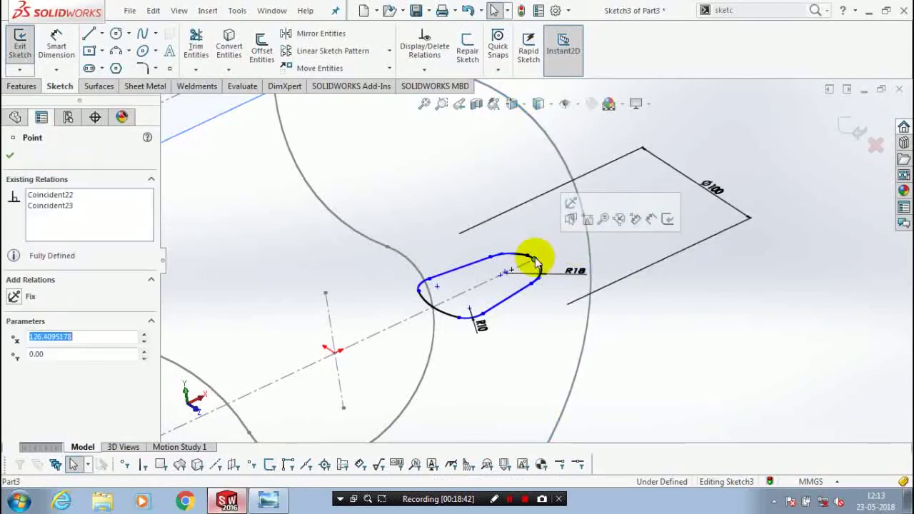
left_click(591, 253, "ctrl")
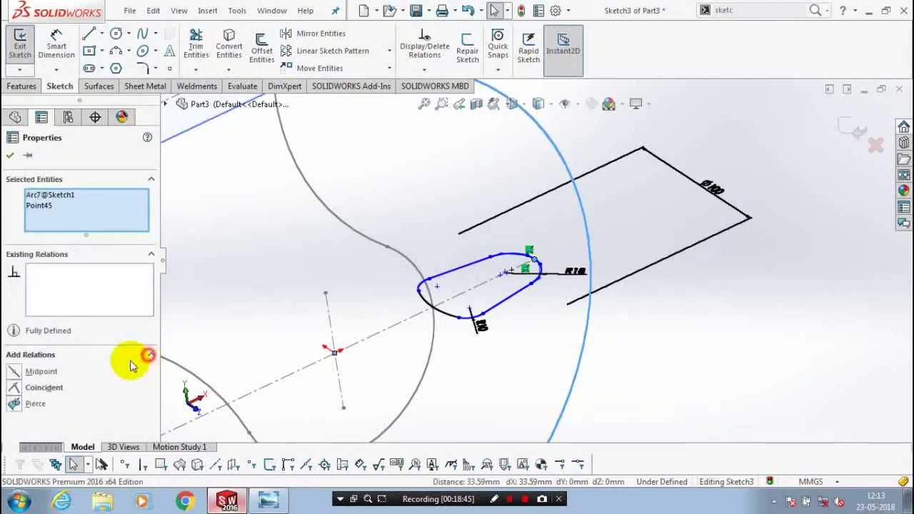
left_click(64, 392)
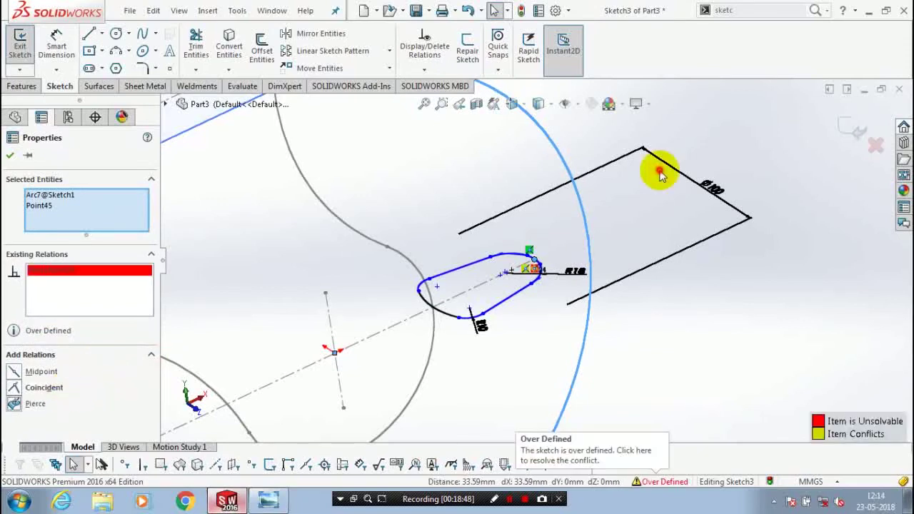
key("Escape")
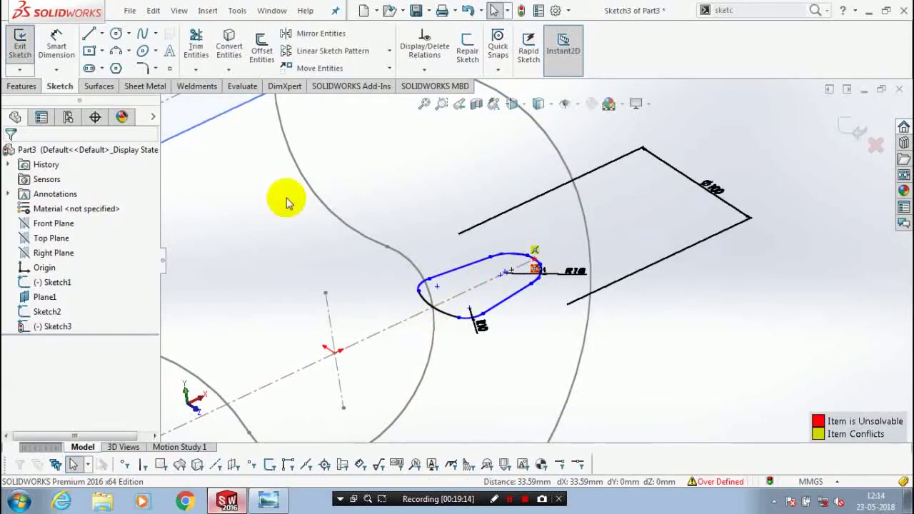
- Diagnose the over-defined Sketch3 in SketchXpert and accept solution 2 of 2
left_click(236, 10)
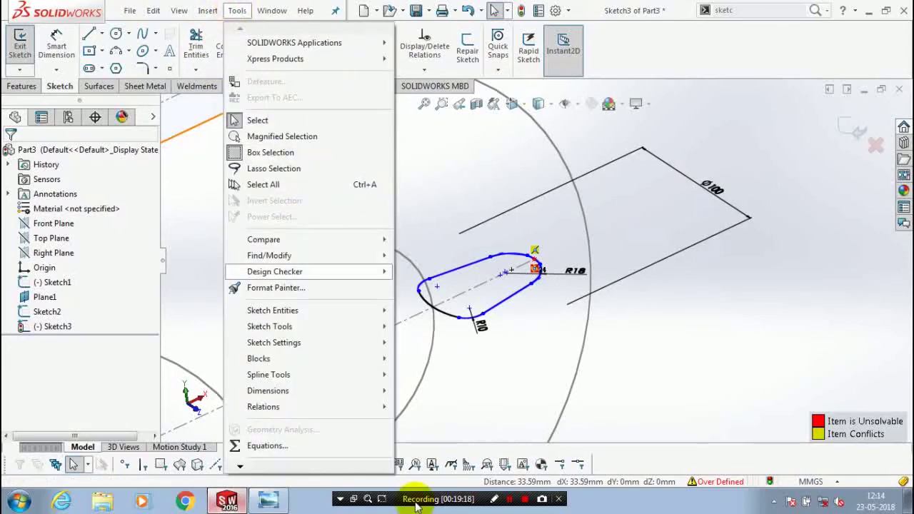
mouse_move(270, 326)
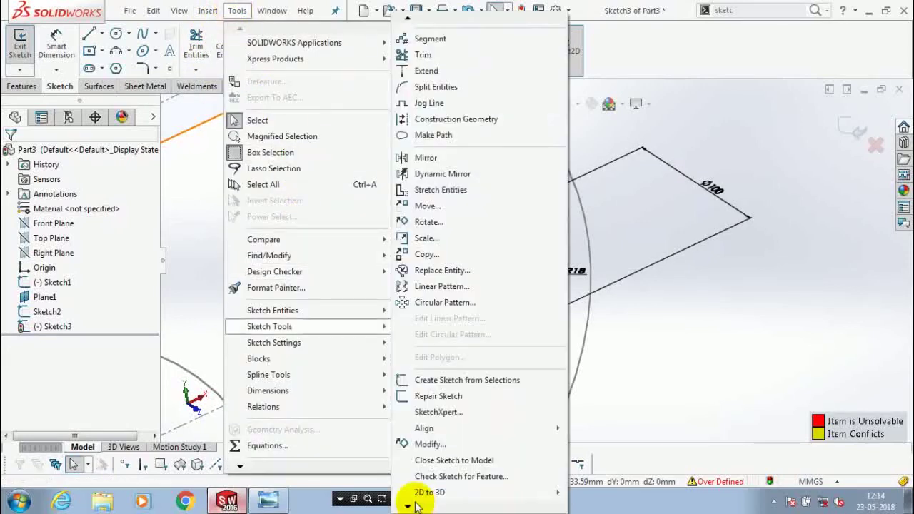
left_click(433, 413)
left_click(77, 220)
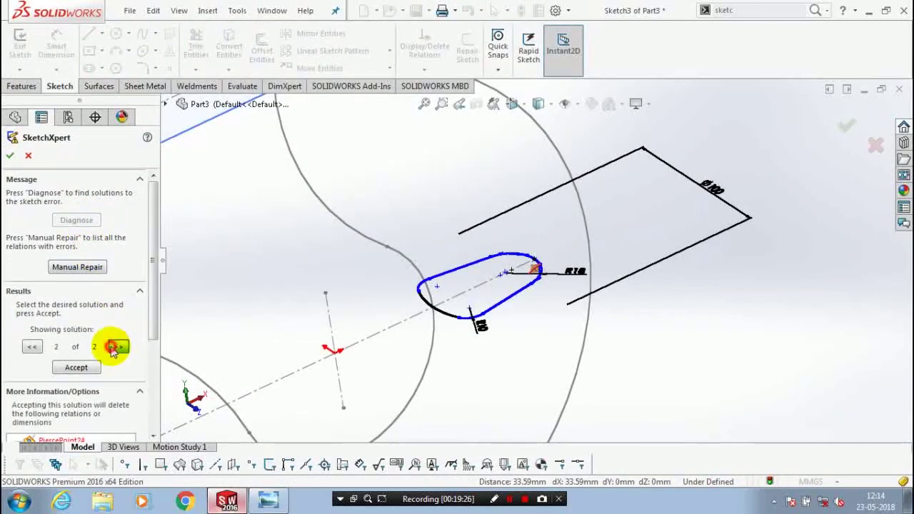
left_click(117, 347)
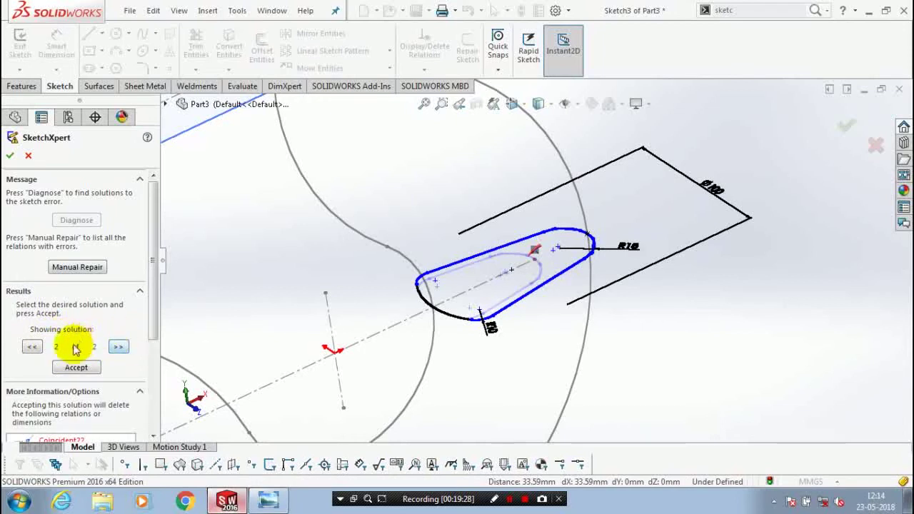
left_click(79, 369)
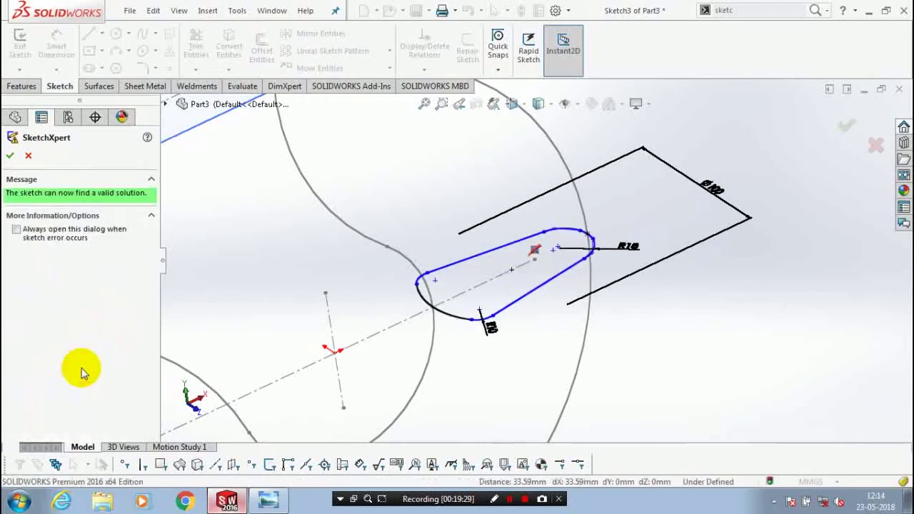
left_click(12, 157)
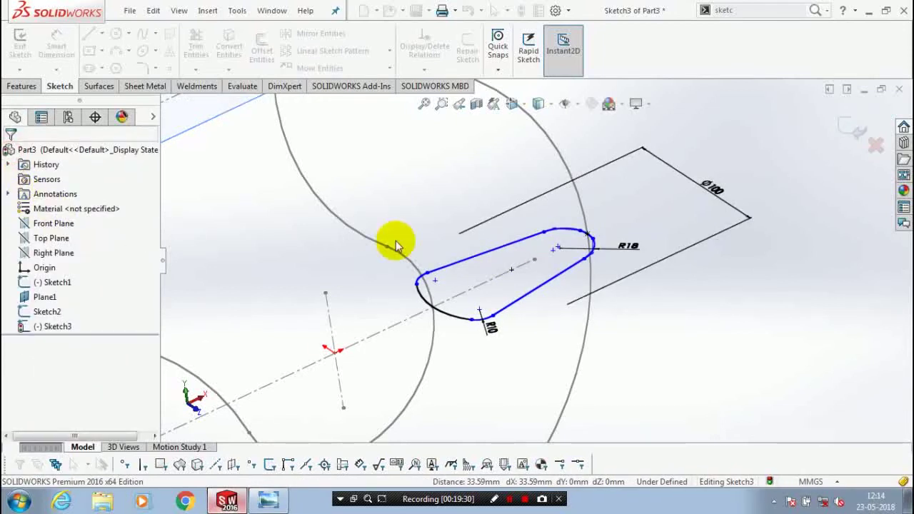
- Exit Sketch3 and start a new Plane from Reference Geometry on the Features tab
left_click(847, 137)
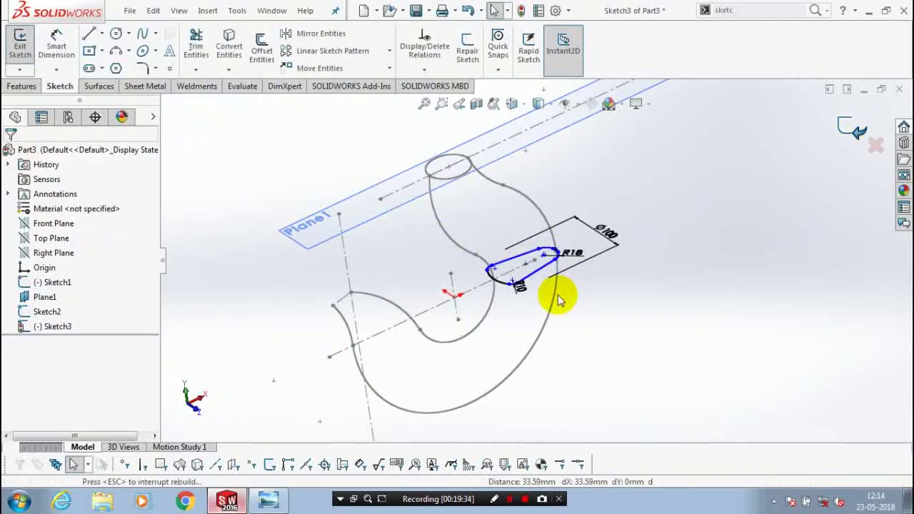
scroll(335, 264, "down", 3)
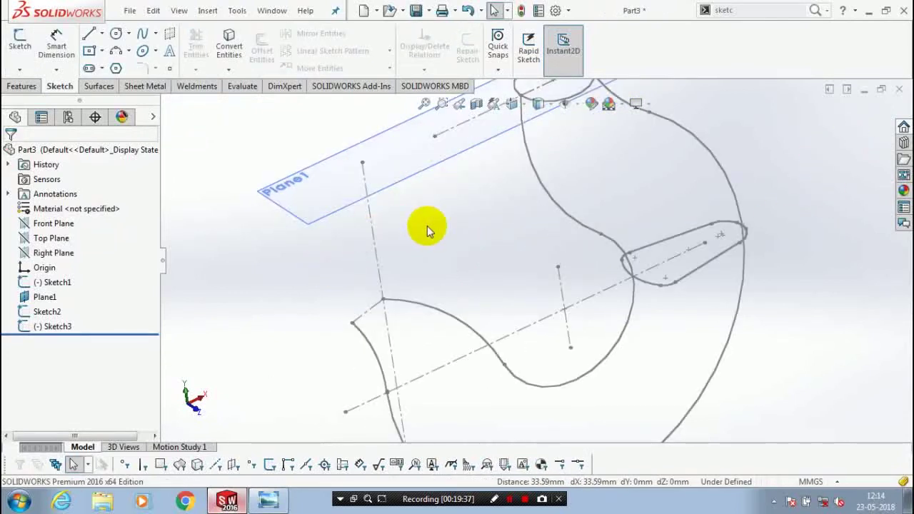
left_click(500, 129)
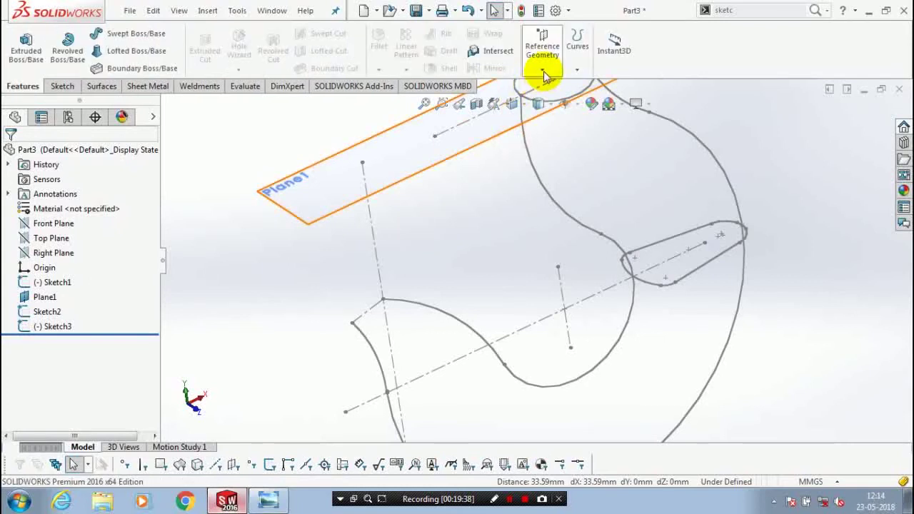
left_click(543, 71)
left_click(564, 84)
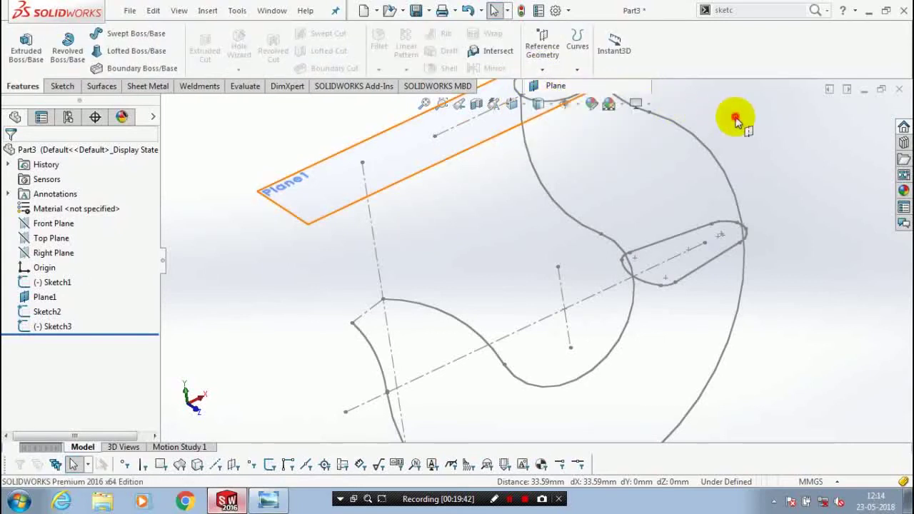
left_click(671, 104)
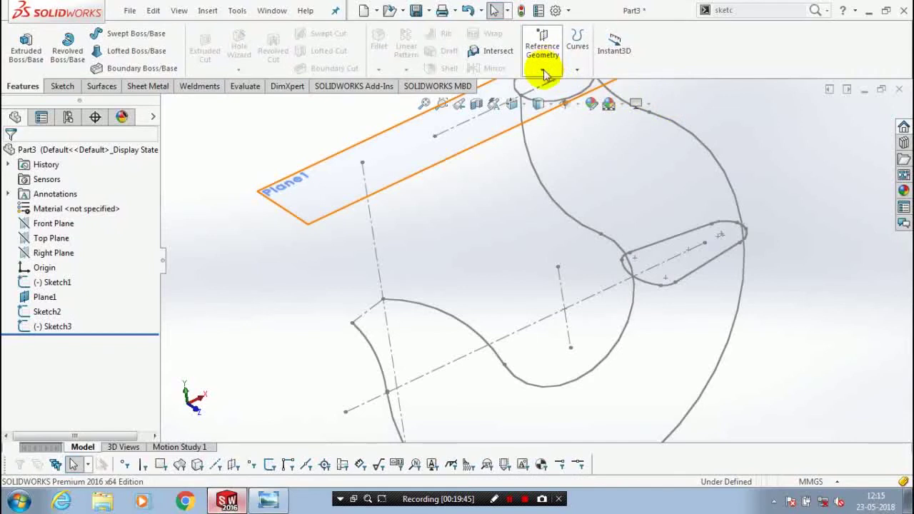
left_click(543, 70)
left_click(552, 85)
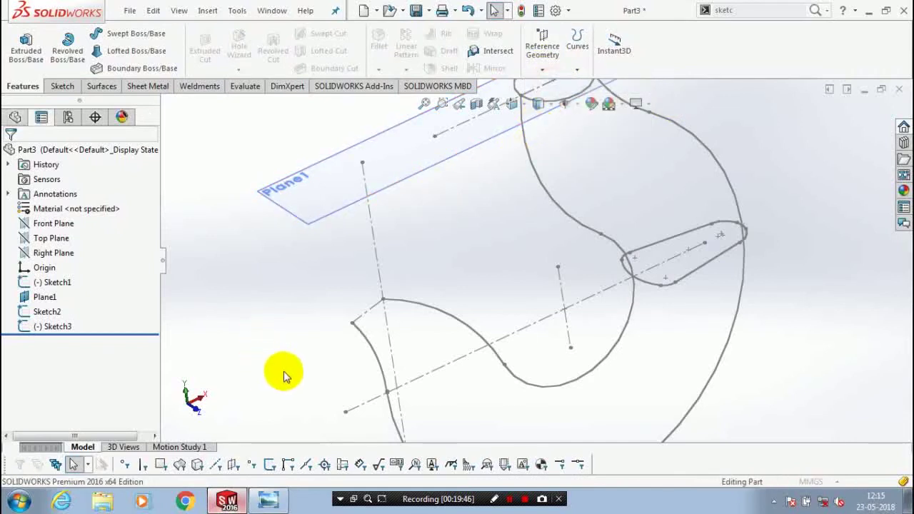
- Create Plane2 referencing Sketch1's short end line Line6 and the Front Plane
left_click(372, 309)
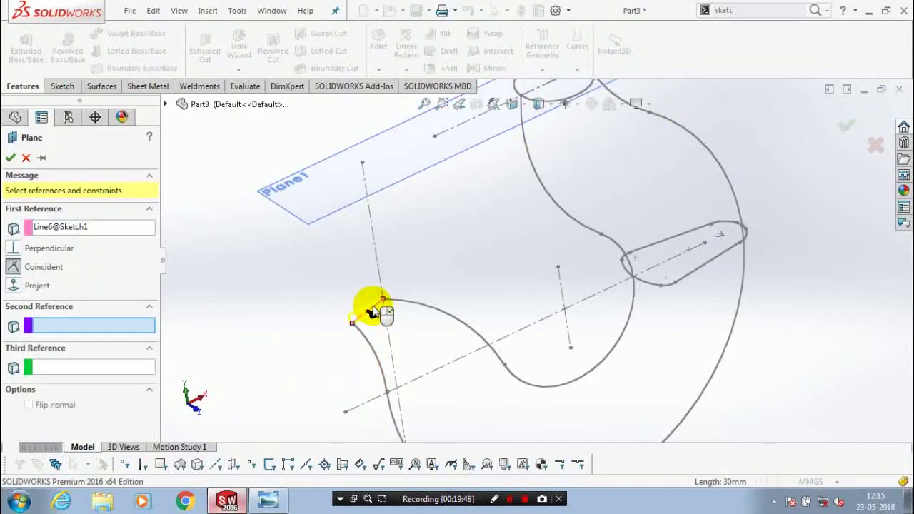
left_click(167, 106)
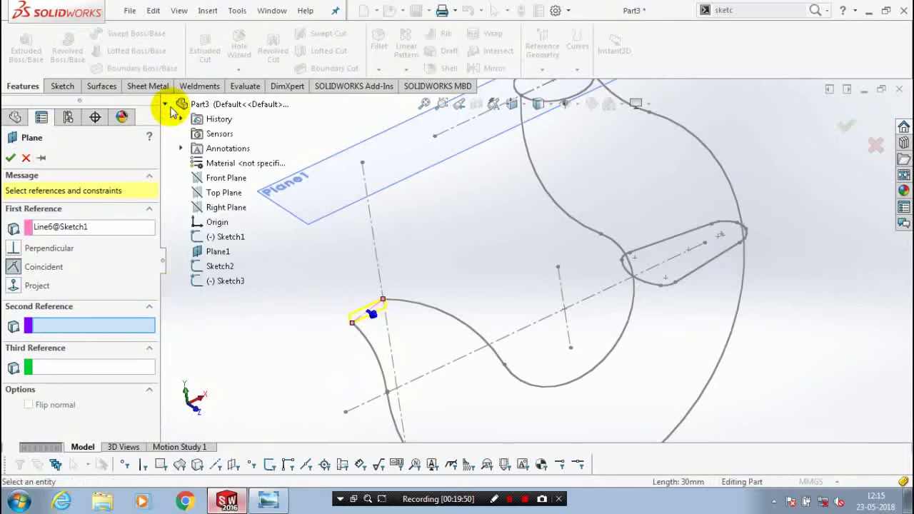
left_click(283, 240)
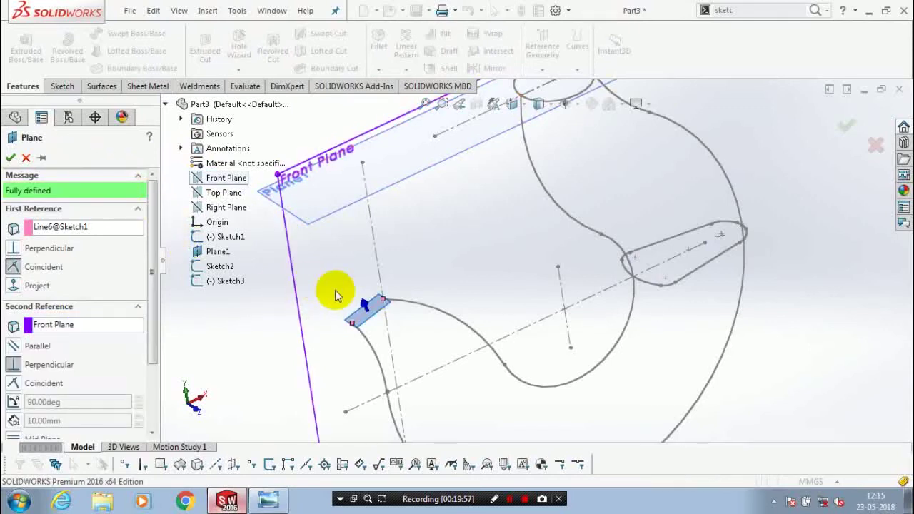
key("Return")
left_click(427, 309)
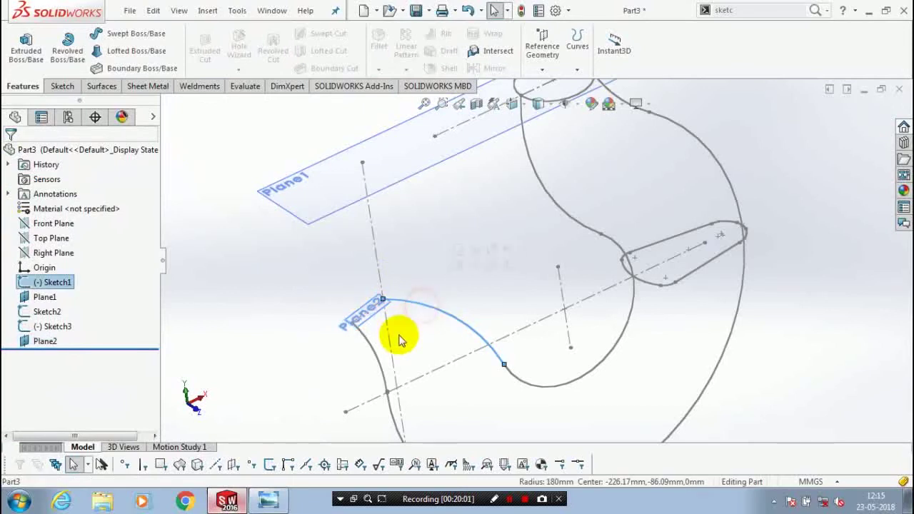
left_click(428, 270)
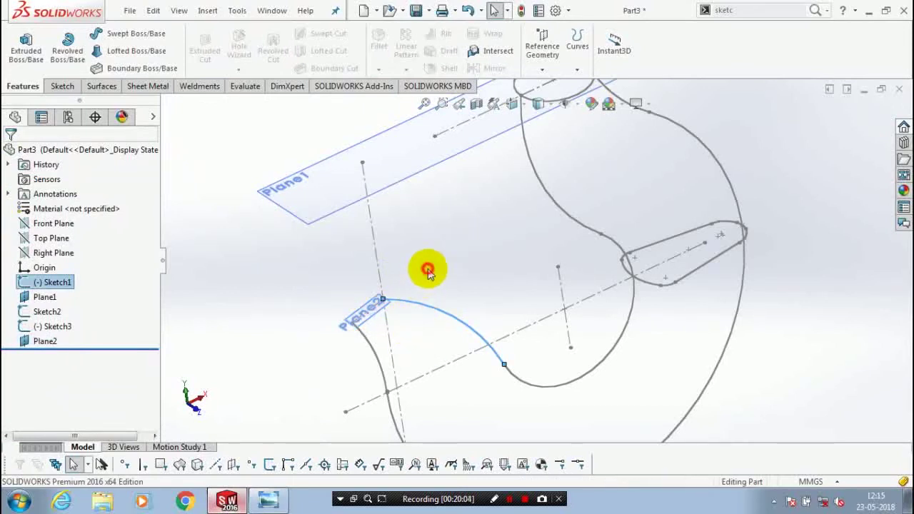
left_click(62, 86)
- Draw a circle on Plane2 tied to the path endpoint, then undo that attempt
left_click(116, 33)
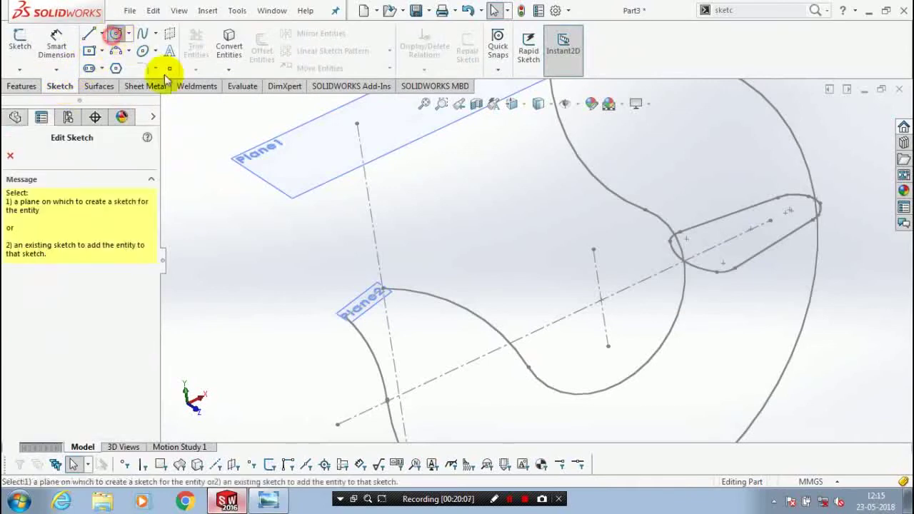
scroll(414, 332, "down", 5)
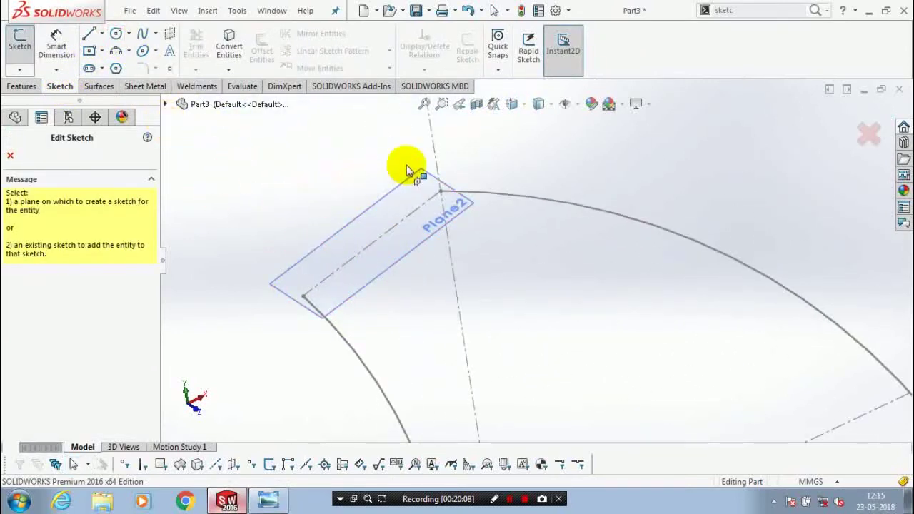
left_click(388, 176)
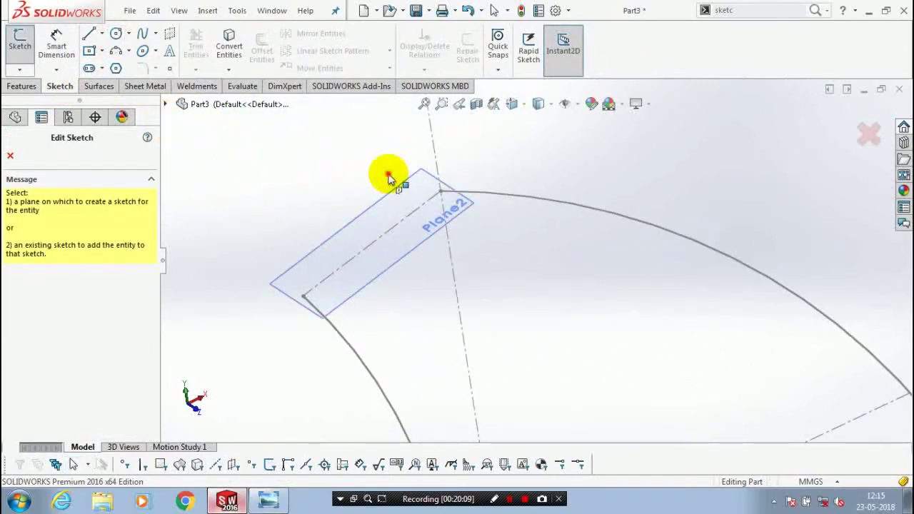
left_click(385, 238)
left_click(361, 262)
left_click(10, 155)
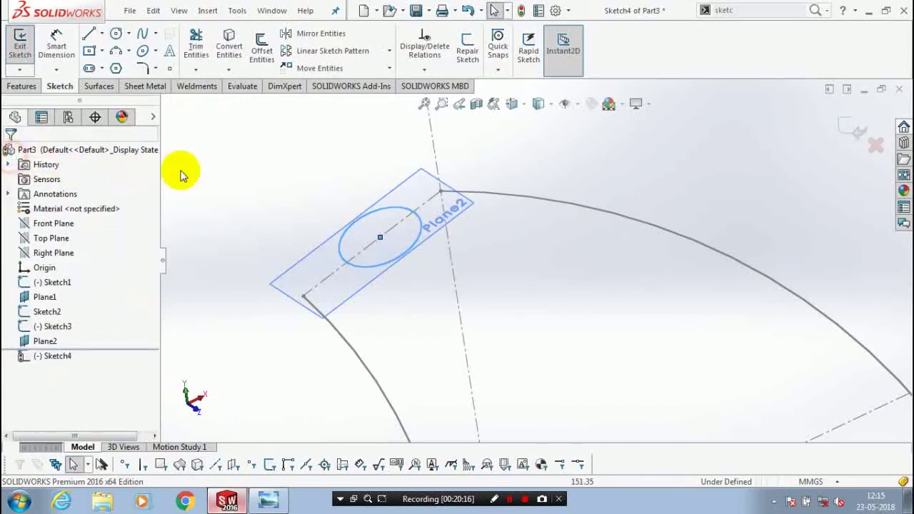
left_click(421, 223)
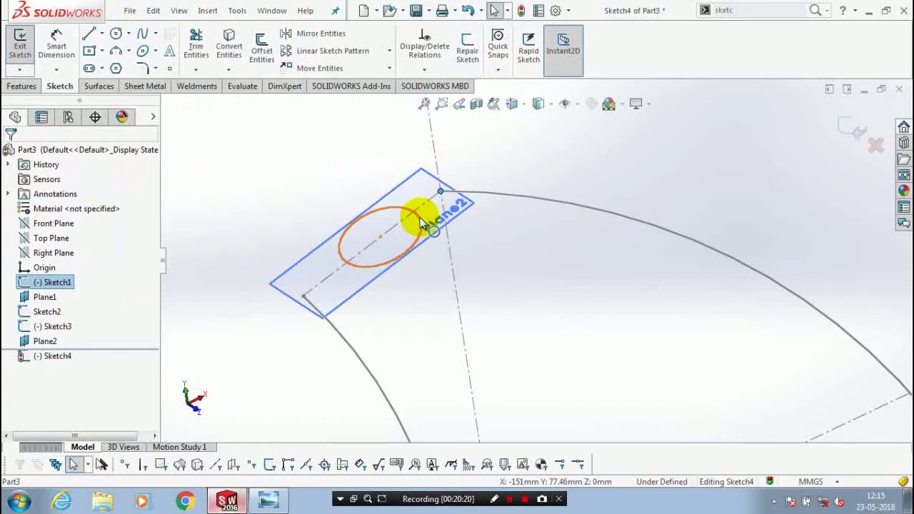
left_click(421, 223, "ctrl")
left_click(50, 387)
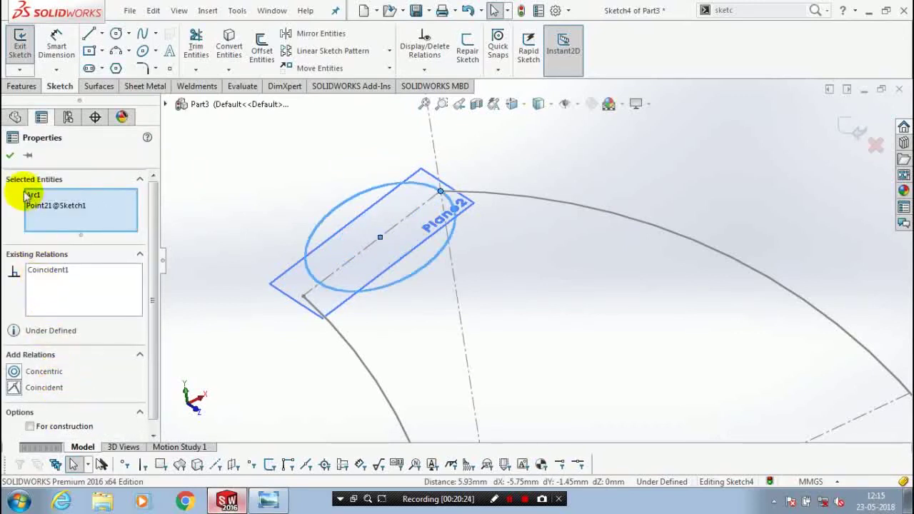
left_click(270, 251)
left_click(326, 284)
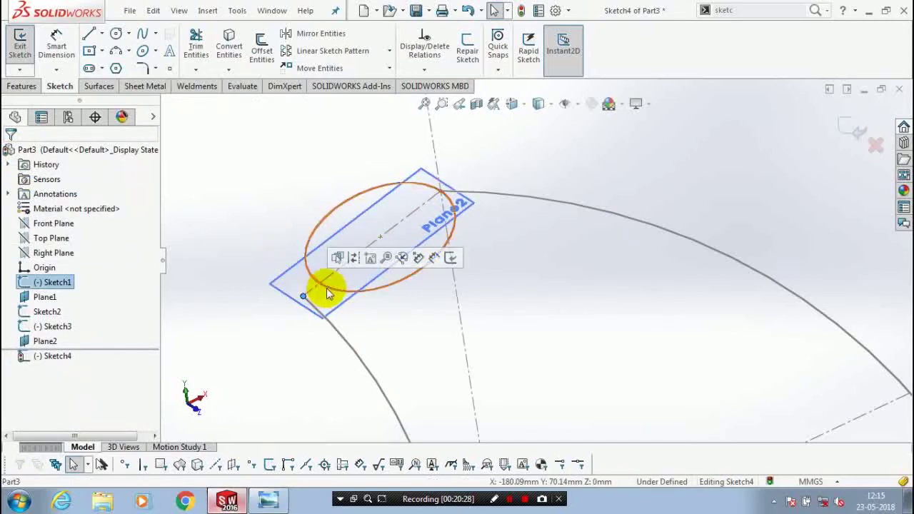
key("ctrl+z")
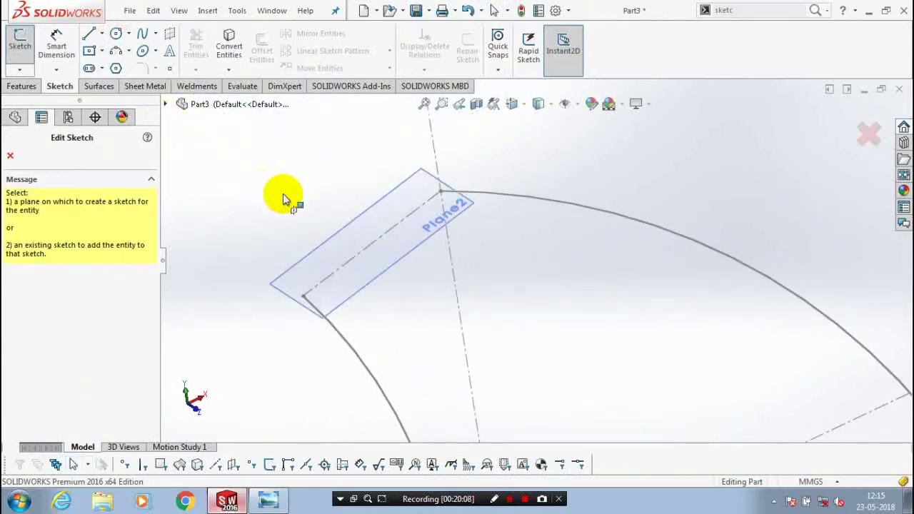
- Redraw the circle on Plane2 and make it coincident with the hook path's endpoint
left_click(387, 177)
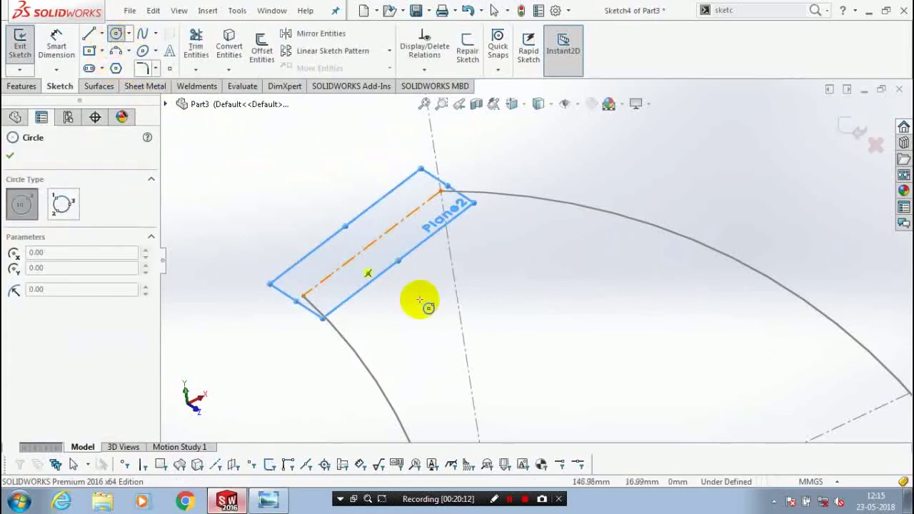
left_click(380, 237)
left_click(373, 263)
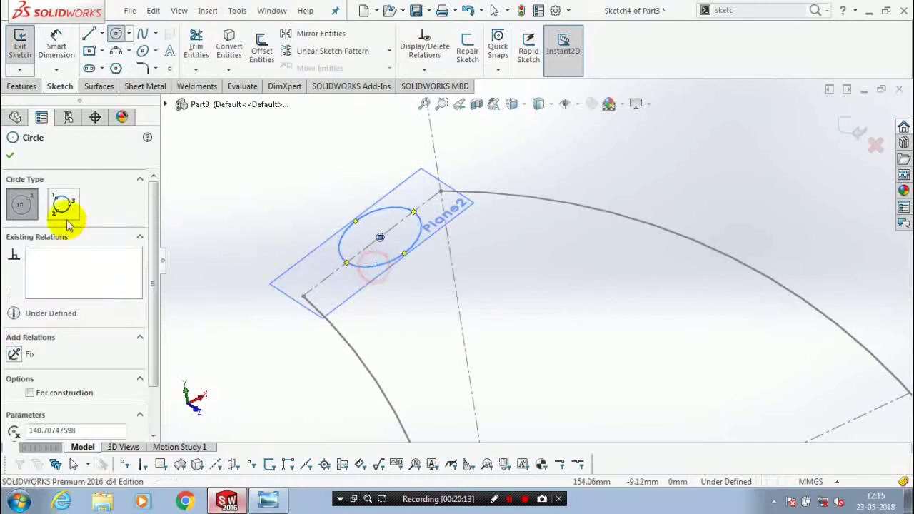
left_click(10, 159)
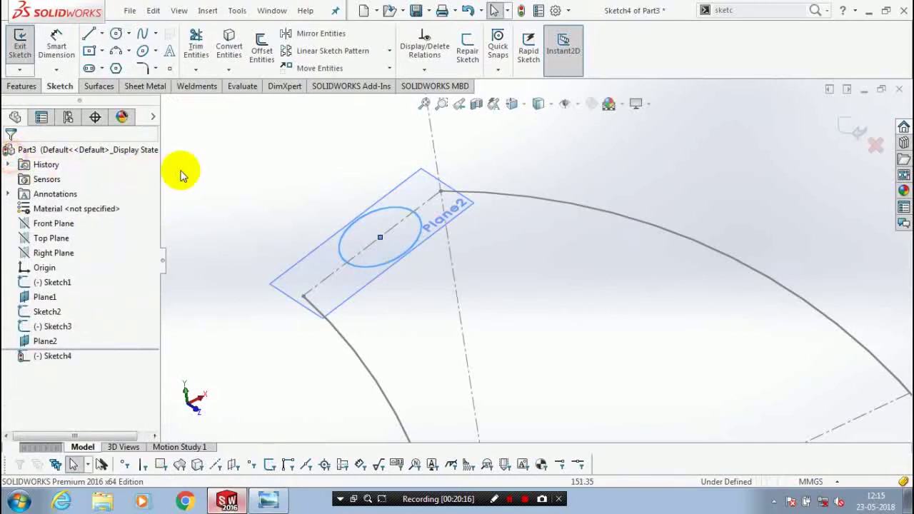
left_click(440, 191)
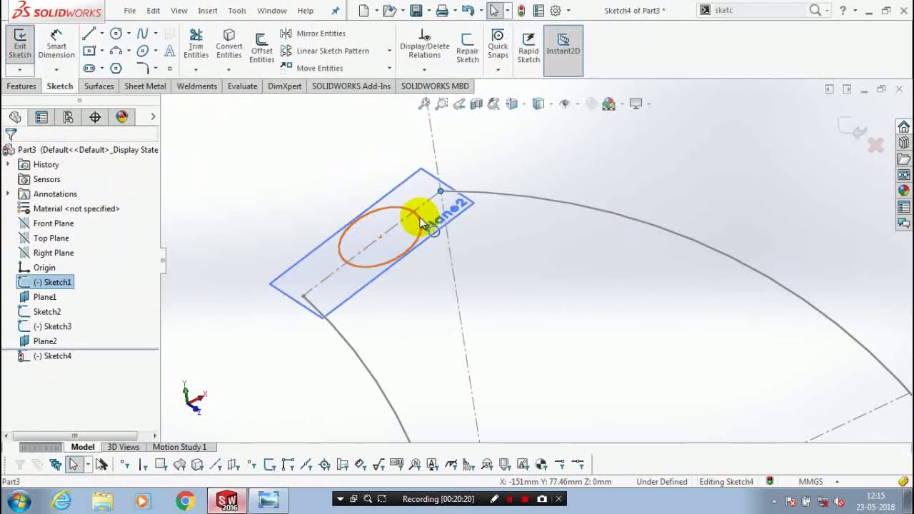
left_click(421, 223, "ctrl")
left_click(44, 387)
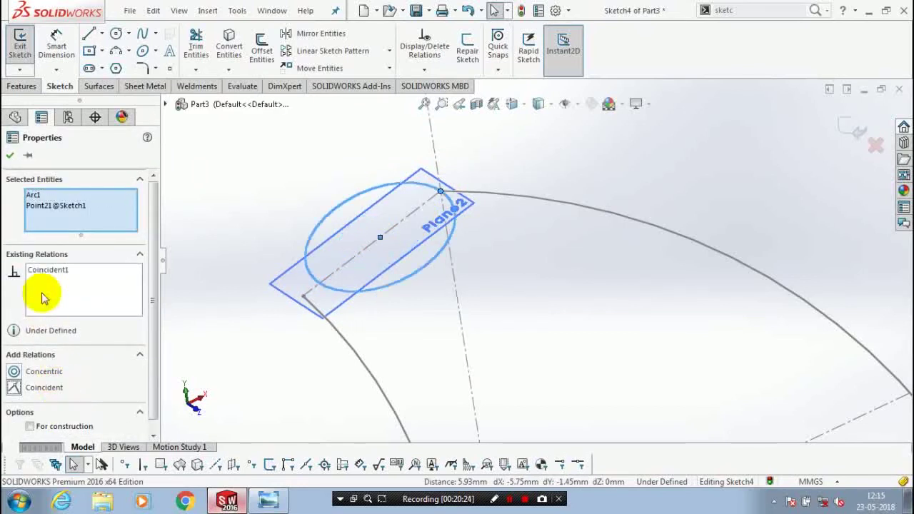
left_click(10, 155)
- Add another Coincident between circle and path endpoint, fully defining Sketch4
left_click(303, 297)
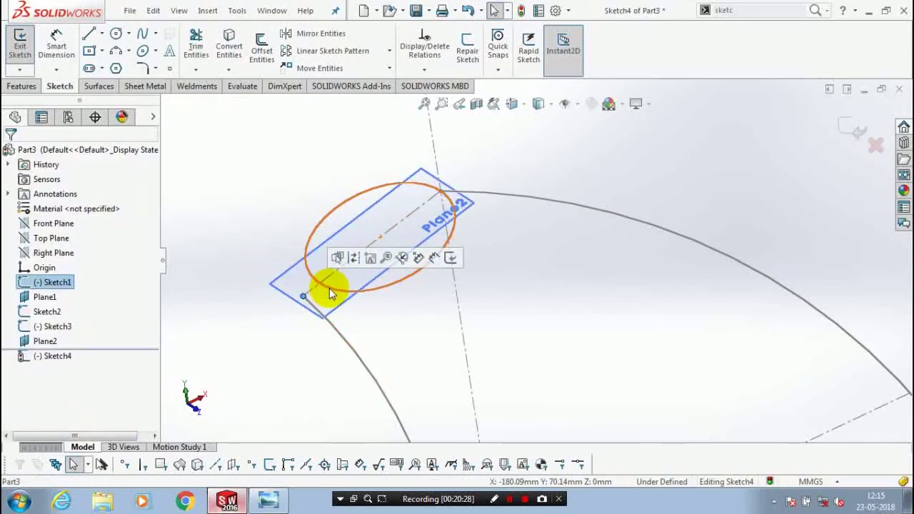
left_click(329, 287, "ctrl")
left_click(44, 388)
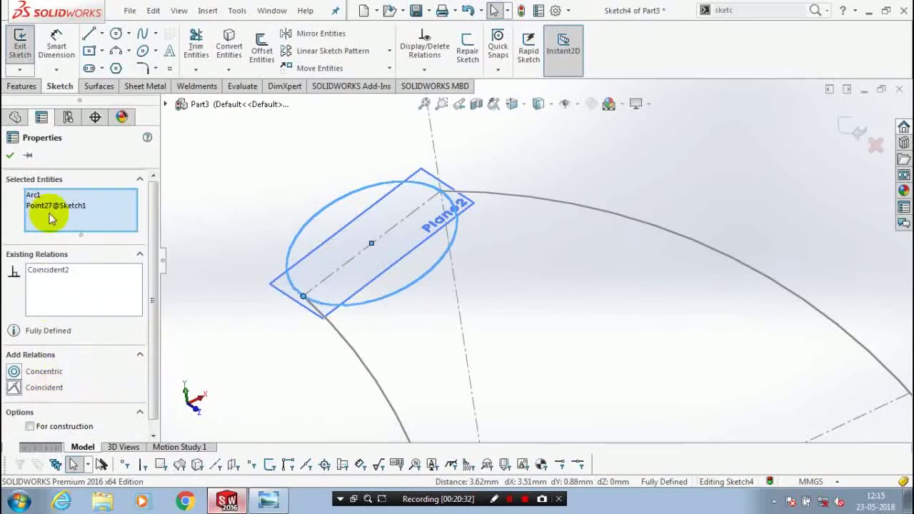
left_click(213, 187)
key("f")
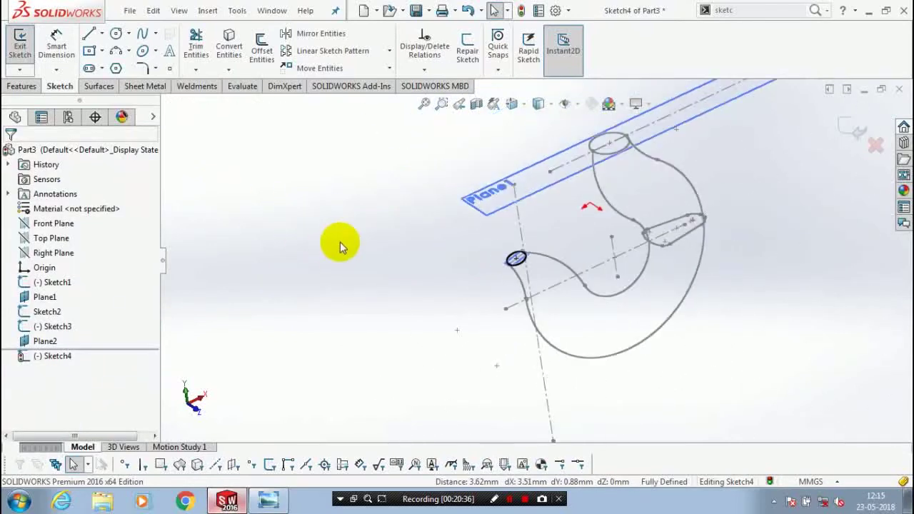
middle_click_drag(340, 241, 393, 259)
middle_click_drag(645, 219, 520, 265)
scroll(520, 236, "down", 3)
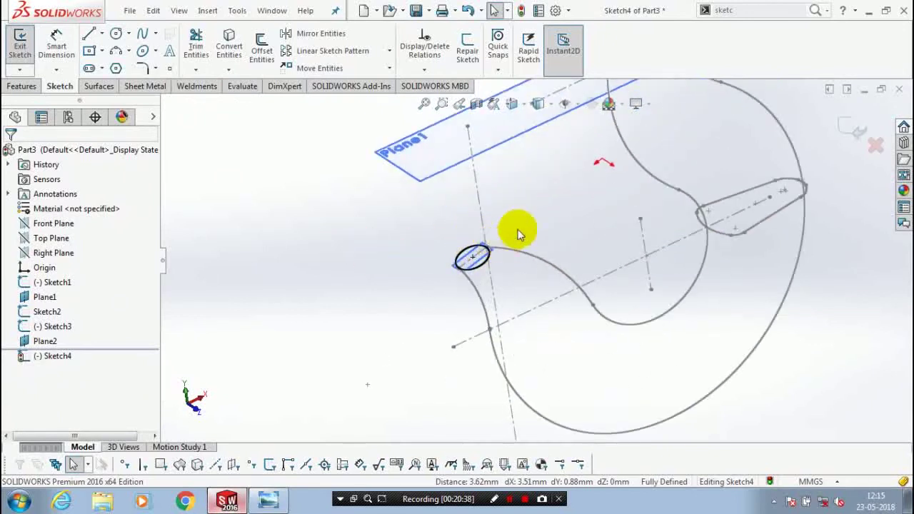
scroll(696, 246, "up", 3)
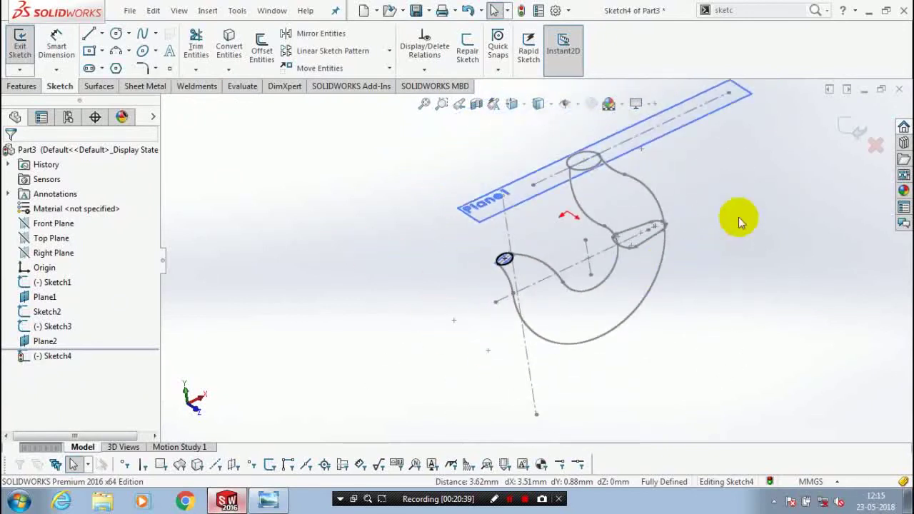
left_click(856, 133)
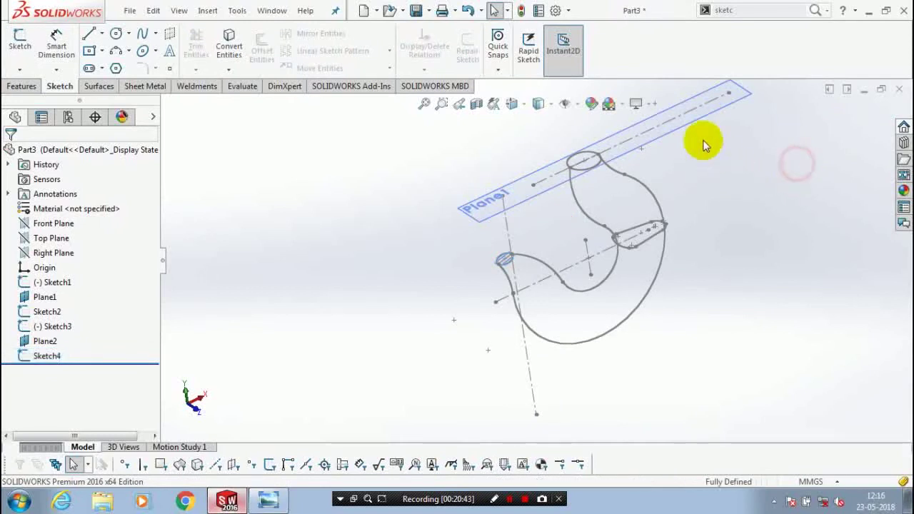
right_click(689, 124)
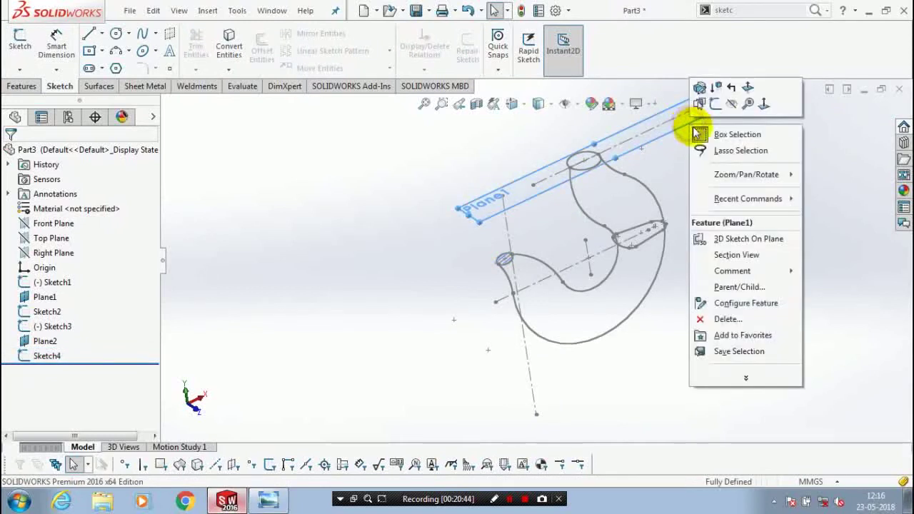
left_click(732, 104)
key("f")
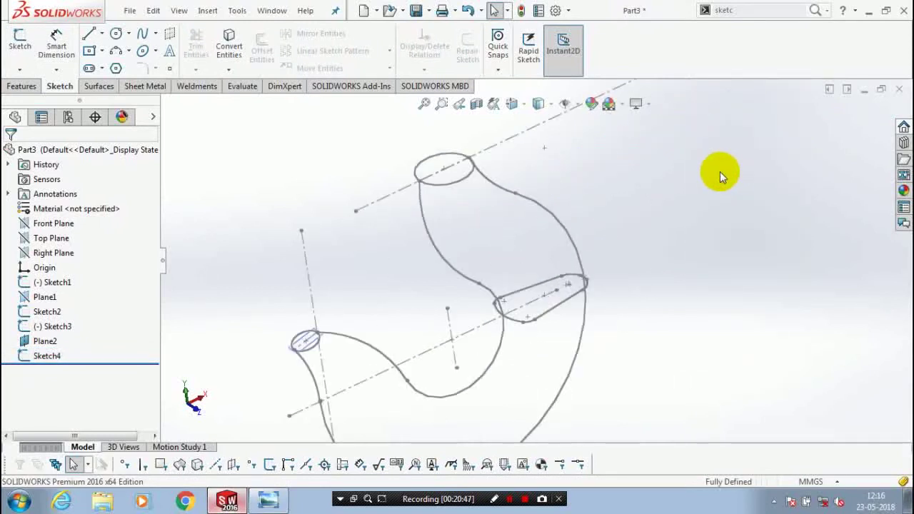
scroll(556, 248, "up", 2)
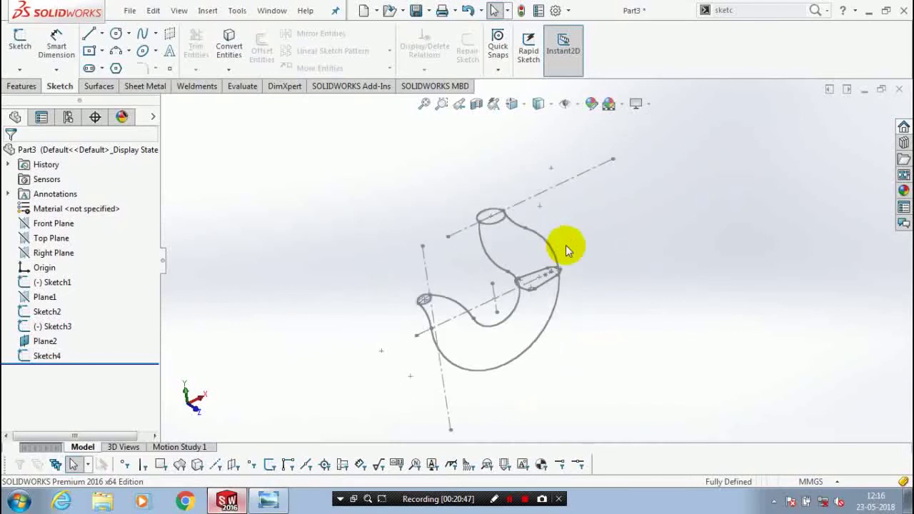
mouse_move(608, 195)
middle_mouse_down()
mouse_move(585, 280)
mouse_move(513, 263)
mouse_move(371, 255)
middle_mouse_up()
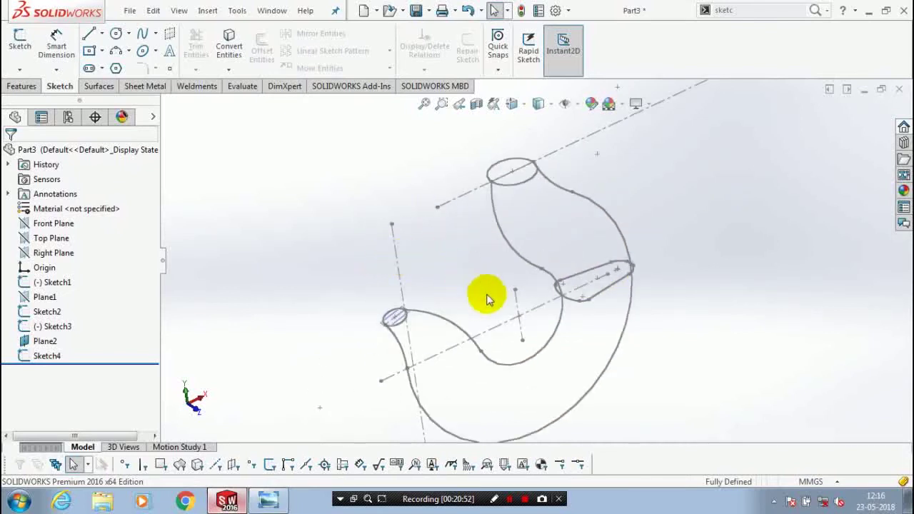
middle_click_drag(485, 296, 588, 347)
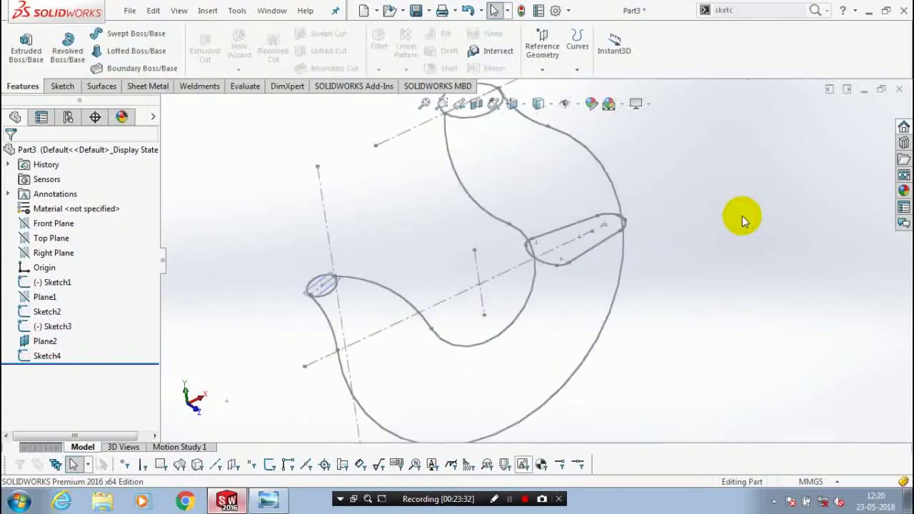
scroll(742, 216, "up", 2)
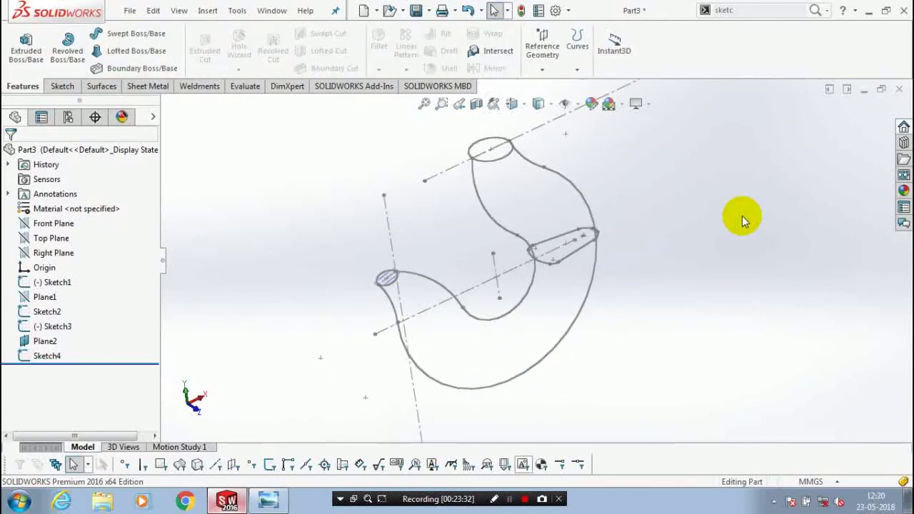
- Start a Boundary Boss/Base with Sketch2, Sketch3 and Sketch4 as Direction 1 profiles
left_click(149, 68)
left_click(116, 213)
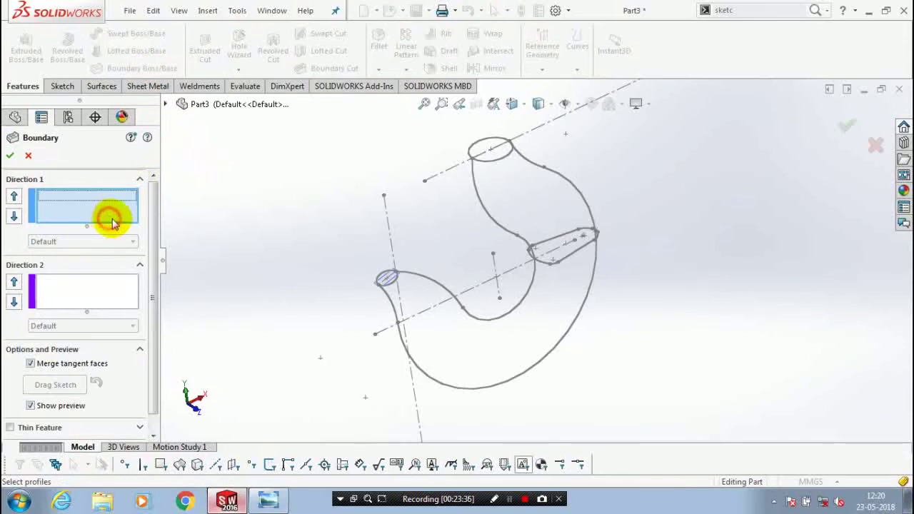
left_click(498, 162)
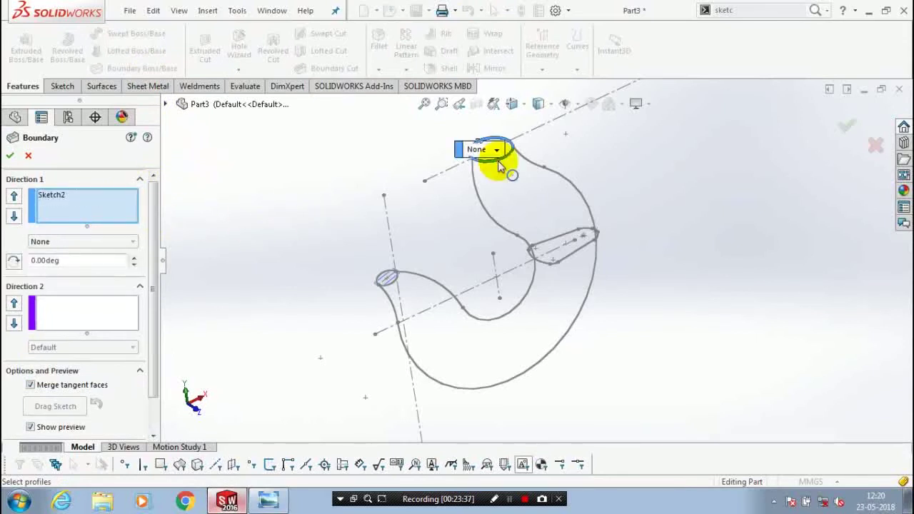
left_click(577, 253)
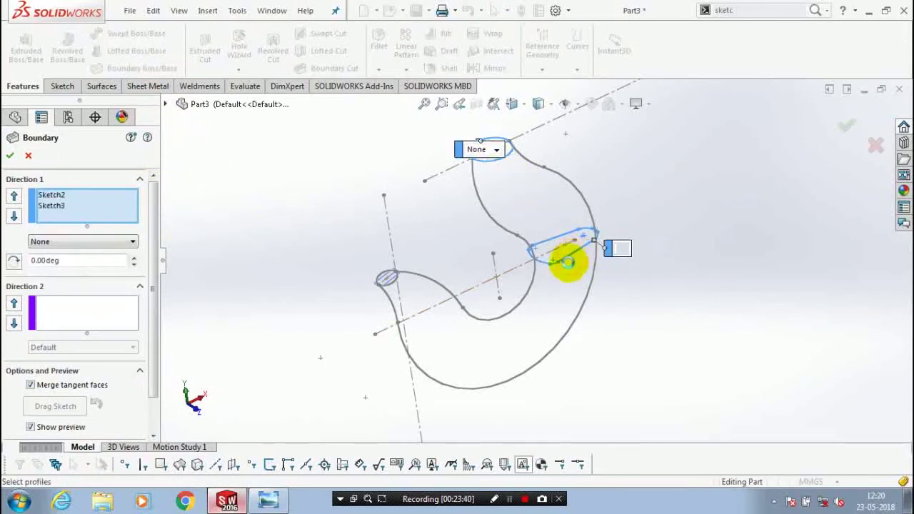
left_click(387, 278)
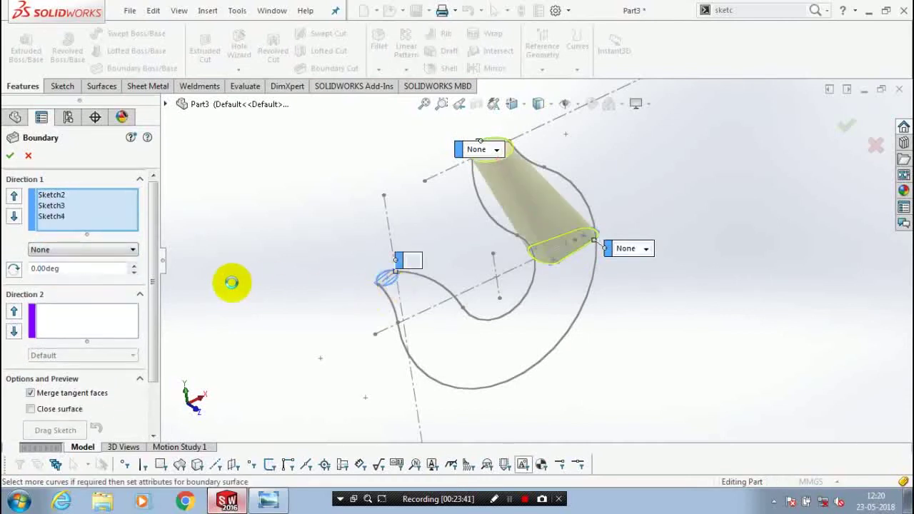
- Add the inner and outer hook curves as Direction 2 open loops and create the boundary solid
left_click(94, 327)
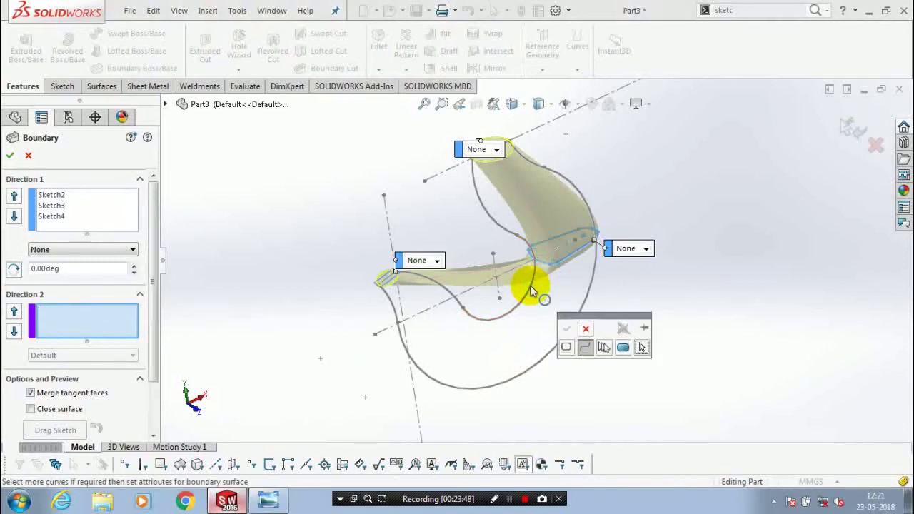
left_click(583, 347)
left_click(490, 321)
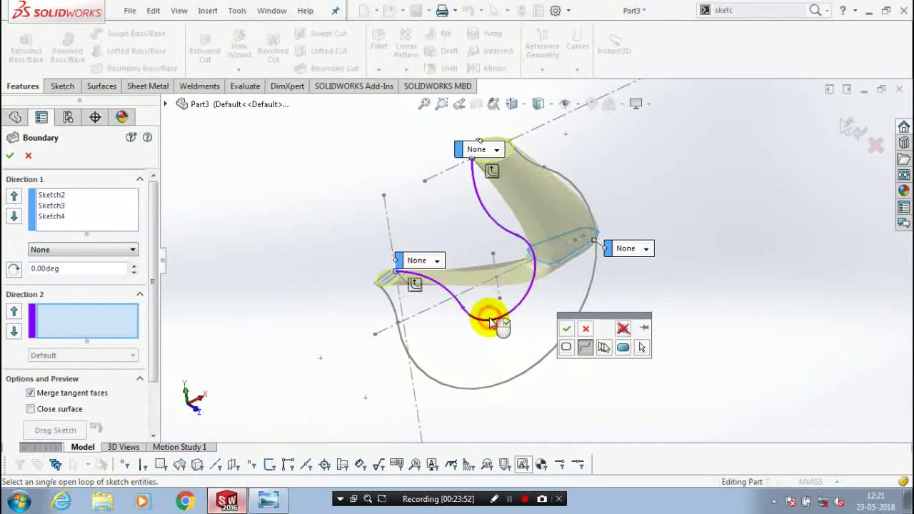
left_click(566, 329)
left_click(547, 353)
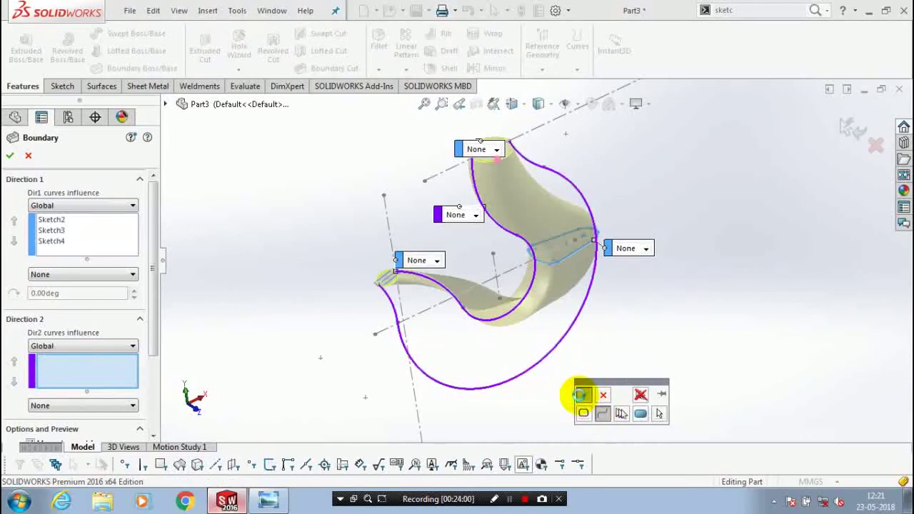
left_click(581, 395)
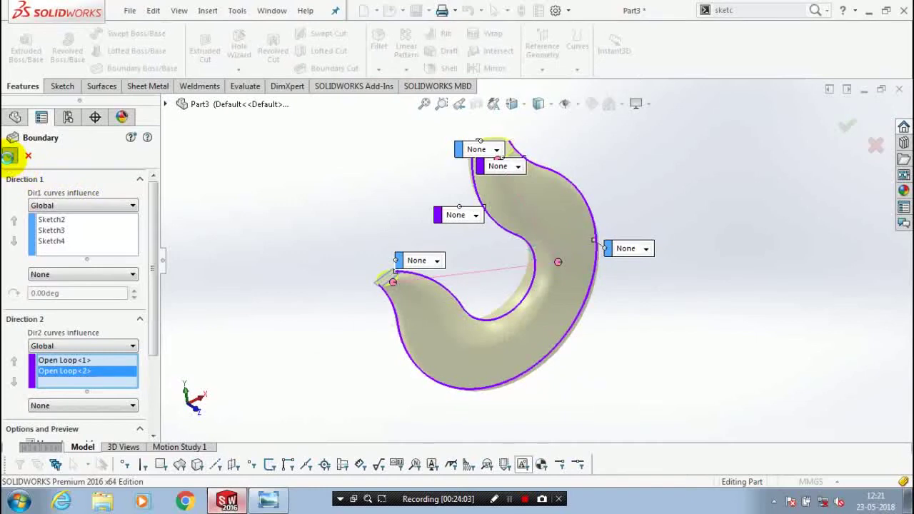
left_click(8, 156)
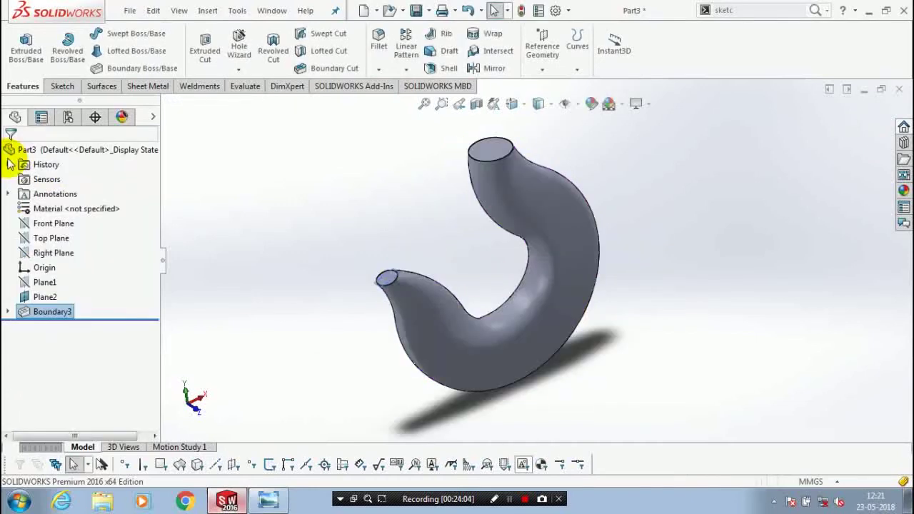
- Fillet the edge at the hook's pointed tip with a 5 mm radius
scroll(372, 215, "up", 2)
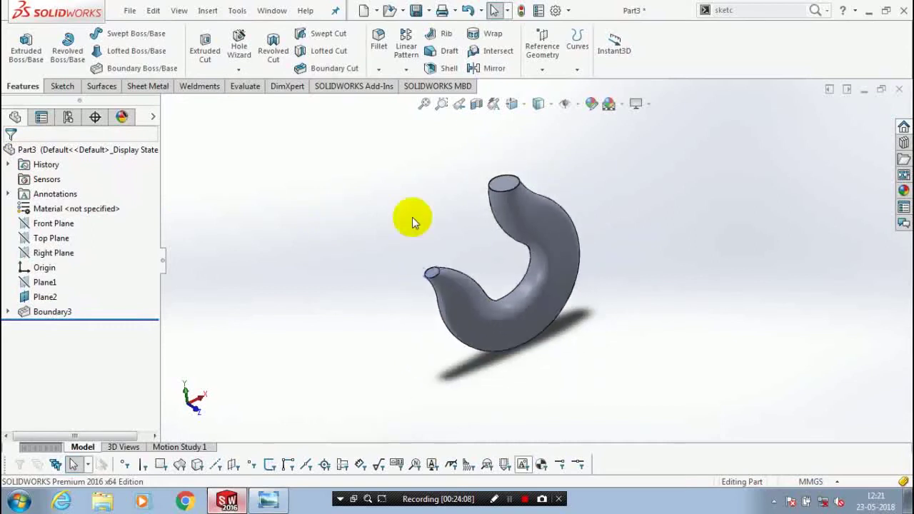
middle_click_drag(412, 217, 587, 179)
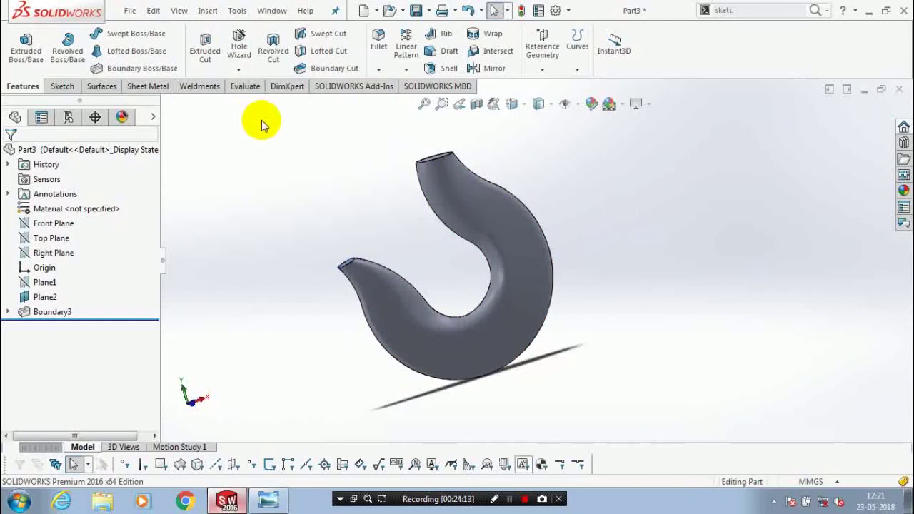
left_click(368, 64)
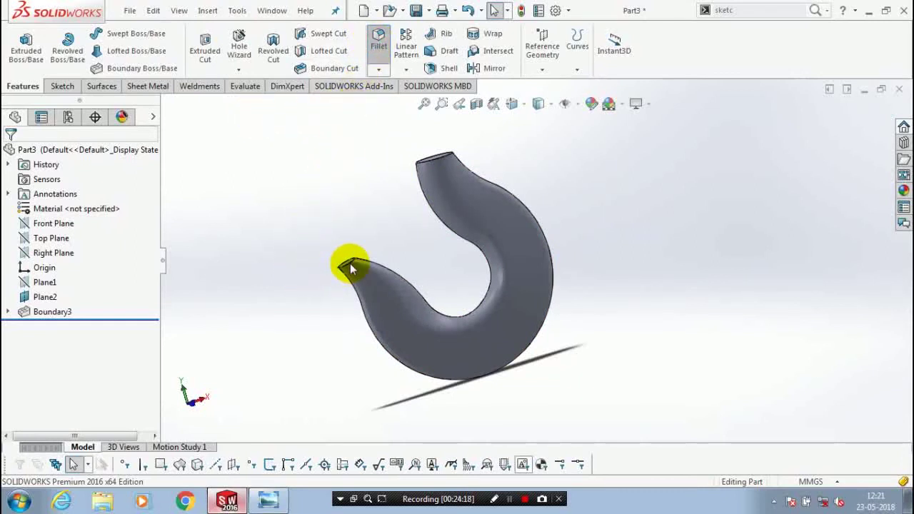
scroll(355, 266, "down", 5)
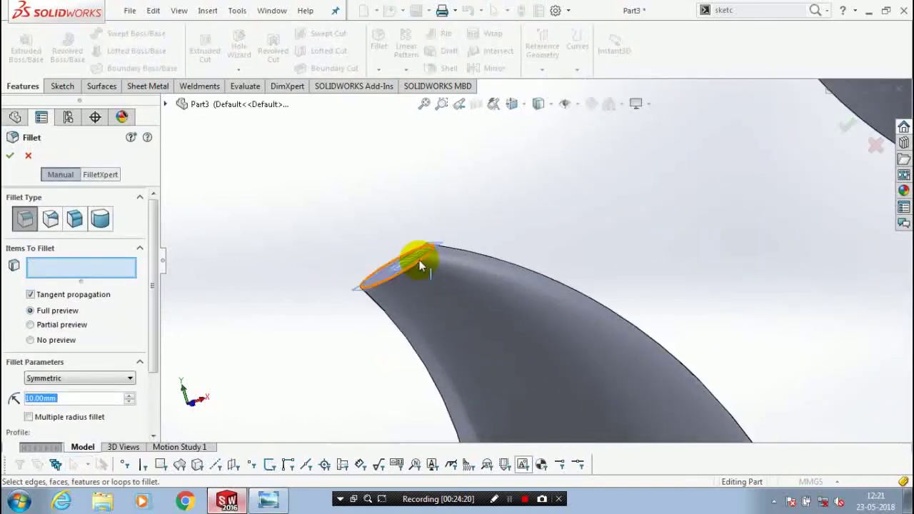
left_click(419, 264)
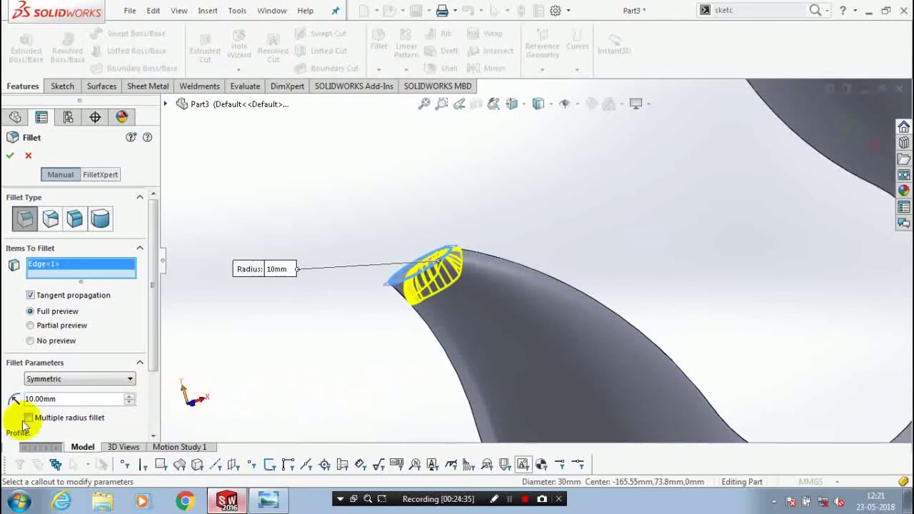
type("5")
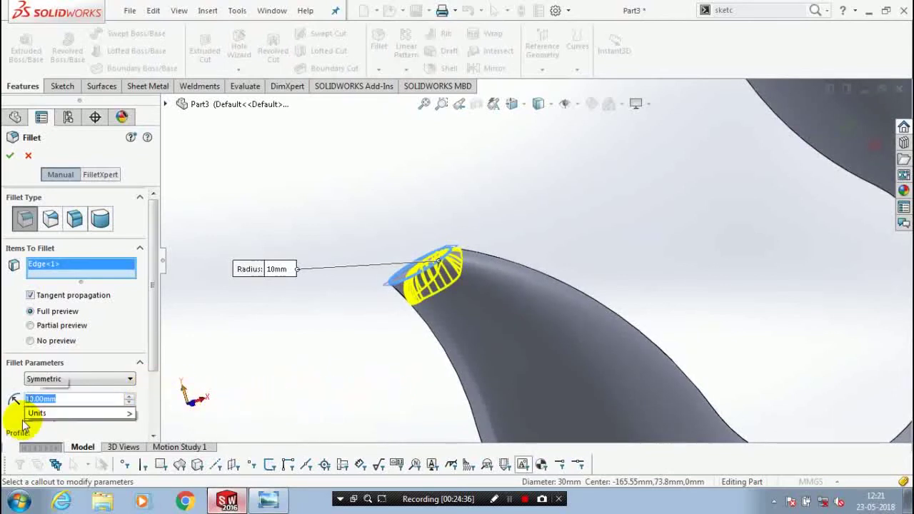
key("Return")
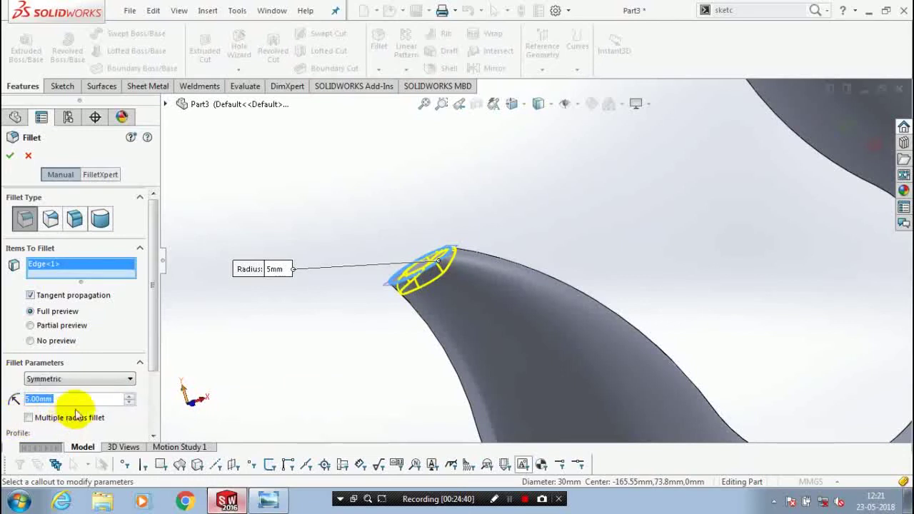
left_click(10, 159)
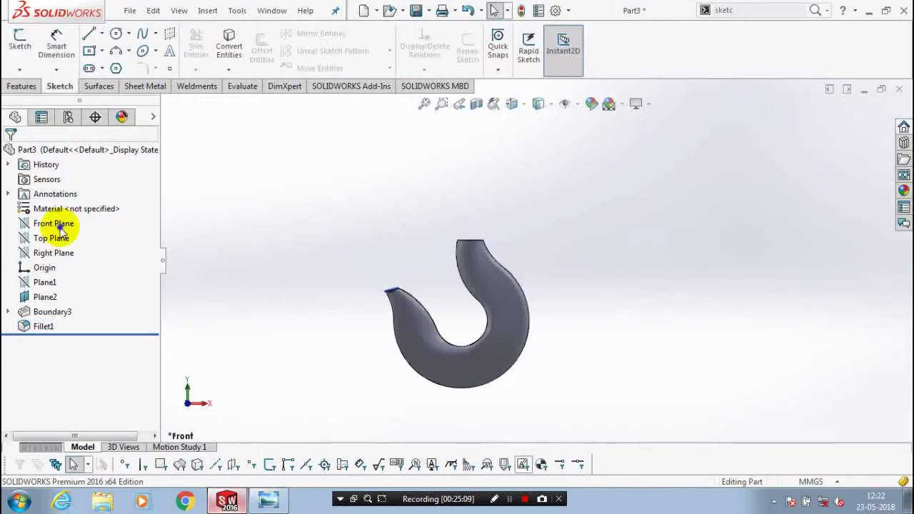
- View the Front Plane face-on and start a new sketch on it
right_click(61, 227)
left_click(119, 208)
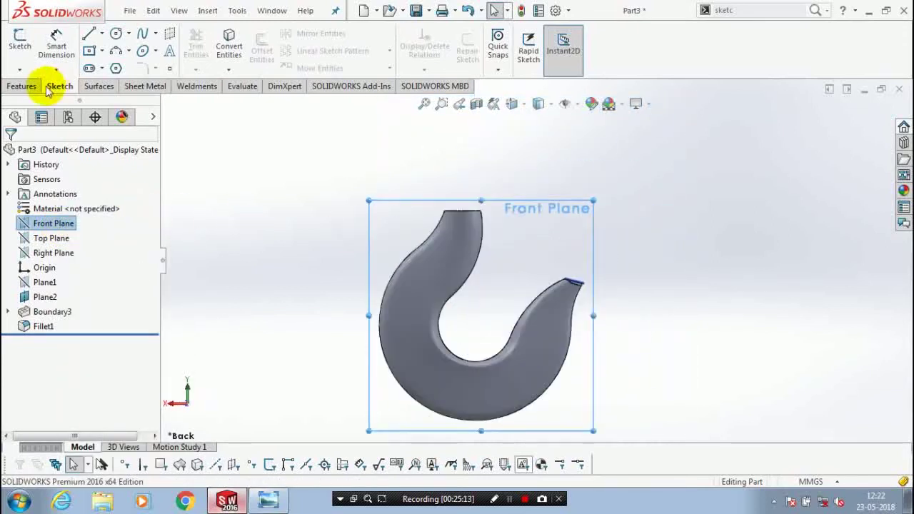
left_click(20, 44)
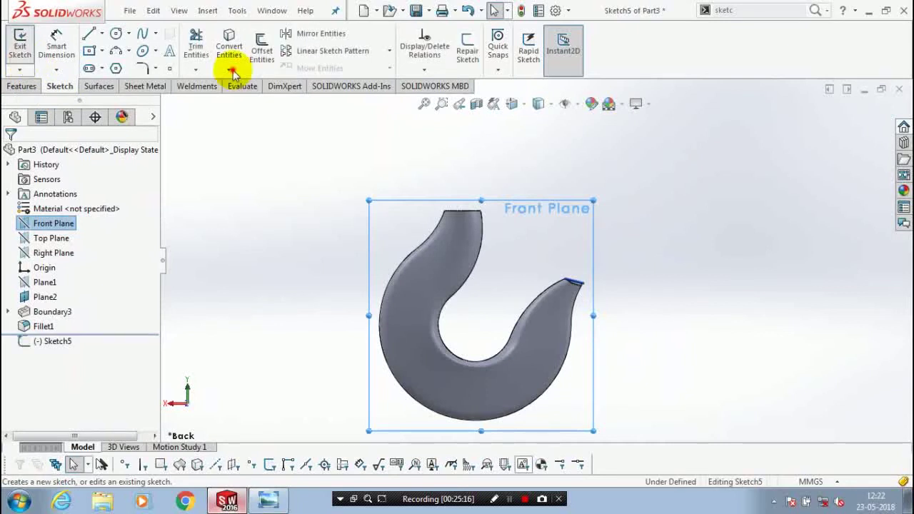
- Convert the hook's top end edge into a sketch line with Convert Entities
left_click(231, 69)
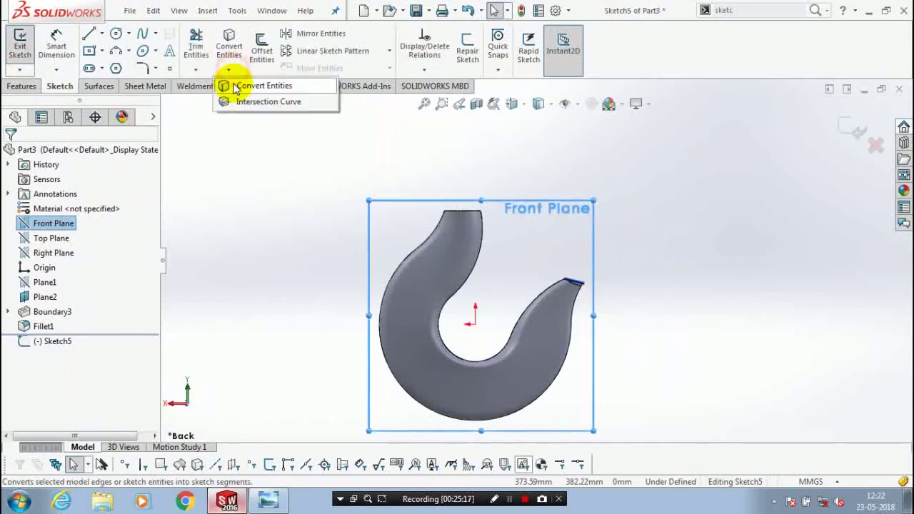
left_click(240, 84)
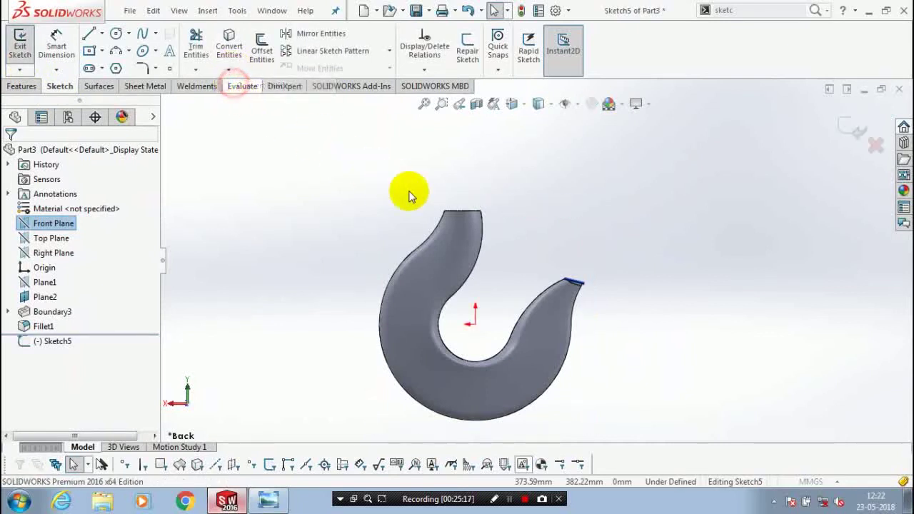
left_click(464, 214)
left_click(11, 155)
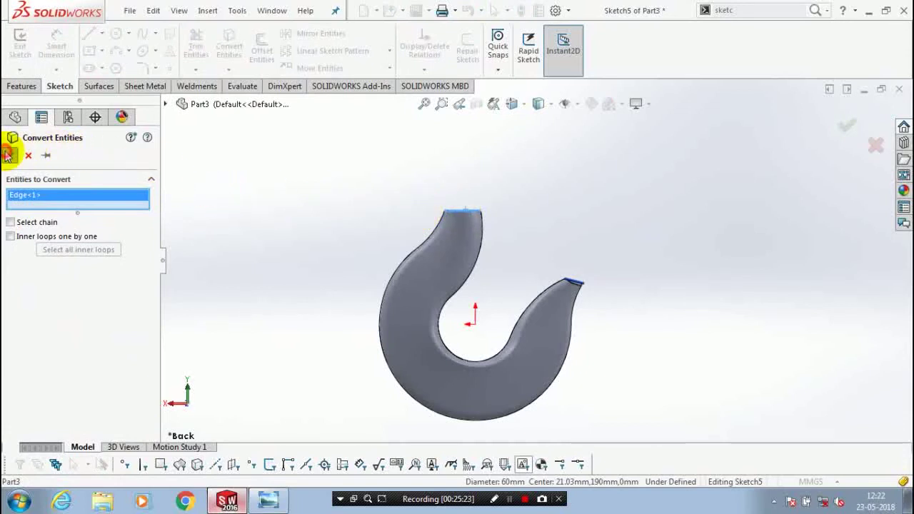
scroll(465, 200, "down", 5)
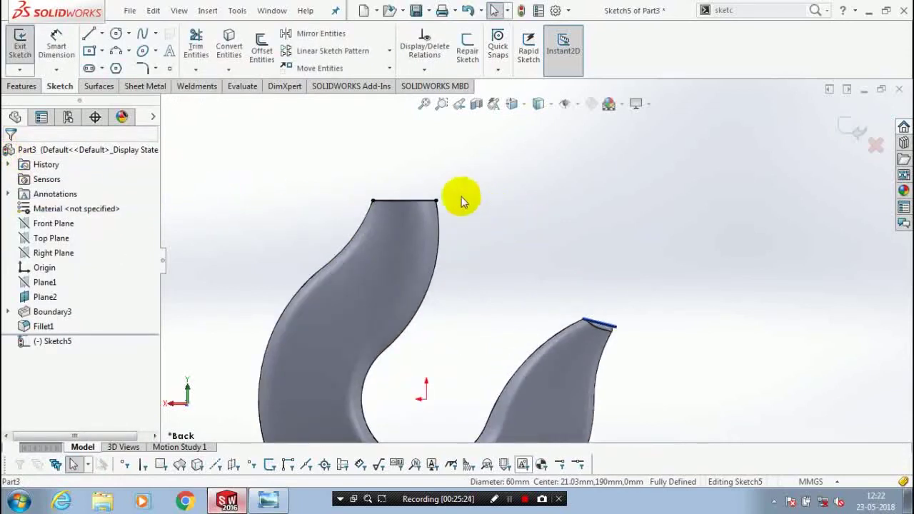
- Draw a vertical construction centerline from the top edge's midpoint to well above the hook
left_click(102, 34)
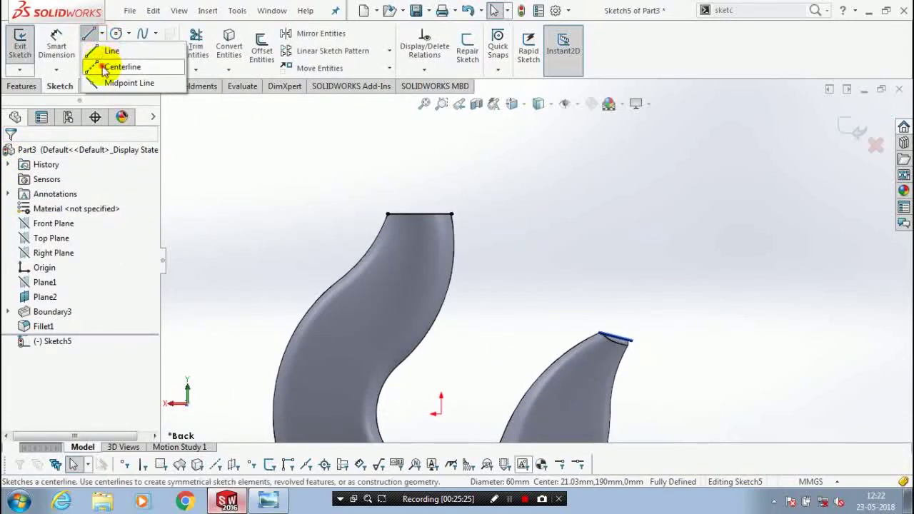
left_click(96, 63)
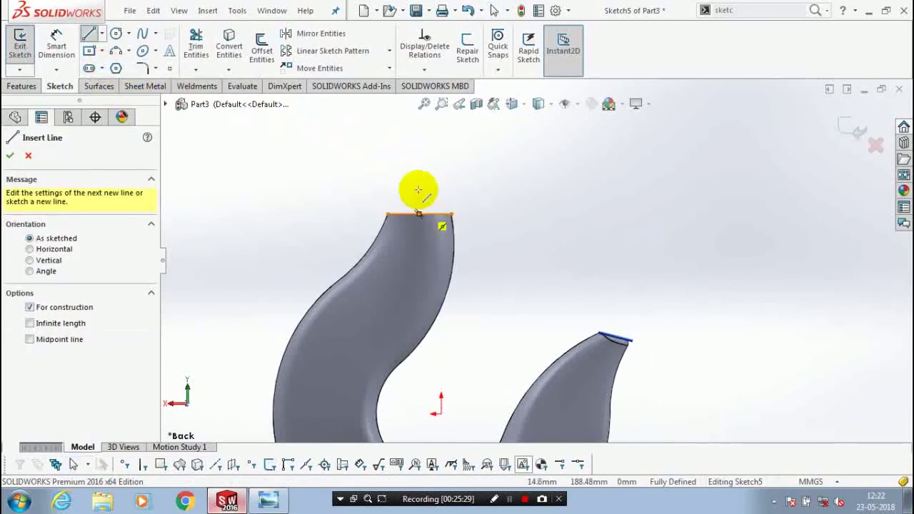
left_click(418, 192)
scroll(425, 183, "up", 3)
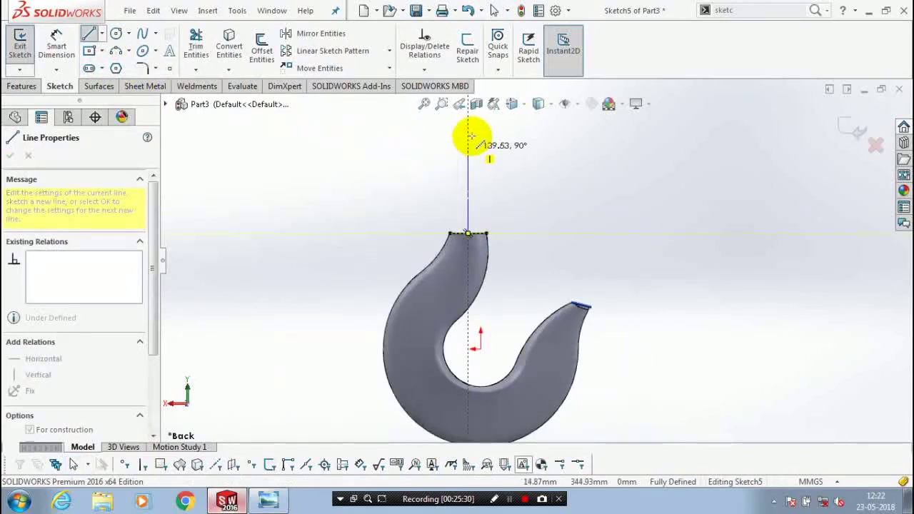
scroll(469, 147, "up", 3)
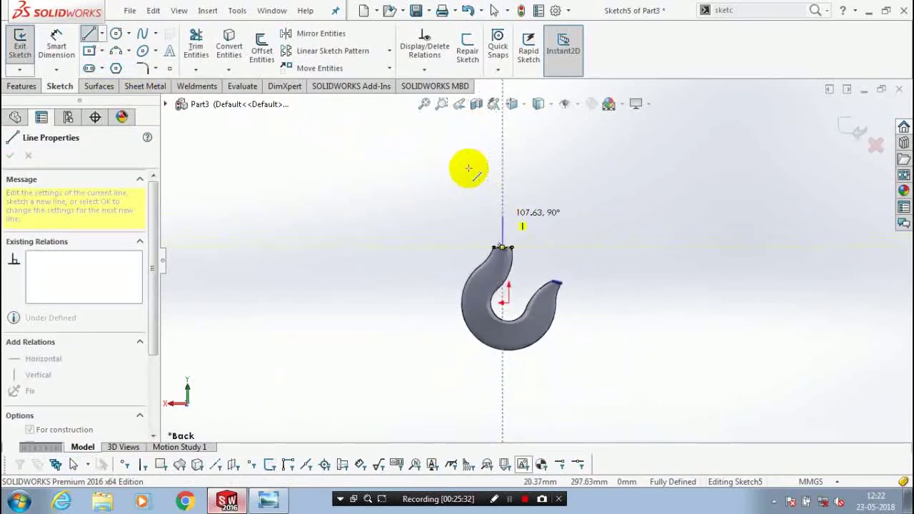
left_click(502, 137)
key("Escape")
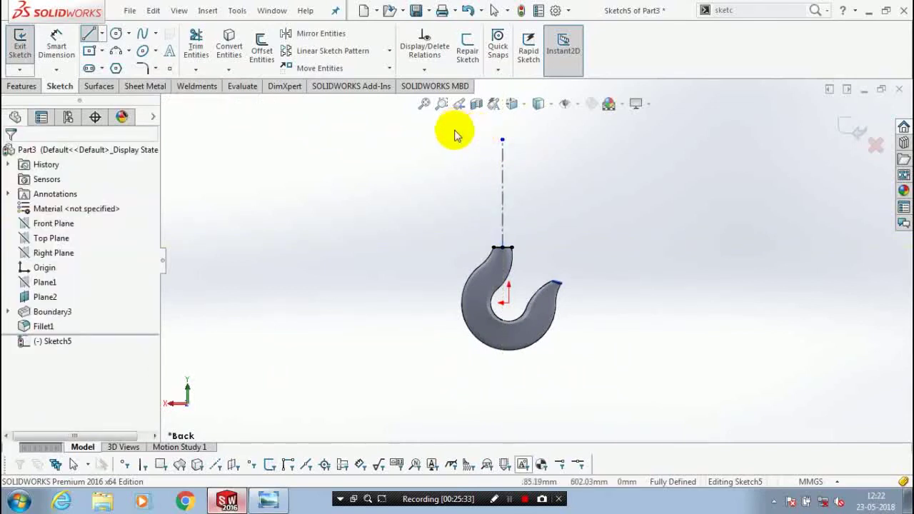
scroll(547, 163, "down", 2)
scroll(321, 207, "down", 1)
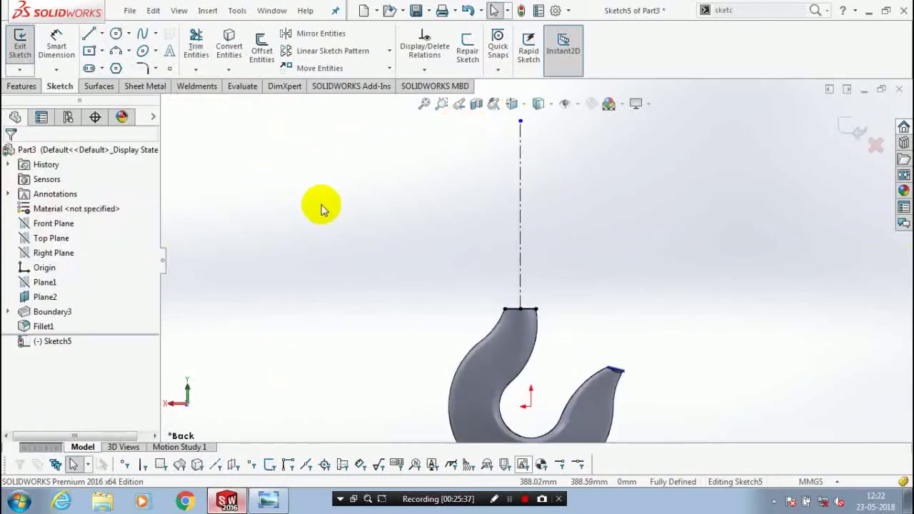
- Sketch the shank lines along the top edge, a small step, the tall side, and back to the centreline
left_click(102, 34)
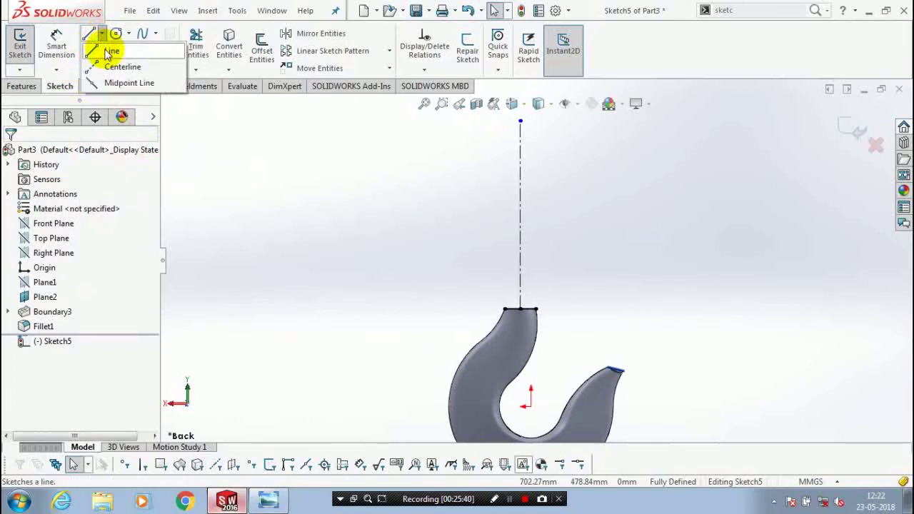
left_click(110, 52)
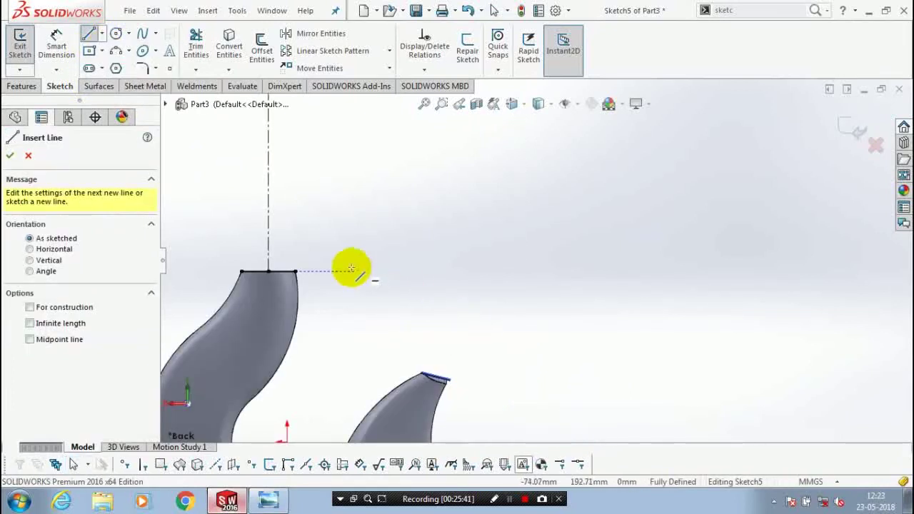
left_click(267, 271)
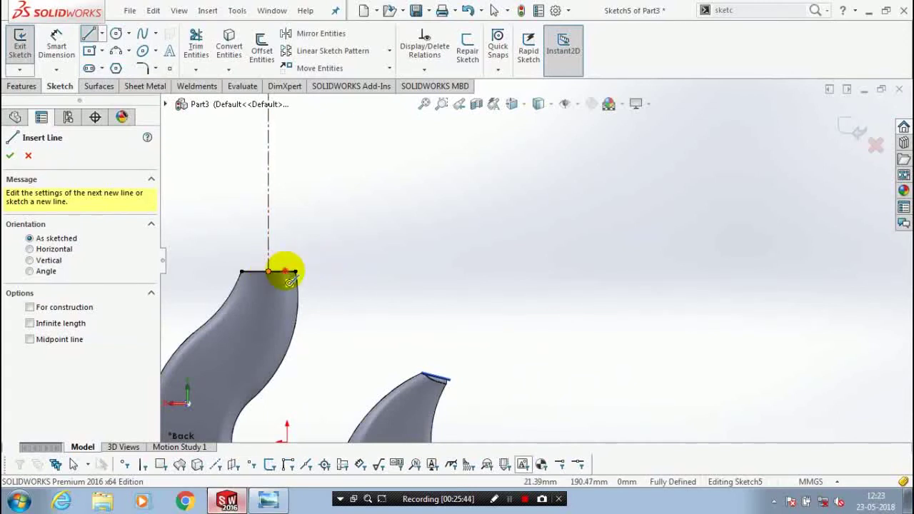
left_click(295, 272)
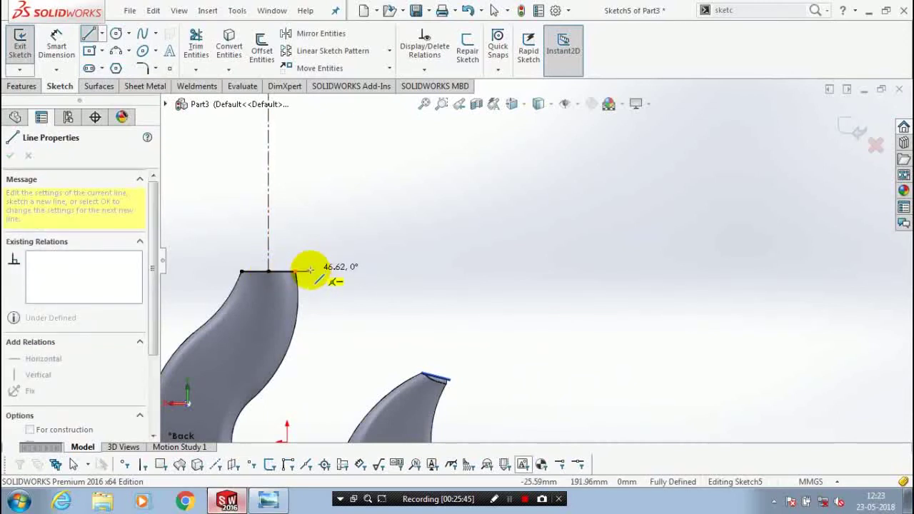
double_click(312, 270)
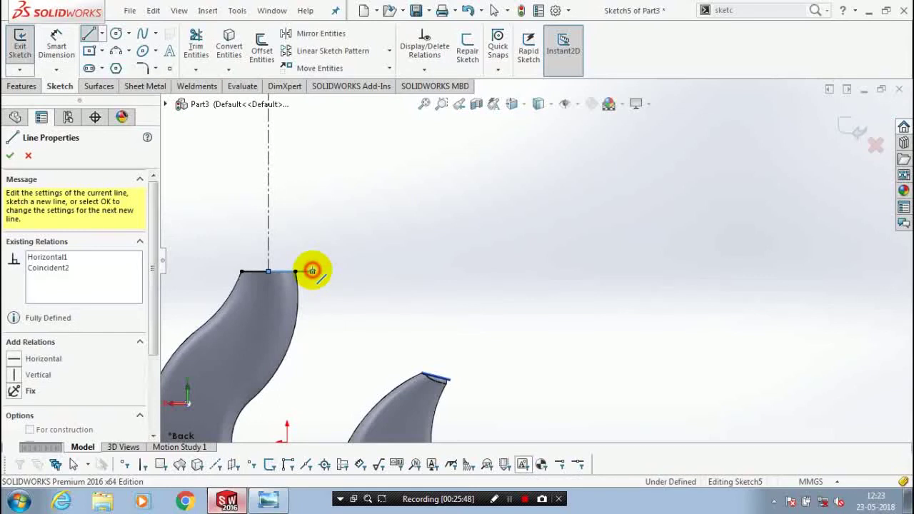
left_click(312, 269)
left_click(312, 252)
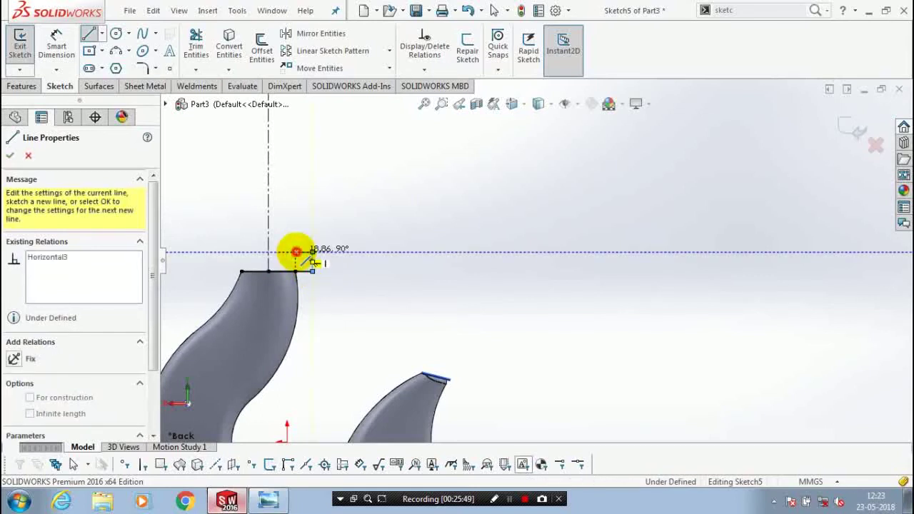
key("z")
key("z")
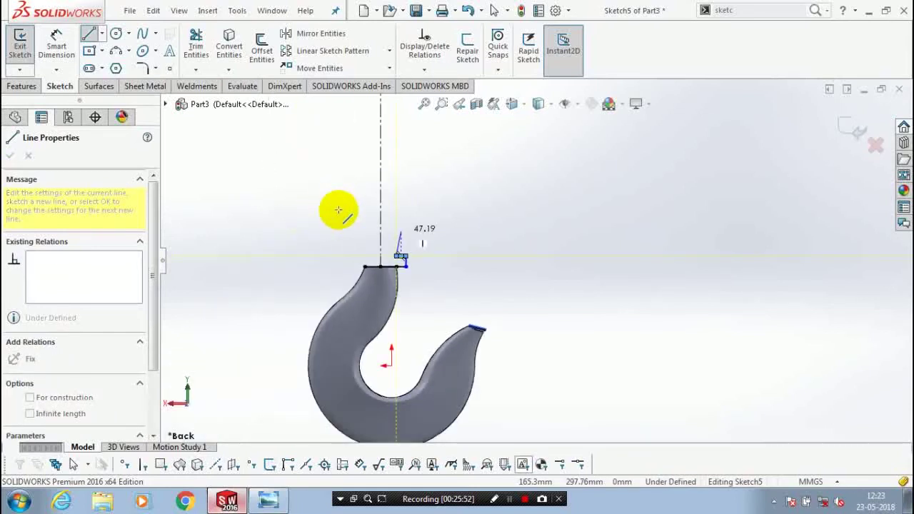
left_click(397, 136)
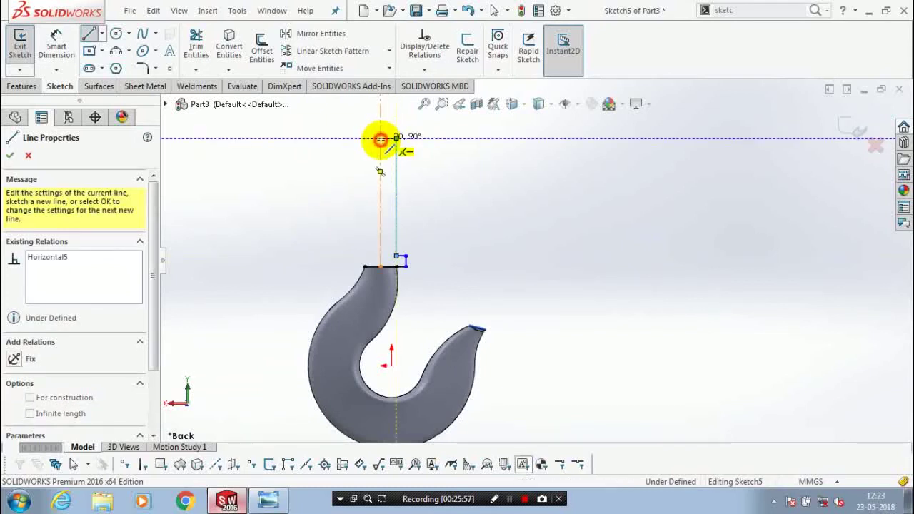
left_click(381, 138)
left_click(381, 267)
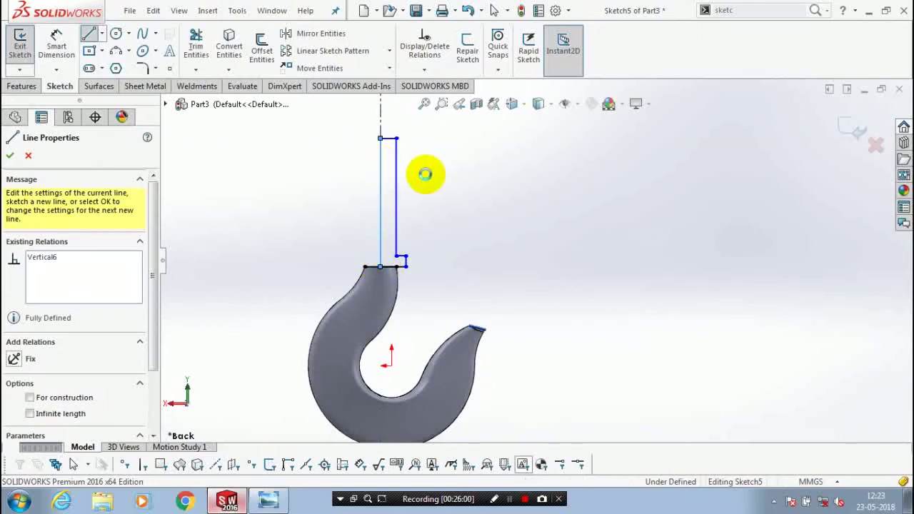
key("Escape")
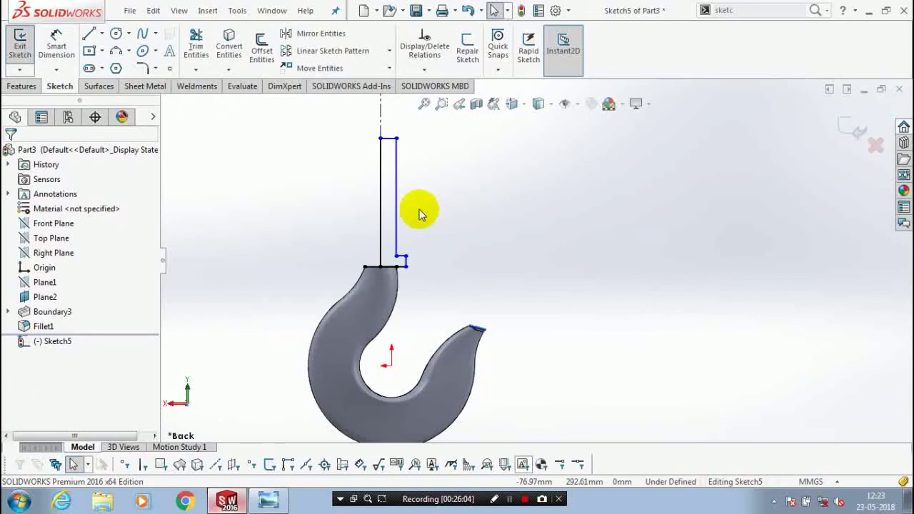
- Trim the stray line pieces off the hook's top face
key("t")
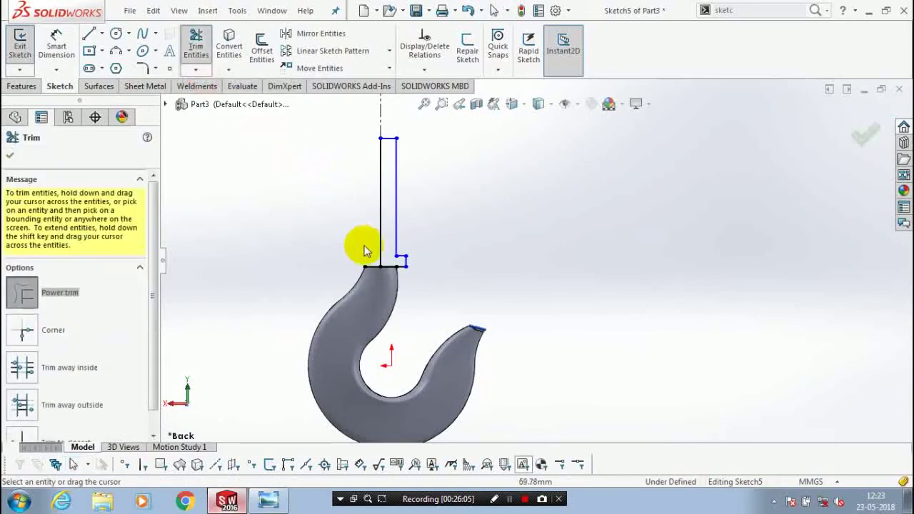
scroll(364, 249, "down", 3)
left_click_drag(430, 300, 465, 296)
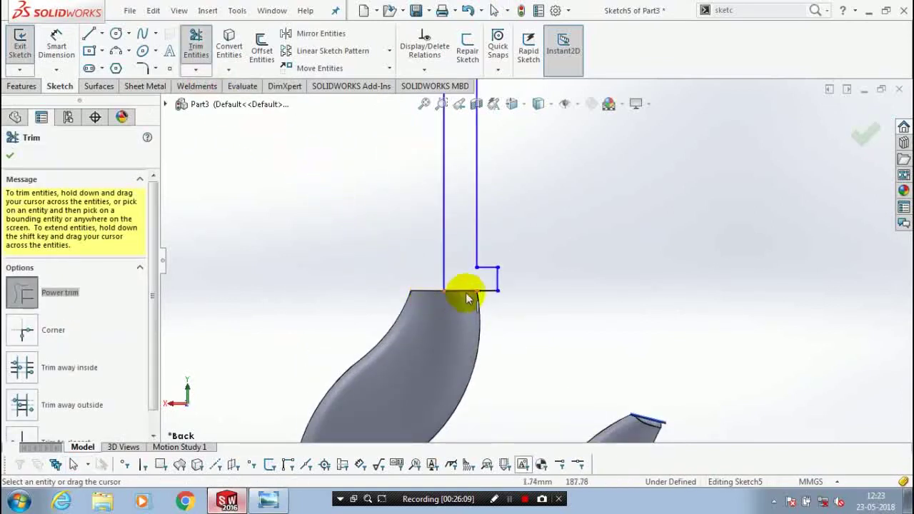
scroll(460, 296, "down", 3)
left_click(495, 266)
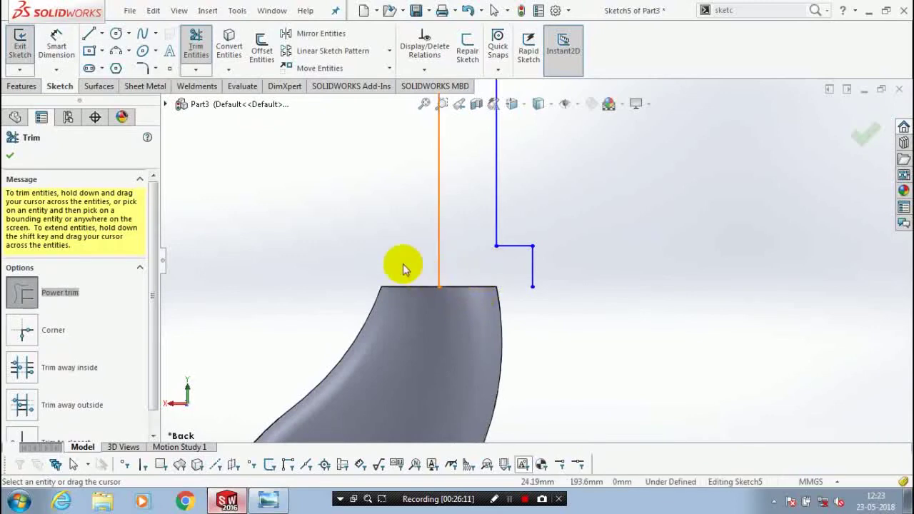
- Draw a line from the step's lower end to the centre line, closing the outline
left_click(89, 33)
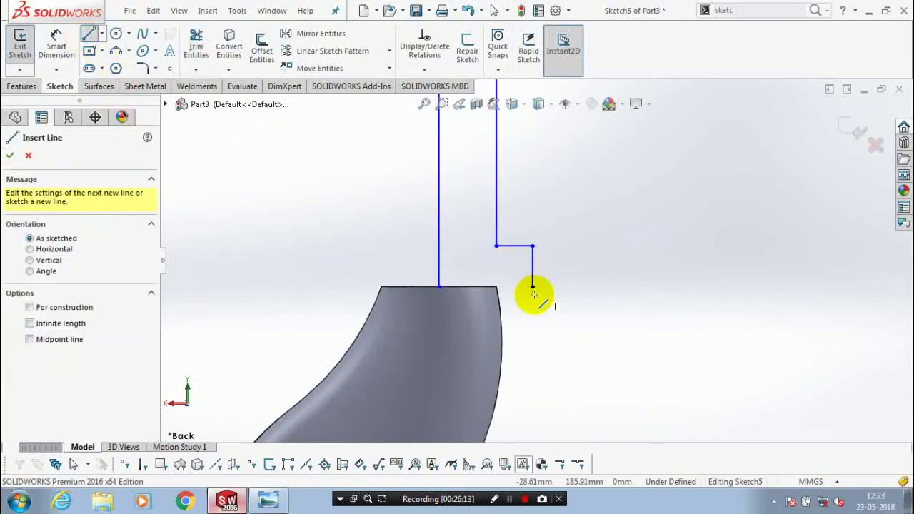
left_click(533, 287)
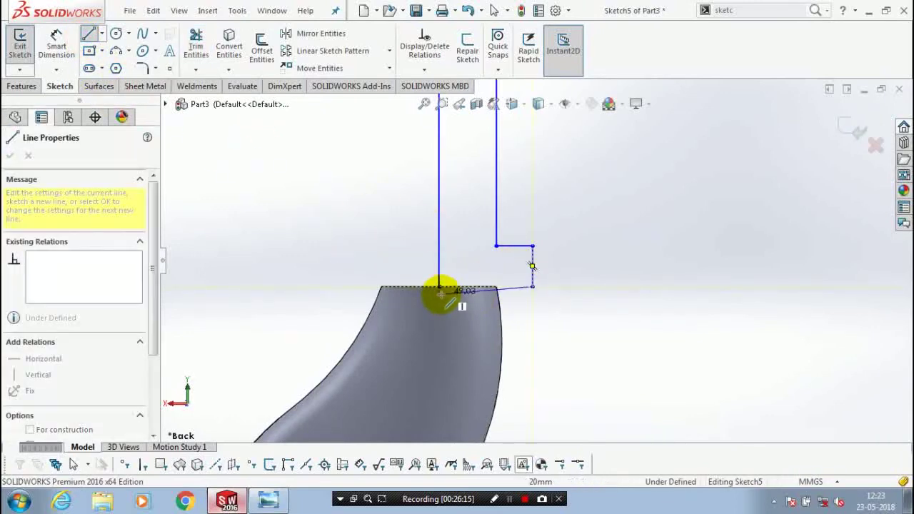
left_click(439, 287)
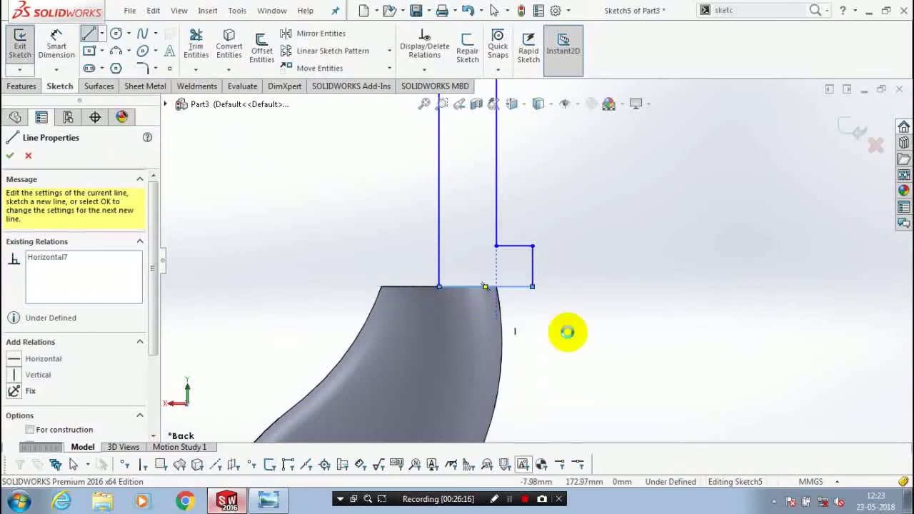
key("Escape")
scroll(568, 332, "up", 5)
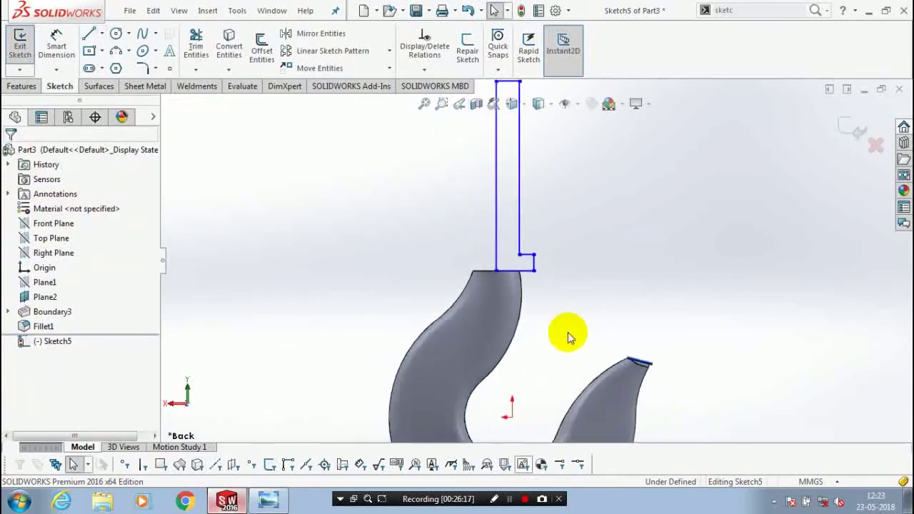
- Dimension the tall vertical shank line, correcting the first value of 350 to 190 mm
left_click(56, 45)
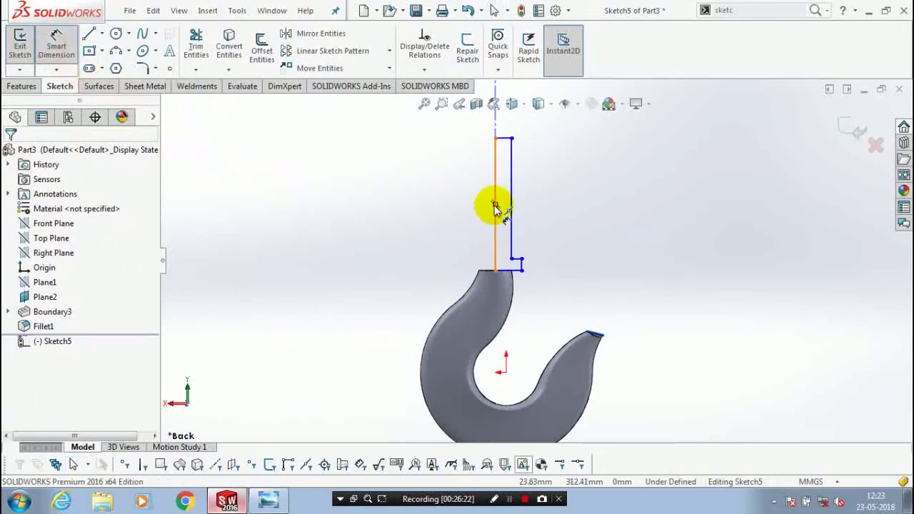
left_click(500, 224)
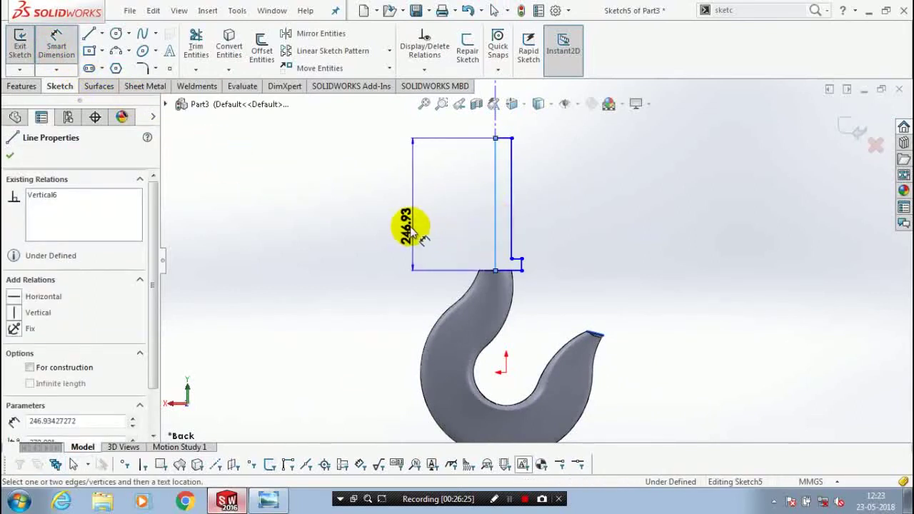
left_click(404, 226)
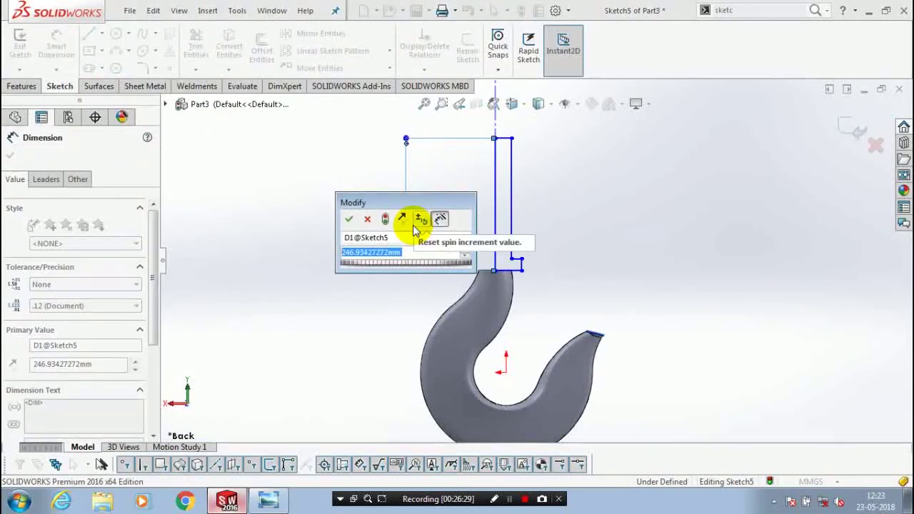
type("350")
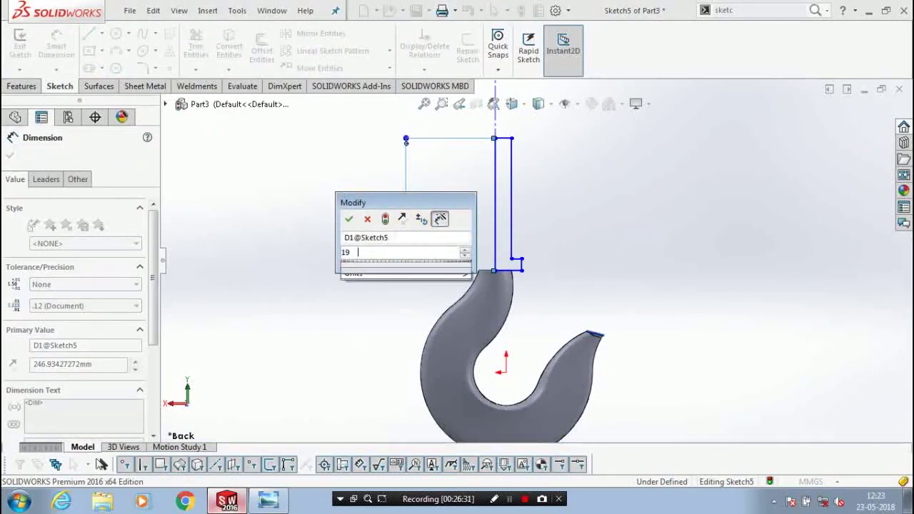
key("Return")
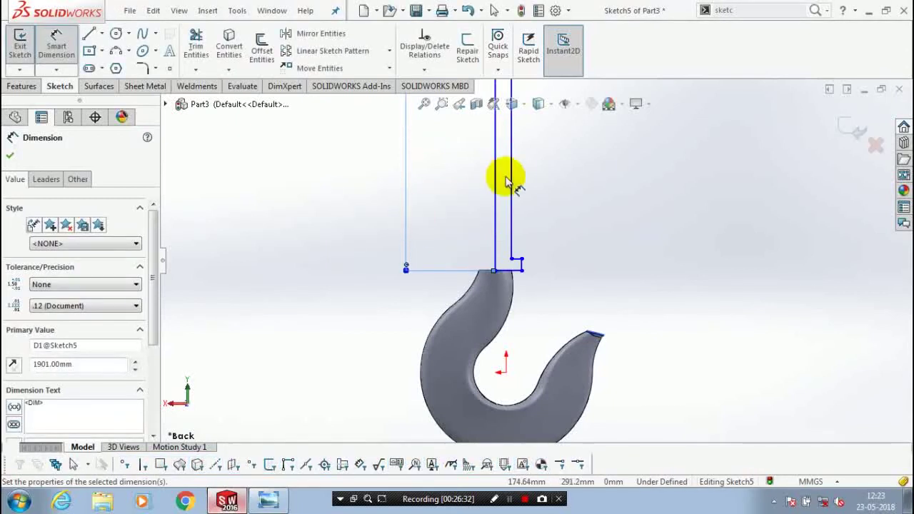
scroll(505, 181, "up", 5)
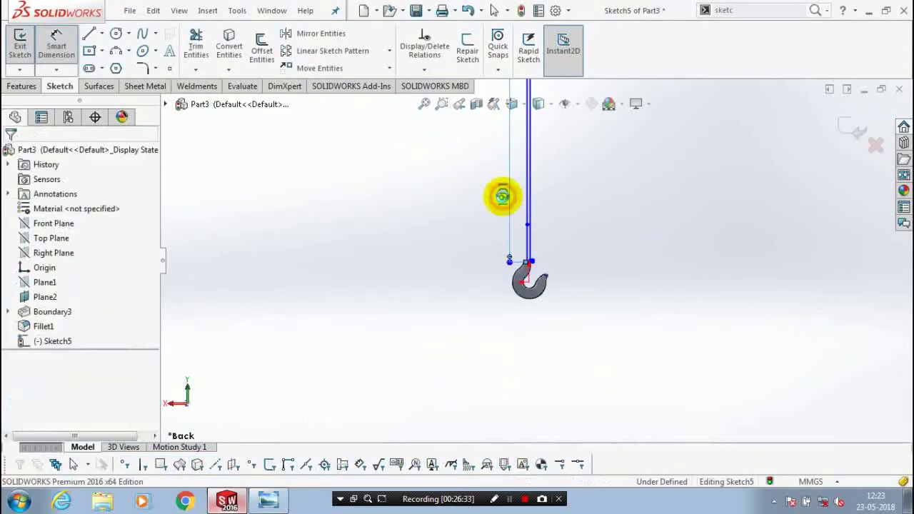
double_click(502, 193)
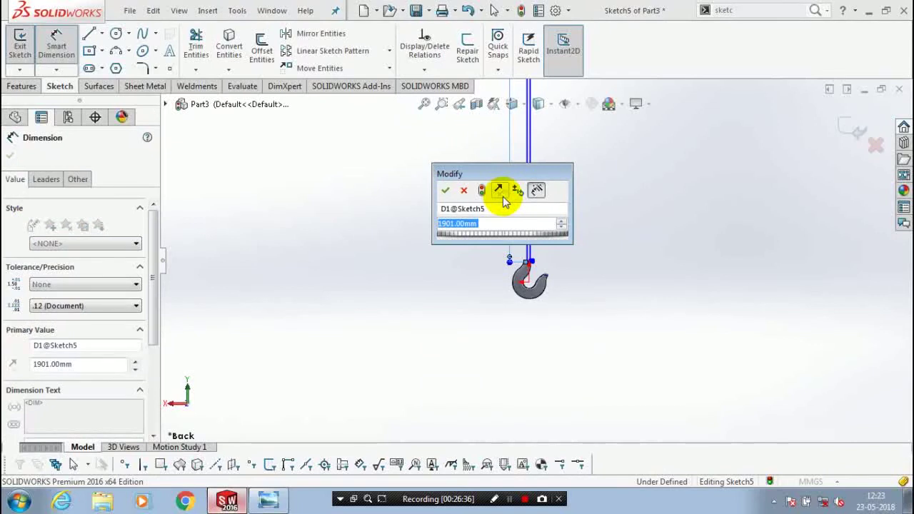
type("190")
key("Return")
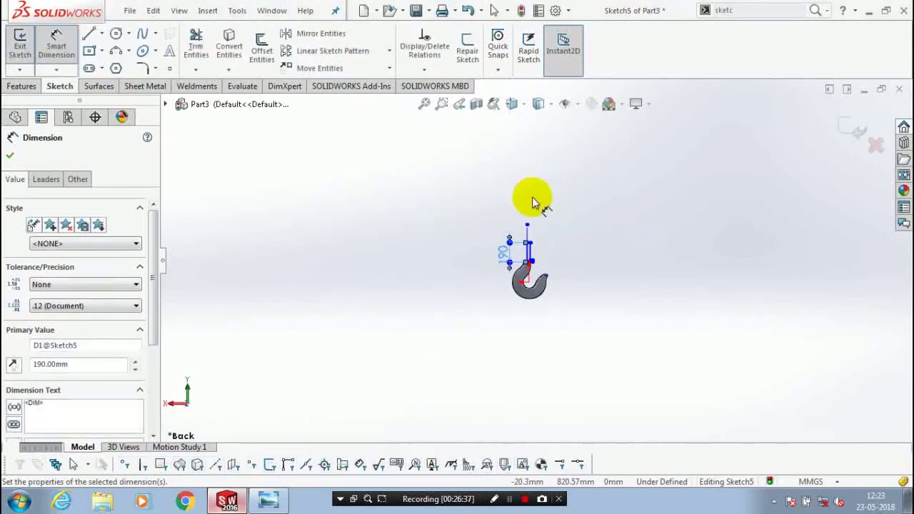
scroll(549, 250, "down", 4)
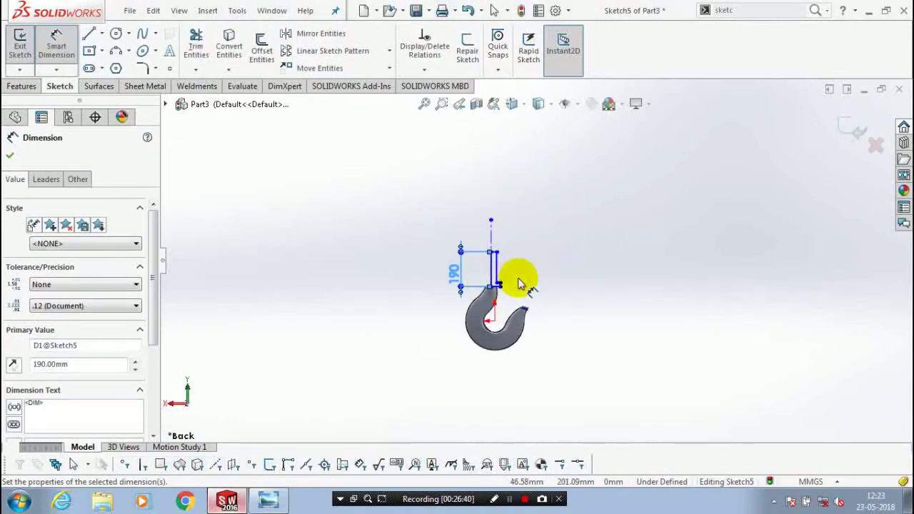
left_click(524, 275)
scroll(523, 274, "down", 4)
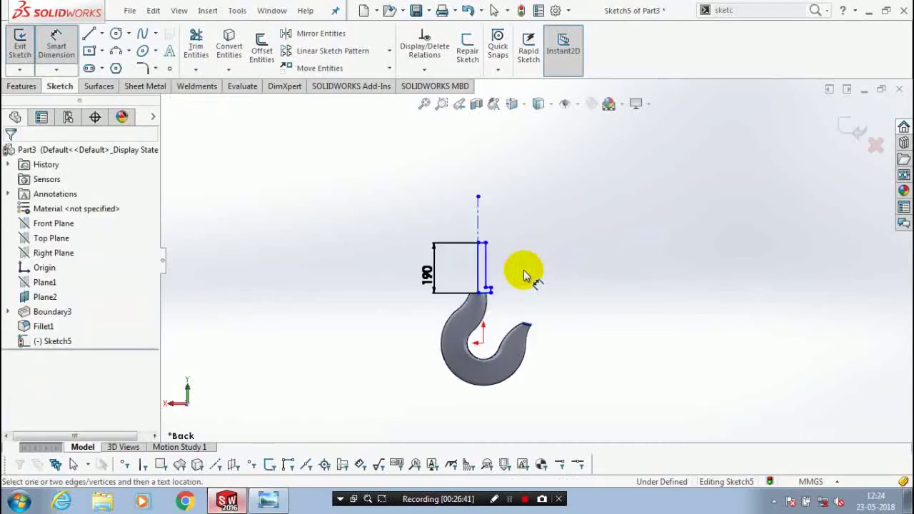
scroll(524, 266, "down", 1)
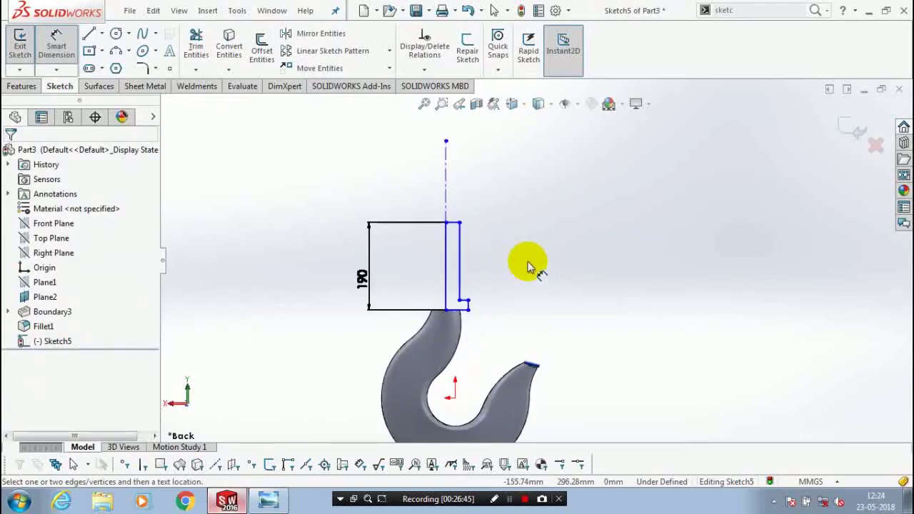
scroll(528, 265, "down", 2)
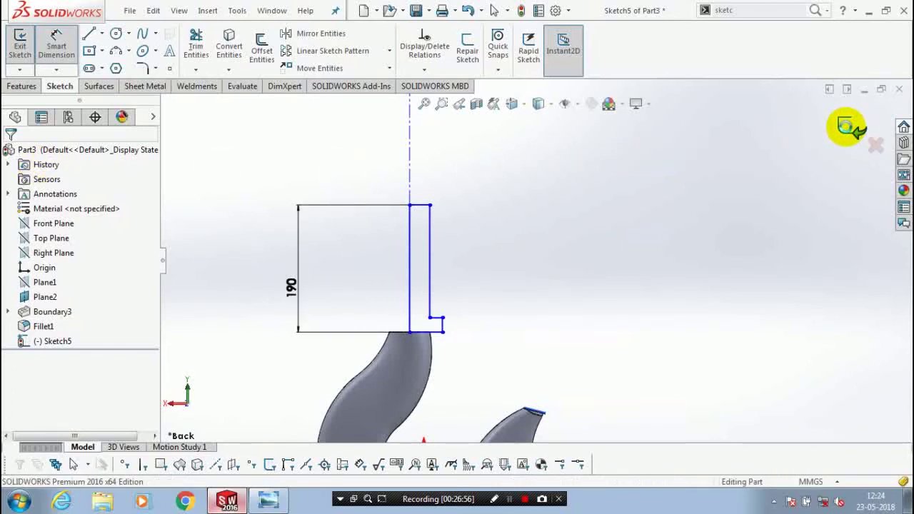
- Exit Sketch5 and revolve it a full 360° about its vertical centreline into Revolve1
left_click(846, 127)
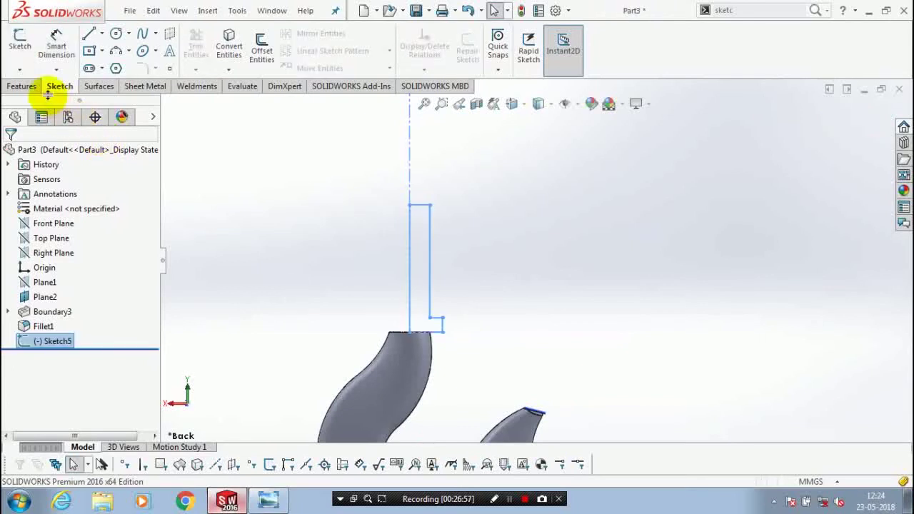
left_click(21, 86)
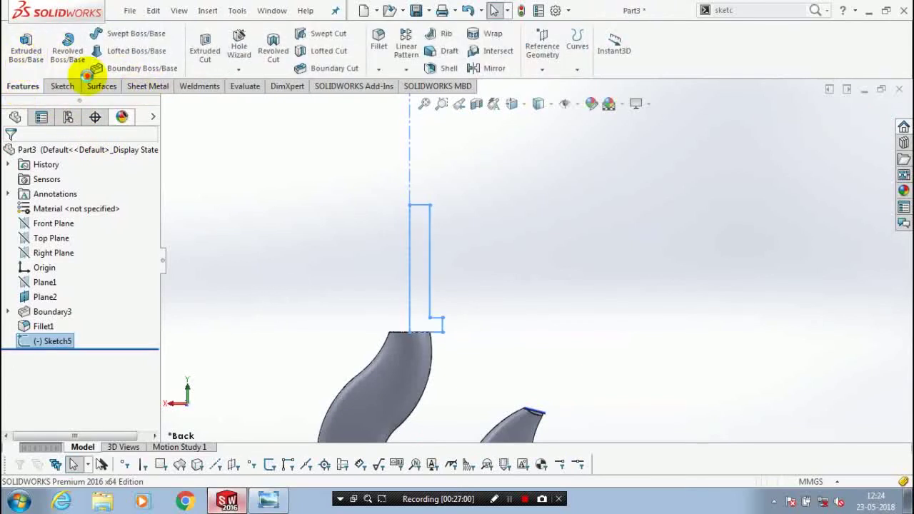
left_click(83, 64)
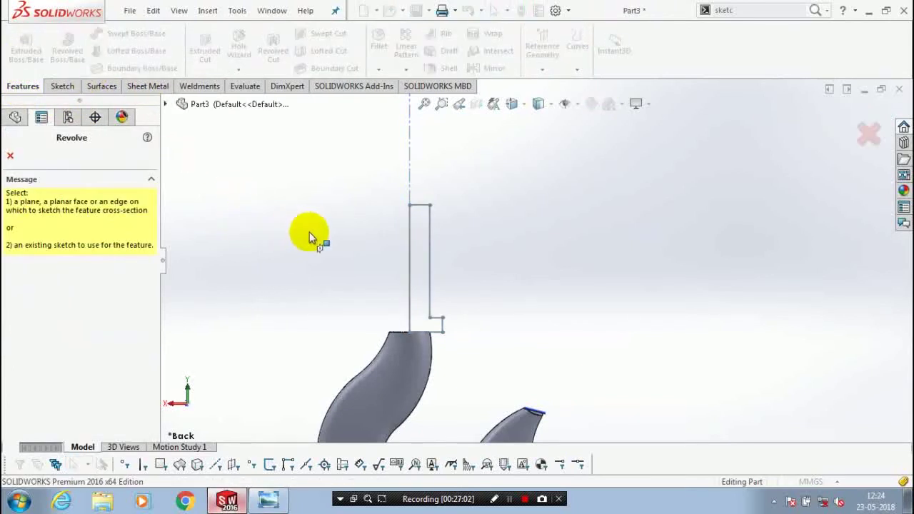
left_click(409, 255)
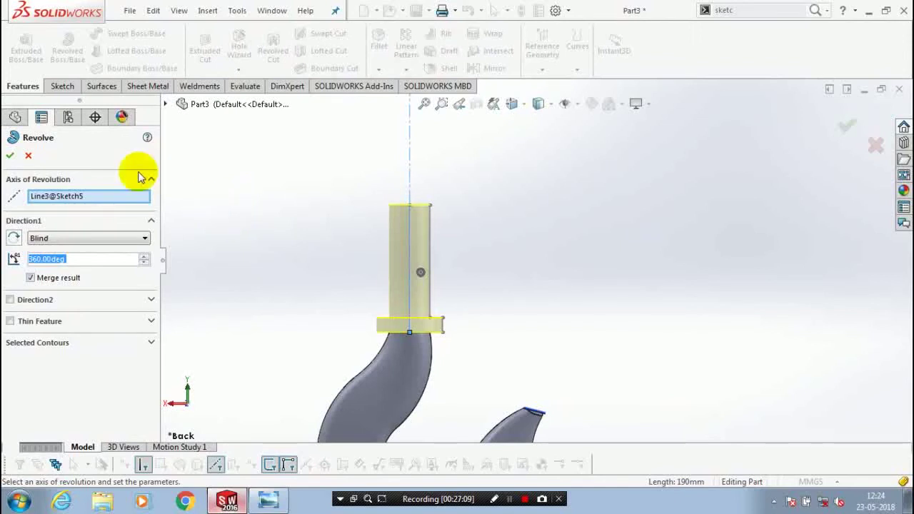
left_click(10, 155)
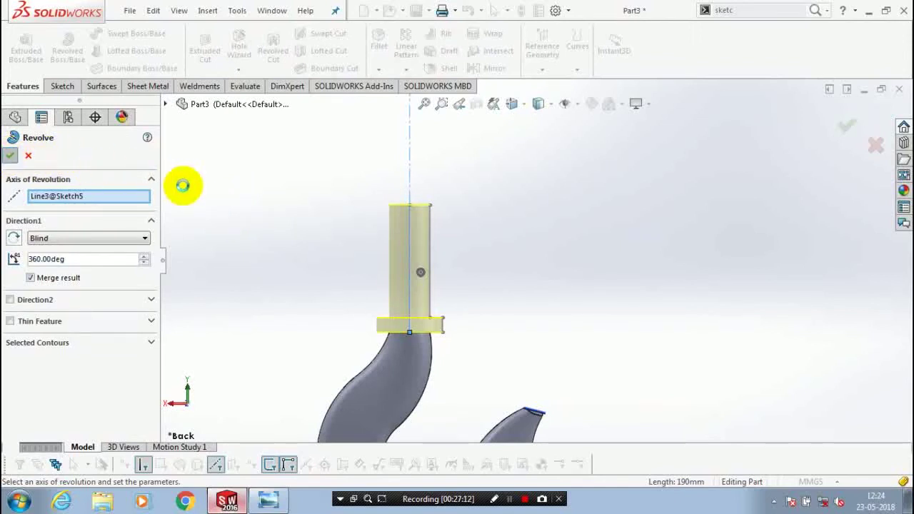
left_click(261, 187)
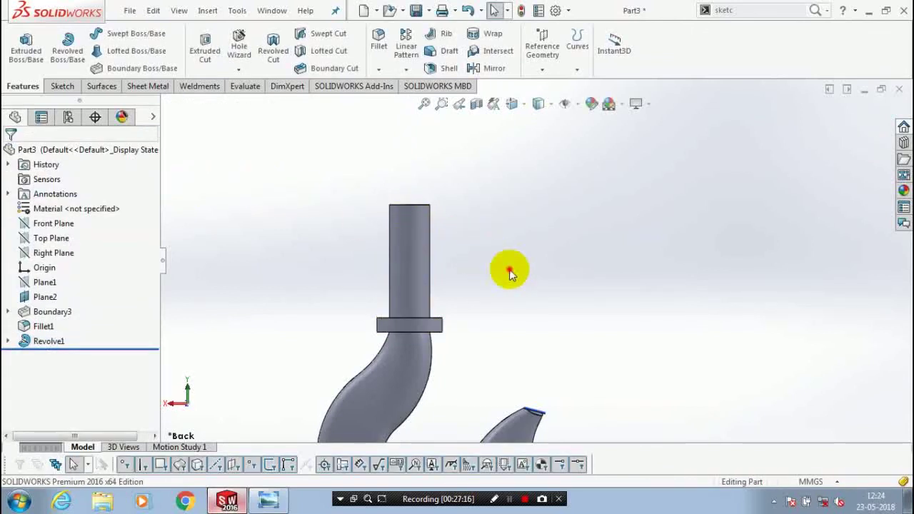
scroll(509, 274, "up", 3)
middle_click_drag(510, 278, 559, 350)
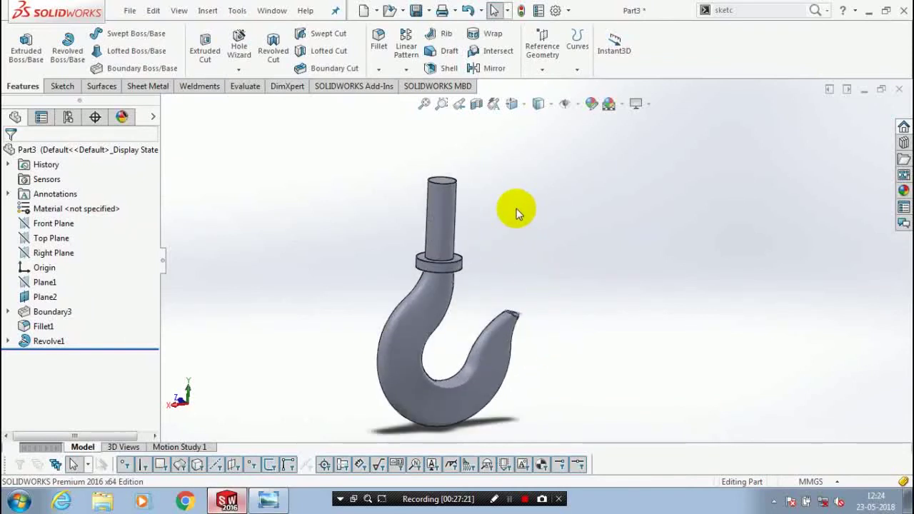
scroll(516, 209, "down", 2)
scroll(517, 207, "up", 1)
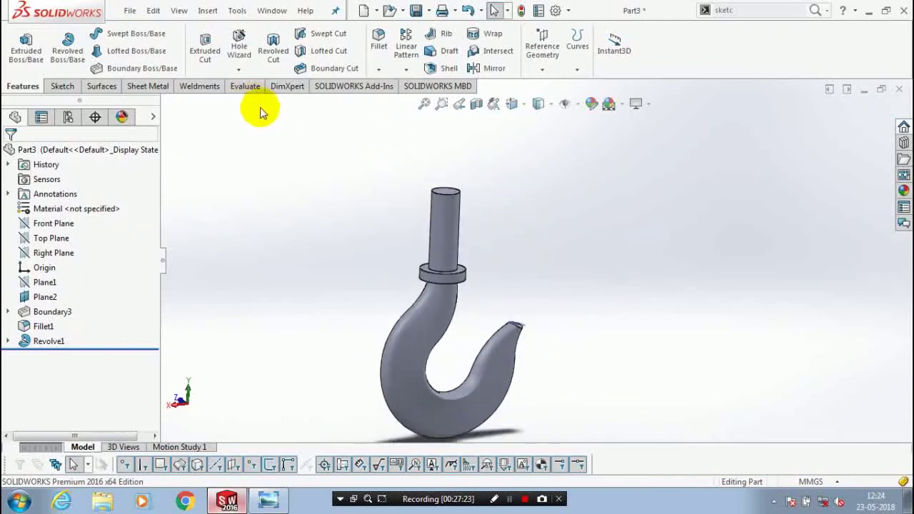
- Start a Thread on the shaft's top circular edge with a 75 mm blind depth
left_click(240, 71)
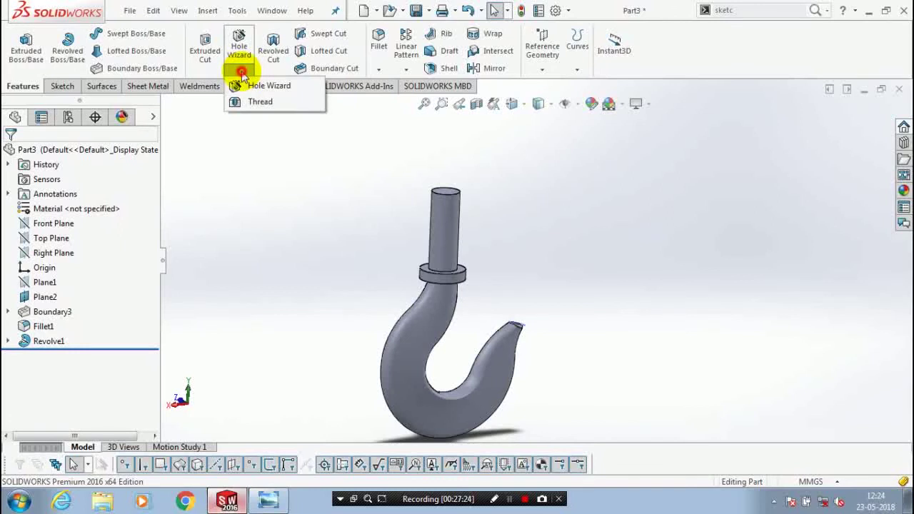
left_click(260, 102)
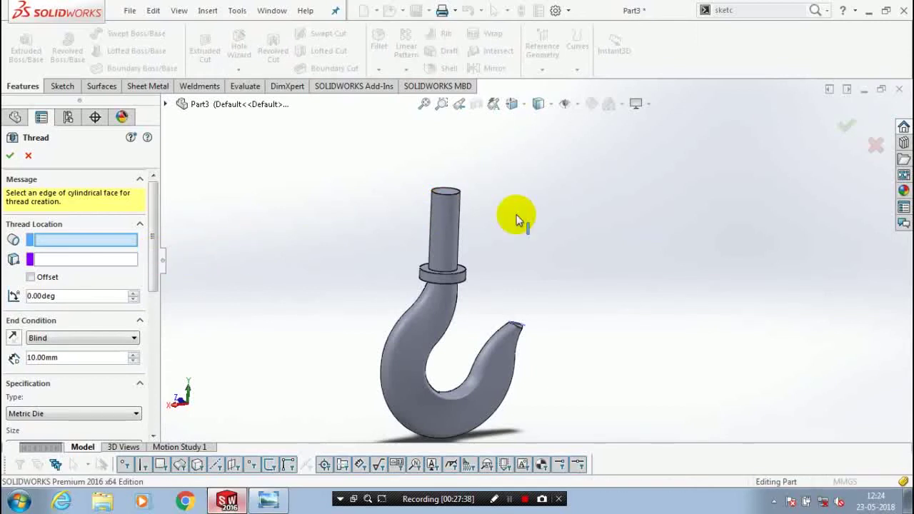
left_click(447, 193)
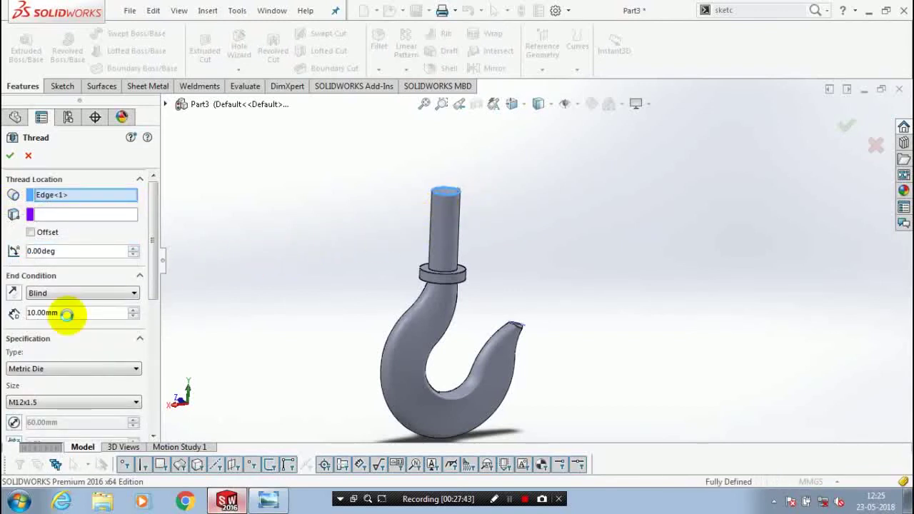
left_click(70, 313)
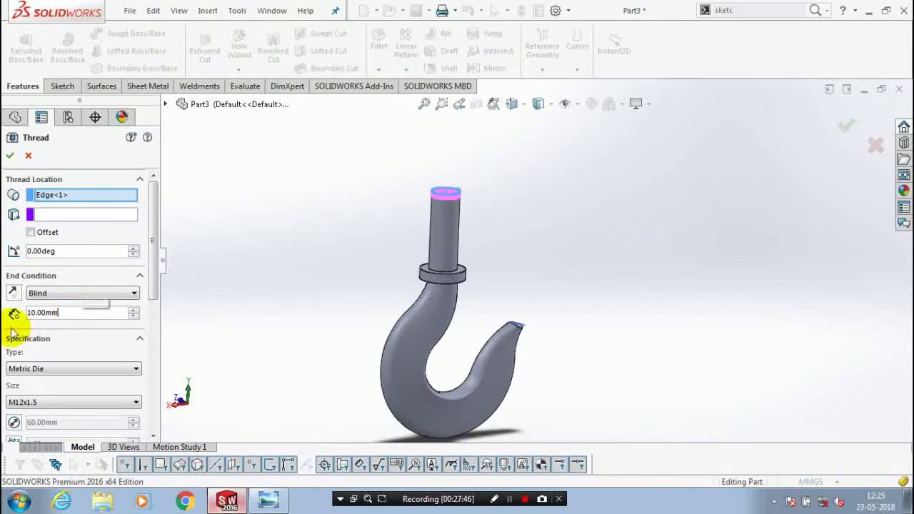
key("ctrl+a")
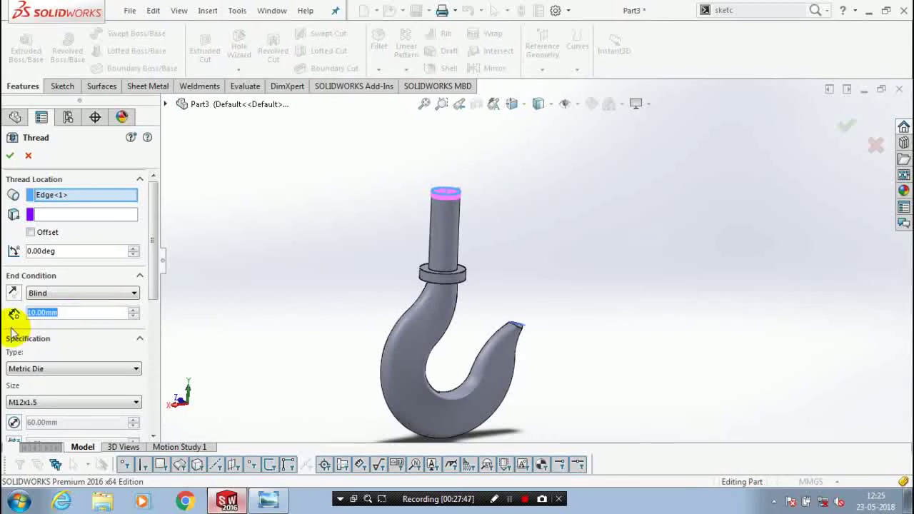
type("5")
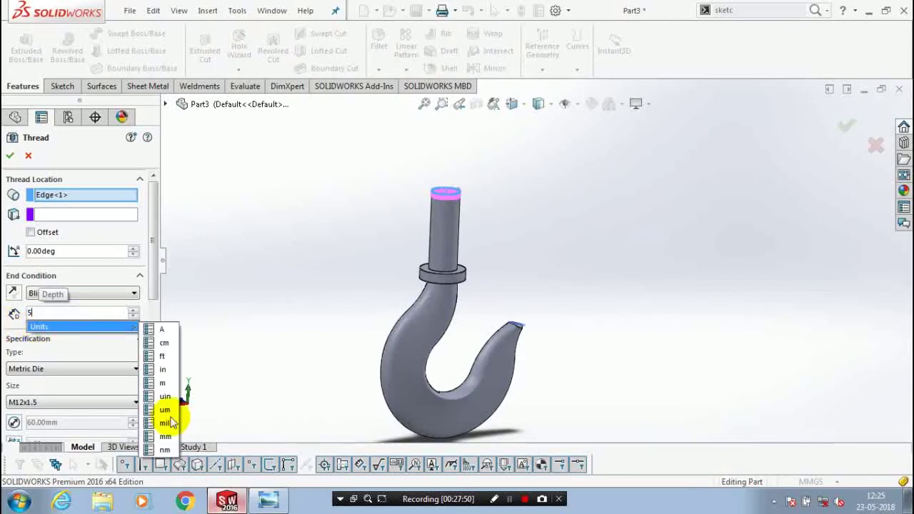
left_click(165, 435)
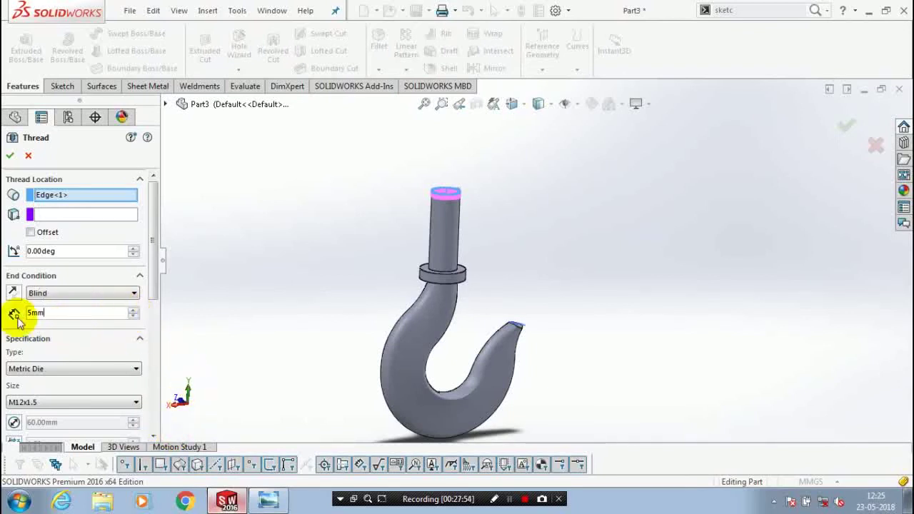
key("Return")
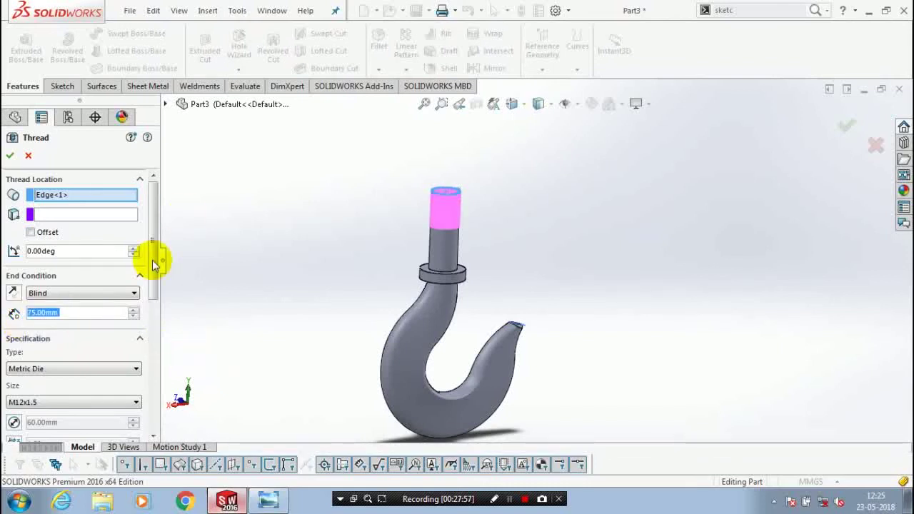
left_click_drag(153, 260, 156, 295)
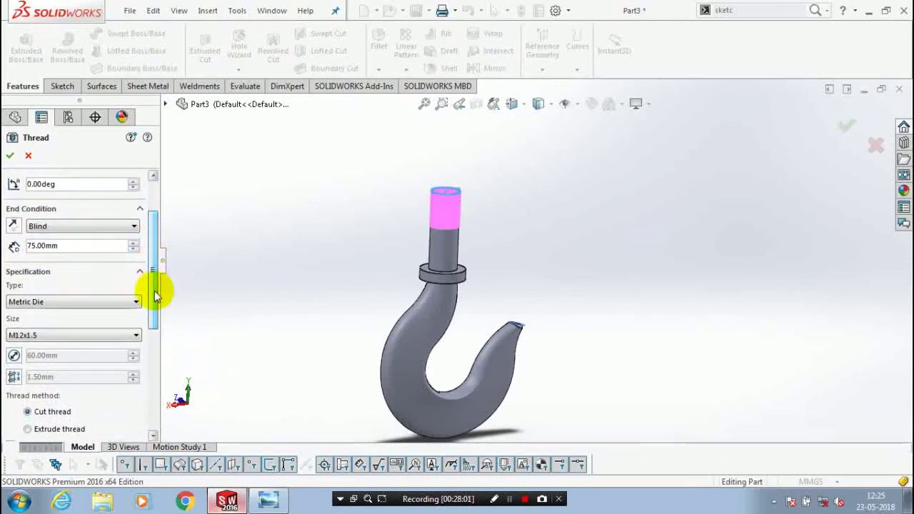
- Pick M52x5.0 from the thread Size list and accept to create Thread1
left_click(123, 337)
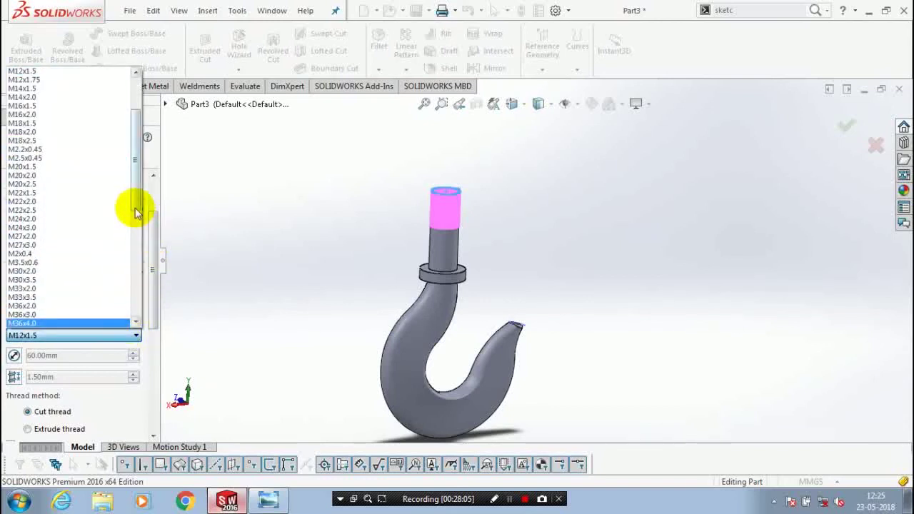
scroll(119, 269, "down", 1)
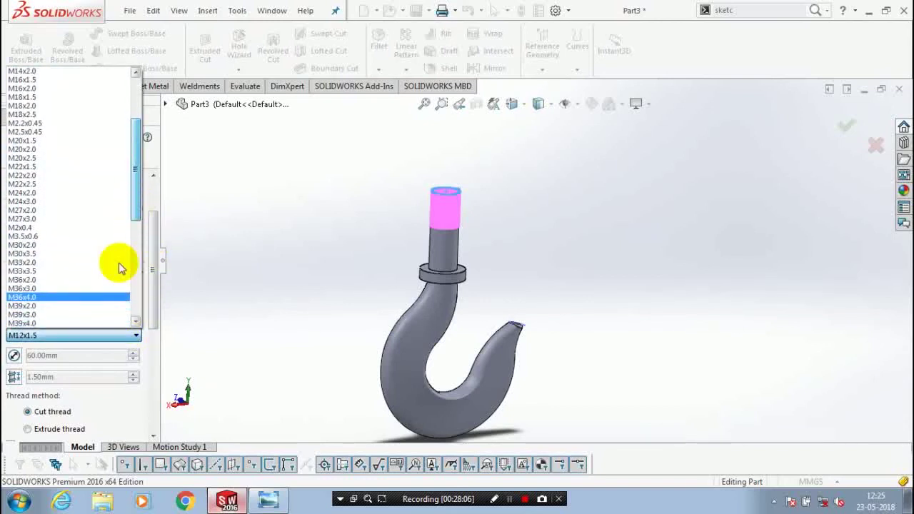
scroll(119, 269, "down", 5)
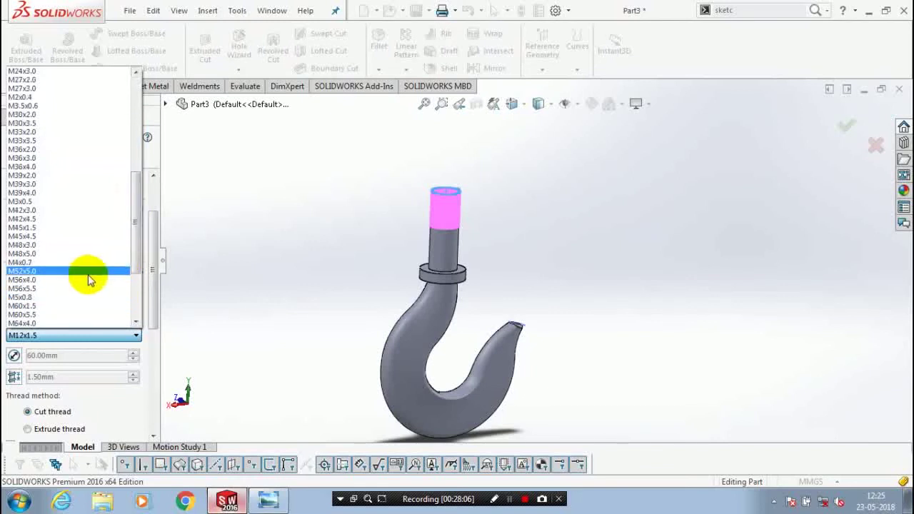
left_click(36, 272)
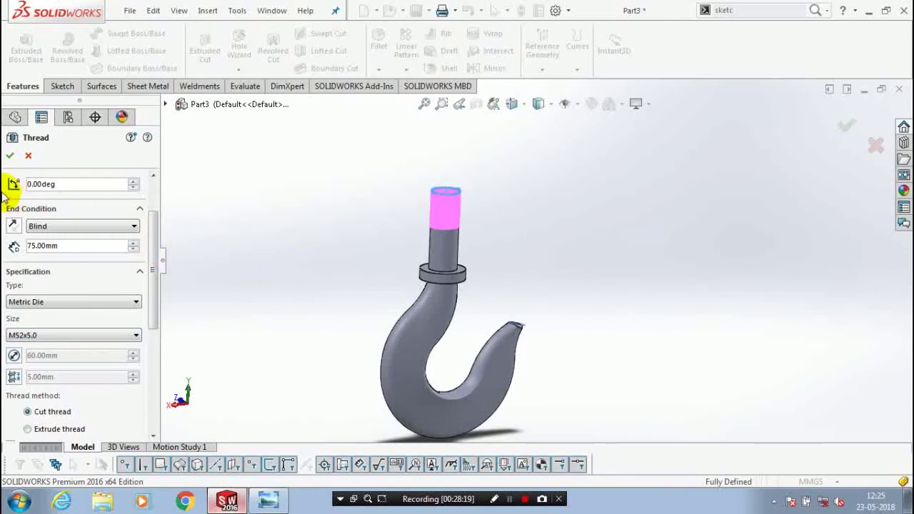
left_click(10, 156)
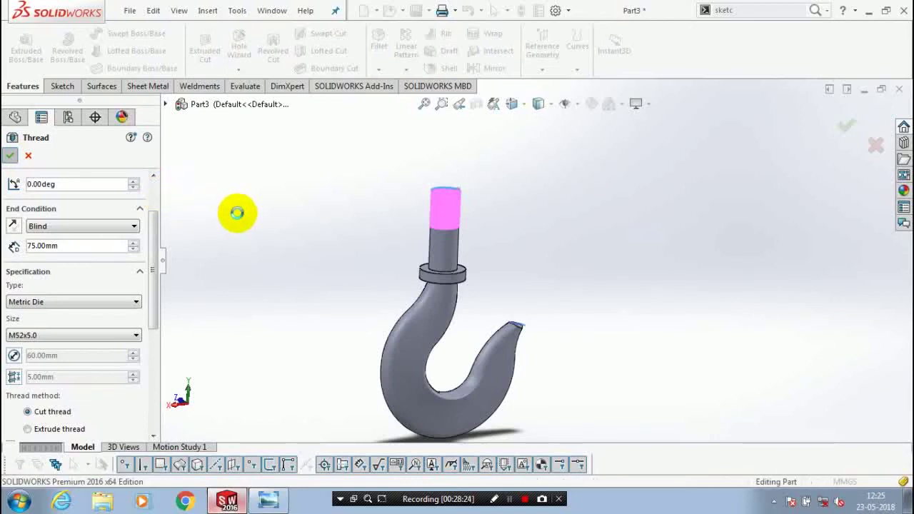
scroll(457, 177, "down", 3)
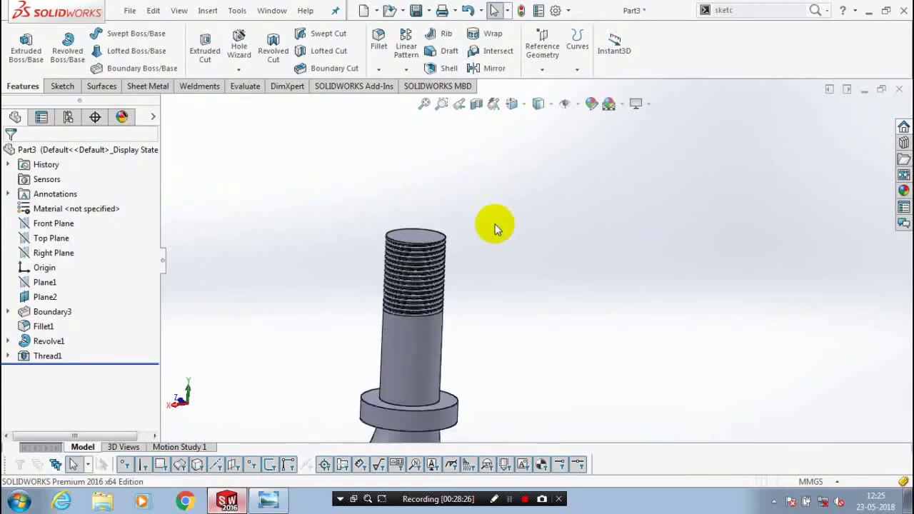
- Zoom around the threaded shank and turn the view normal to the Front Plane
scroll(500, 250, "up", 1)
scroll(493, 270, "down", 2)
scroll(490, 269, "down", 2)
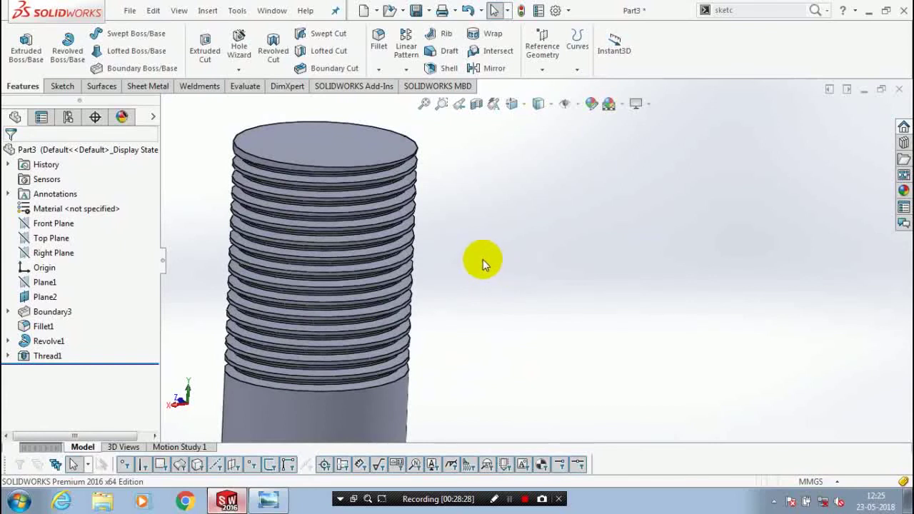
scroll(540, 322, "up", 5)
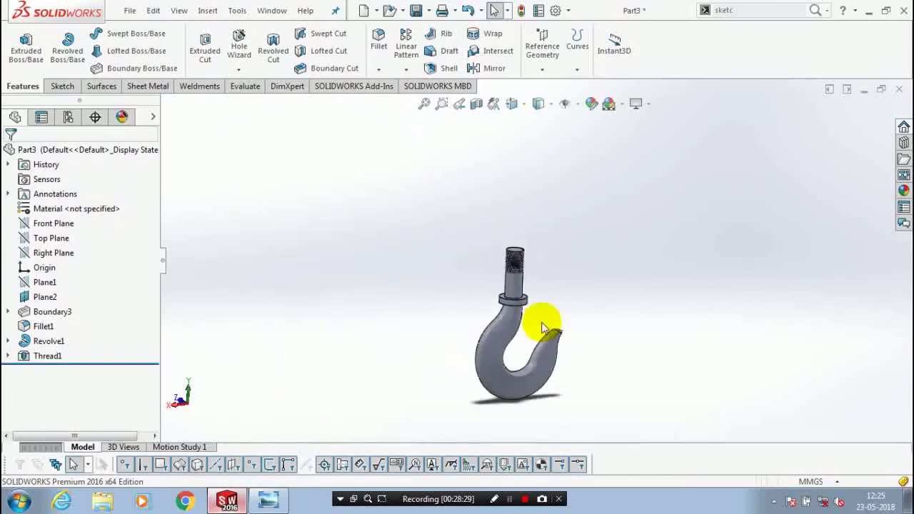
scroll(554, 336, "down", 2)
scroll(579, 377, "down", 1)
scroll(580, 374, "up", 1)
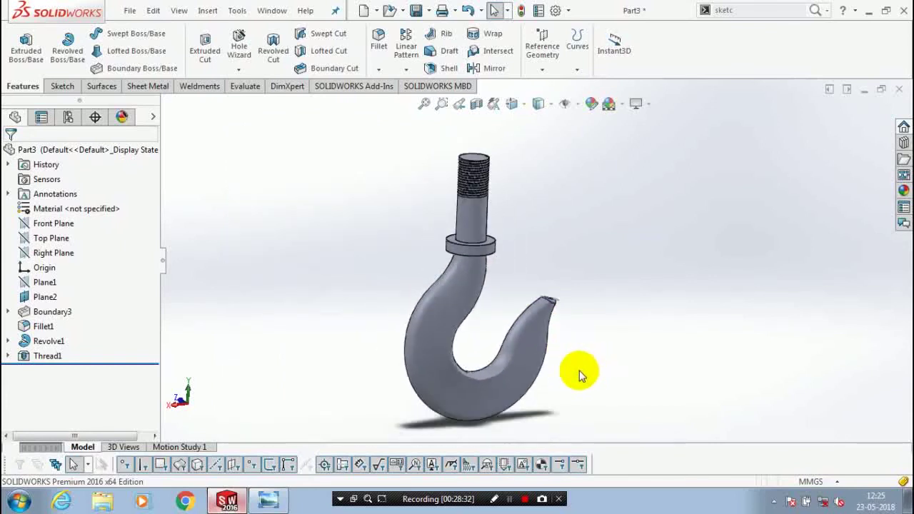
scroll(564, 361, "down", 1)
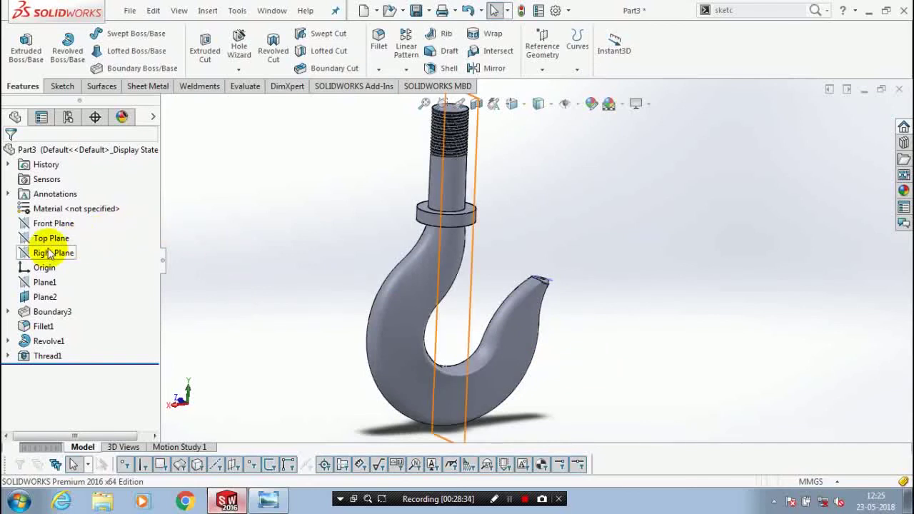
left_click(47, 223)
right_click(50, 223)
left_click(115, 206)
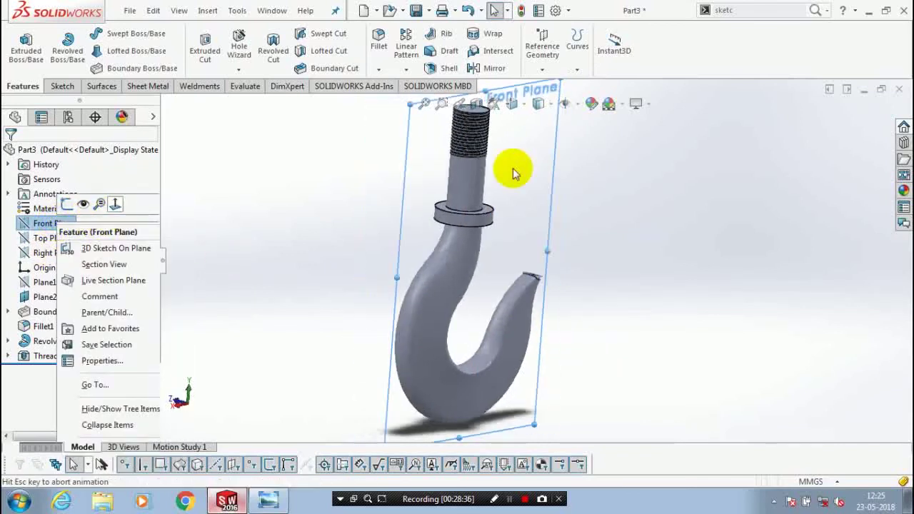
scroll(623, 166, "down", 2)
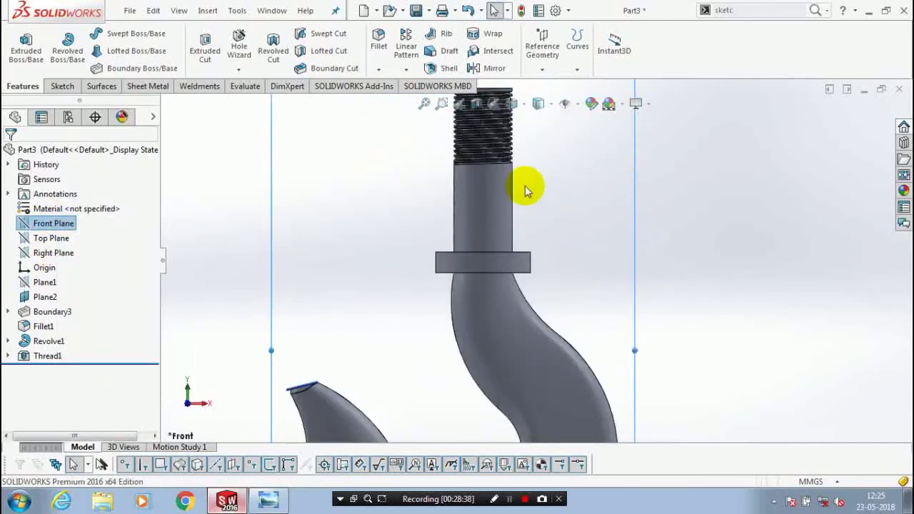
scroll(525, 188, "down", 1)
scroll(525, 192, "down", 2)
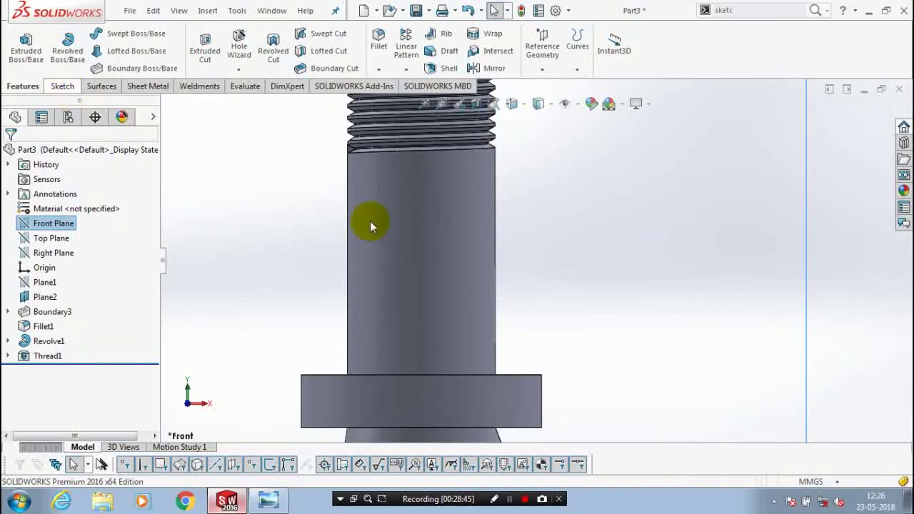
scroll(370, 220, "up", 3)
scroll(379, 227, "up", 3)
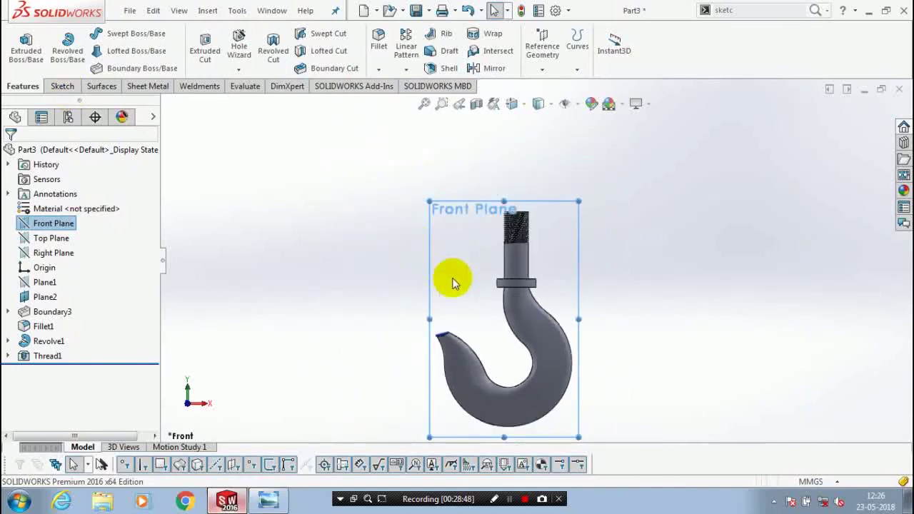
left_click(282, 264)
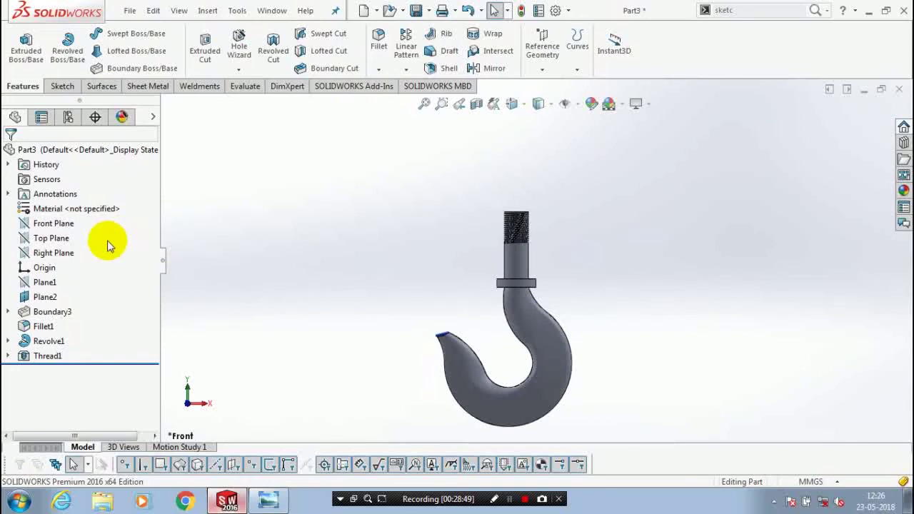
- Turn the view normal to the Right Plane and bring up the Sketch tools
right_click(53, 253)
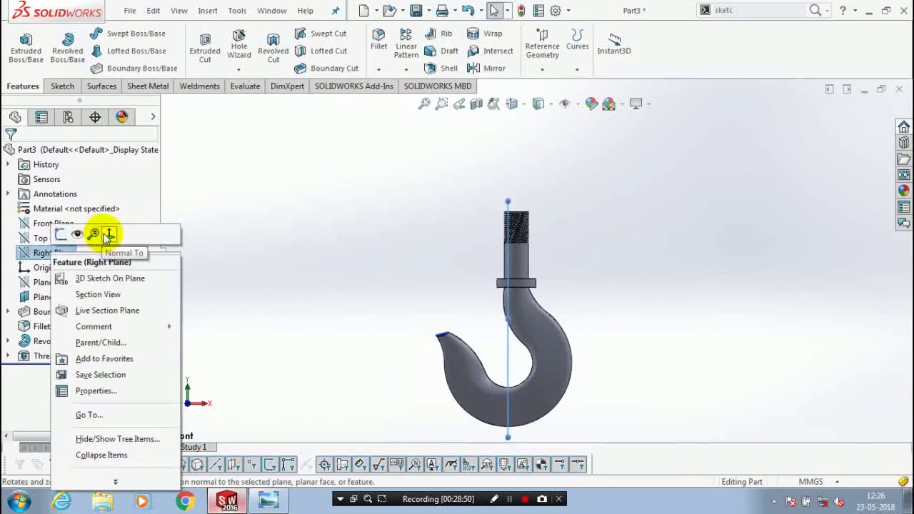
left_click(109, 234)
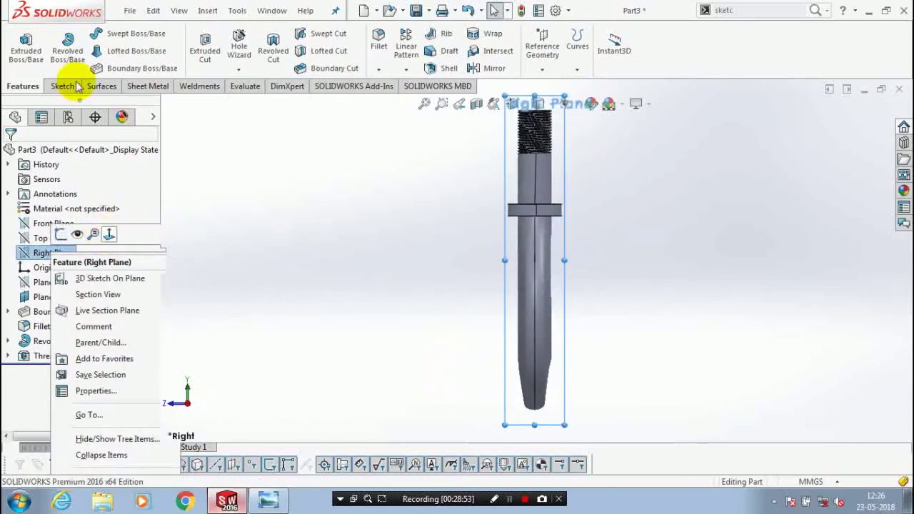
left_click(62, 86)
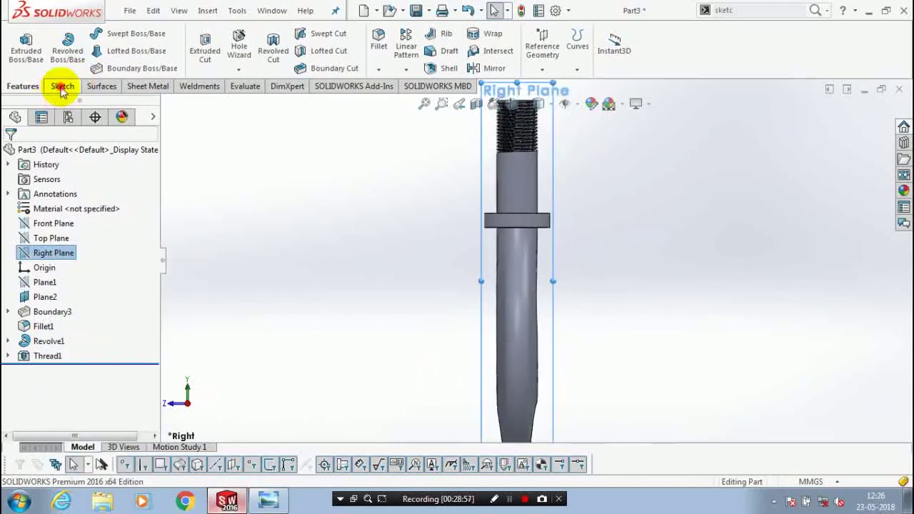
left_click(60, 86)
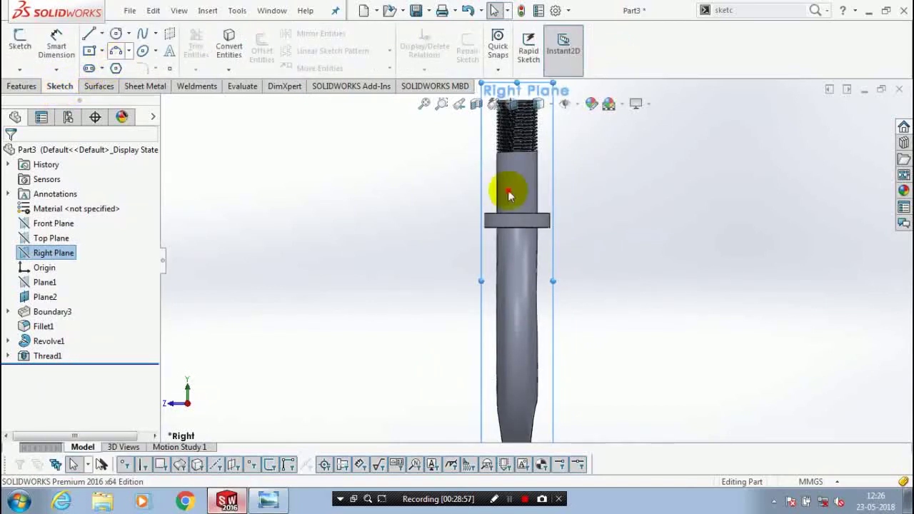
- Sketch a circle on the shank axis and set its diameter to 5 mm
key("c")
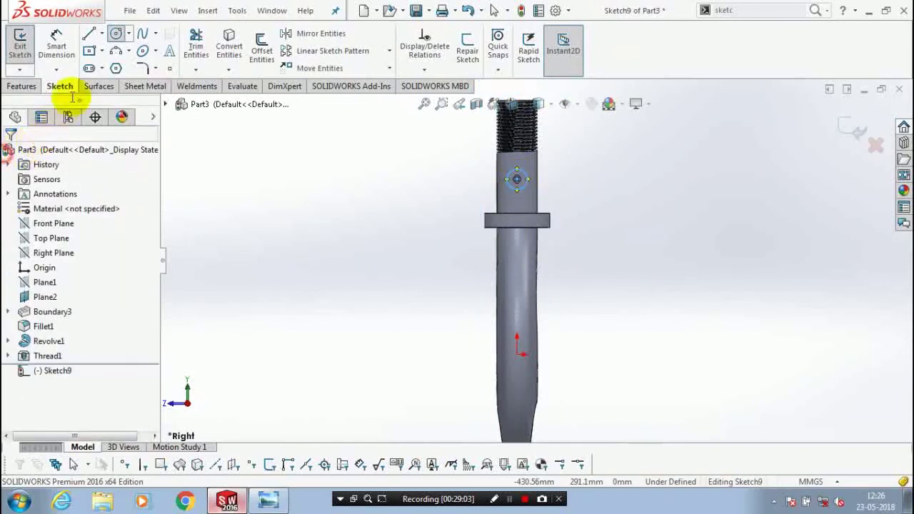
left_click(56, 45)
left_click(507, 174)
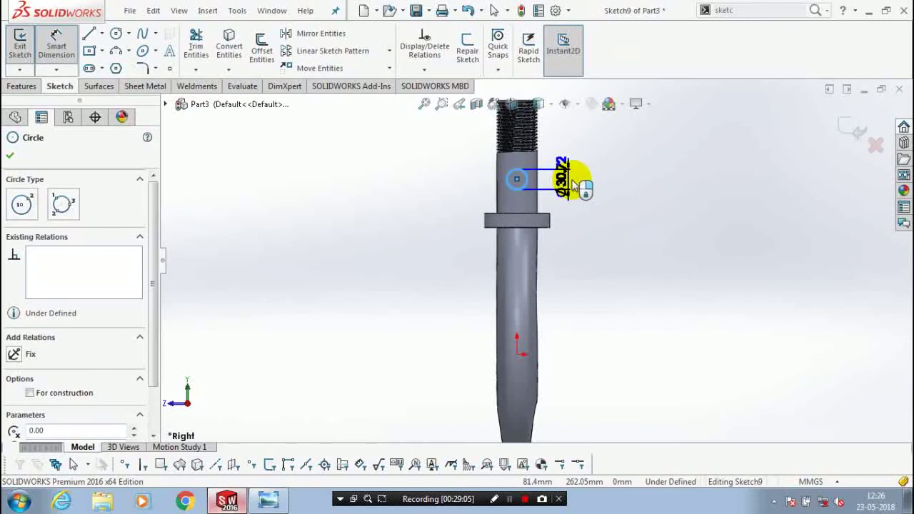
left_click(636, 208)
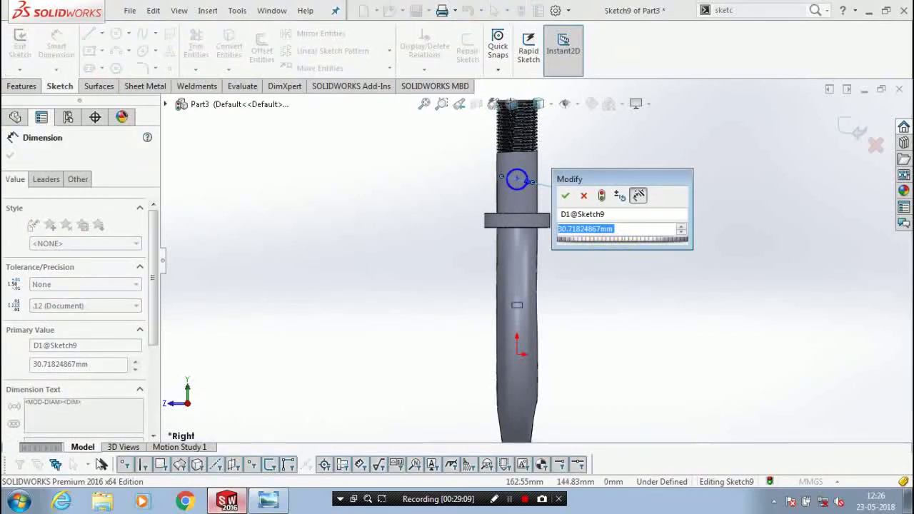
type("5")
key("Return")
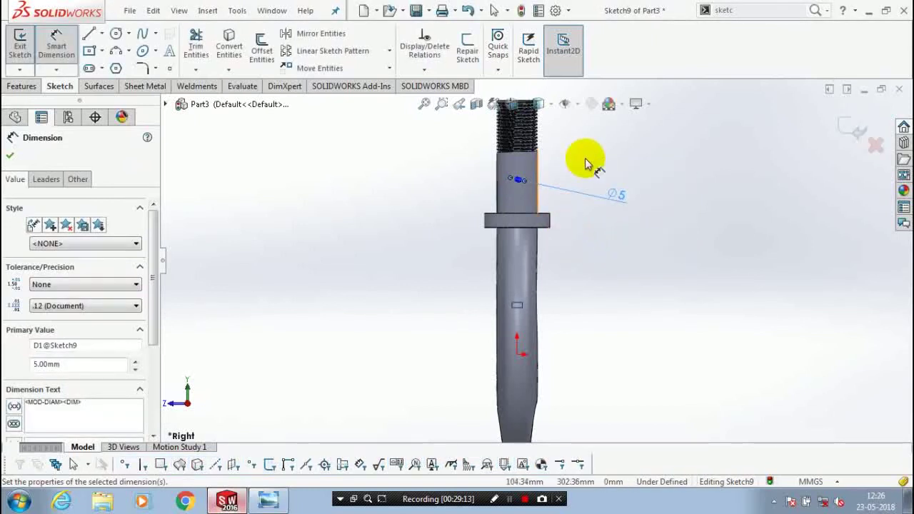
scroll(585, 157, "down", 5)
- Begin dimensioning the circle's height above the collar, cancelling a misplaced first attempt
key("z")
key("z")
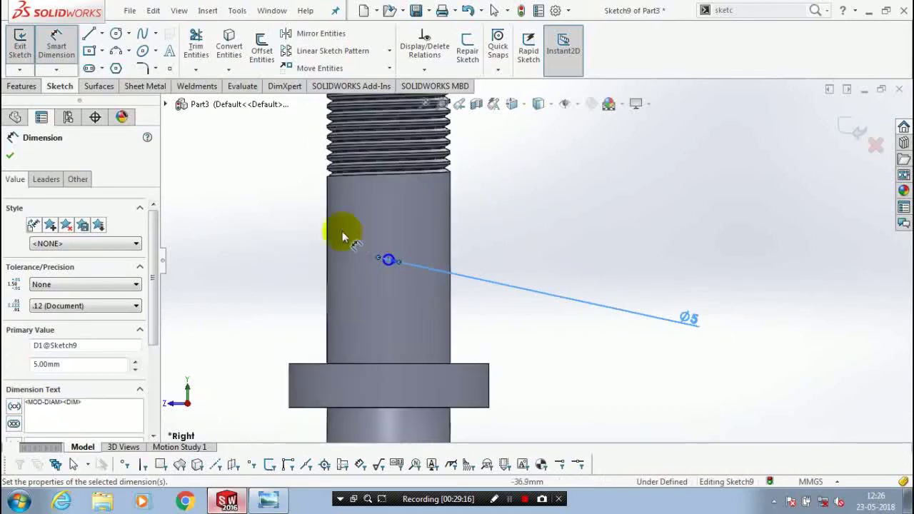
left_click(427, 348)
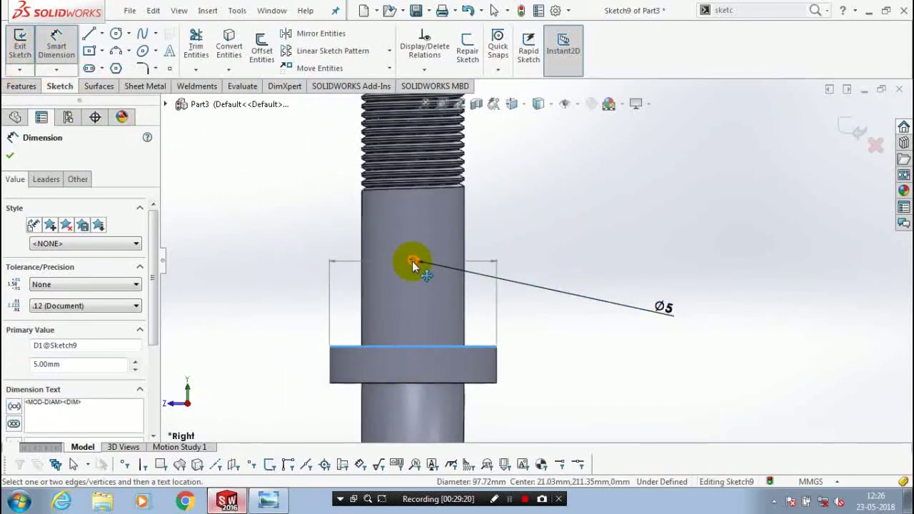
left_click(351, 269)
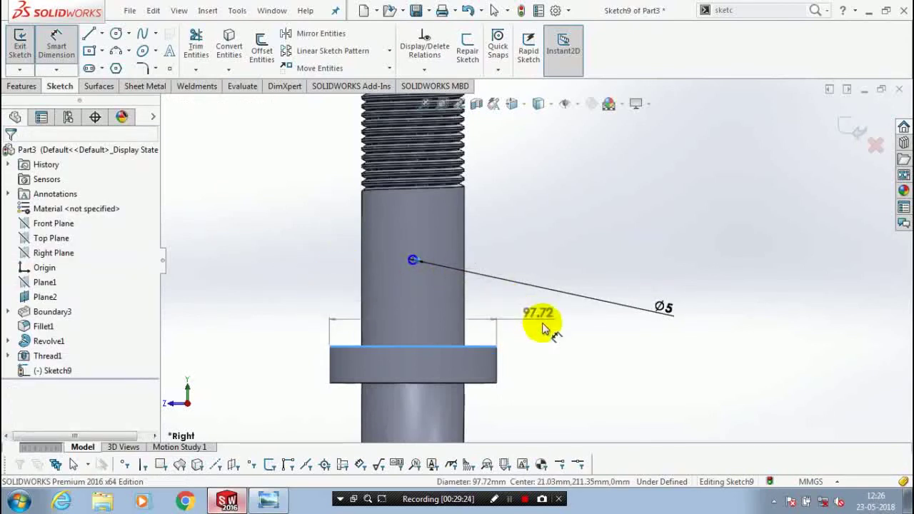
key("Escape")
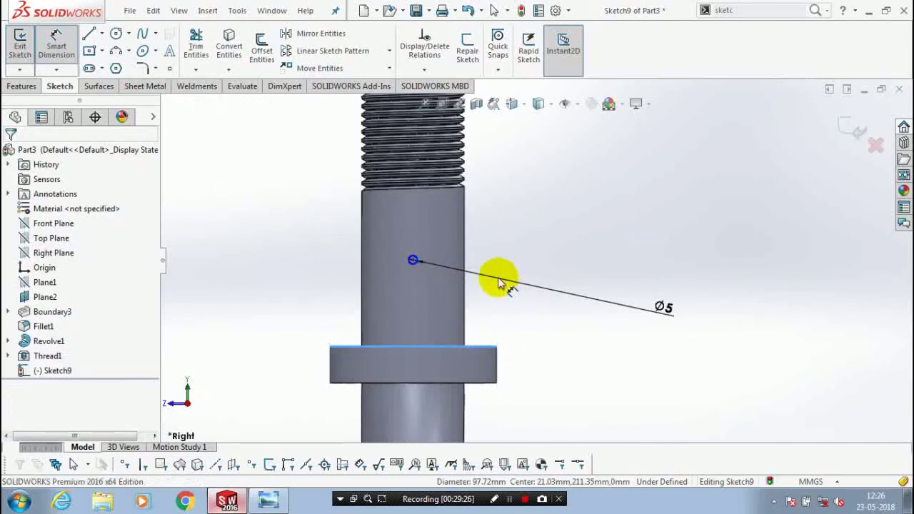
key("Escape")
scroll(432, 265, "down", 3)
left_click(57, 46)
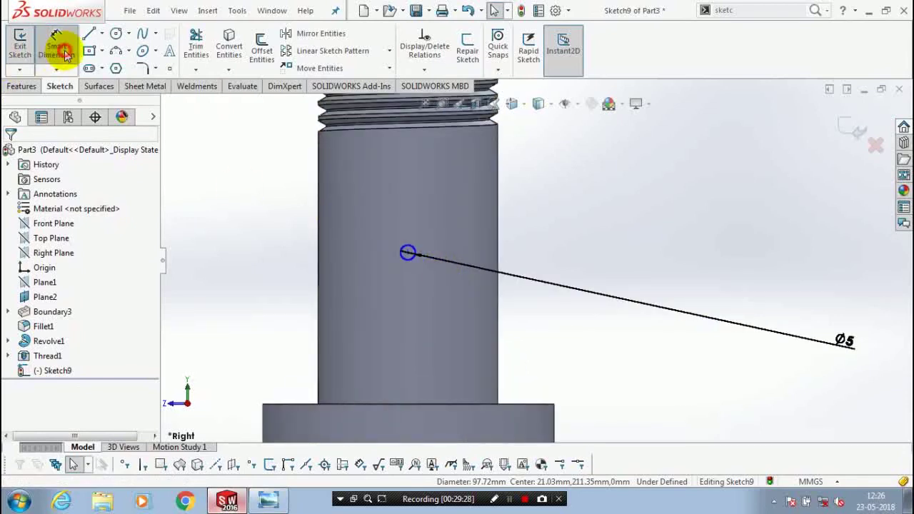
scroll(409, 252, "down", 1)
- Dimension the circle centre 110 mm above the collar's top edge and exit Sketch9
left_click(413, 255)
scroll(421, 286, "up", 3)
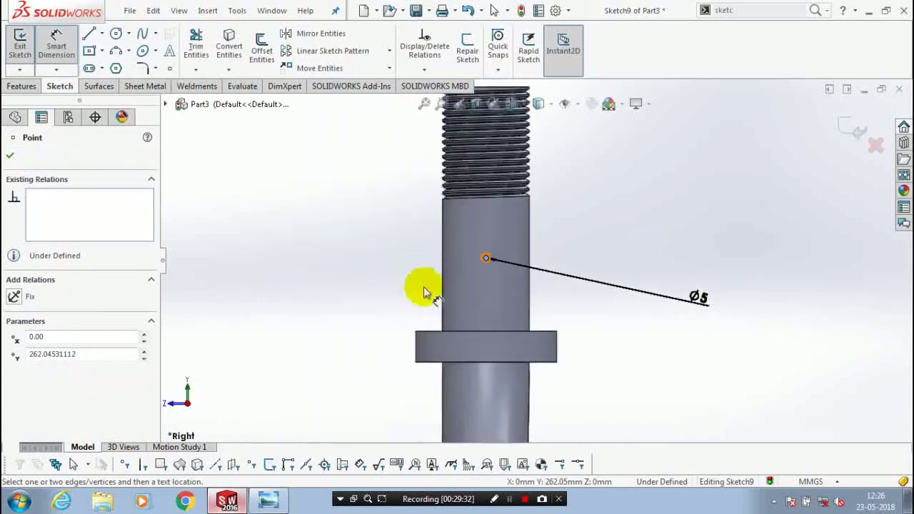
left_click(495, 337)
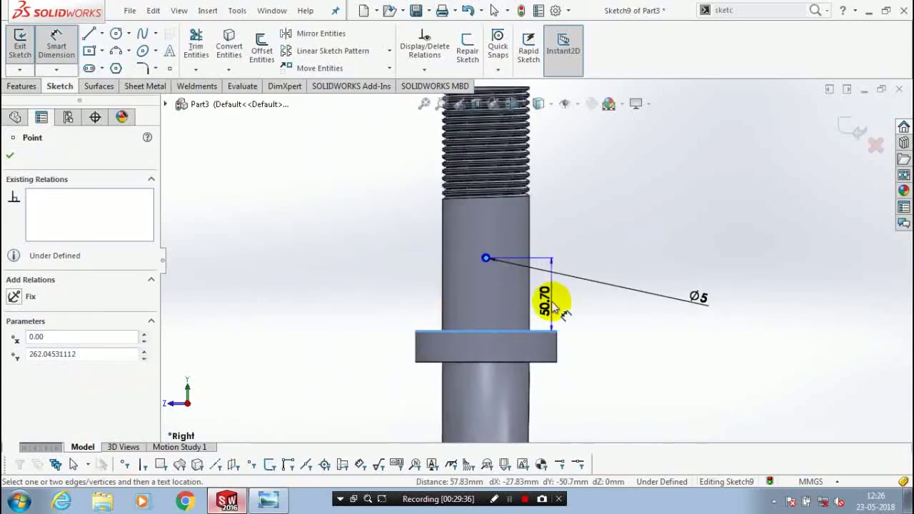
left_click(554, 306)
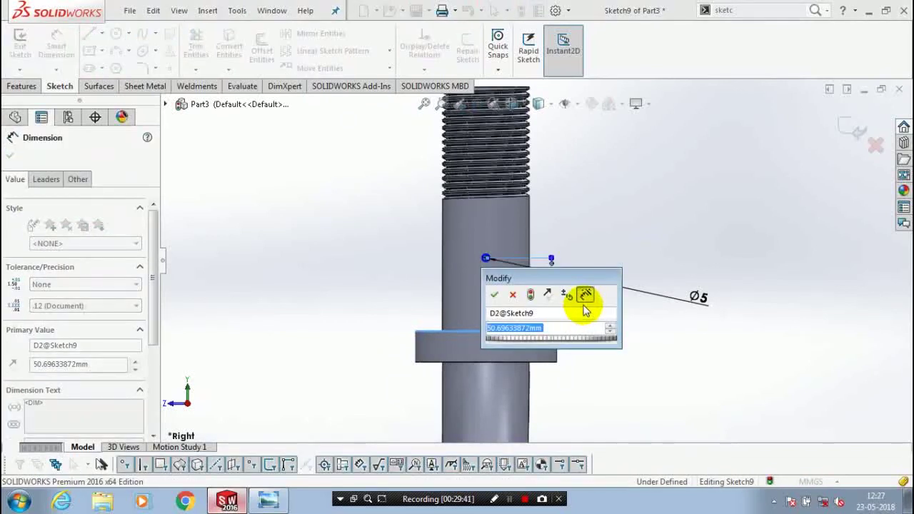
type("110")
key("Return")
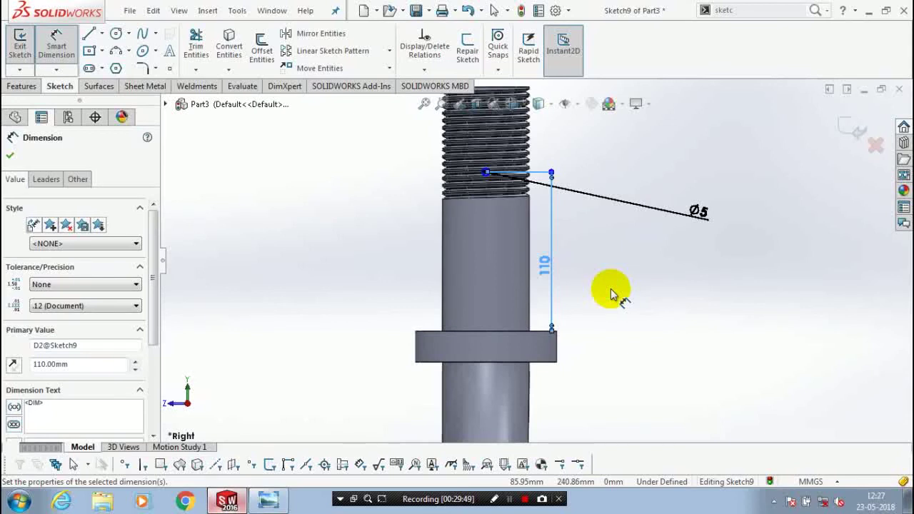
left_click(9, 159)
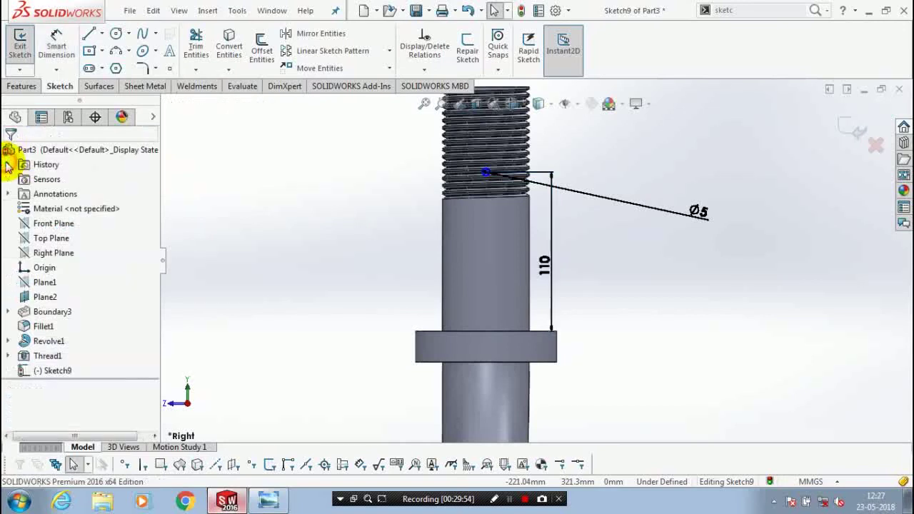
left_click(20, 44)
- Extrude-cut Sketch9's Ø5 circle through the shank both ways, 50 mm and 80 mm deep
left_click(24, 89)
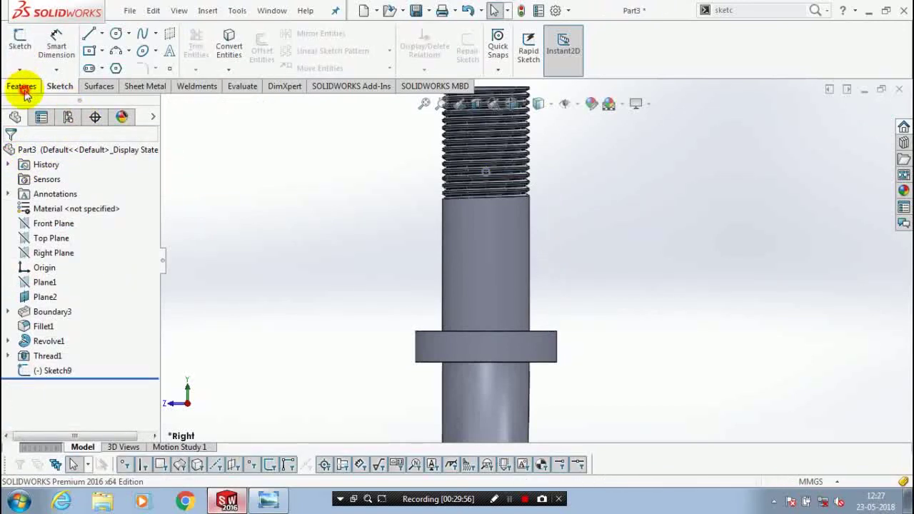
left_click(26, 46)
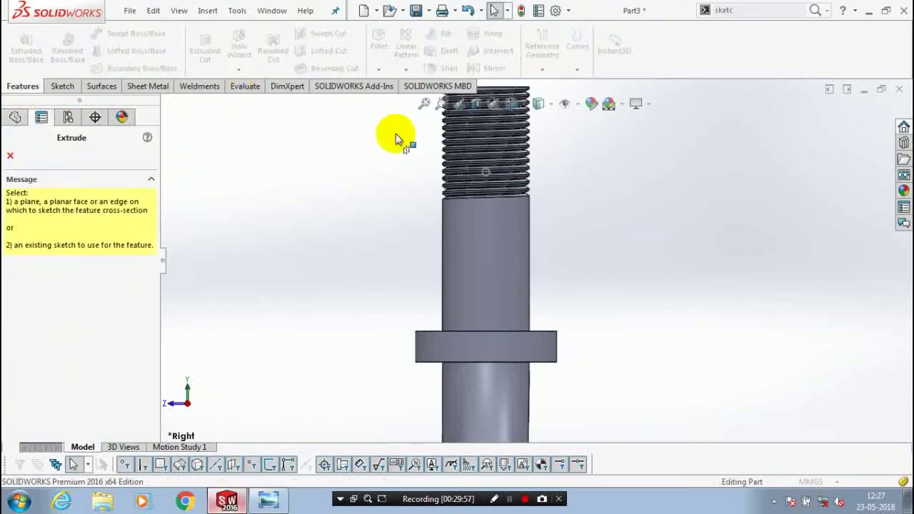
left_click(529, 192)
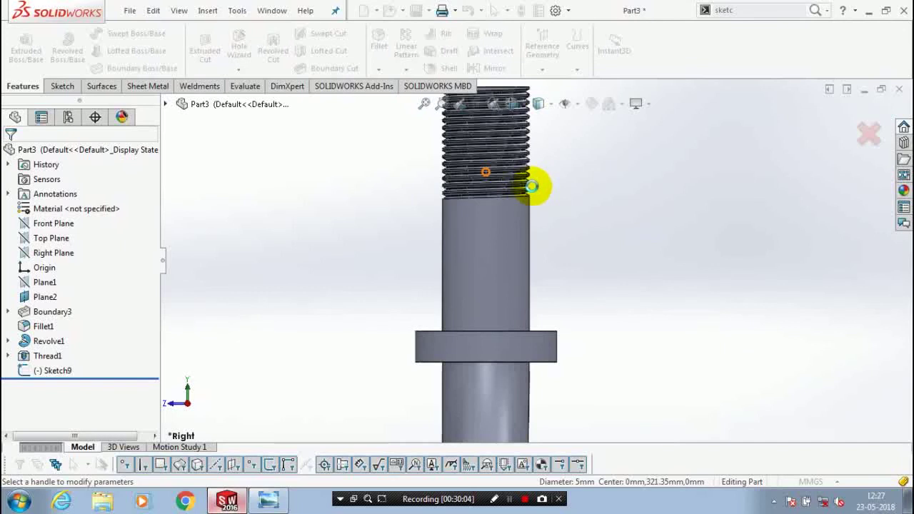
left_click(550, 183)
middle_click_drag(553, 184, 491, 218)
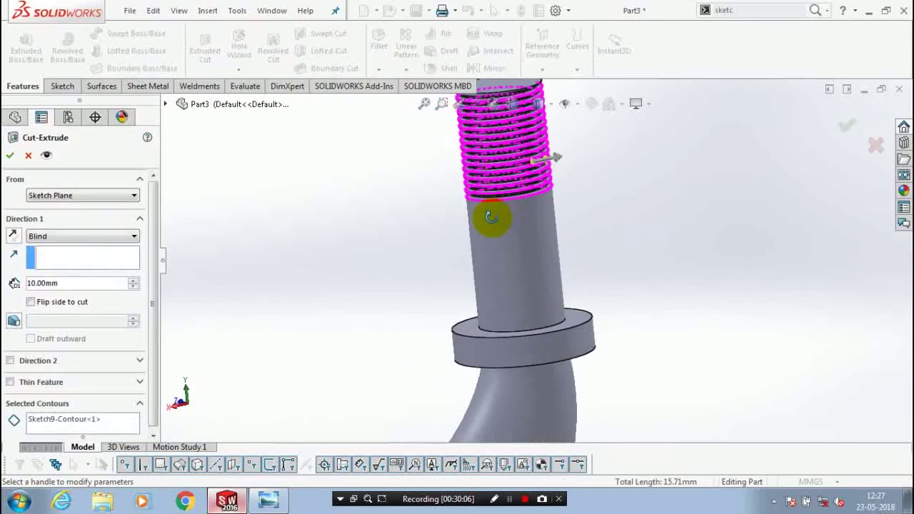
left_click(10, 359)
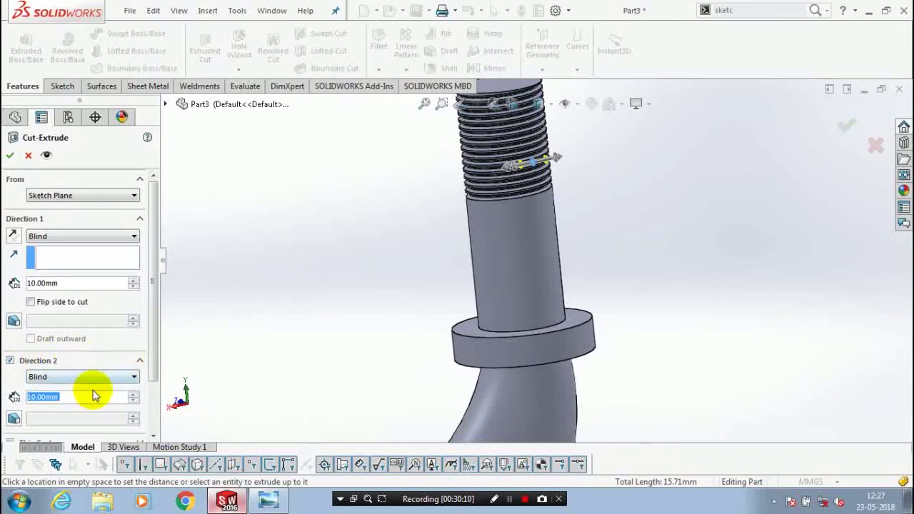
left_click(133, 393)
left_click(133, 394)
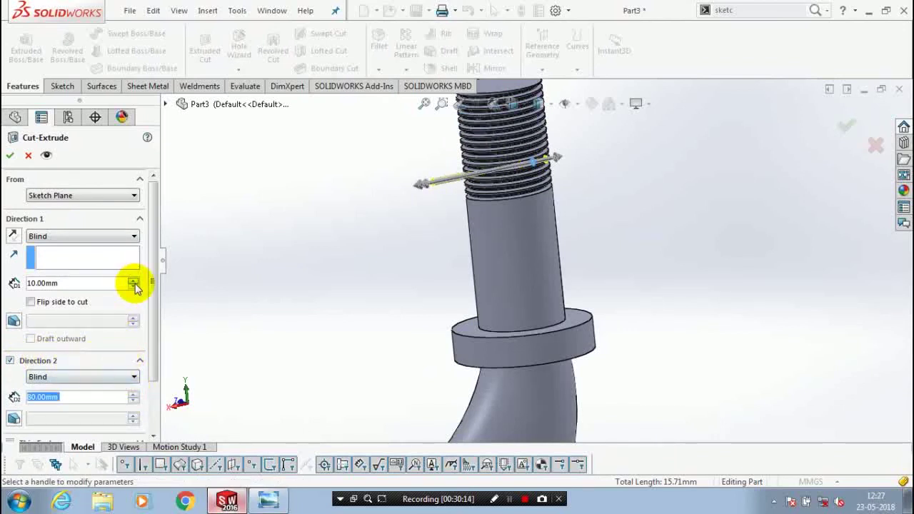
left_click(10, 155)
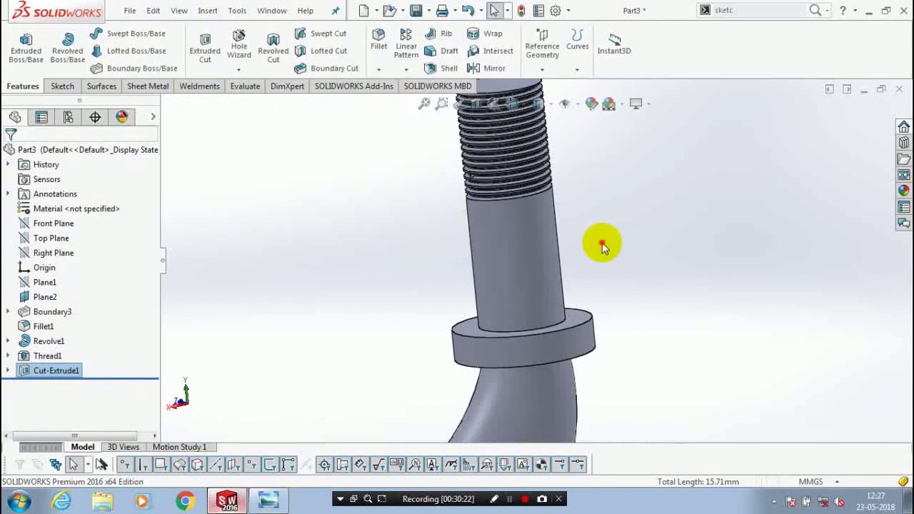
- Zoom out and rotate the view so the complete hook with its cross-hole is visible
scroll(602, 246, "up", 5)
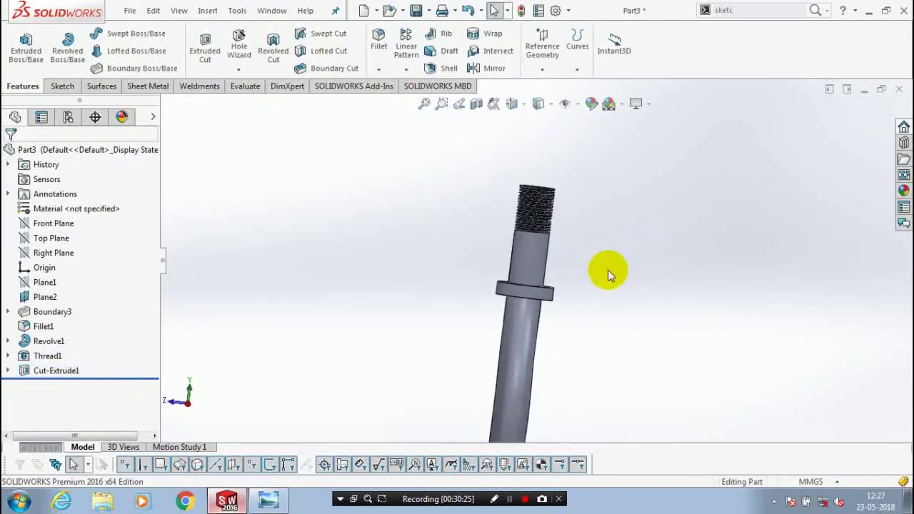
middle_click_drag(607, 270, 619, 333)
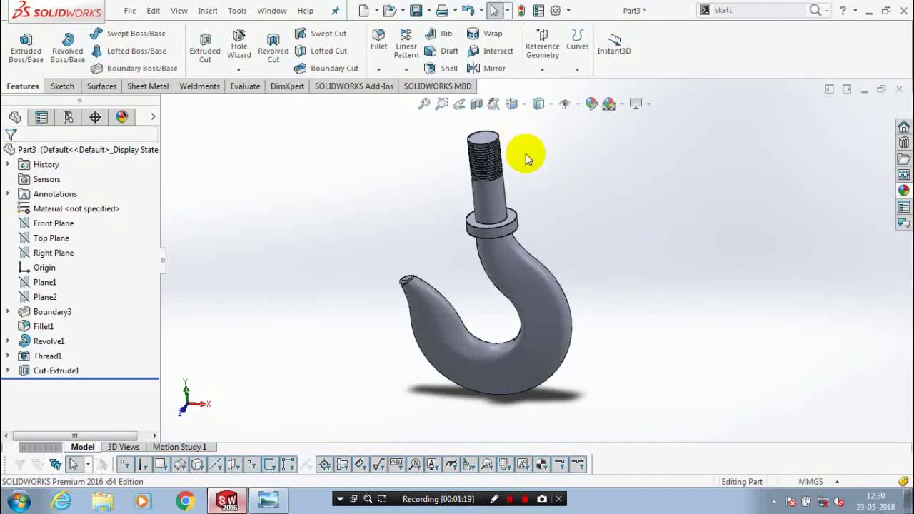
left_click(547, 105)
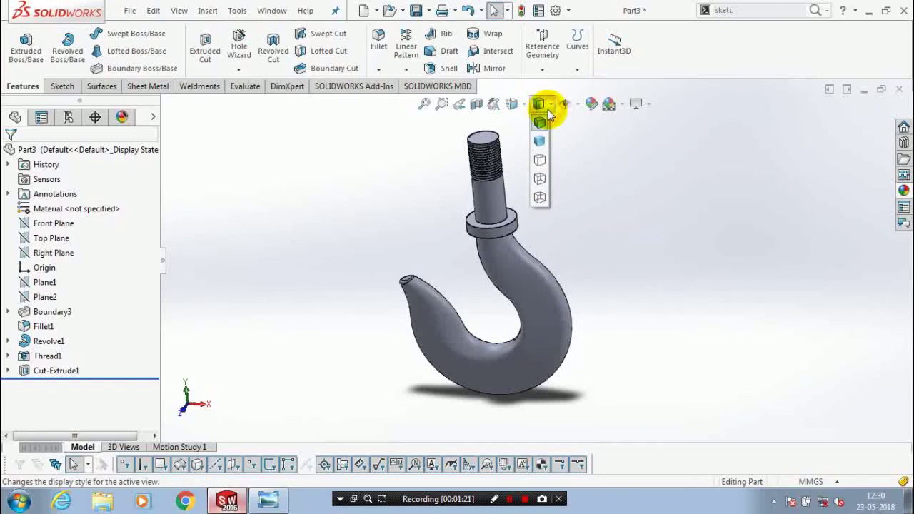
- Apply a green colour appearance to the whole hook body
right_click(493, 209)
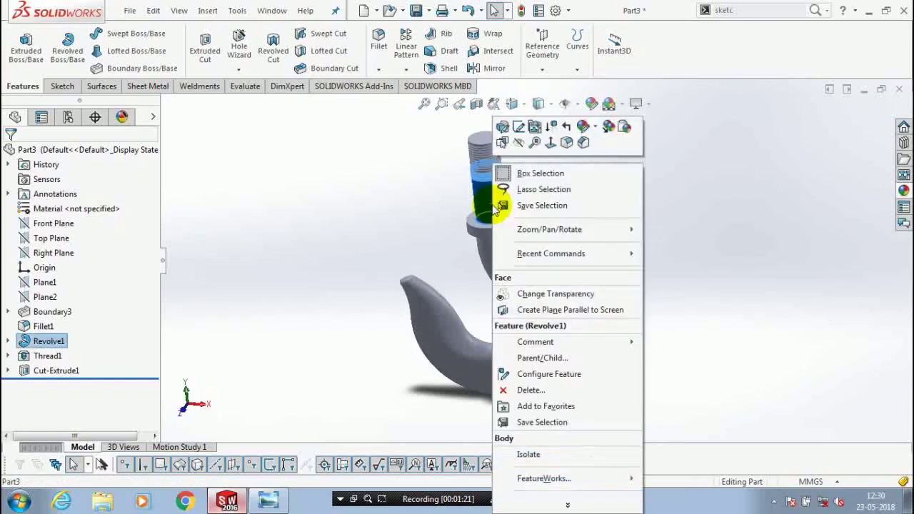
left_click(596, 127)
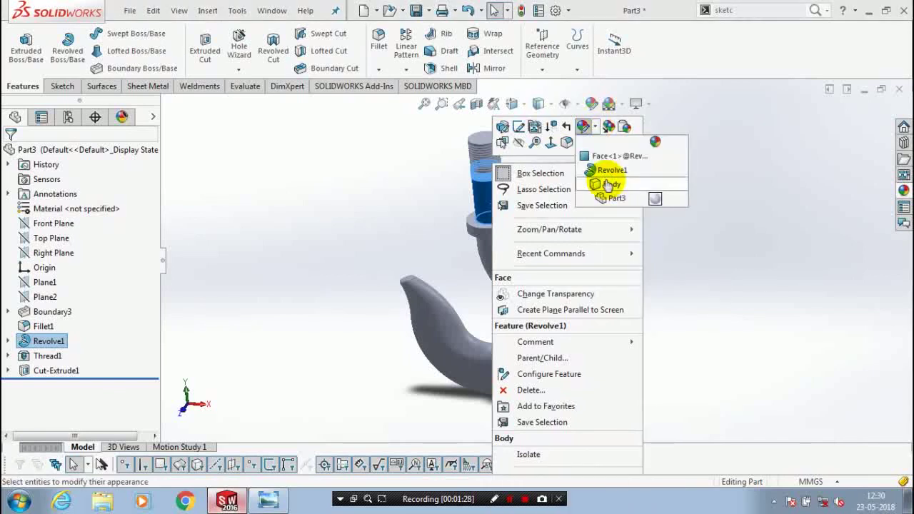
left_click(607, 184)
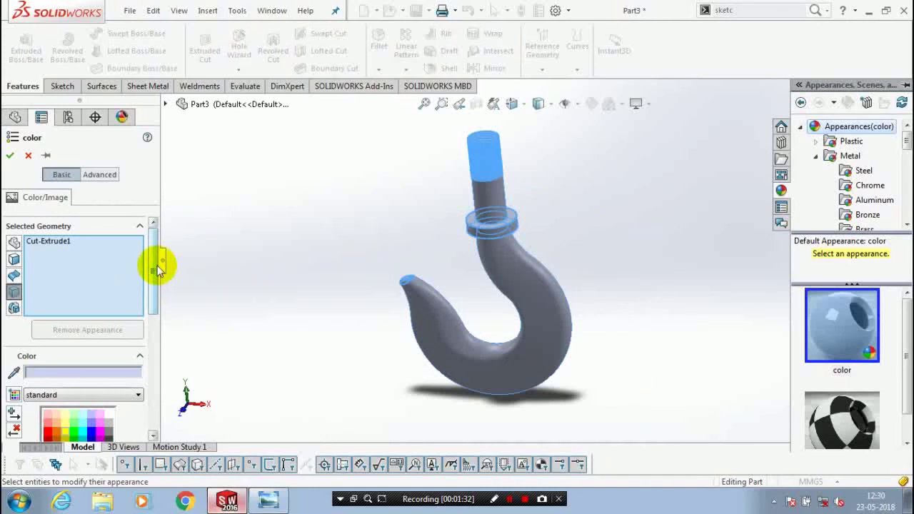
scroll(158, 267, "down", 3)
left_click(79, 349)
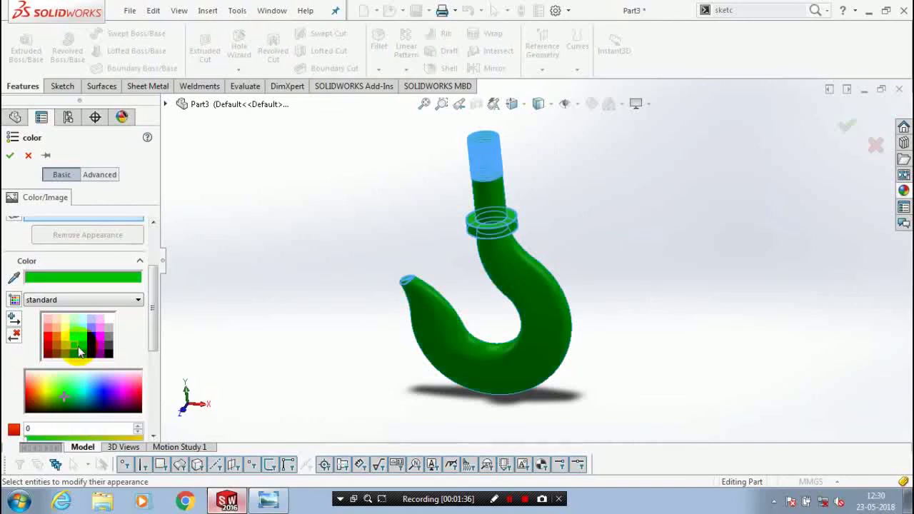
left_click(10, 155)
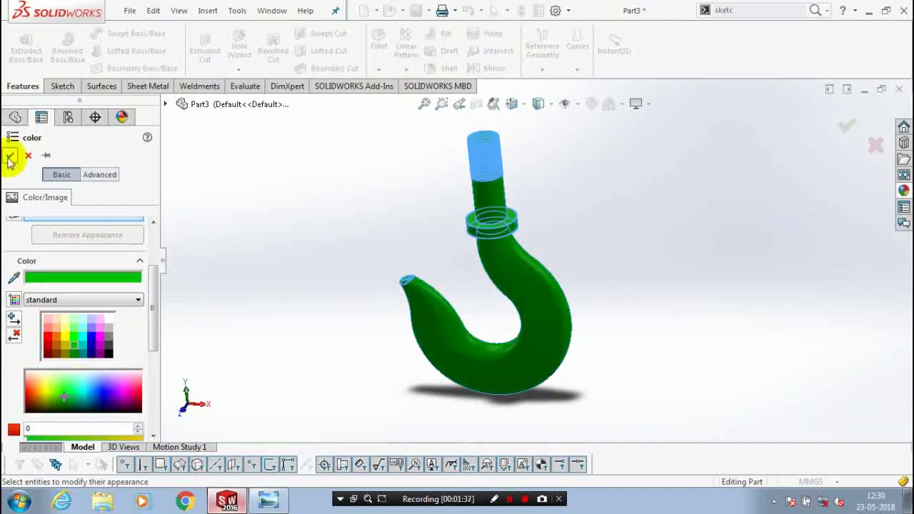
scroll(582, 247, "down", 2)
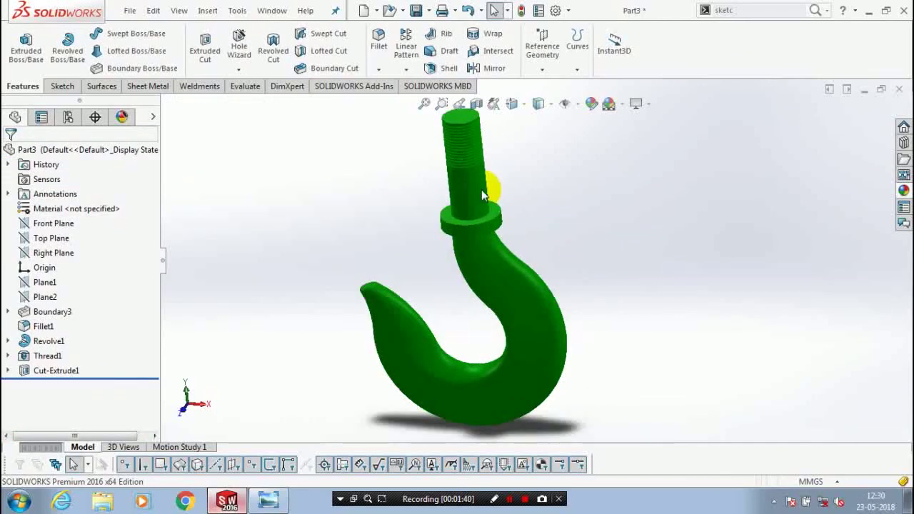
middle_click_drag(482, 195, 521, 199, "ctrl")
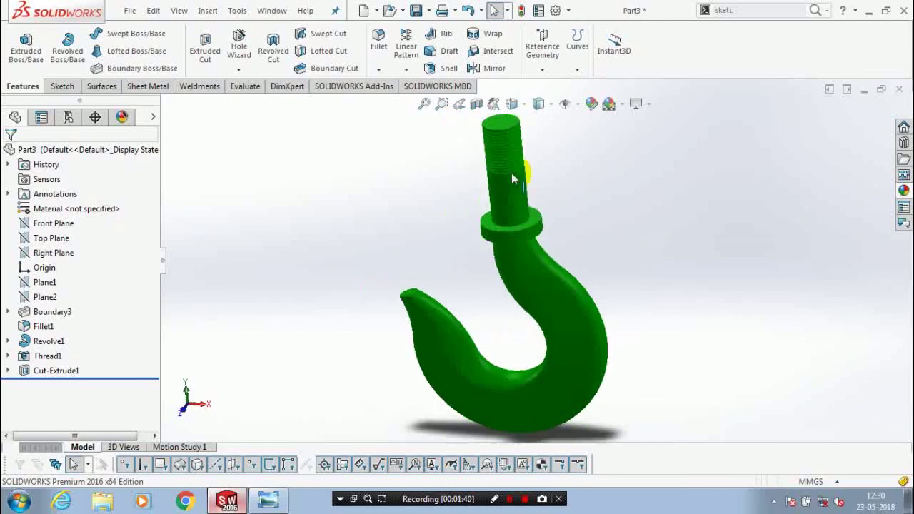
- Recolour the hook body, trying yellow, olive and teal before settling on a darker green
right_click(541, 265)
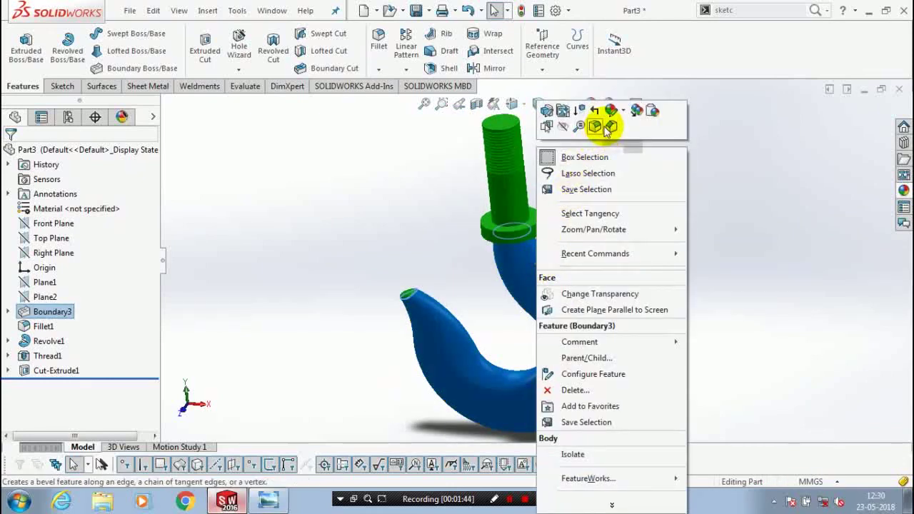
left_click(611, 110)
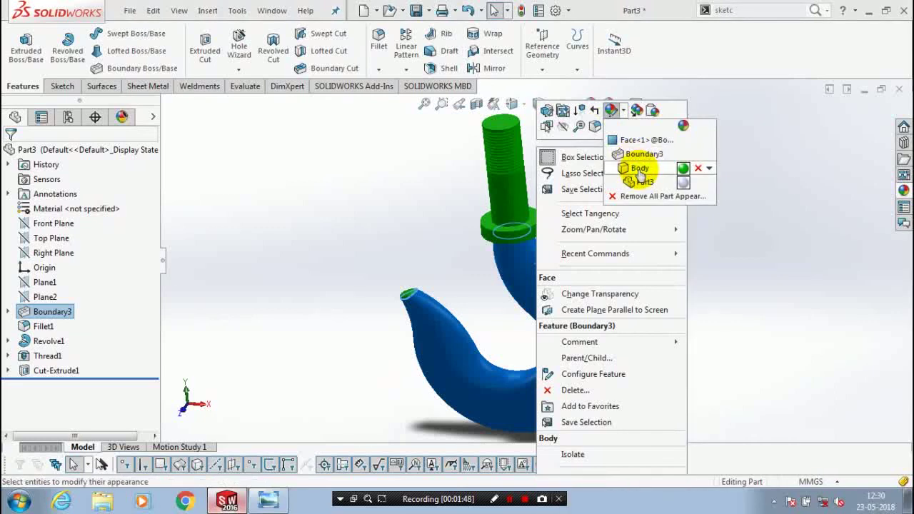
left_click(639, 169)
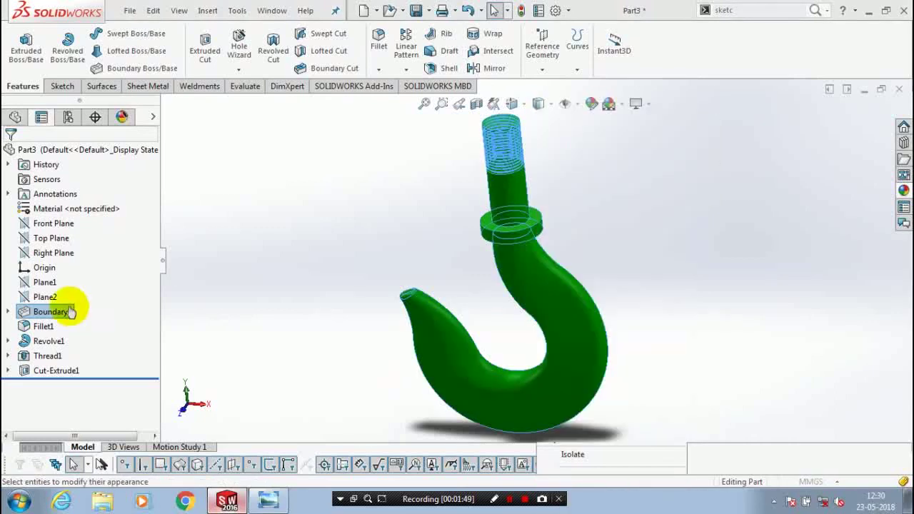
scroll(154, 272, "down", 3)
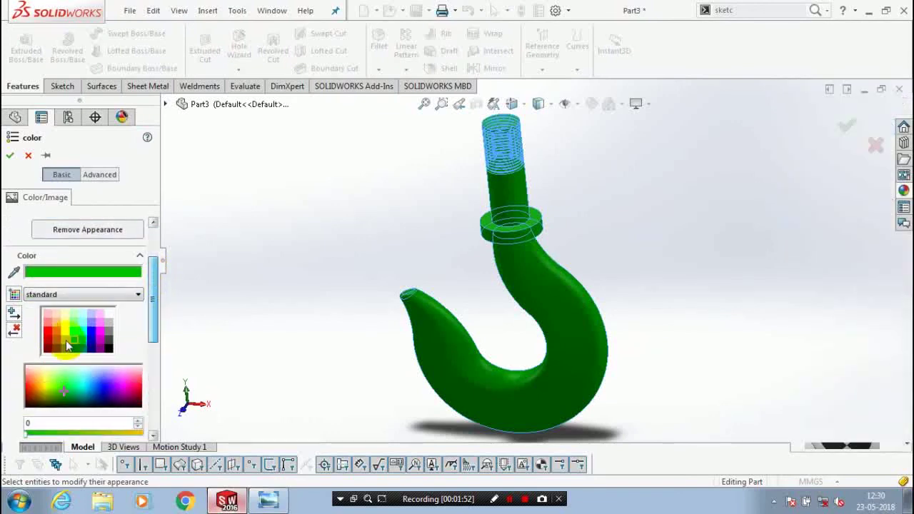
left_click(65, 341)
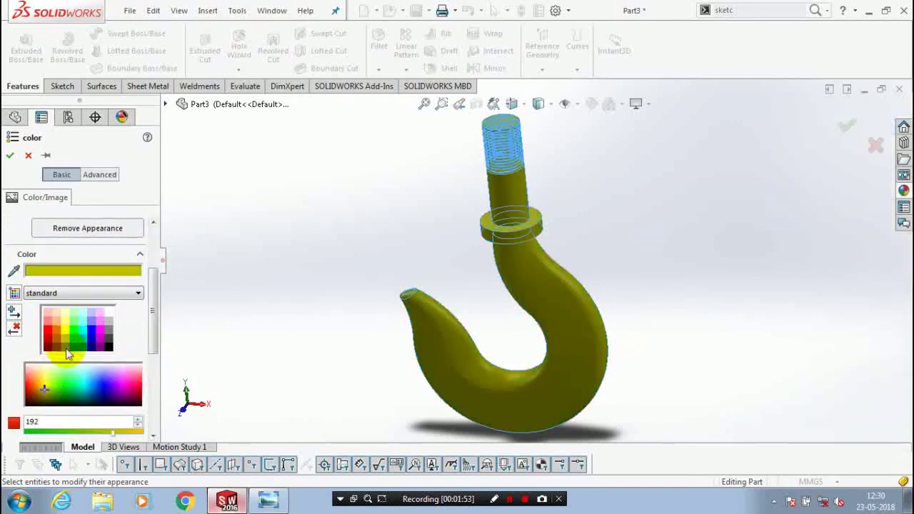
left_click(65, 349)
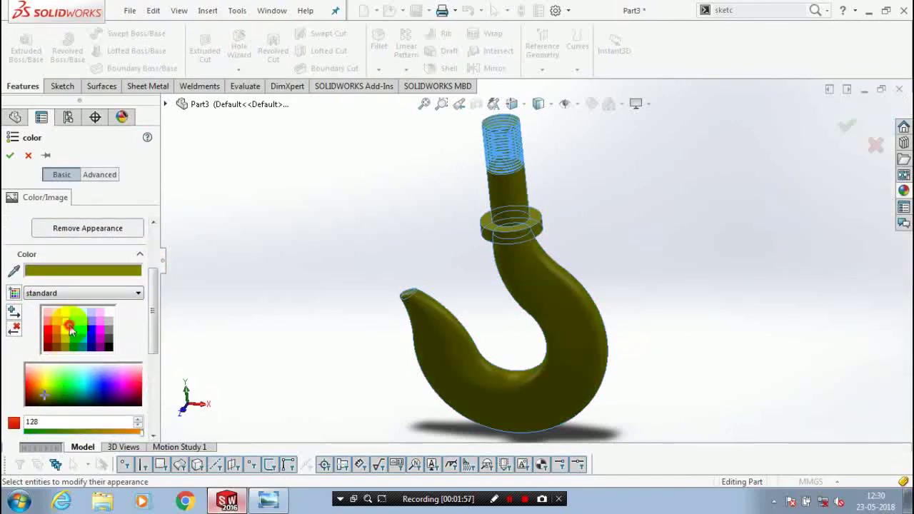
left_click(63, 340)
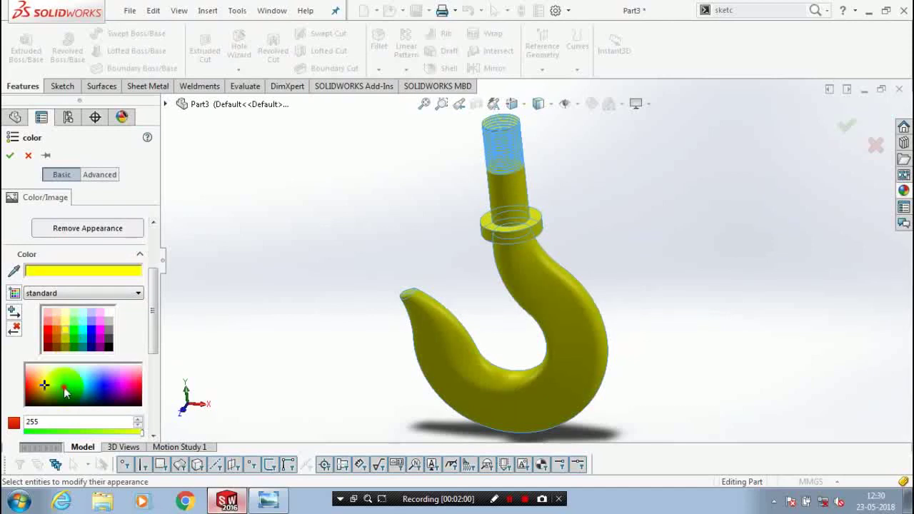
mouse_move(64, 391)
left_mouse_down()
mouse_move(129, 363)
mouse_move(86, 370)
mouse_move(77, 384)
left_mouse_up()
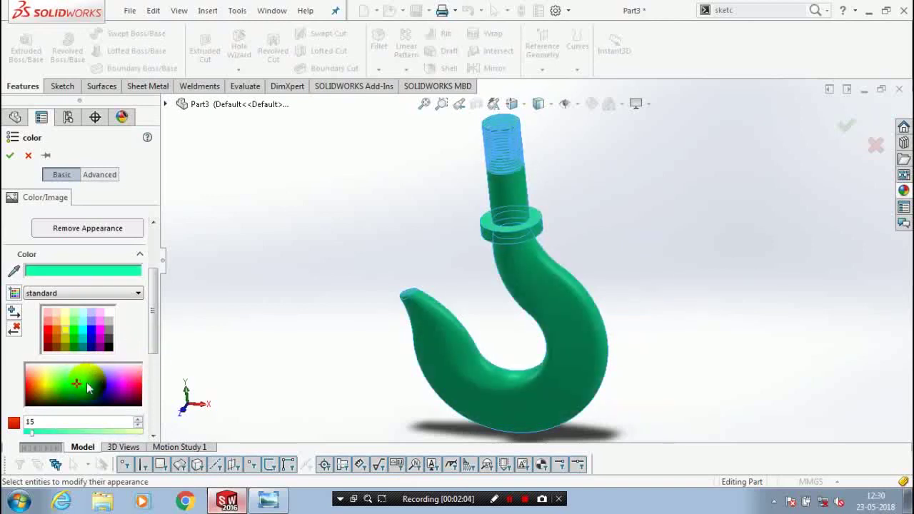
left_click(83, 392)
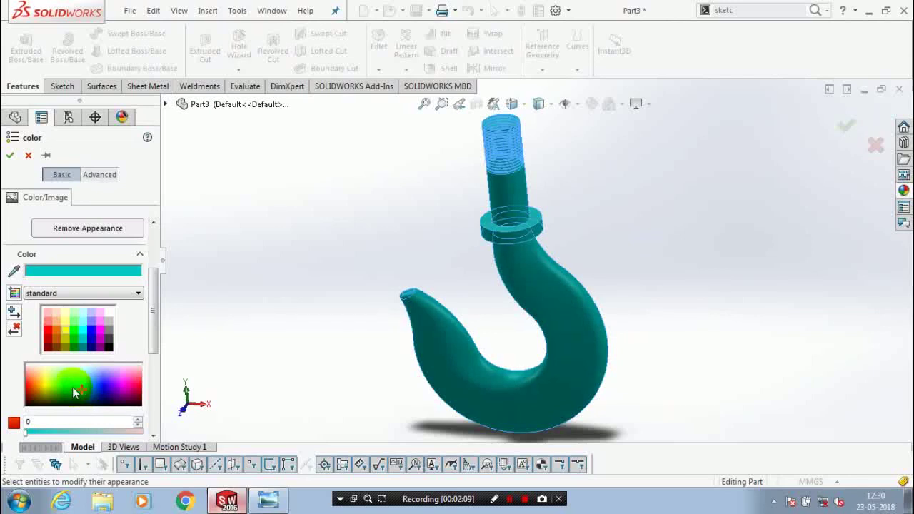
left_click(72, 387)
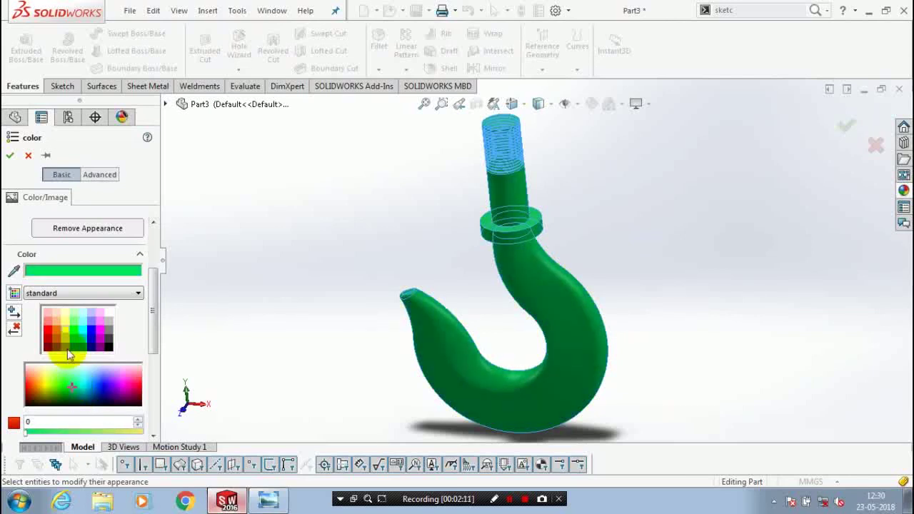
left_click(61, 388)
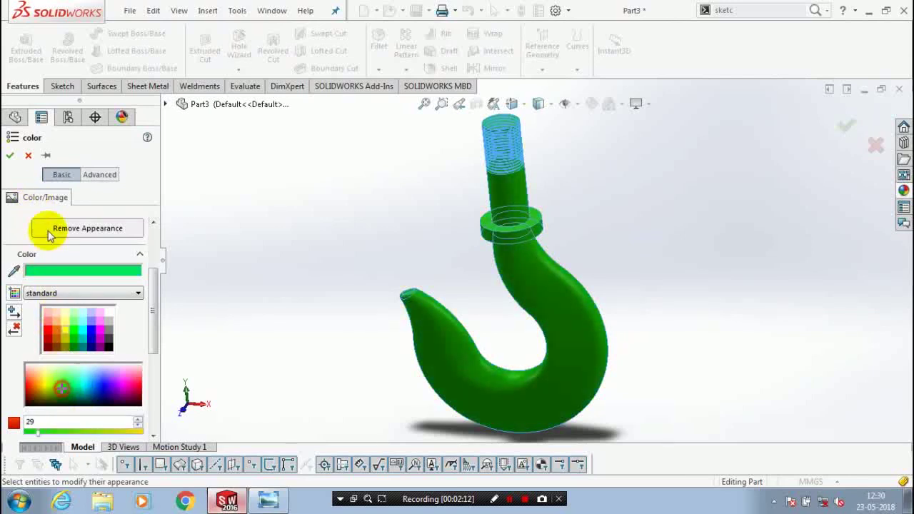
left_click(11, 157)
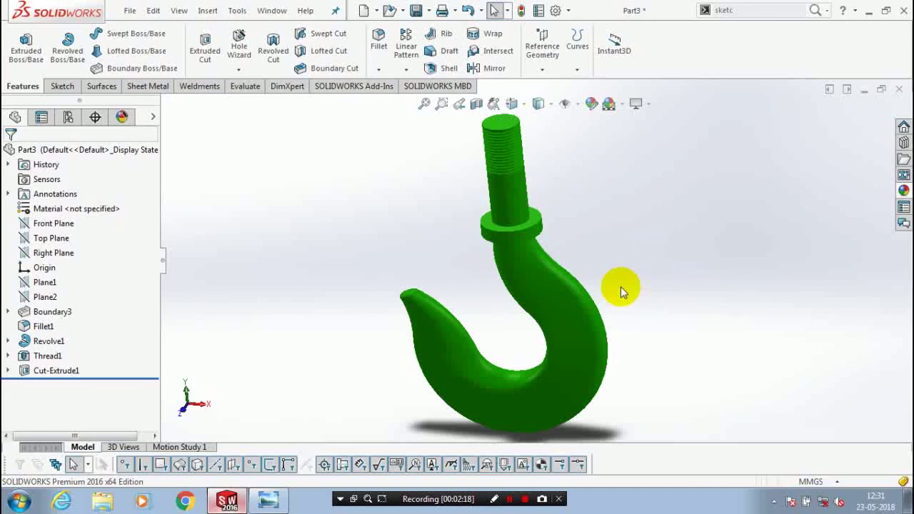
- Open the hook's dimensioned reference drawing in Windows Photo Viewer
left_click(525, 499)
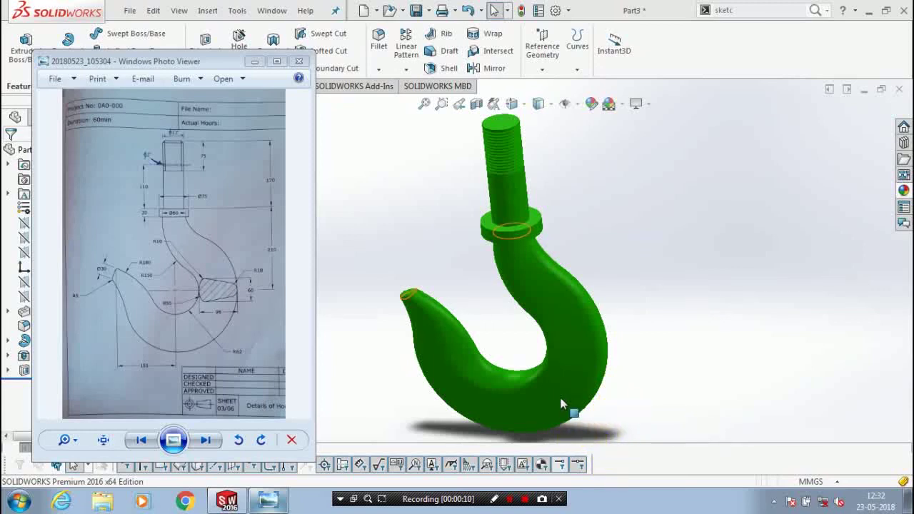
- Zoom around the drawing to check shank and hook-section dimensions, then return to SOLIDWORKS
scroll(184, 286, "up", 2)
scroll(185, 288, "down", 1)
scroll(198, 286, "up", 1)
scroll(204, 270, "up", 2)
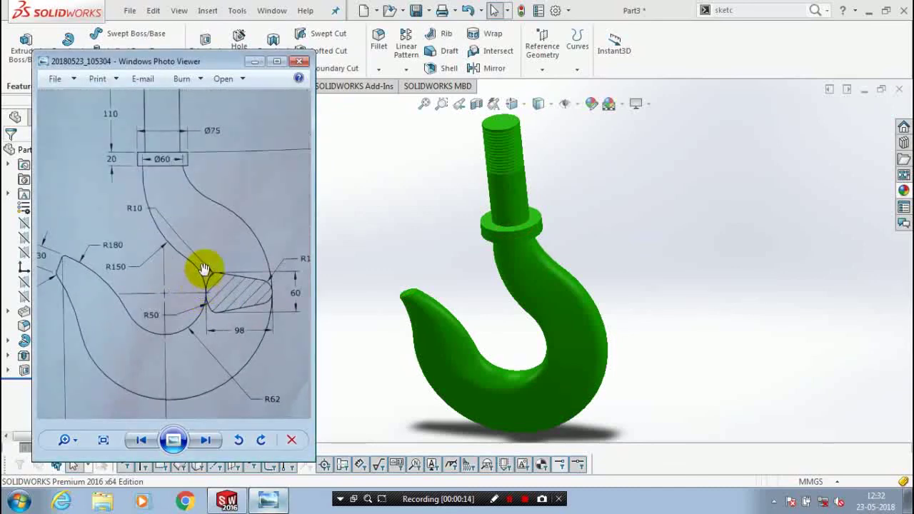
scroll(178, 162, "down", 2)
scroll(171, 126, "up", 2)
scroll(204, 177, "up", 1)
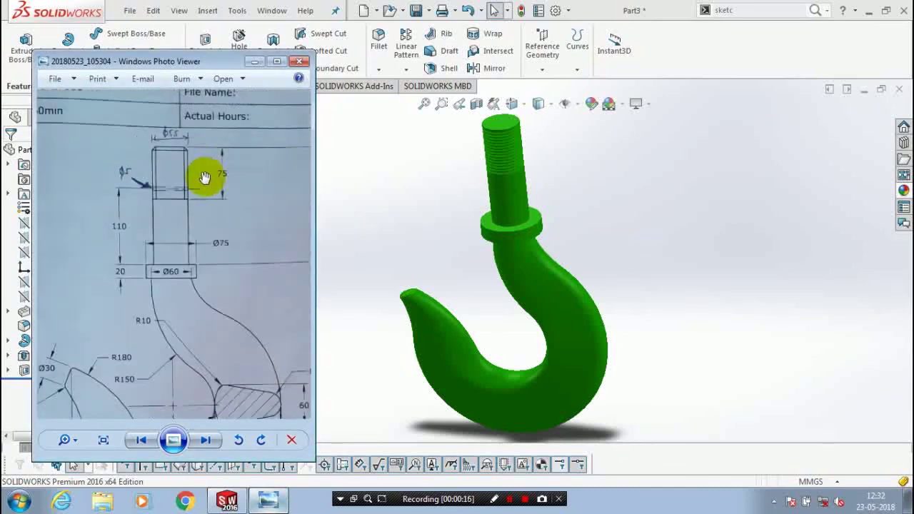
scroll(224, 271, "down", 2)
scroll(228, 341, "up", 2)
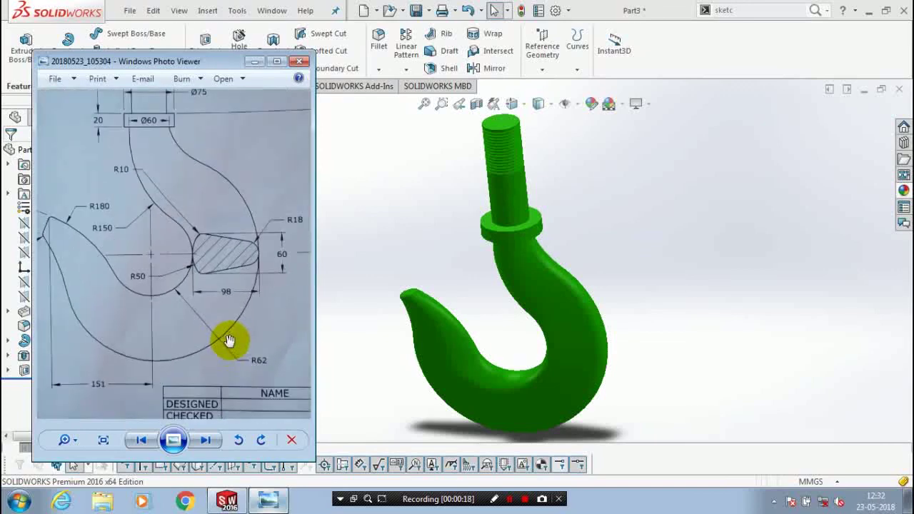
scroll(229, 340, "down", 2)
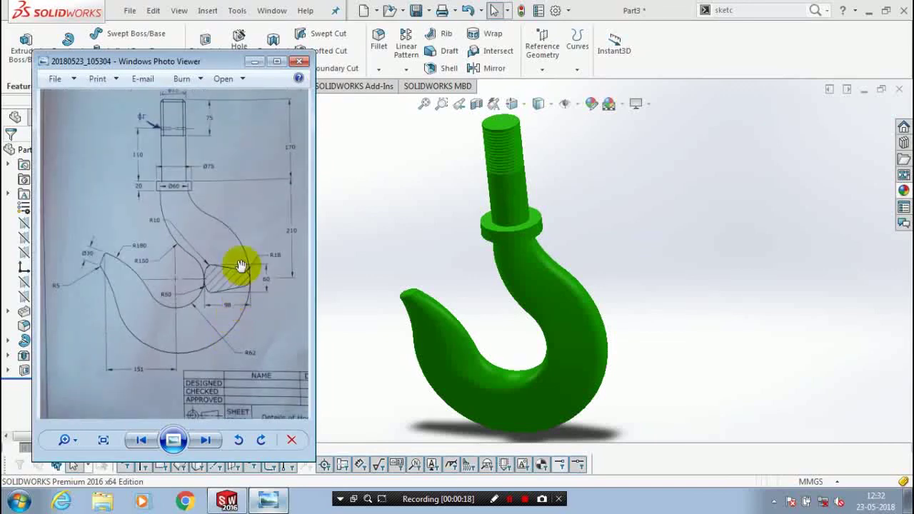
left_click(654, 323)
scroll(654, 323, "up", 2)
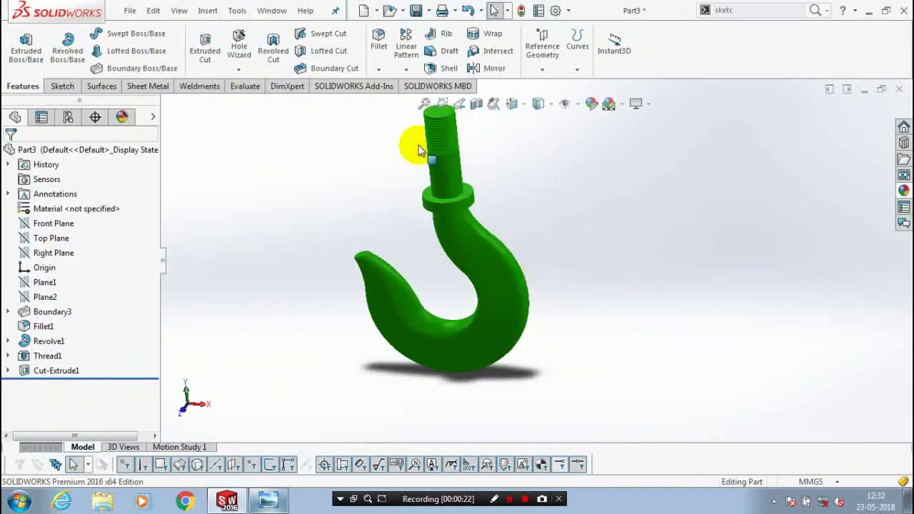
- Zoom in on the finished hook and bring up the File menu
scroll(469, 148, "down", 2)
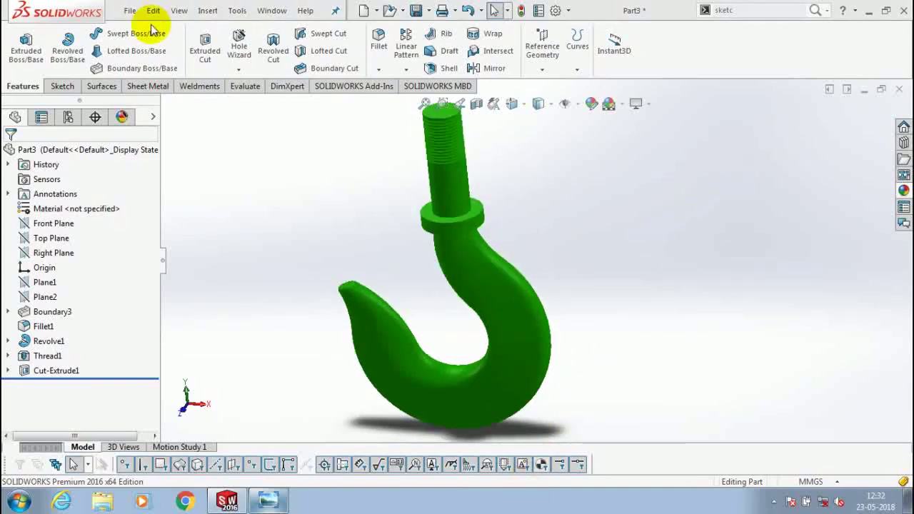
left_click(129, 10)
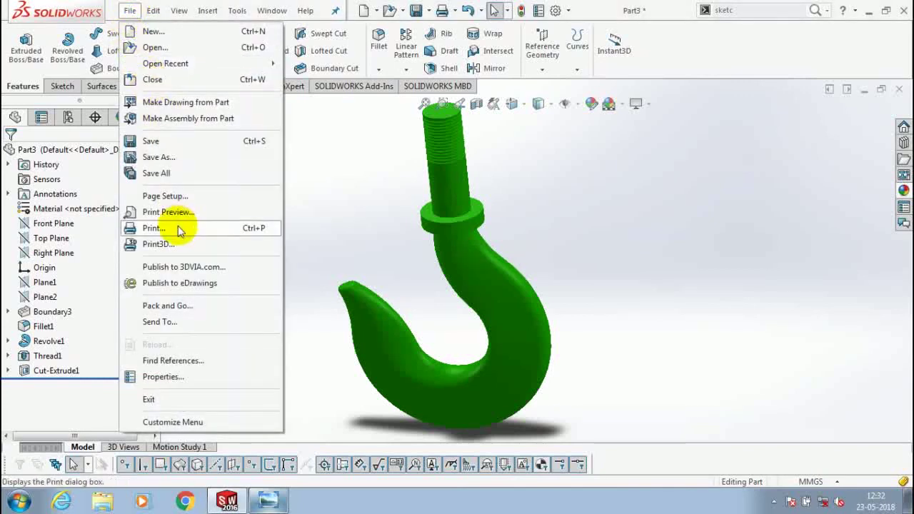
- Start Save As to the Desktop with file name 'crane hook', then cancel without saving
left_click(247, 157)
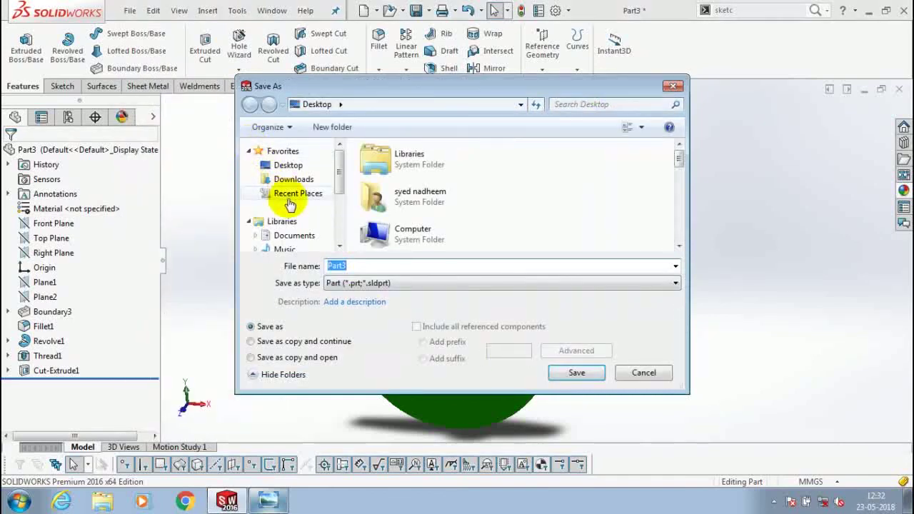
left_click(288, 165)
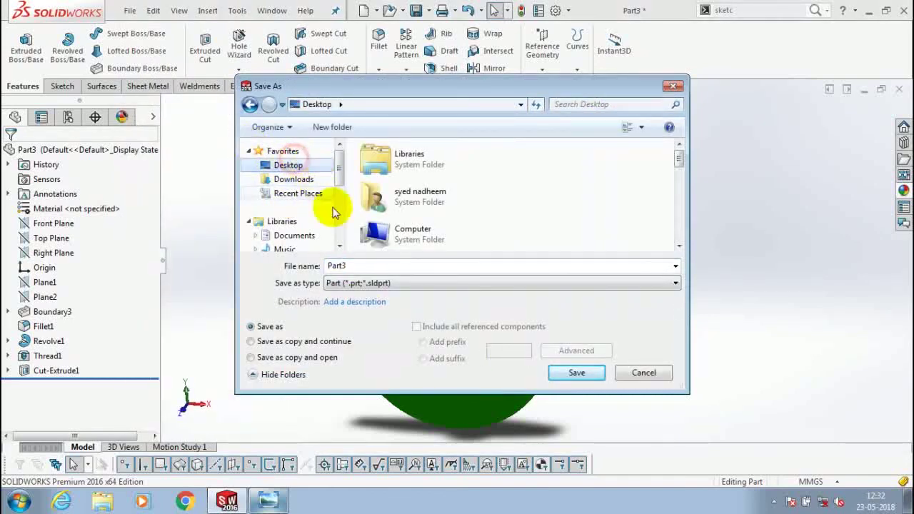
double_click(362, 265)
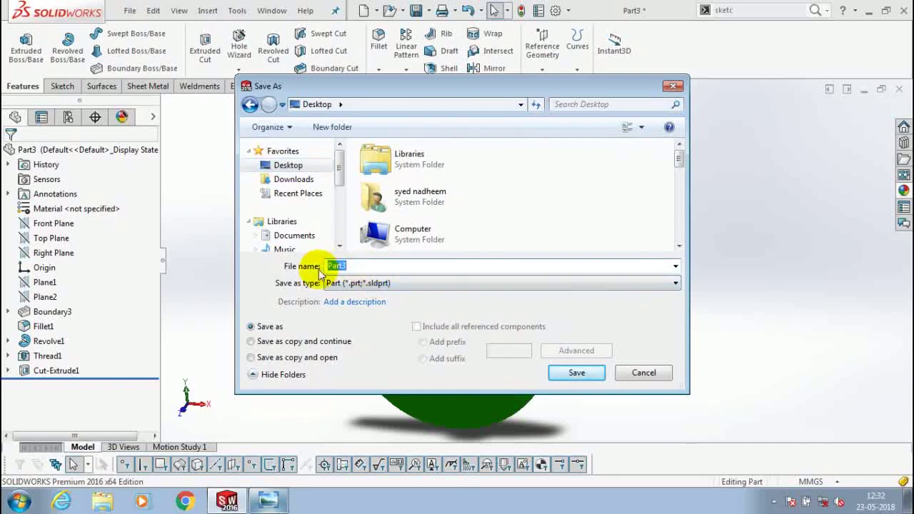
type("c")
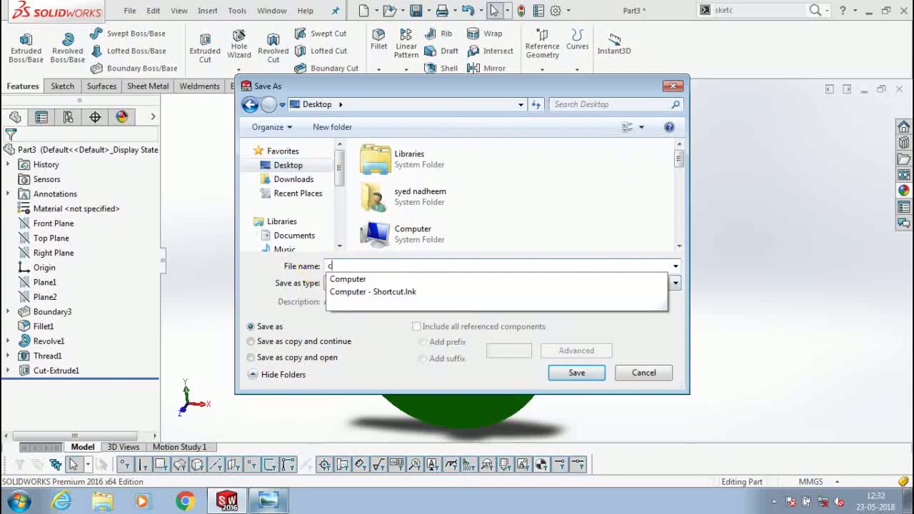
type("rane hook")
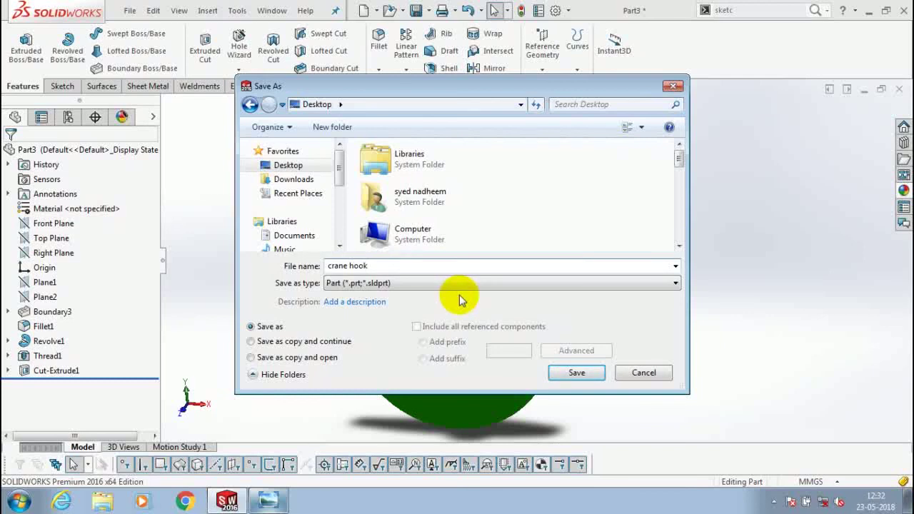
left_click(642, 374)
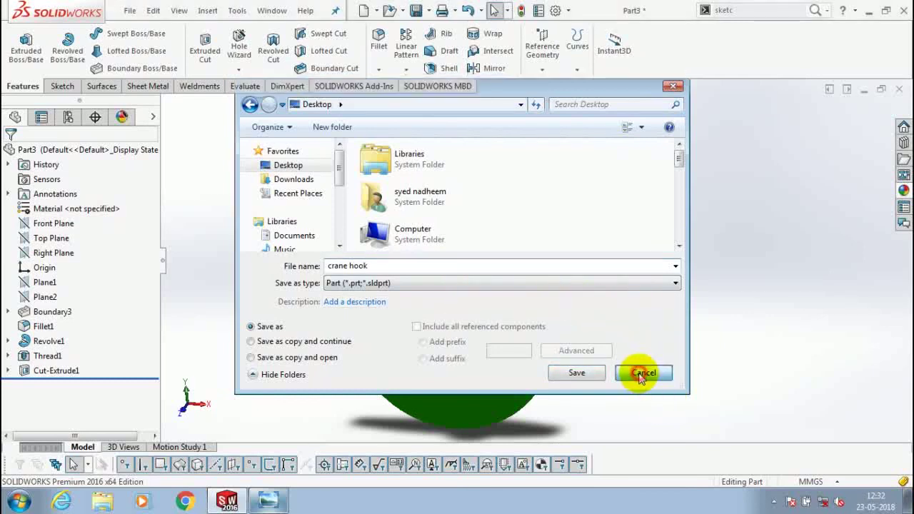